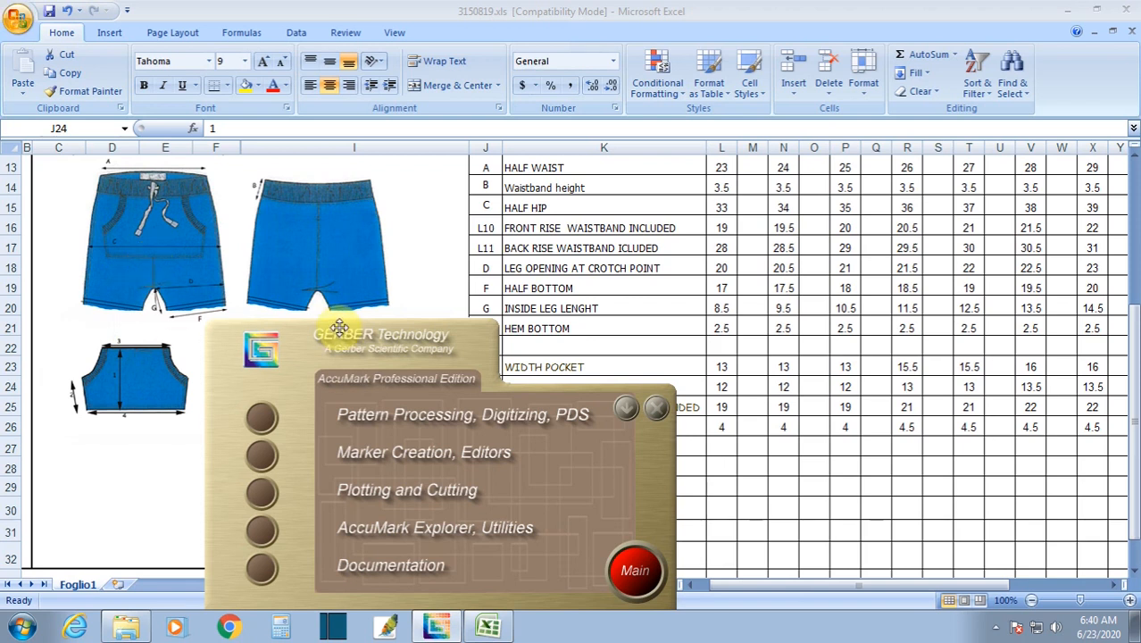
Step: Open Pattern Design from the Pattern Processing, Digitizing, PDS group of the AccuMark launcher
left_click(322, 347)
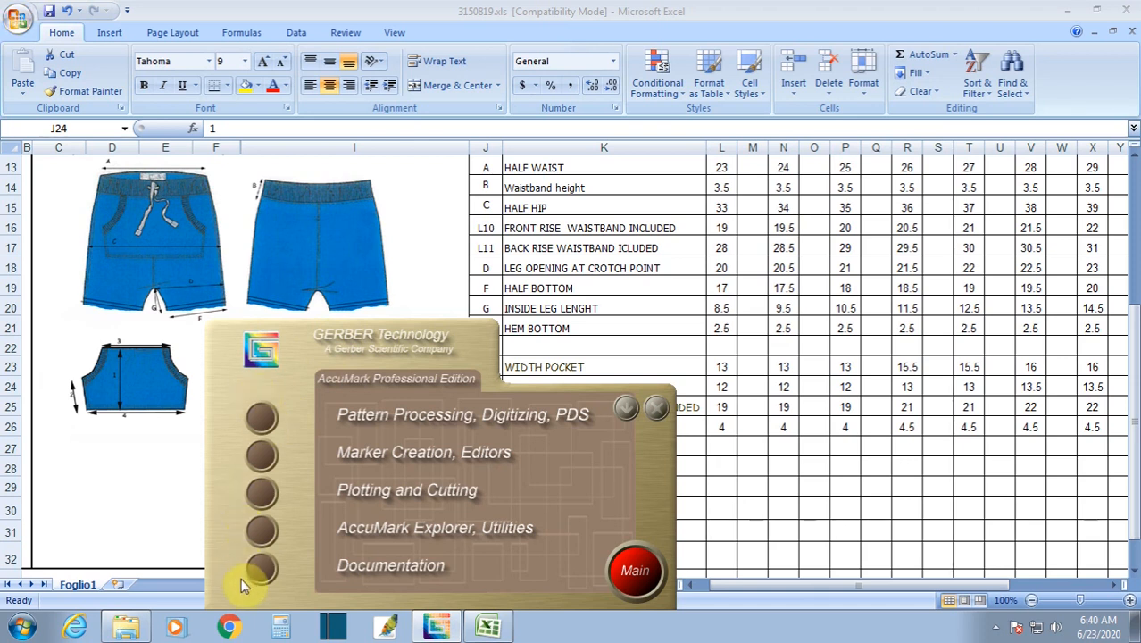
left_click(263, 420)
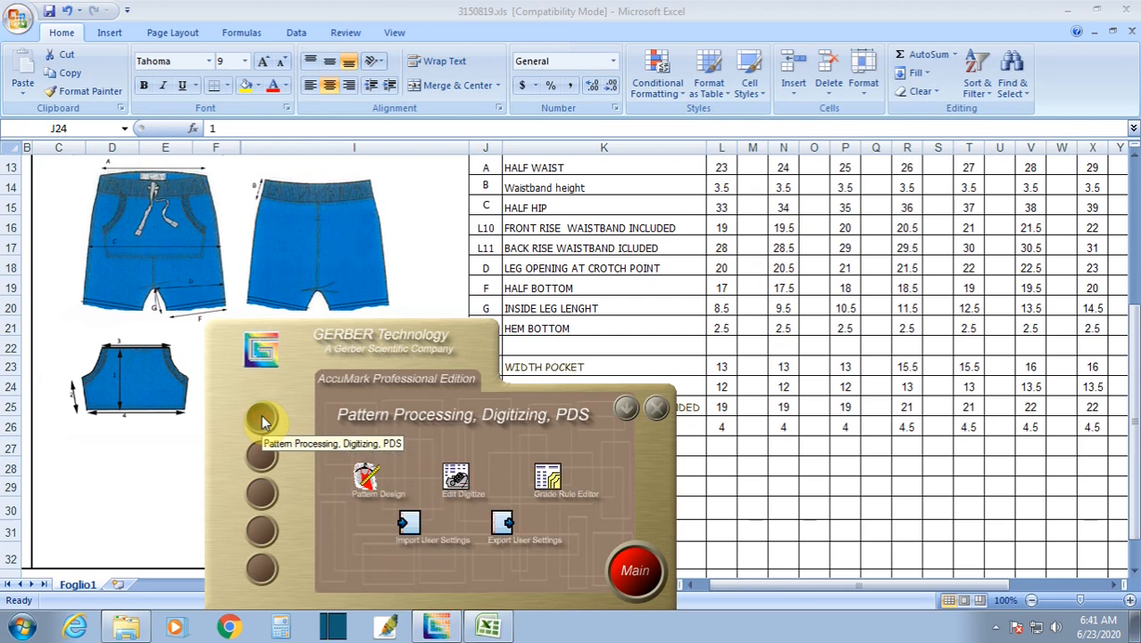
left_click(366, 480)
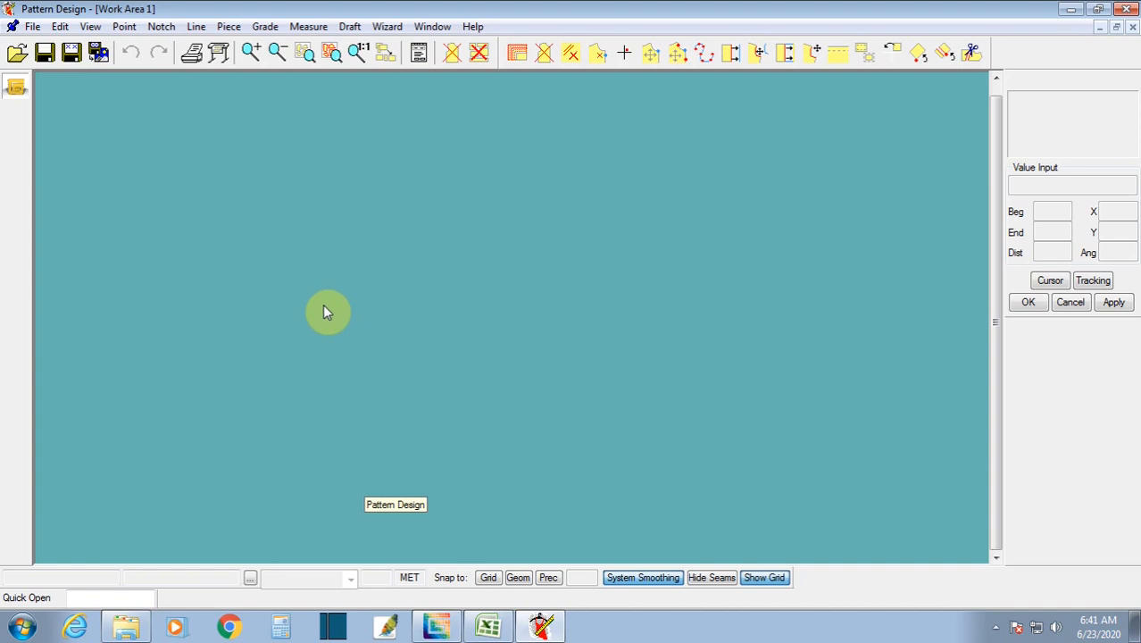
Step: Start the Rectangle command for creating a new piece
left_click(228, 29)
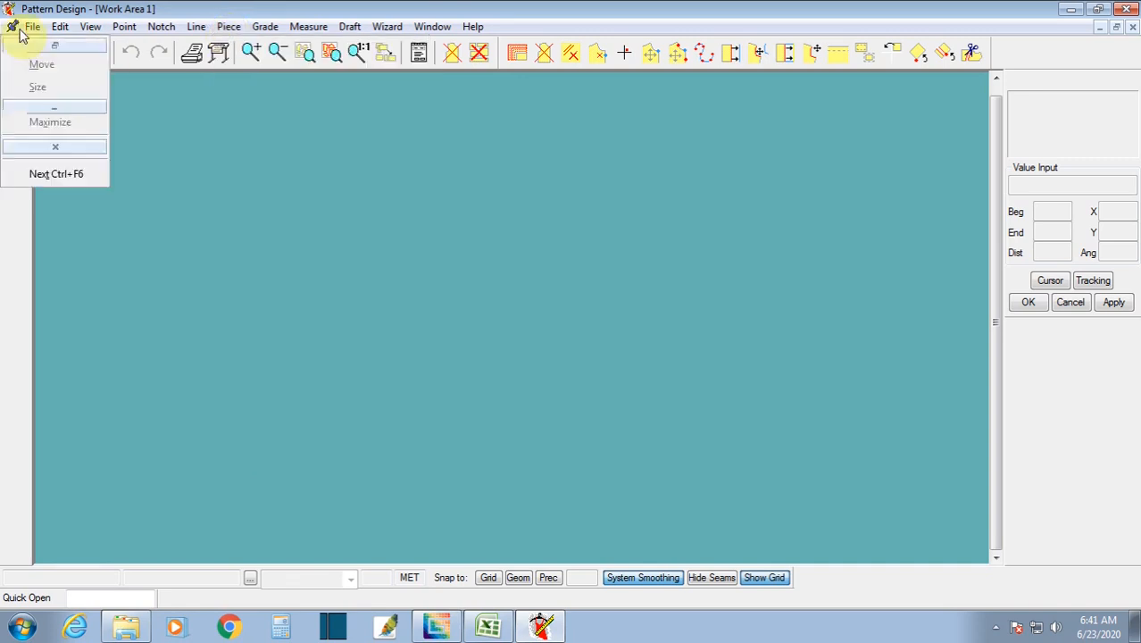
mouse_move(268, 32)
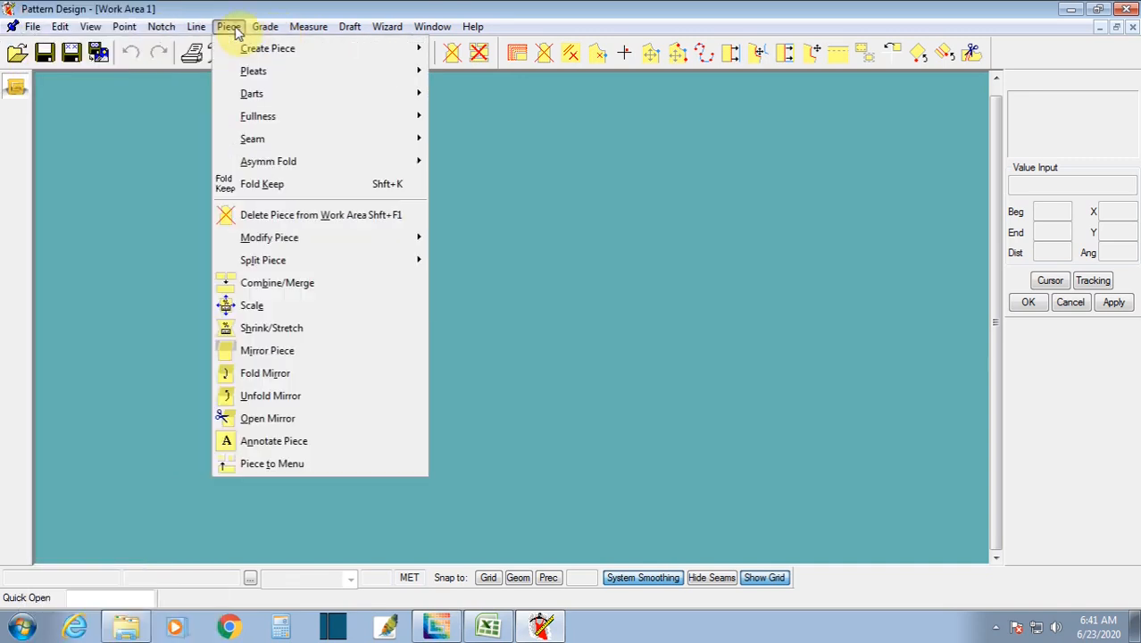
mouse_move(236, 52)
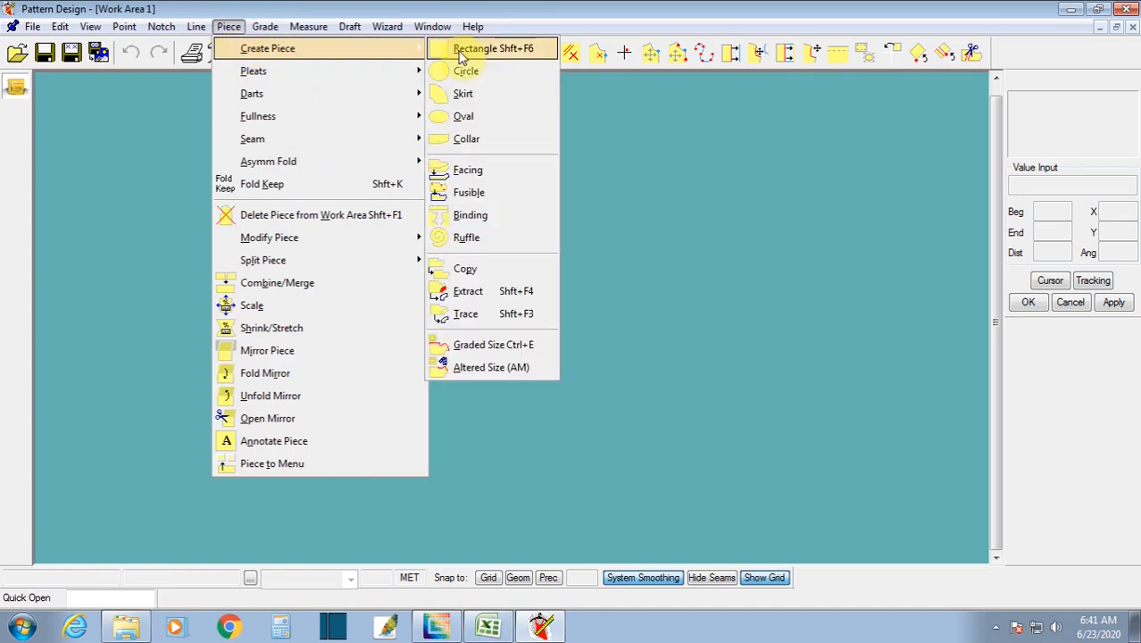
left_click(462, 56)
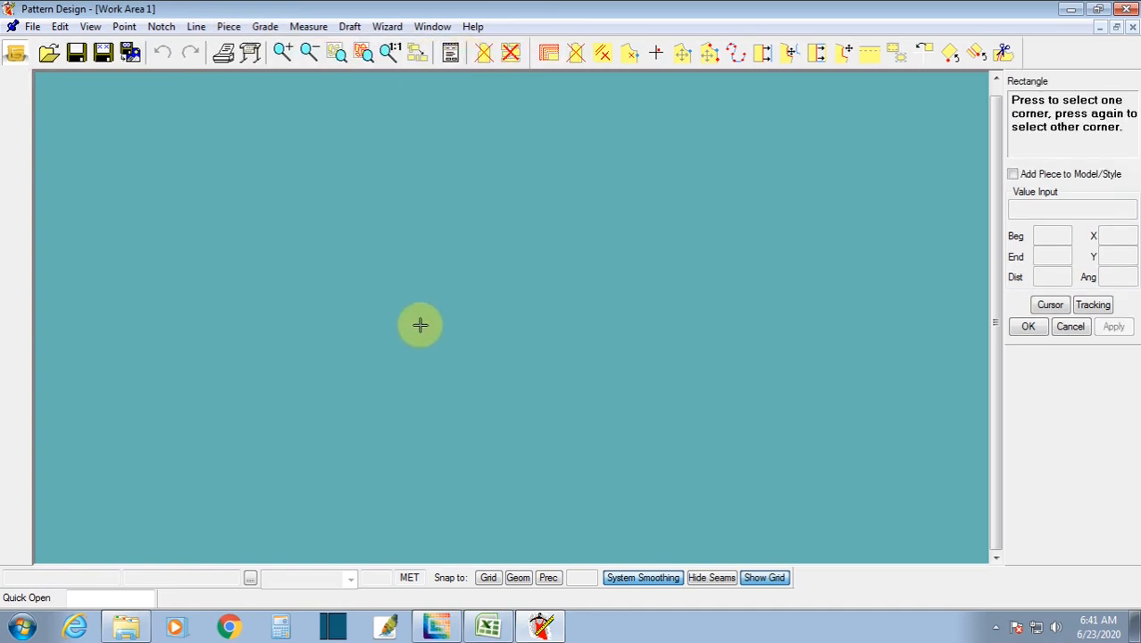
Step: Look up the size 4 front rise and inside leg length in the Excel measurement chart, and return to Pattern Design
left_click(488, 627)
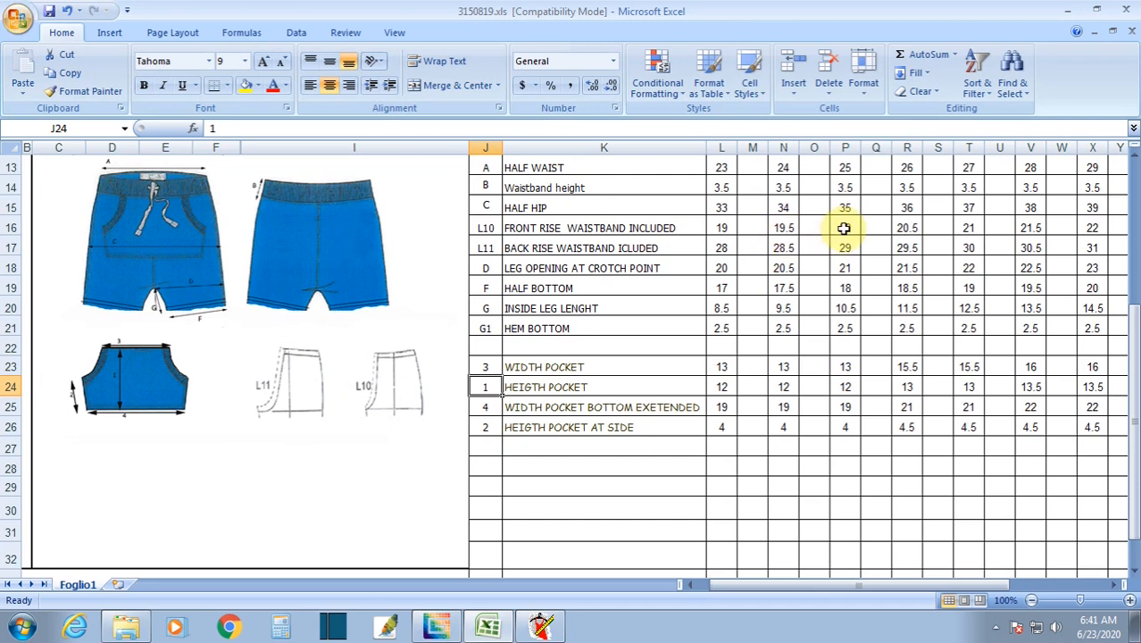
scroll(844, 227, "up", 2)
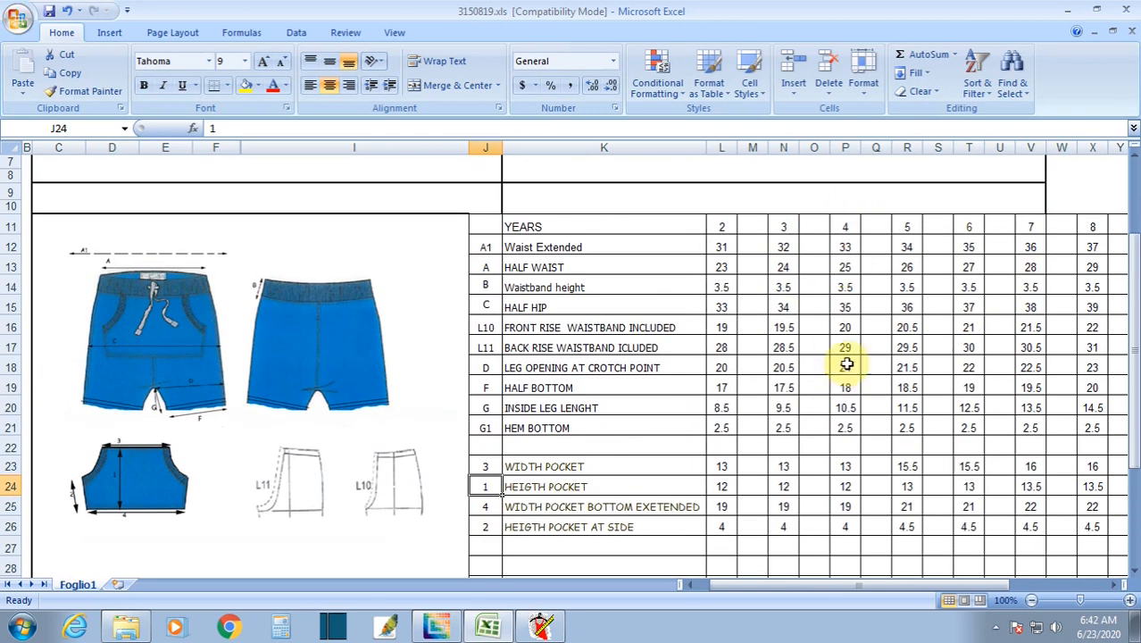
left_click(848, 328)
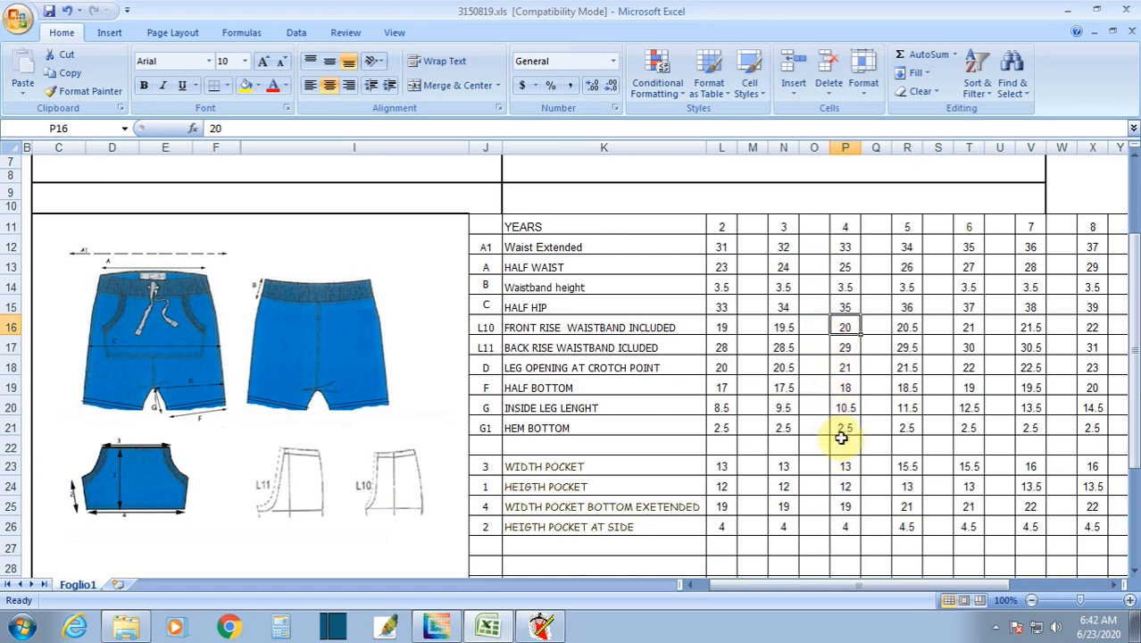
left_click(847, 409)
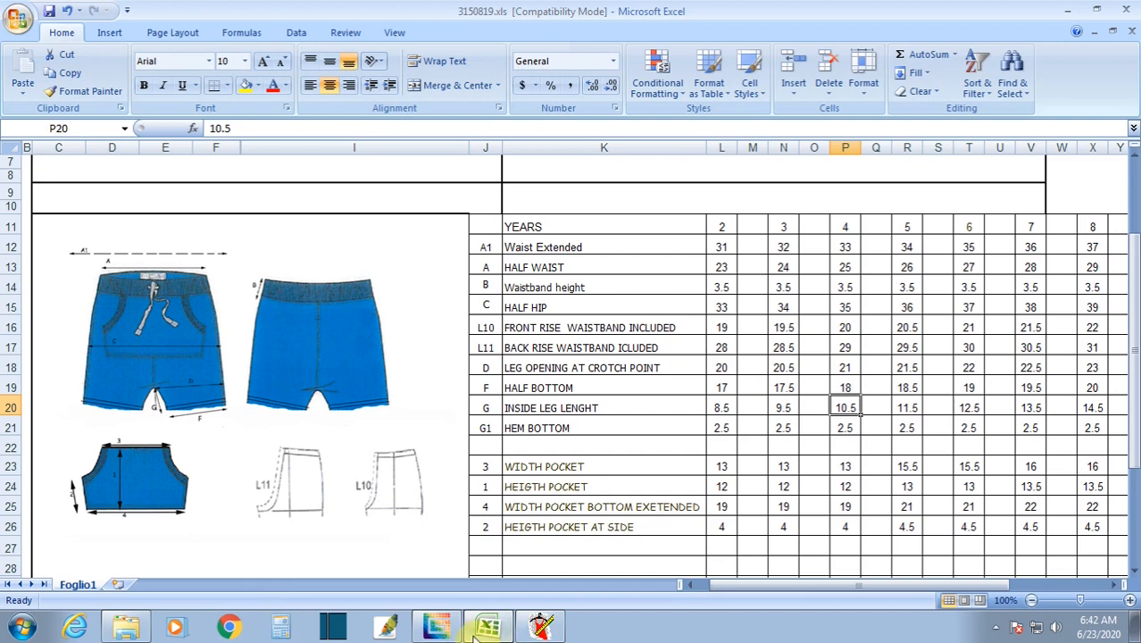
left_click(540, 625)
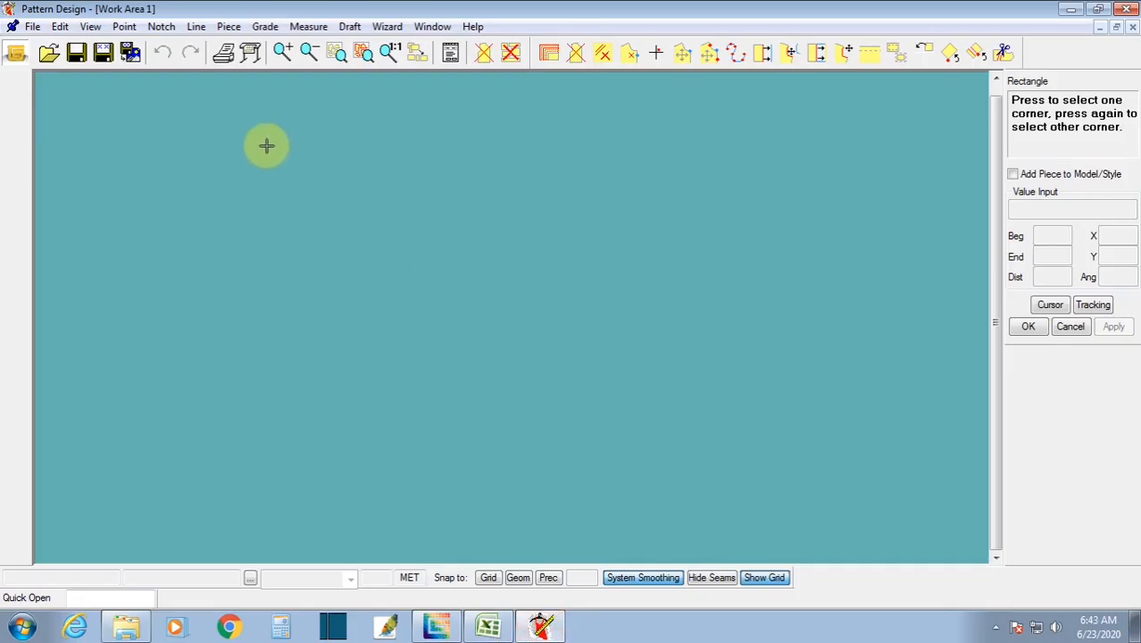
Step: Place the rectangle's first corner in the work area and set its X distance to 33.5
left_click(221, 198)
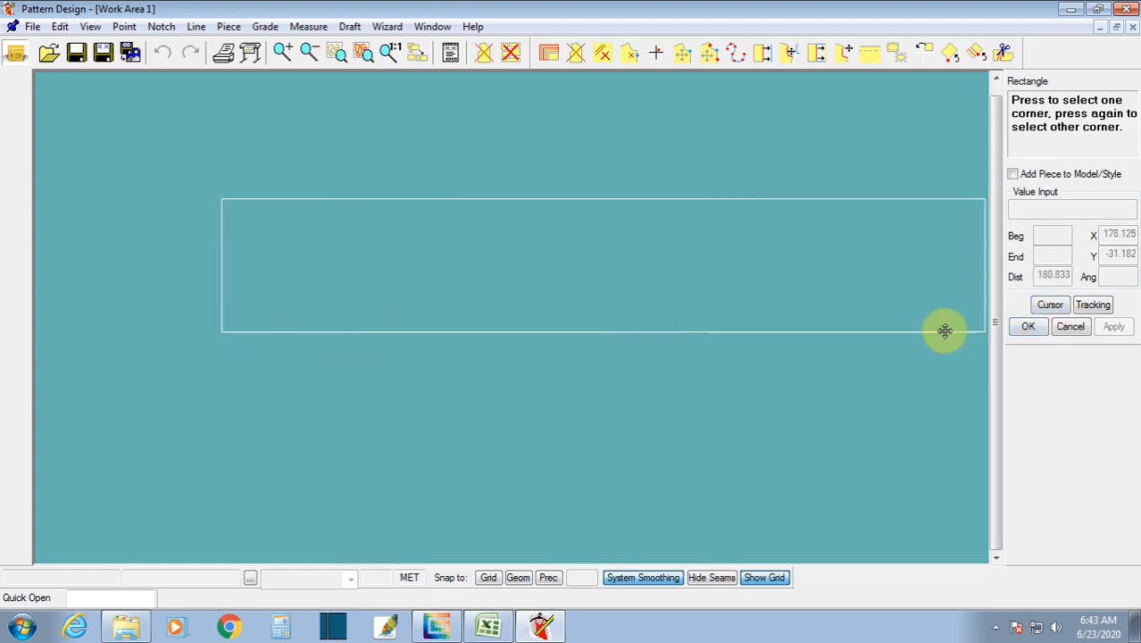
left_click(1050, 306)
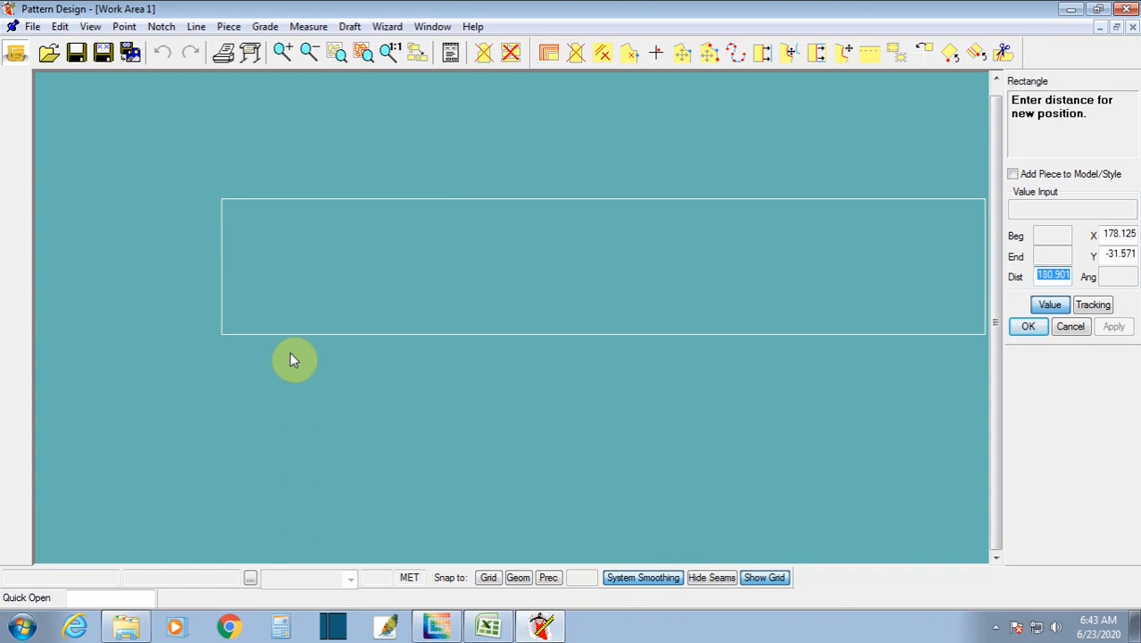
left_click(1112, 234)
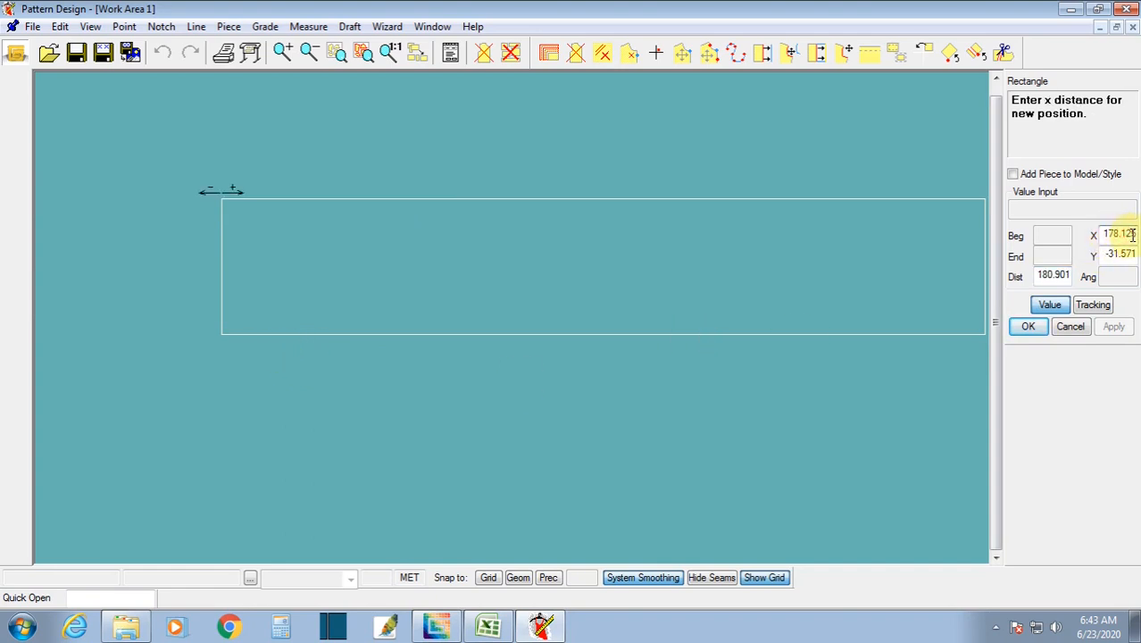
left_click_drag(1132, 233, 1087, 237)
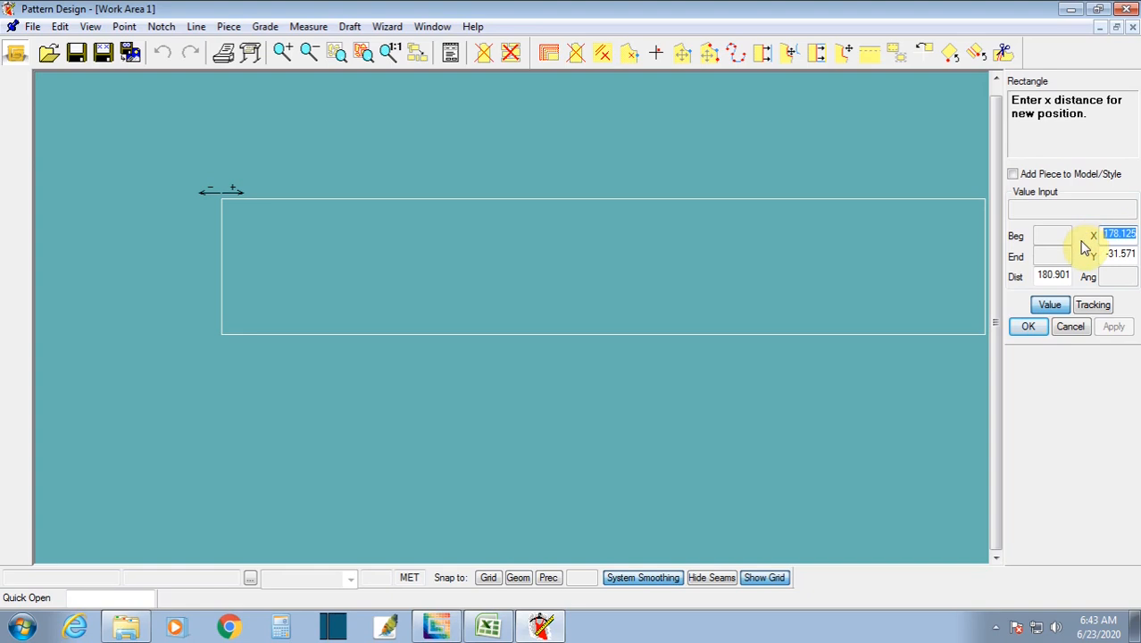
type("33.")
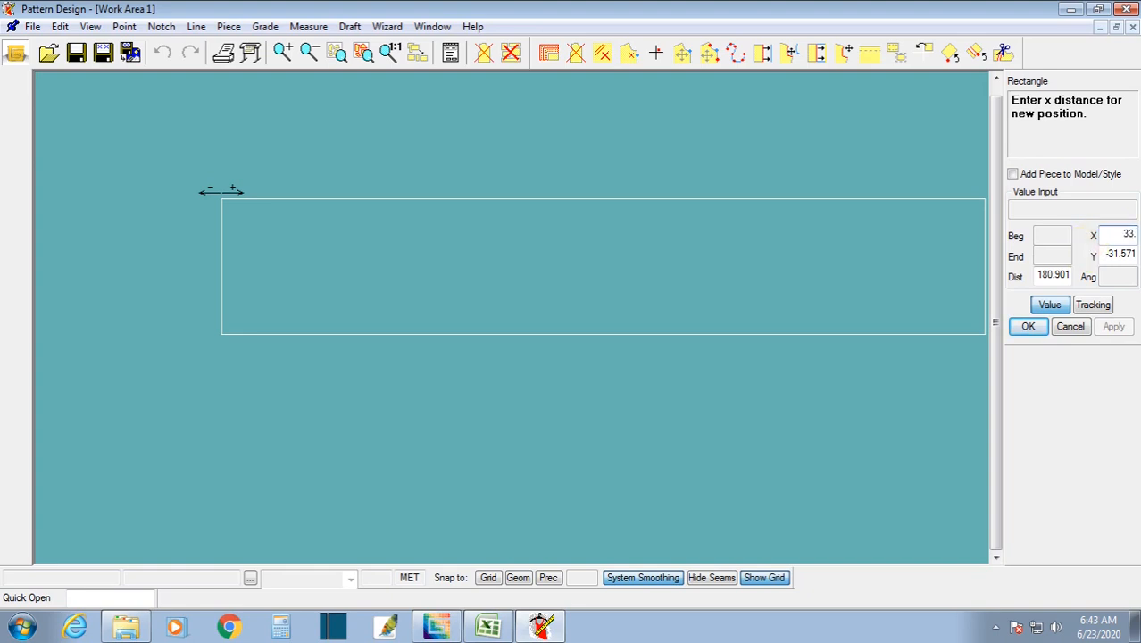
type("5")
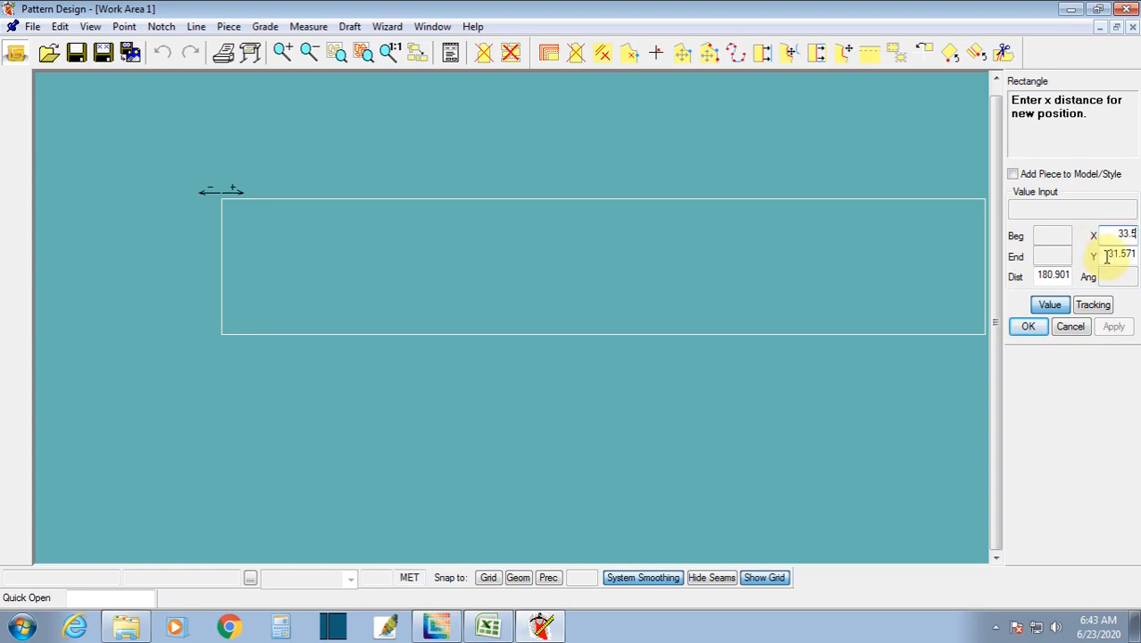
key("Return")
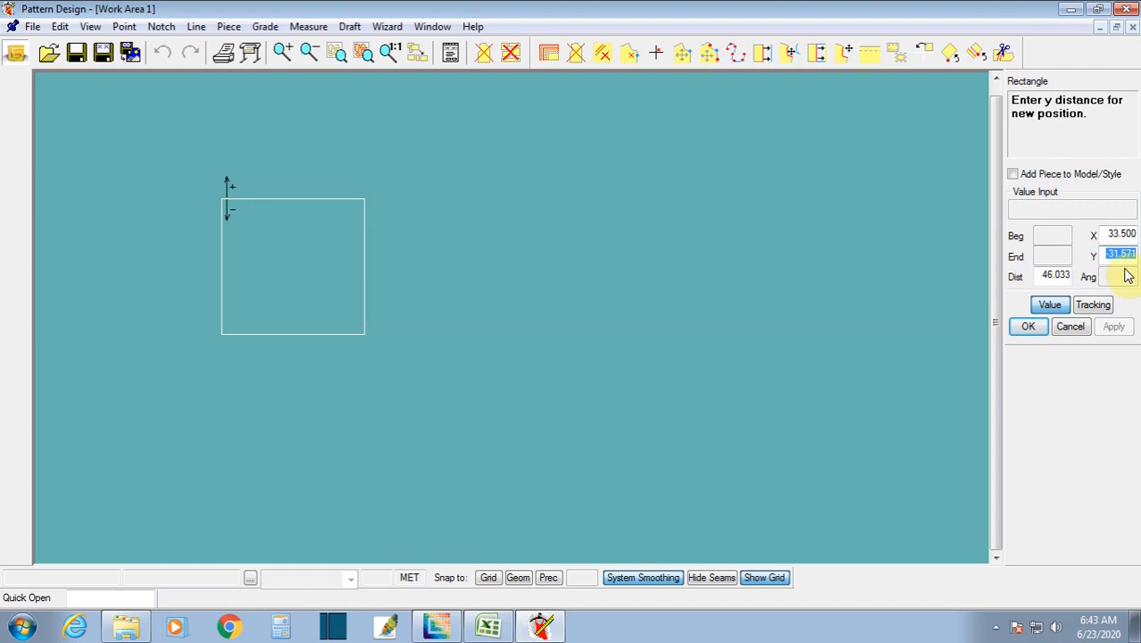
Step: Set the rectangle's Y distance to 21, accept the suggested piece name and finish the Rectangle command
type("21")
key("Return")
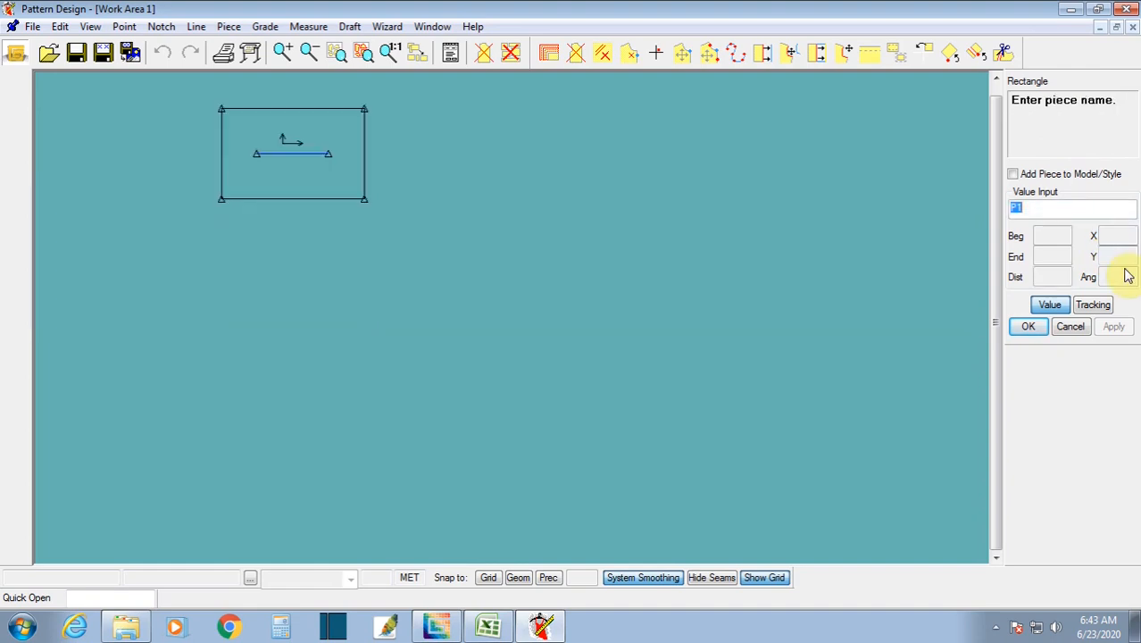
right_click(285, 309)
left_click(285, 312)
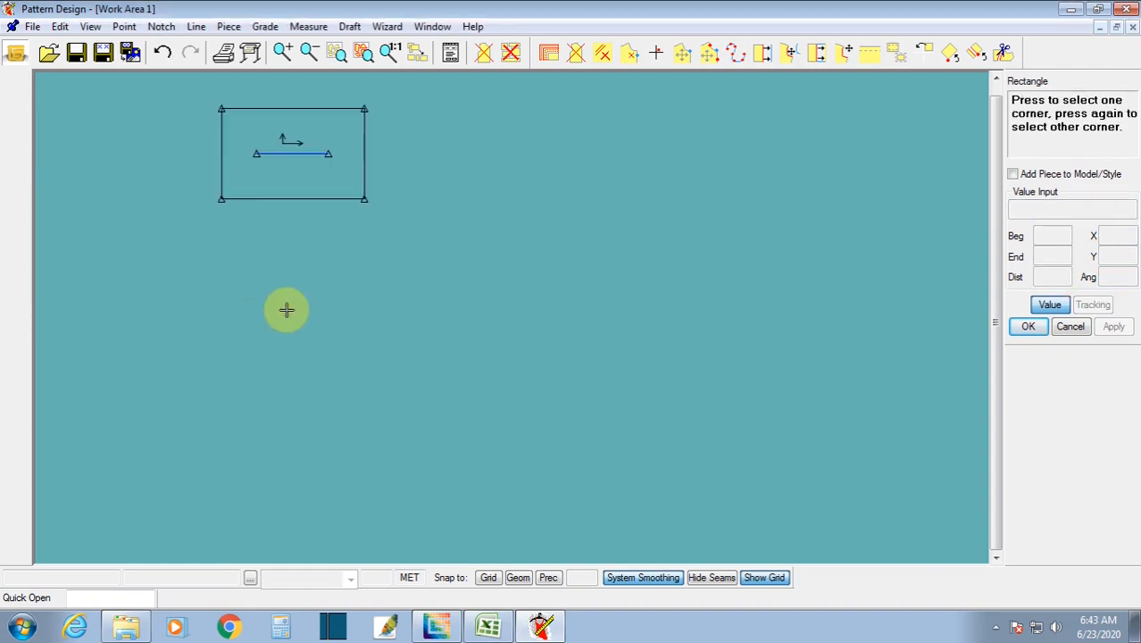
right_click(286, 308)
left_click(285, 312)
Step: Move the rectangle piece to a clear spot near the middle of the work area
left_click(280, 169)
scroll(349, 319, "up", 1)
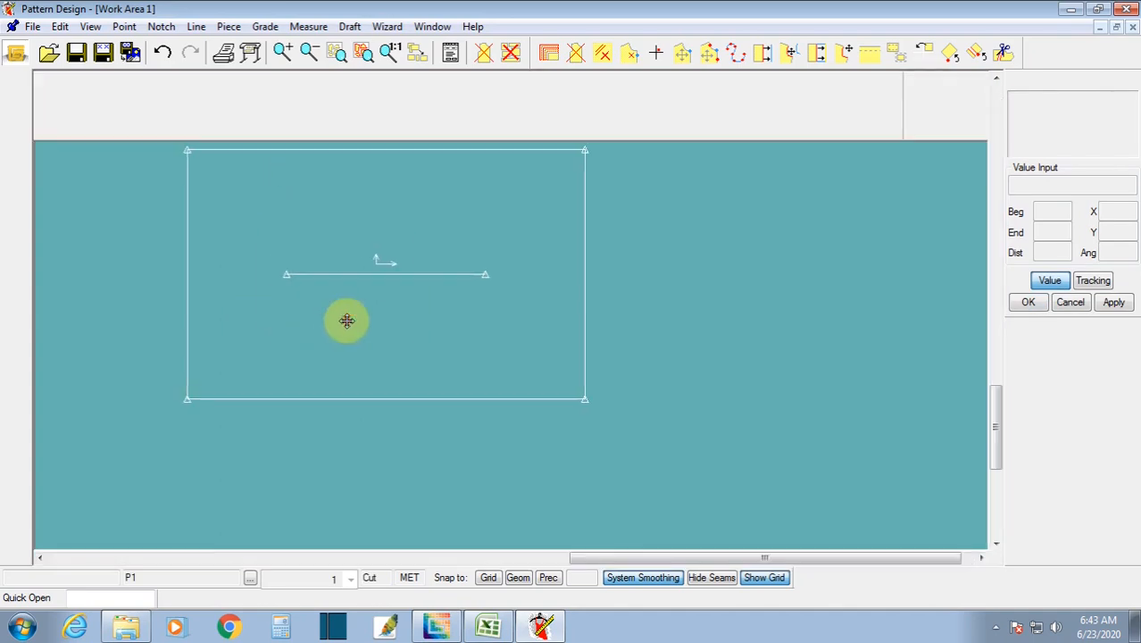
scroll(404, 372, "up", 1)
scroll(407, 372, "down", 1)
left_click(401, 374)
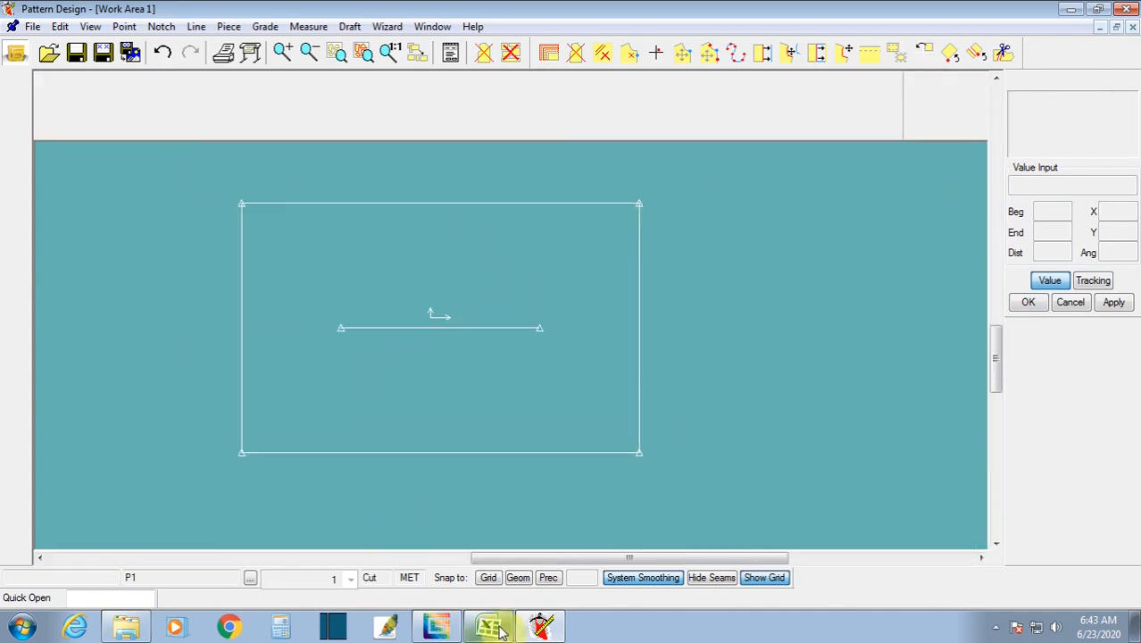
Step: Look up the size 4 leg opening at crotch point and half bottom in the Excel chart, and return to Pattern Design
left_click(487, 627)
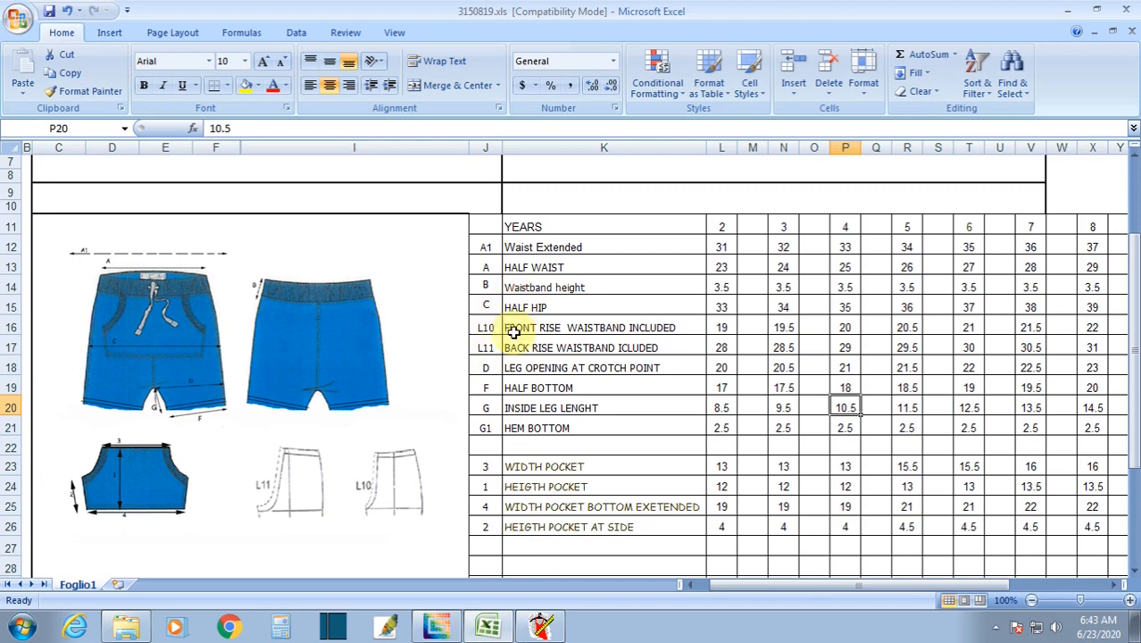
left_click(845, 369)
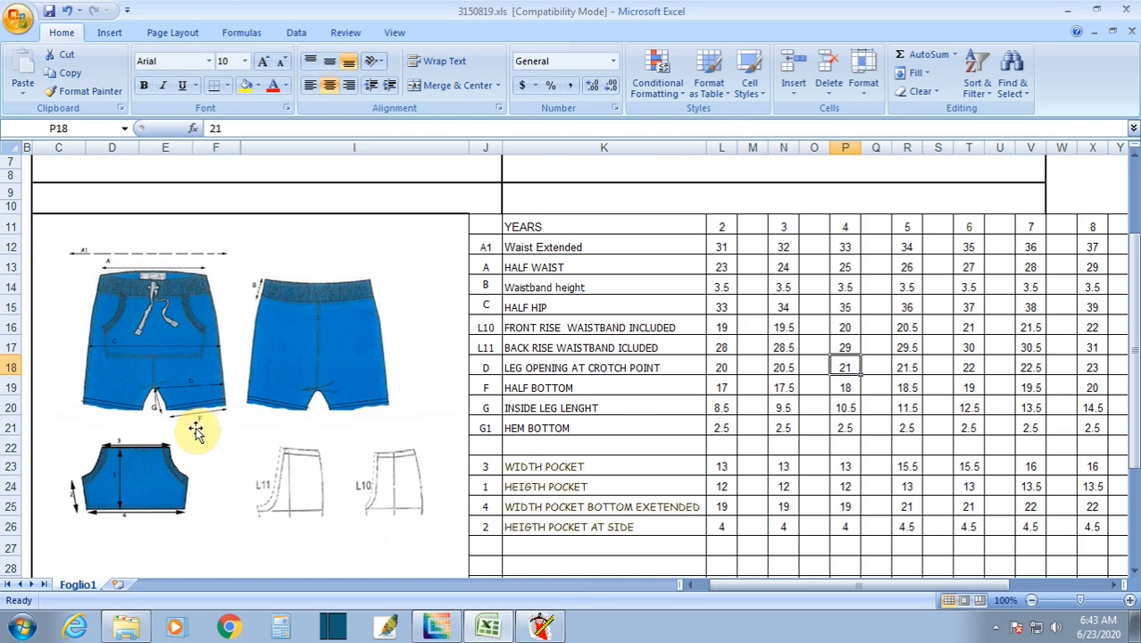
left_click(846, 388)
left_click(539, 627)
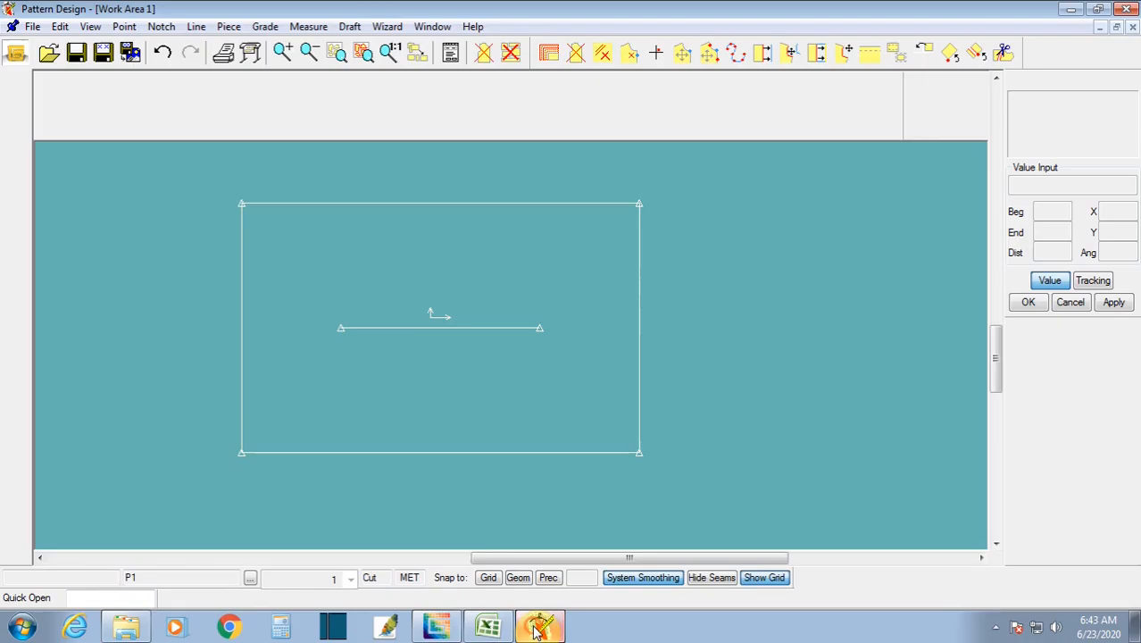
Step: Shift the rectangle piece slightly and split its right edge at a distance of 18 from the lower end
left_click(533, 395)
left_click(482, 396)
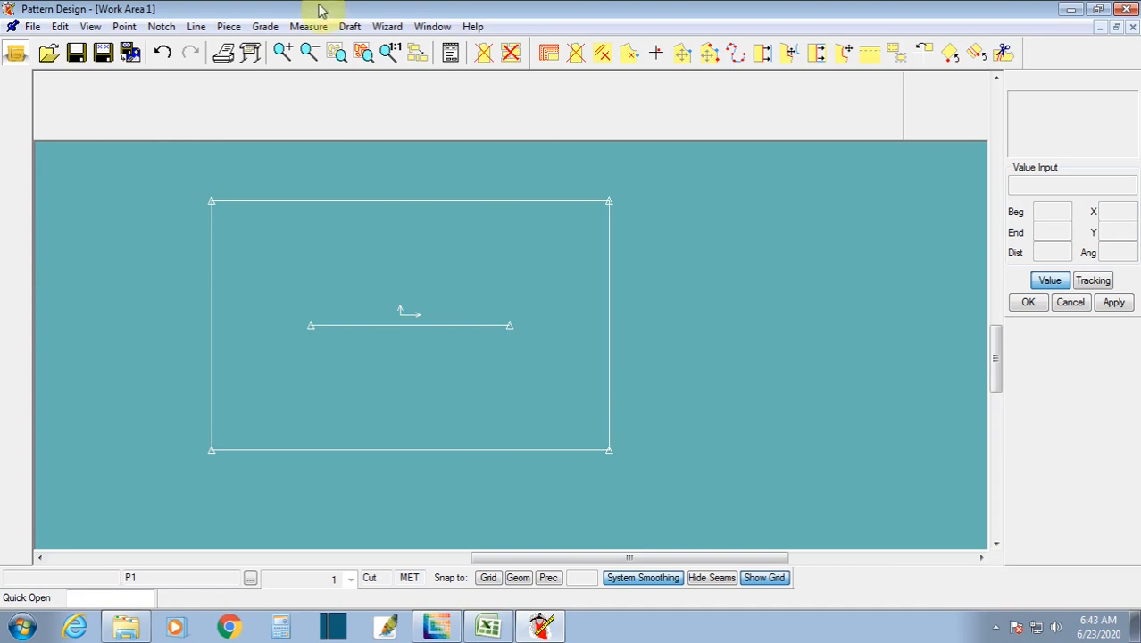
left_click(200, 28)
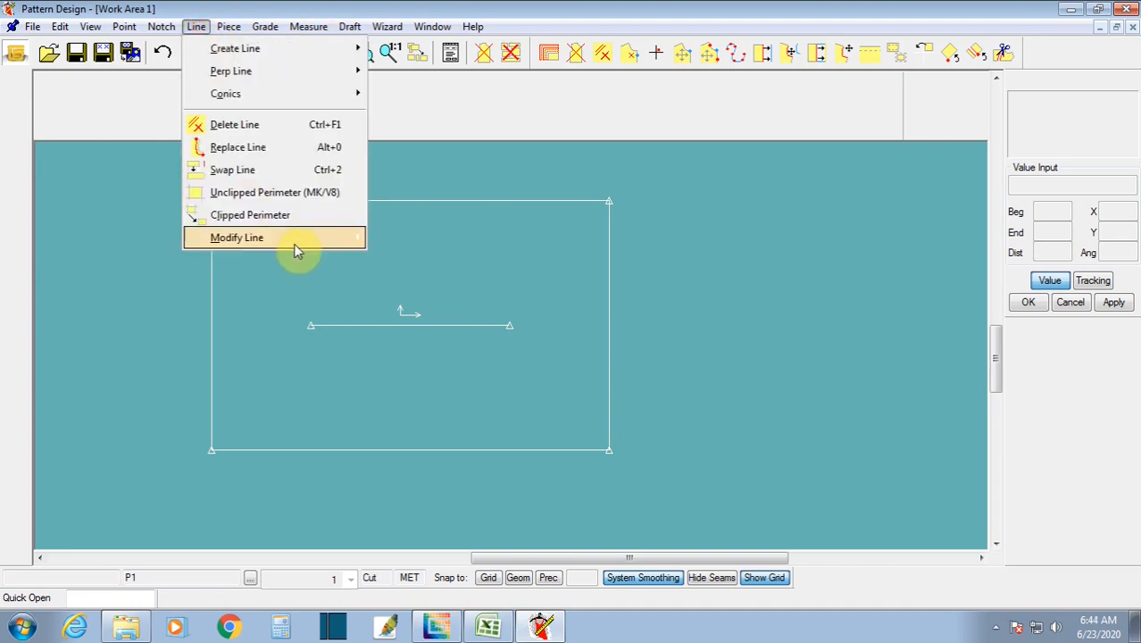
mouse_move(296, 239)
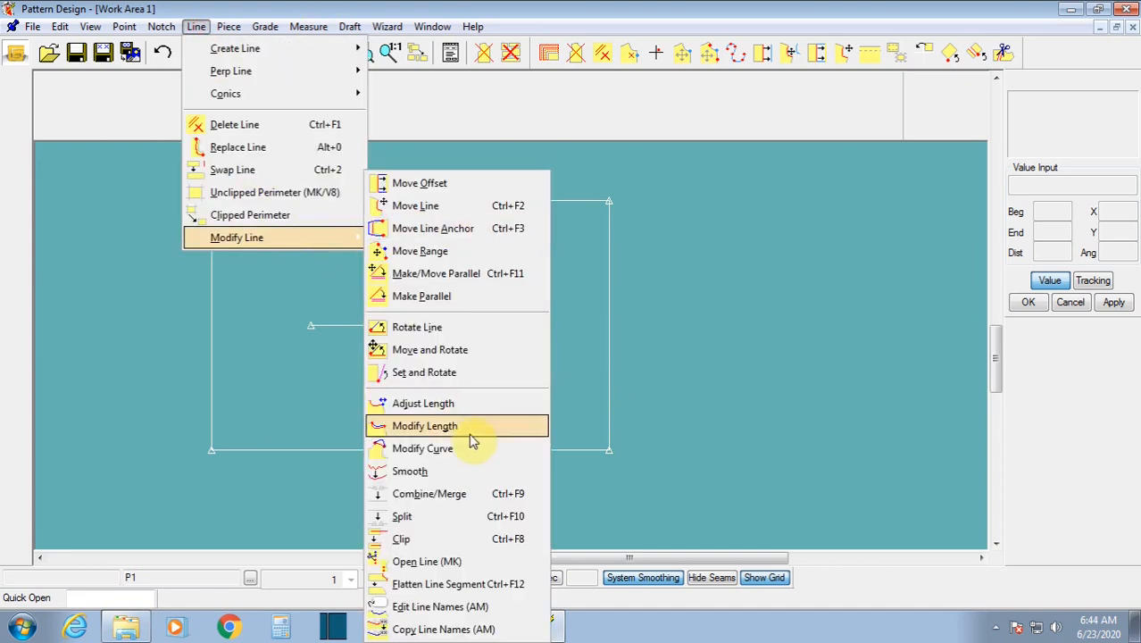
left_click(435, 517)
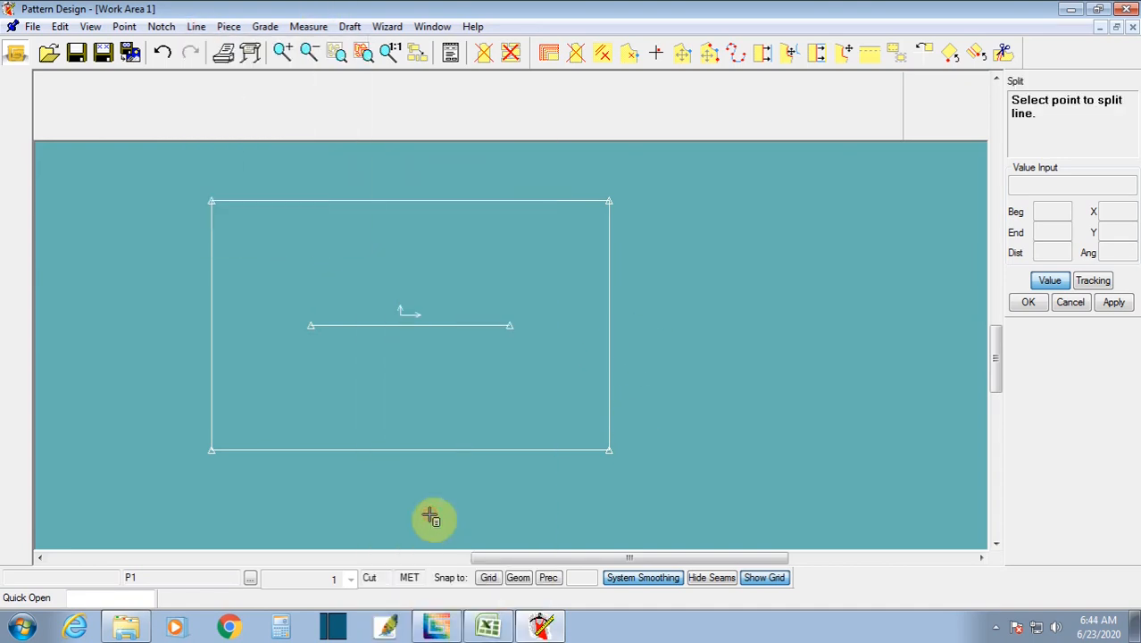
left_click(615, 452)
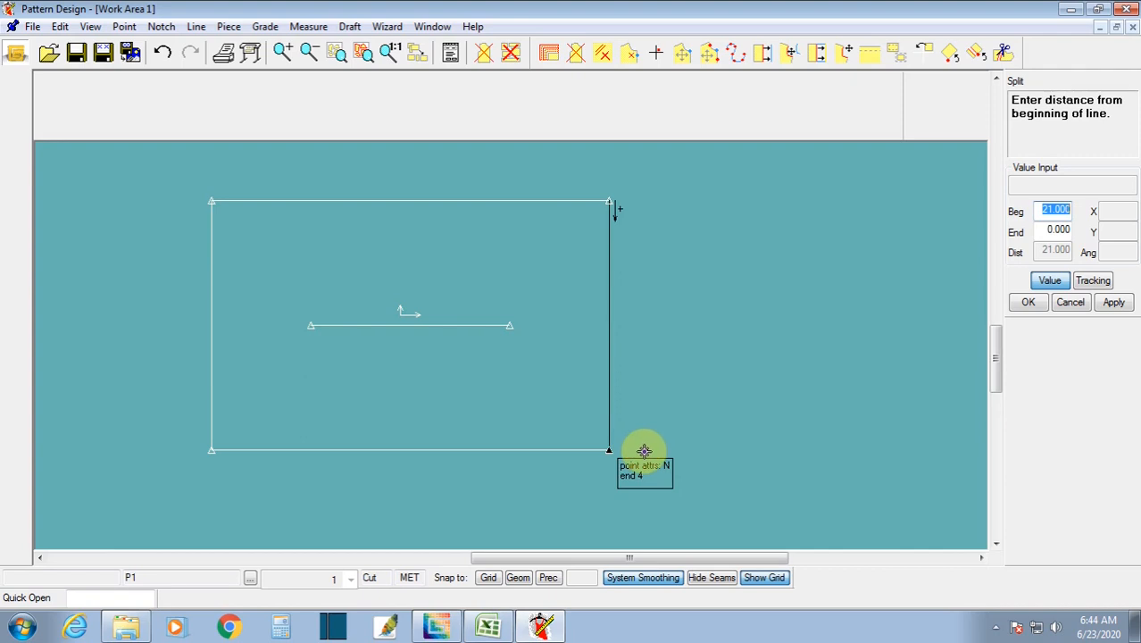
left_click(1043, 229)
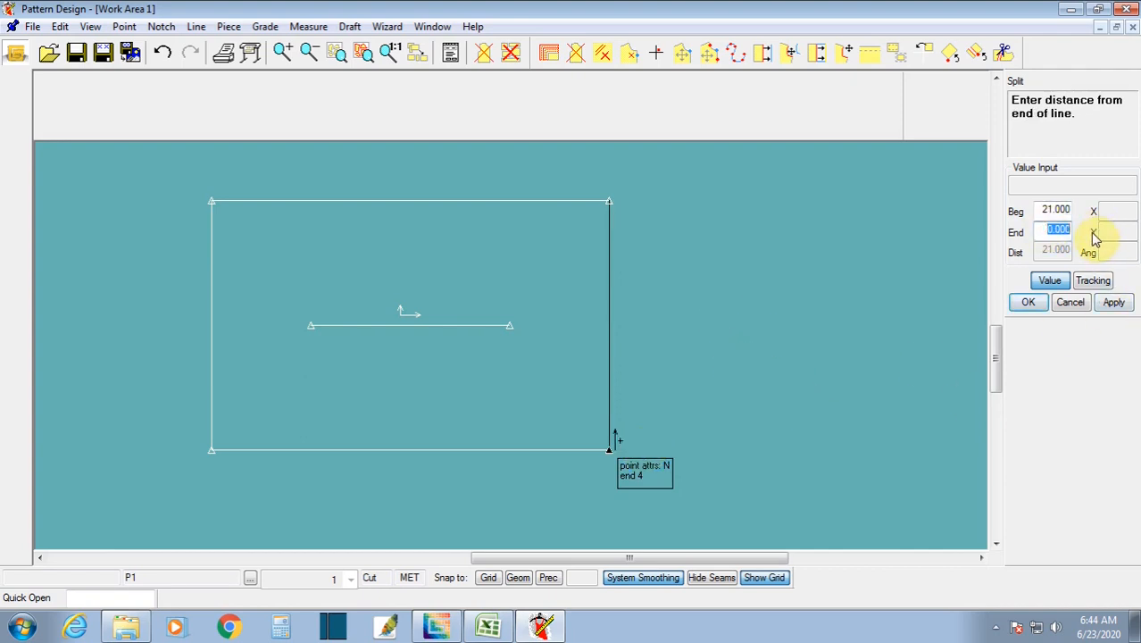
key("Return")
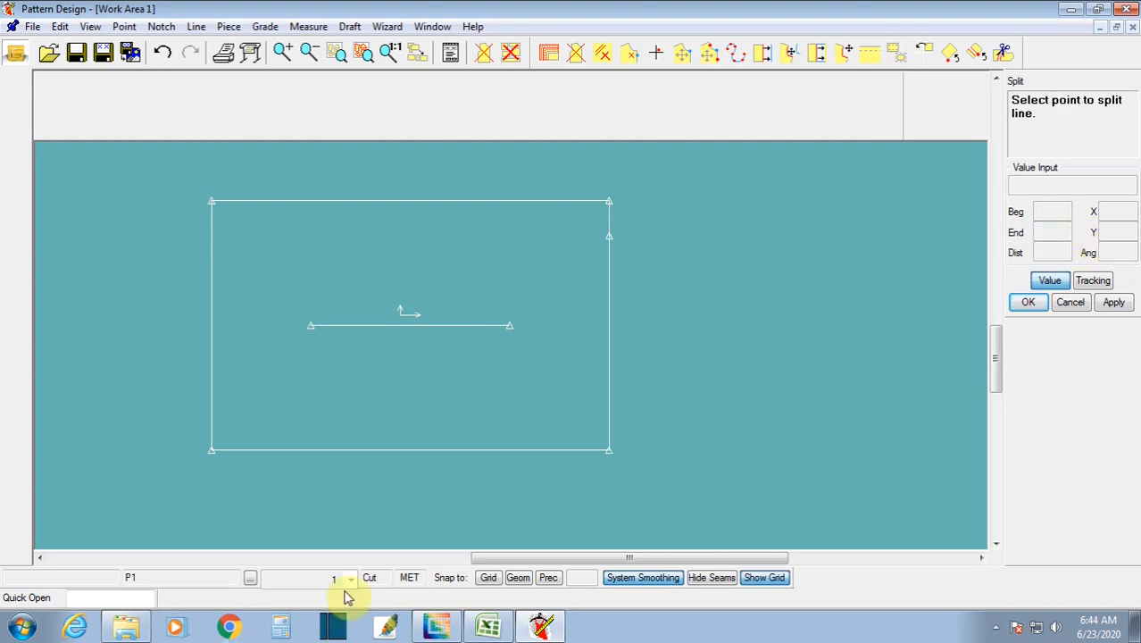
Step: Recheck the size 4 leg measurements in the Excel chart and switch back to Pattern Design
left_click(488, 626)
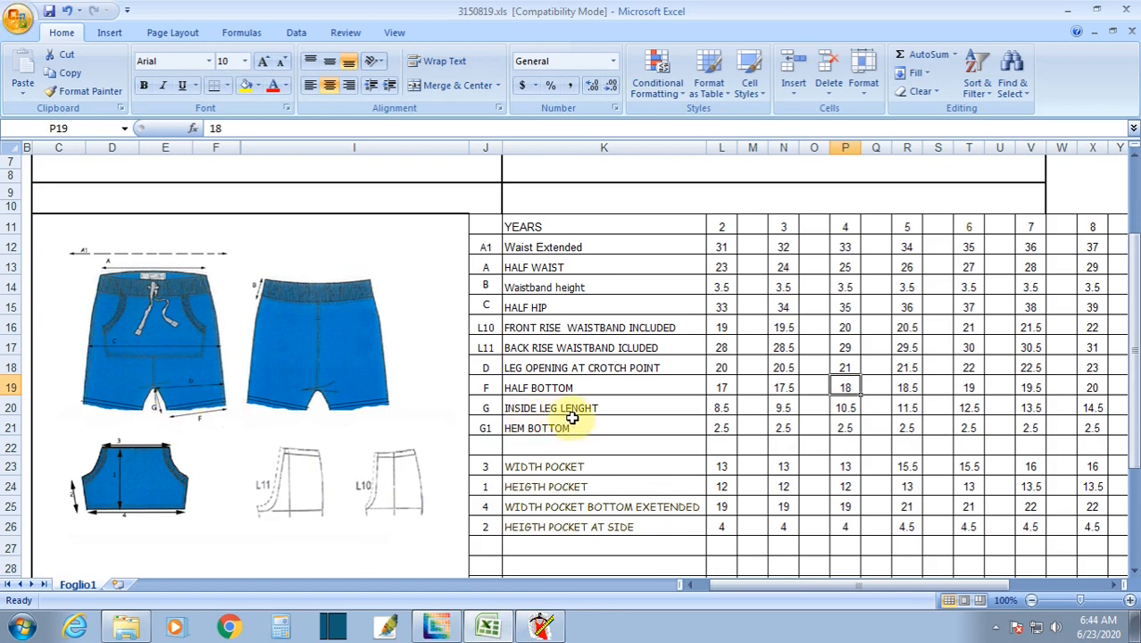
left_click(556, 618)
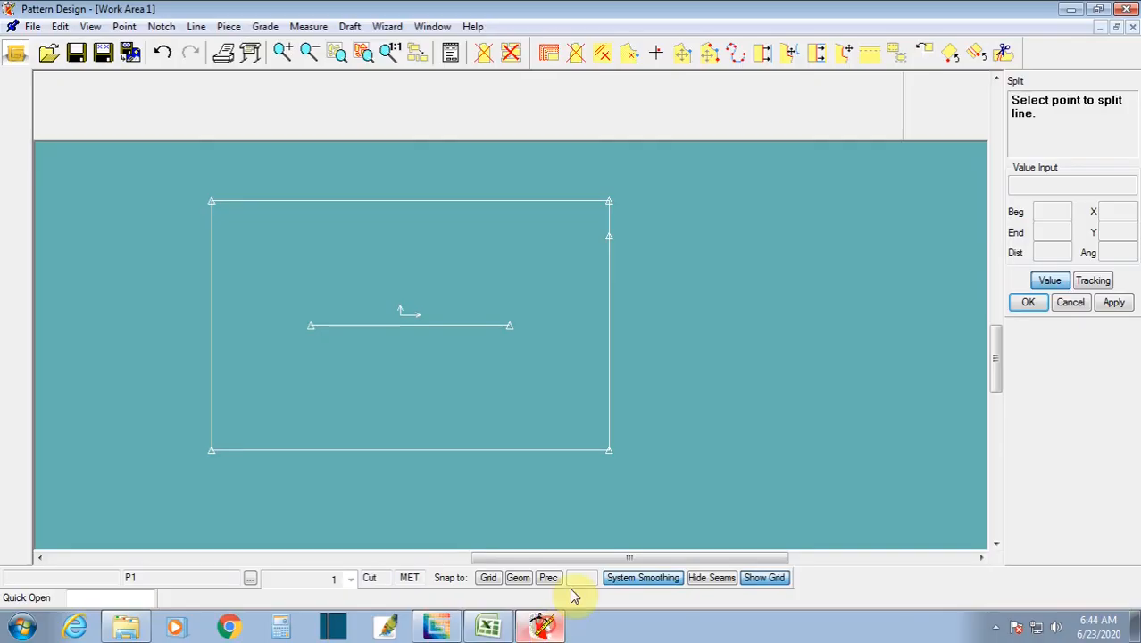
Step: Split the rectangle's top edge at a distance of 10.5 from its right end
left_click(616, 194)
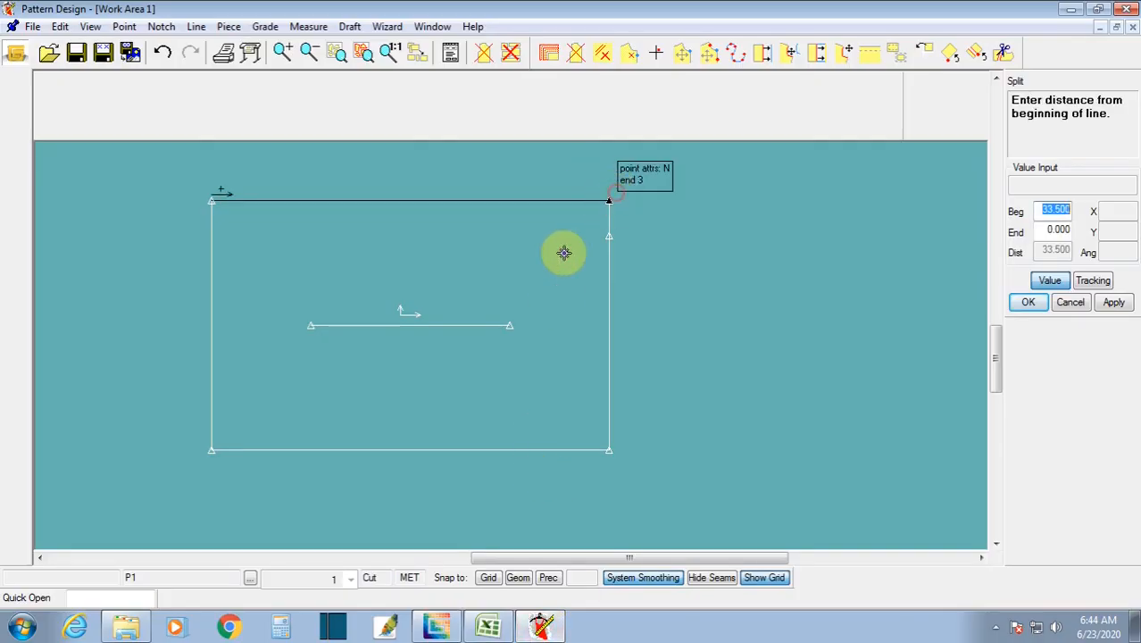
left_click(1040, 229)
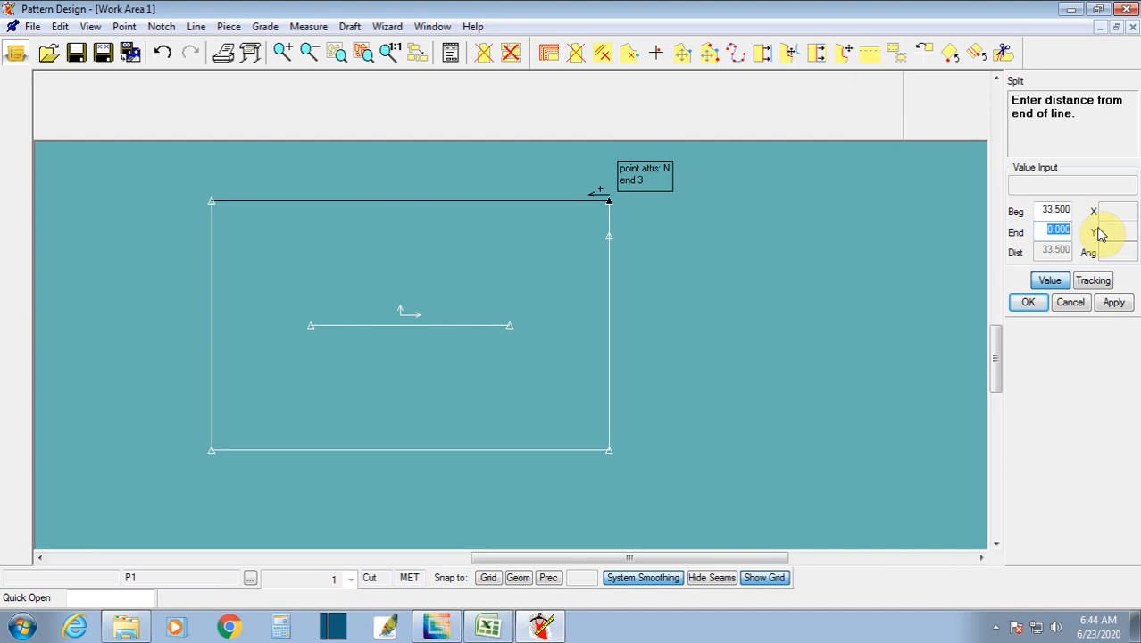
key("Return")
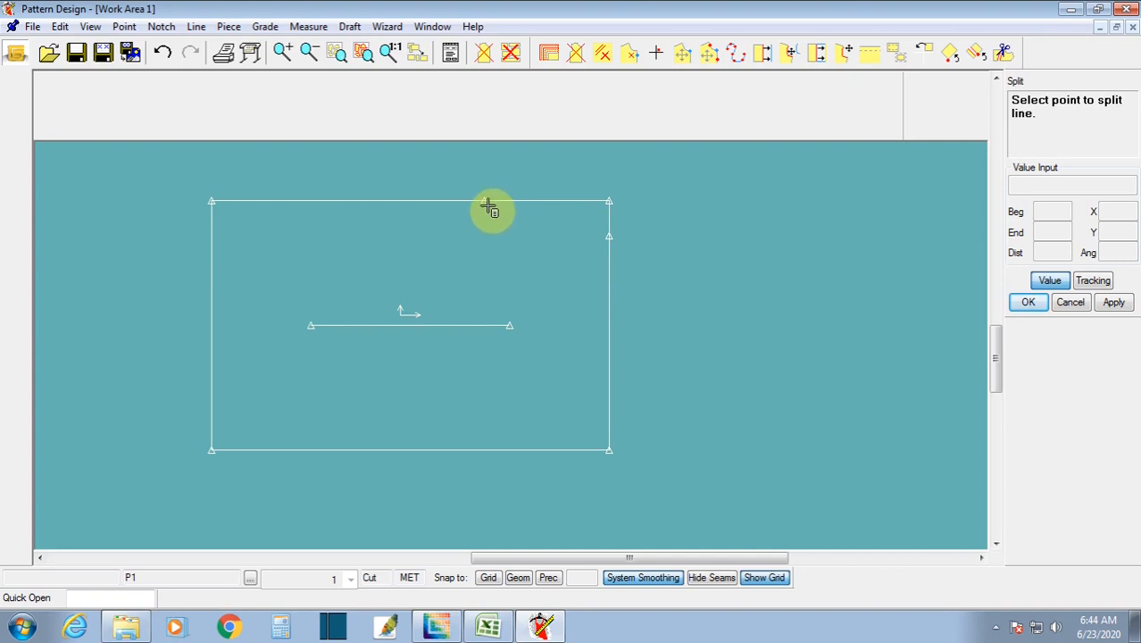
left_click(485, 202)
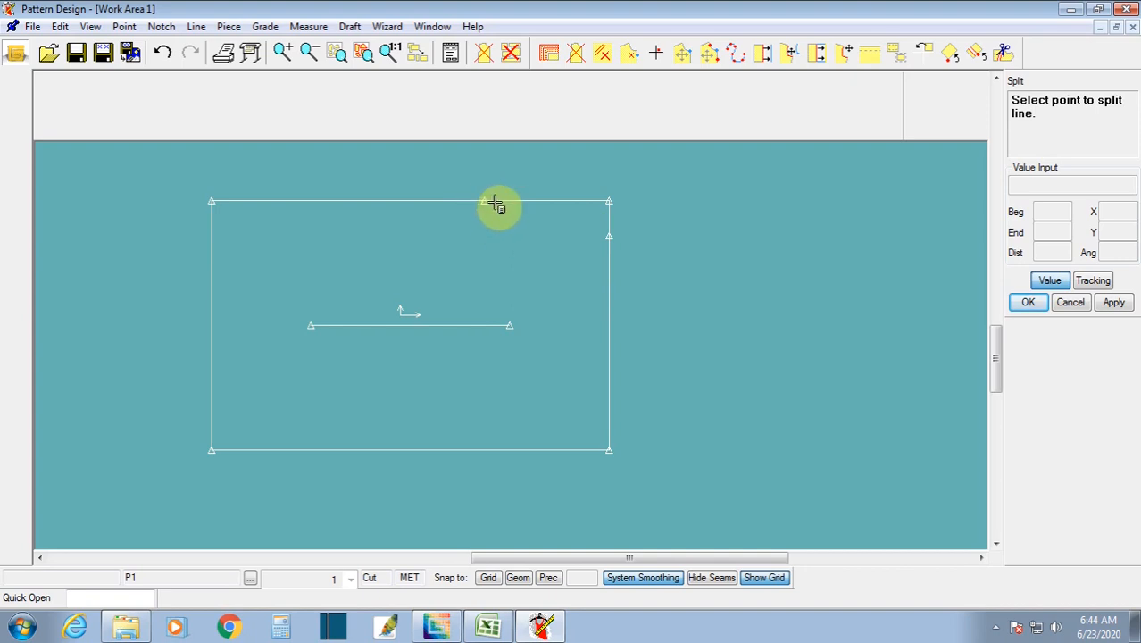
right_click(478, 251)
left_click(475, 249)
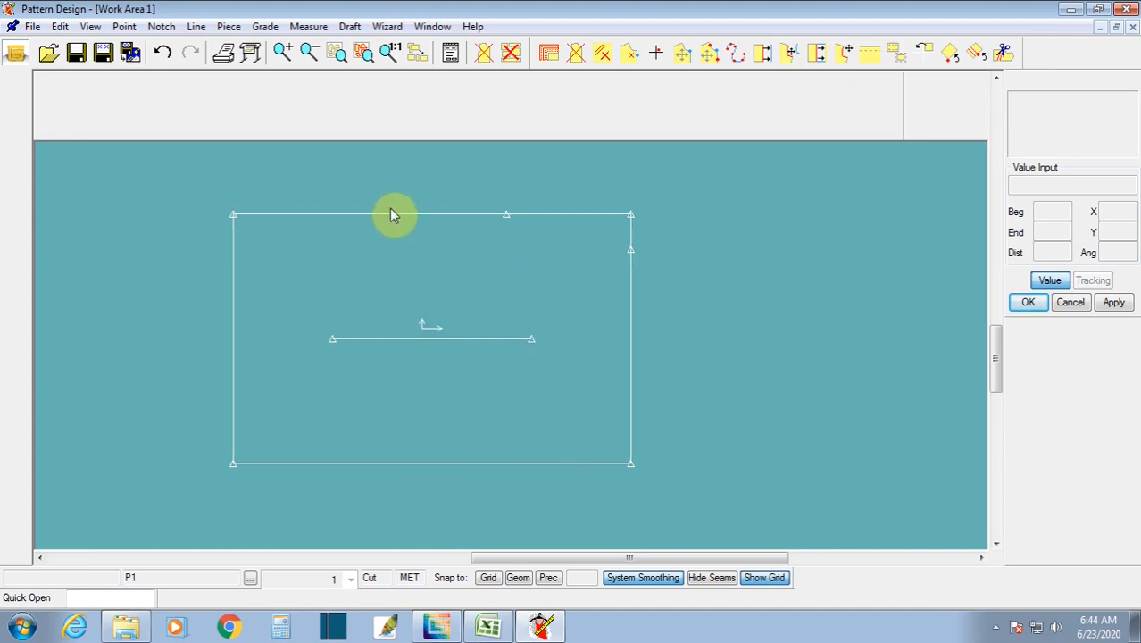
Step: Check the size 4 measurements in the Excel chart and return to Pattern Design
left_click(488, 627)
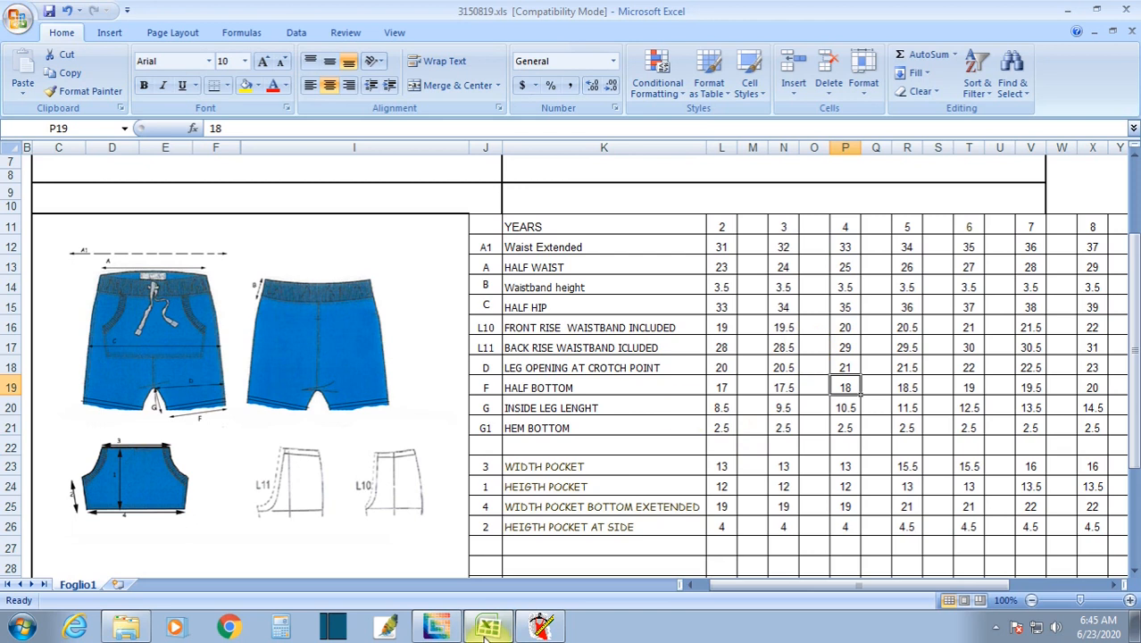
left_click(540, 627)
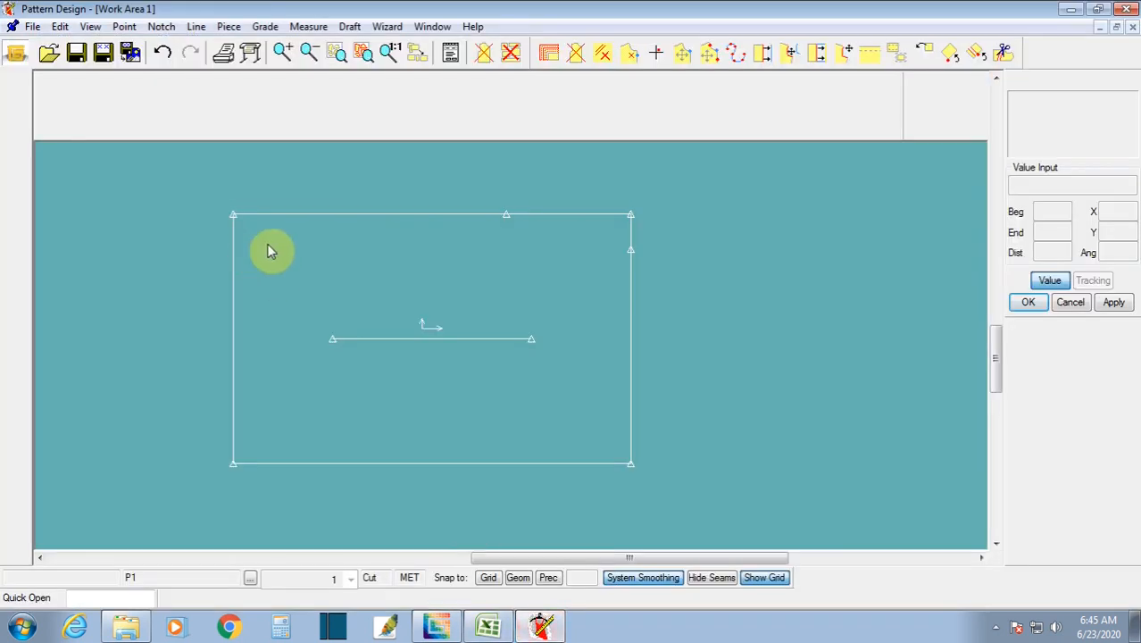
left_click(195, 27)
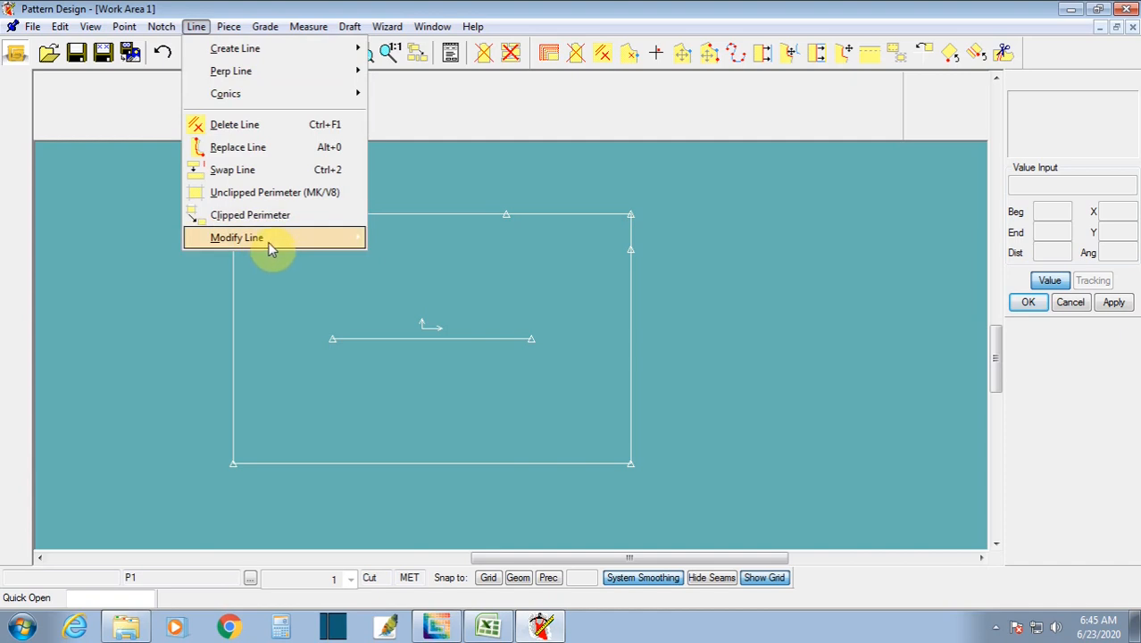
left_click(390, 27)
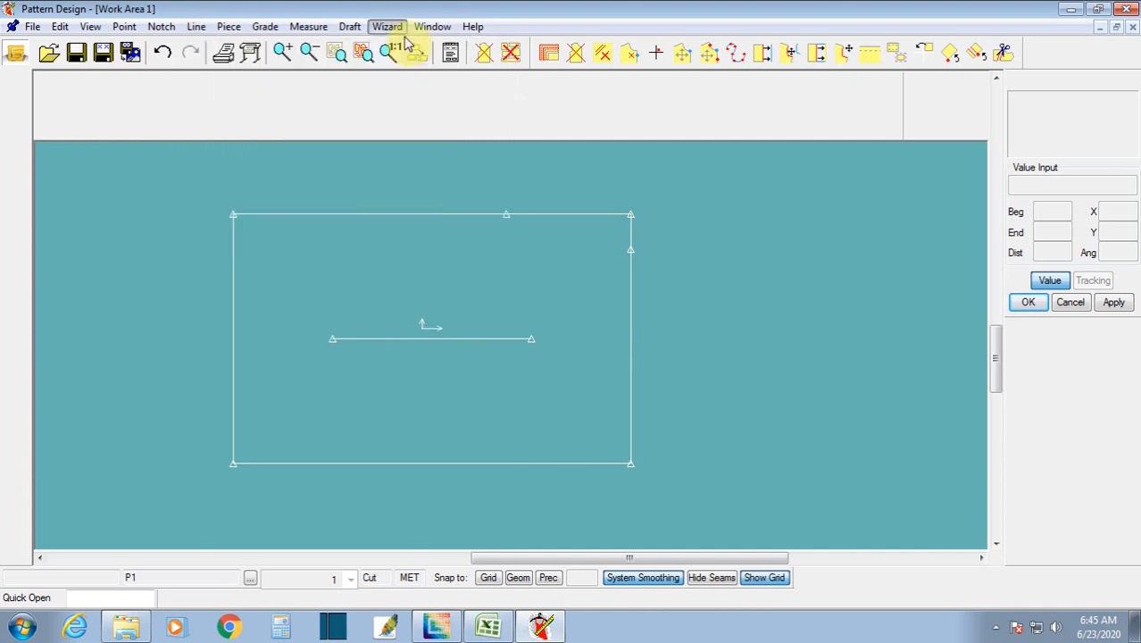
mouse_move(195, 26)
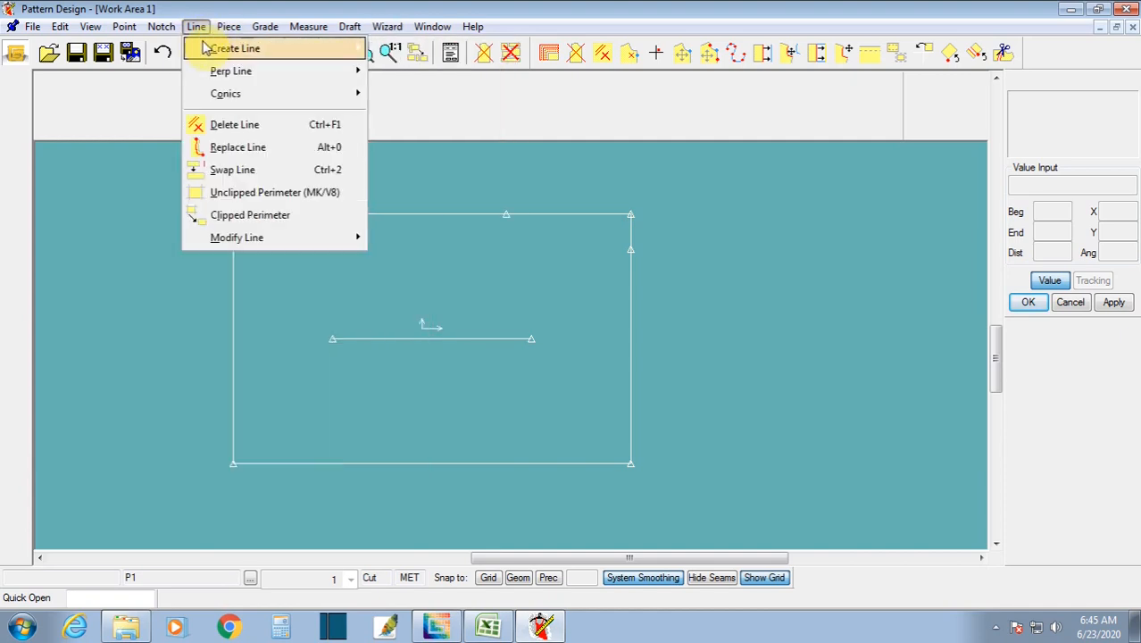
mouse_move(207, 49)
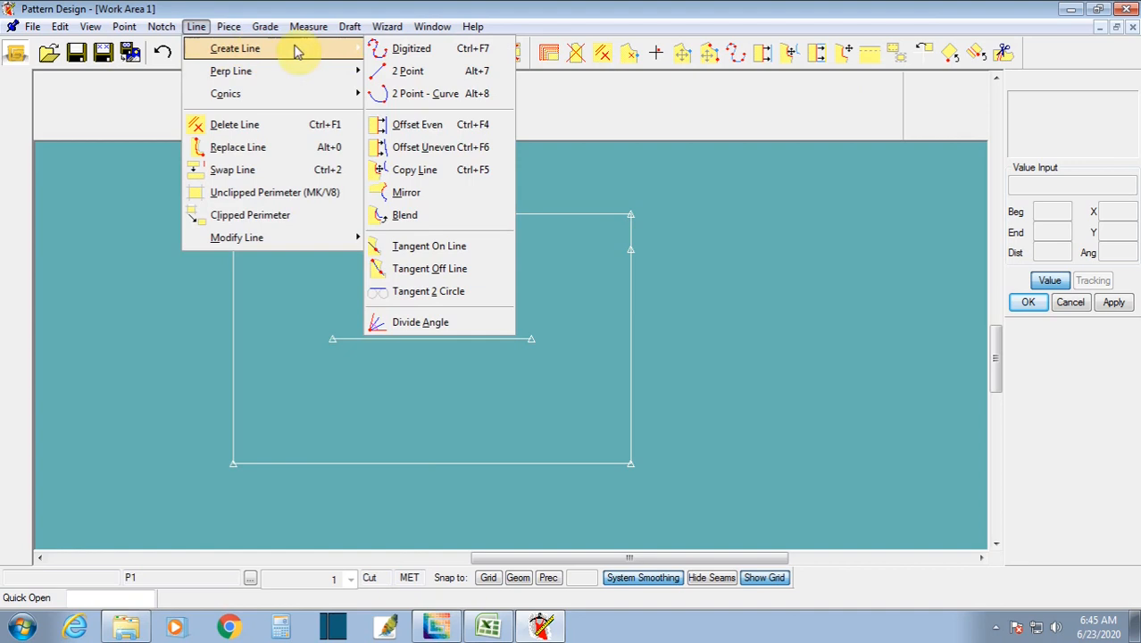
left_click(409, 125)
left_click(397, 216)
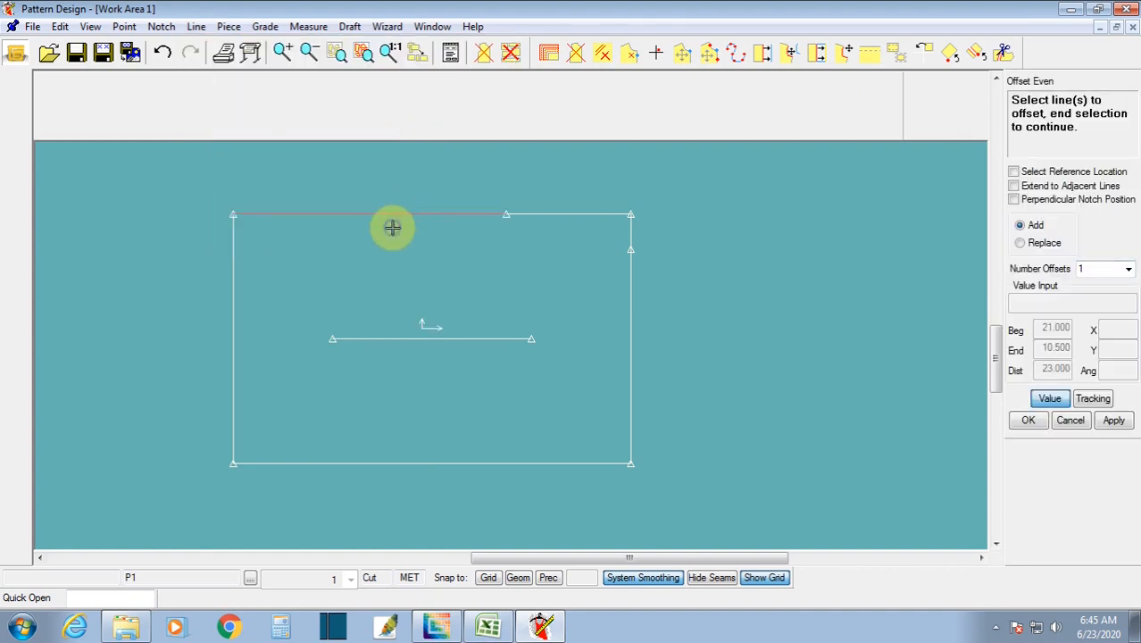
right_click(394, 229)
left_click(395, 233)
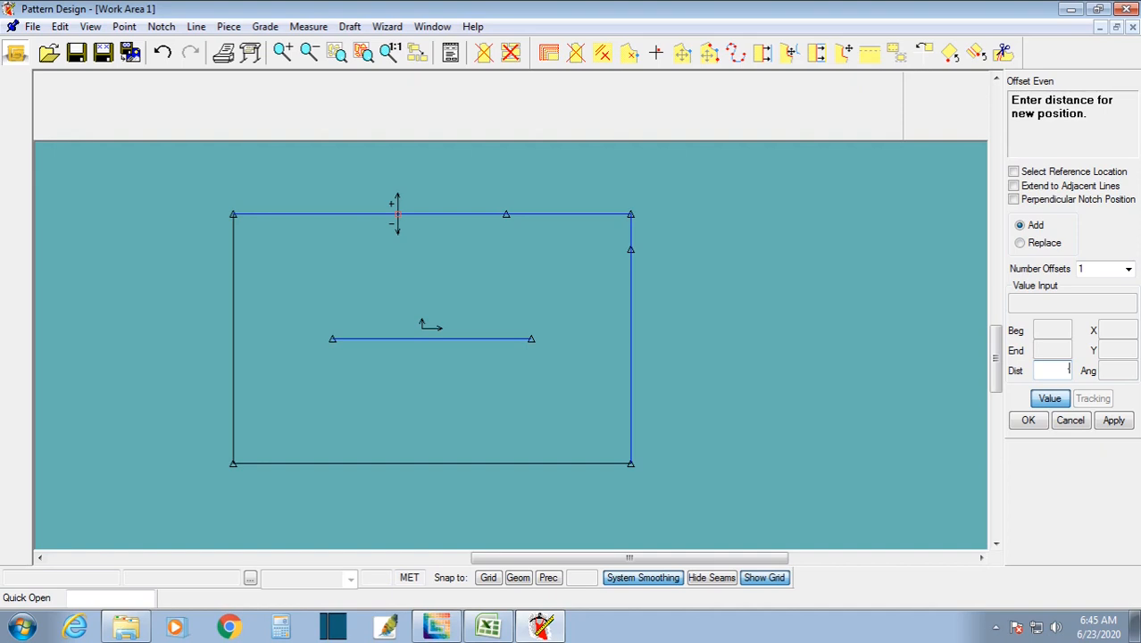
left_click(374, 301)
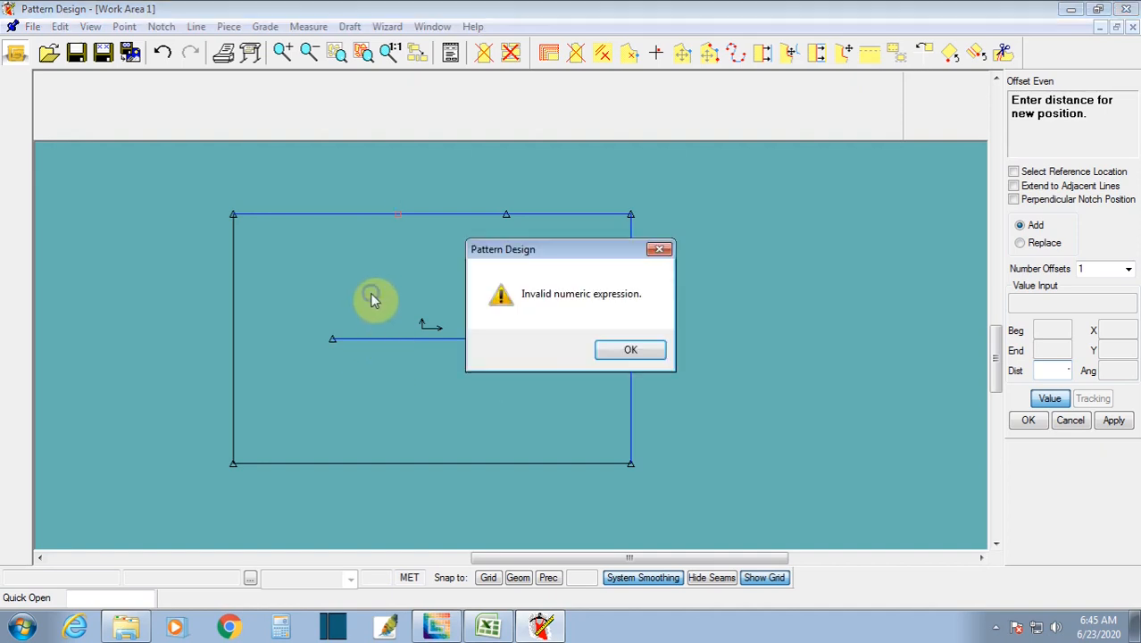
left_click(624, 352)
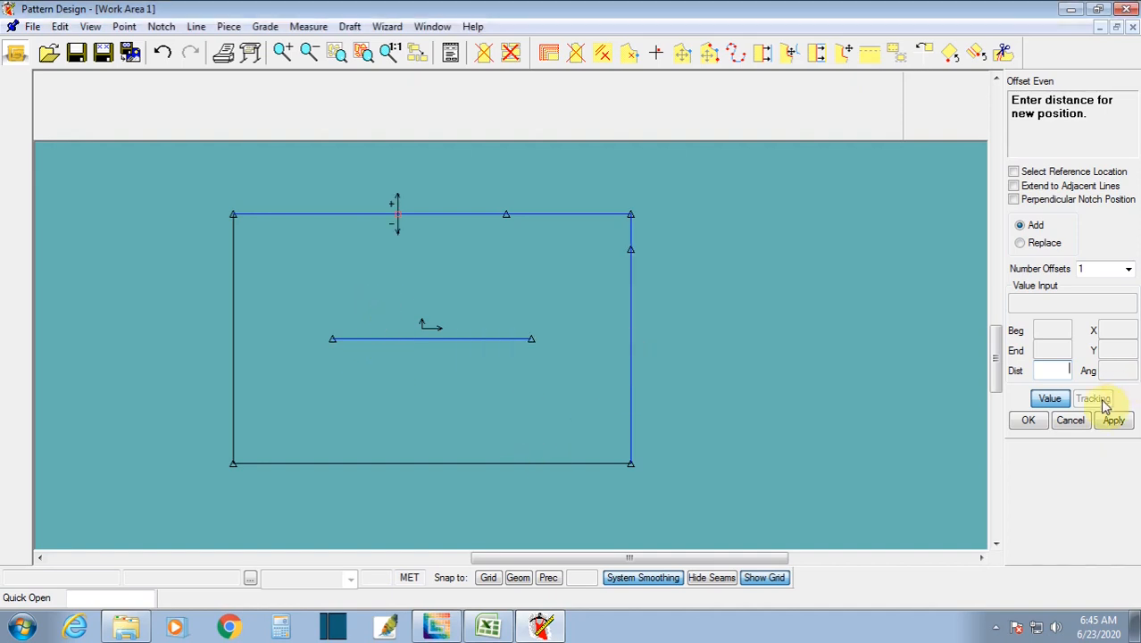
left_click(1083, 428)
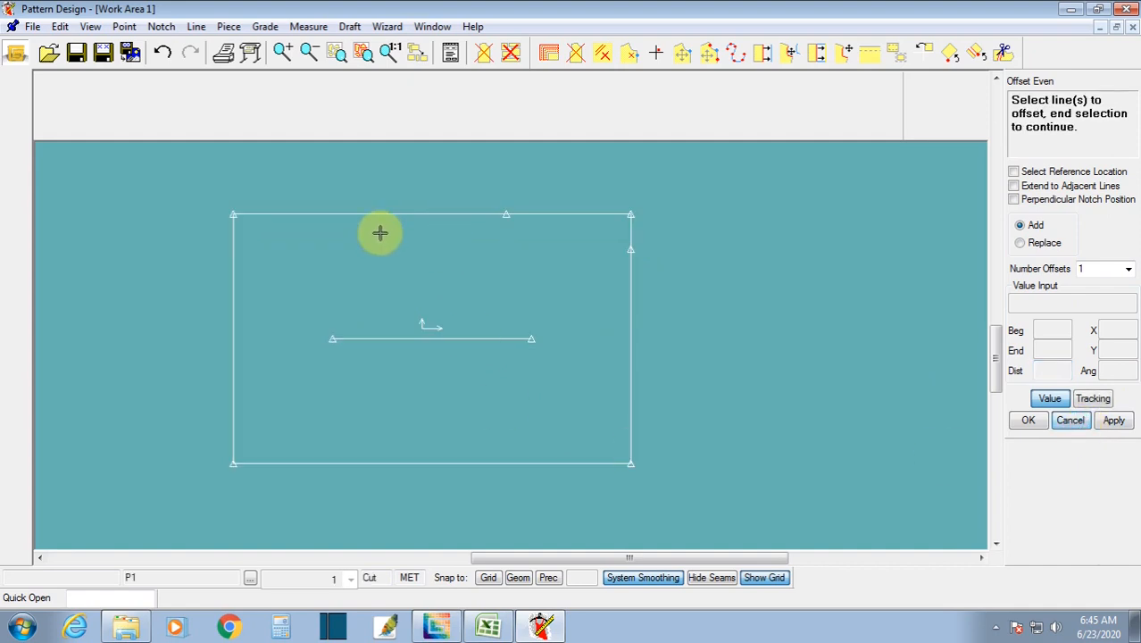
Step: Measure the length of the rectangle's left edge
left_click(302, 26)
left_click(322, 50)
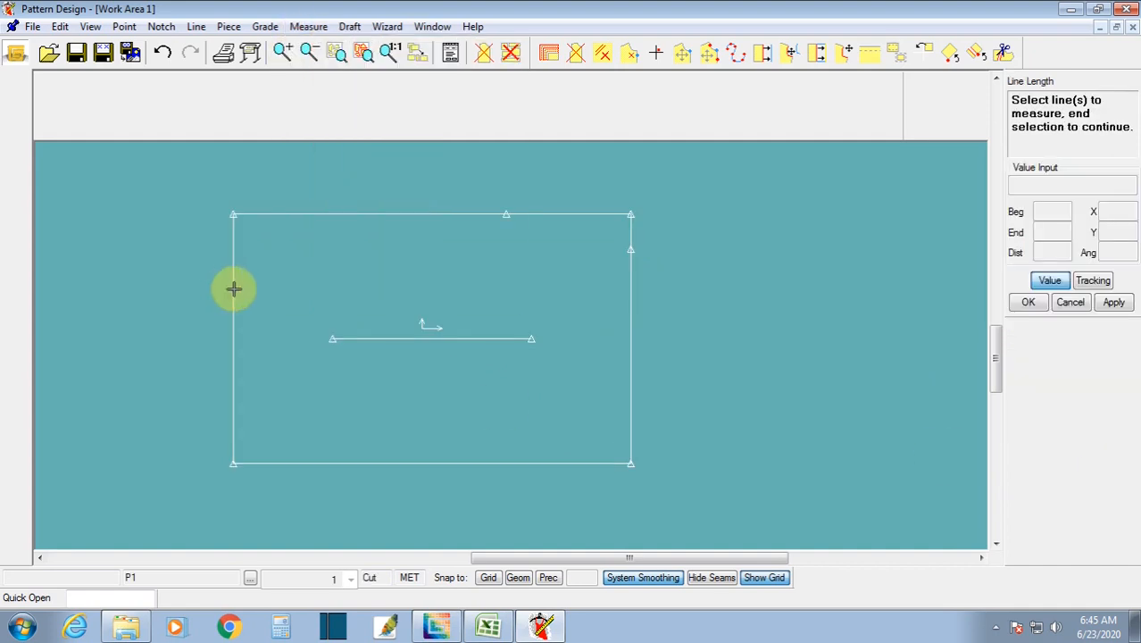
left_click(233, 288)
right_click(264, 276)
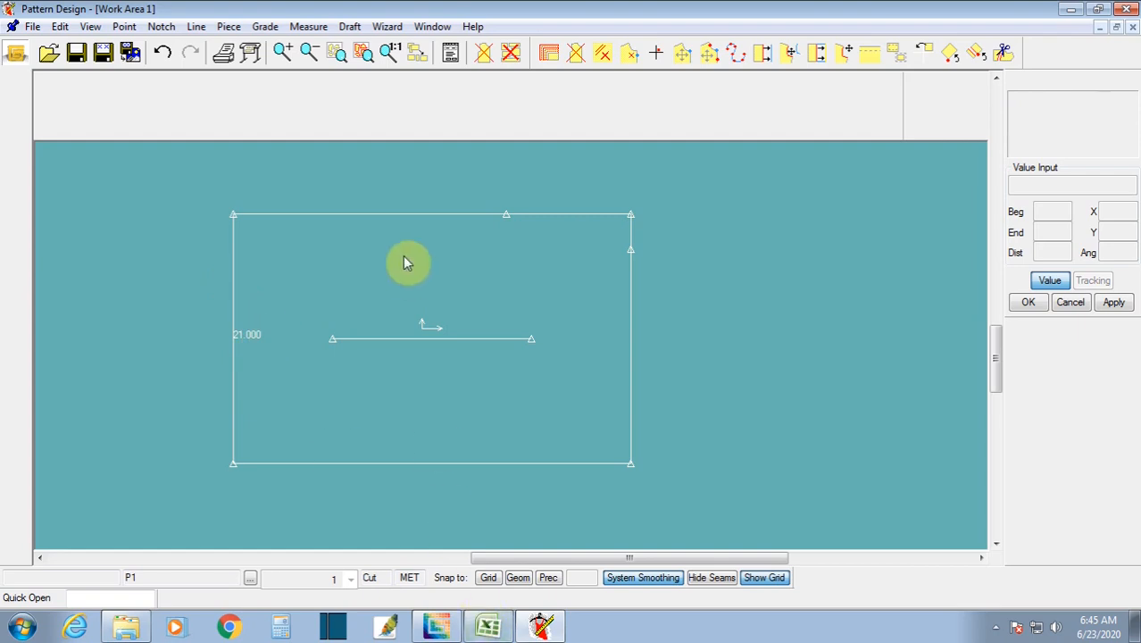
Step: Create an even offset of the rectangle's bottom edge at a distance of -17.5, and shift the piece slightly
left_click(196, 26)
mouse_move(217, 49)
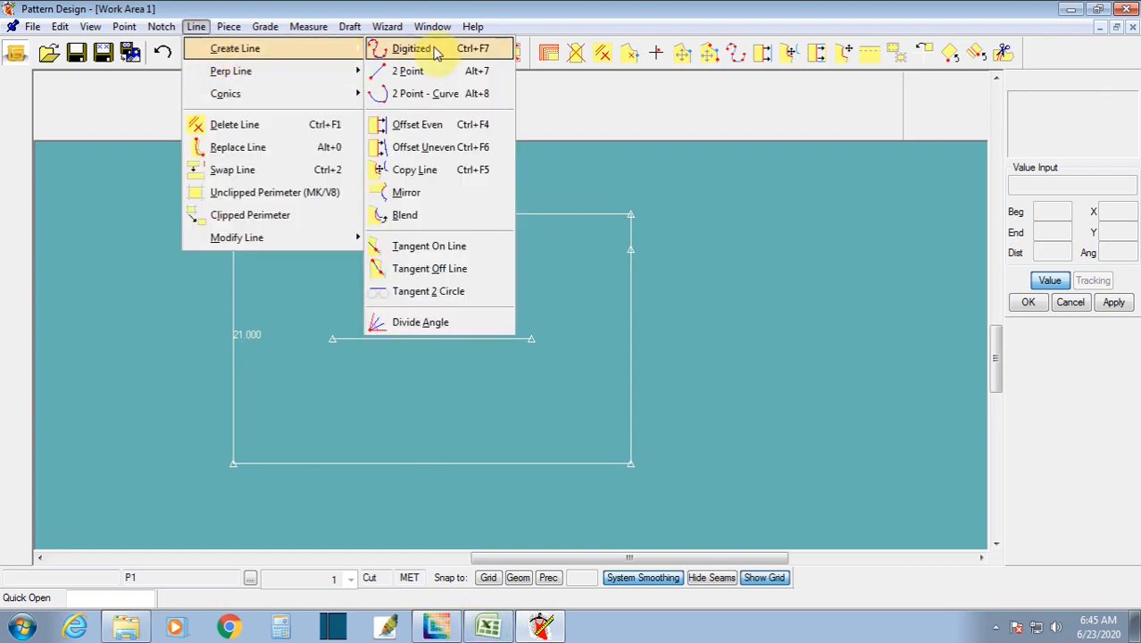
left_click(397, 124)
left_click(449, 451)
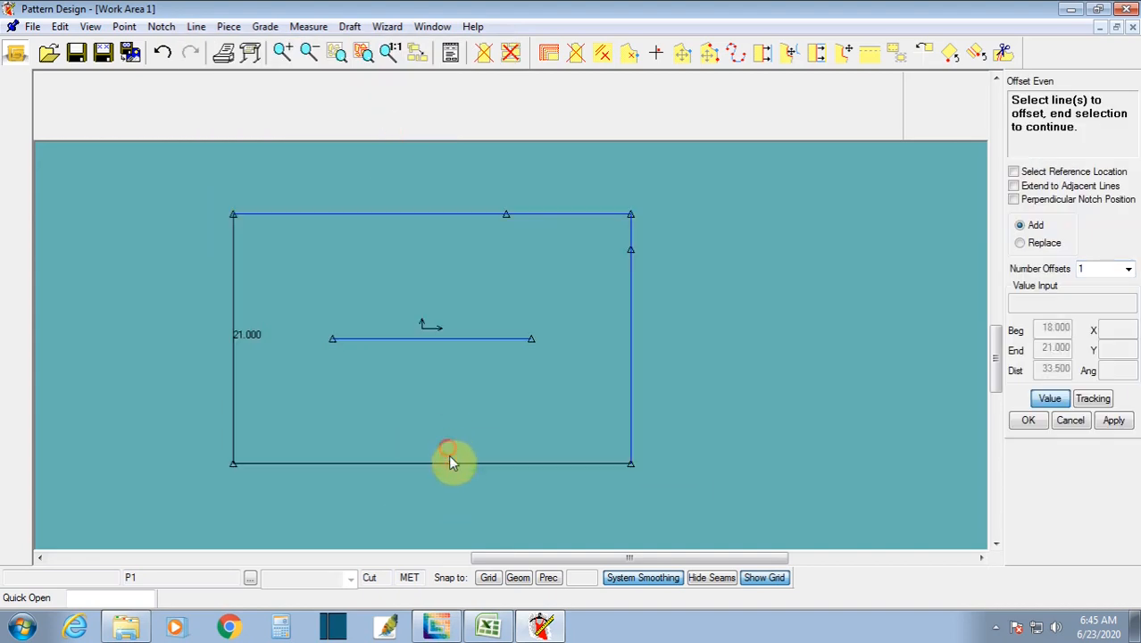
right_click(448, 455)
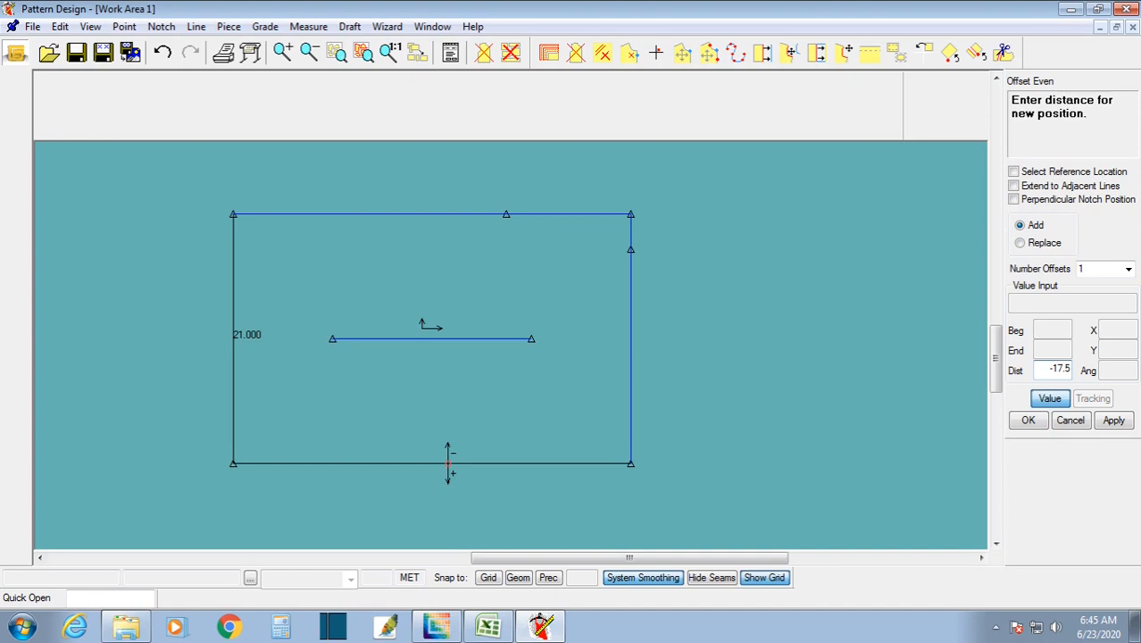
left_click(504, 524)
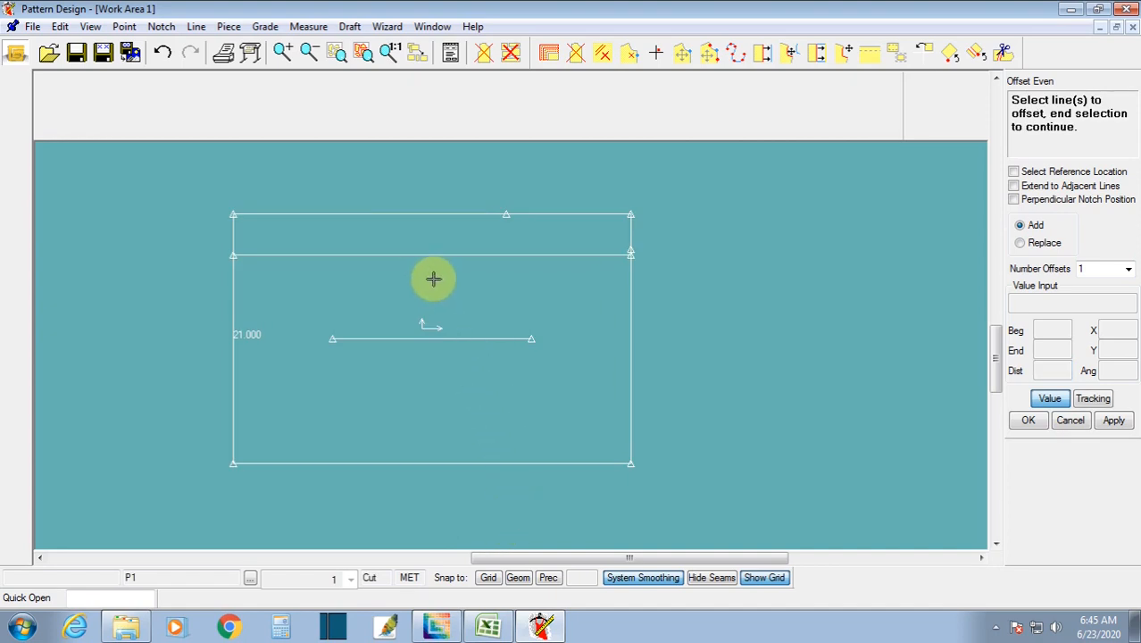
left_click(429, 287)
left_click_drag(430, 286, 447, 316)
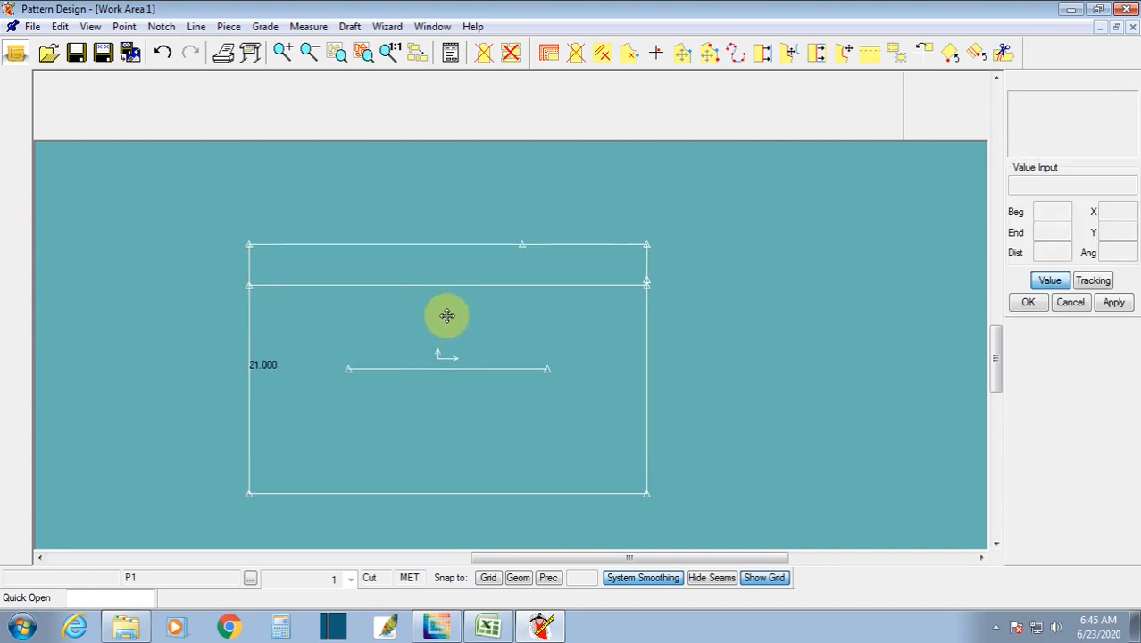
scroll(442, 319, "down", 2)
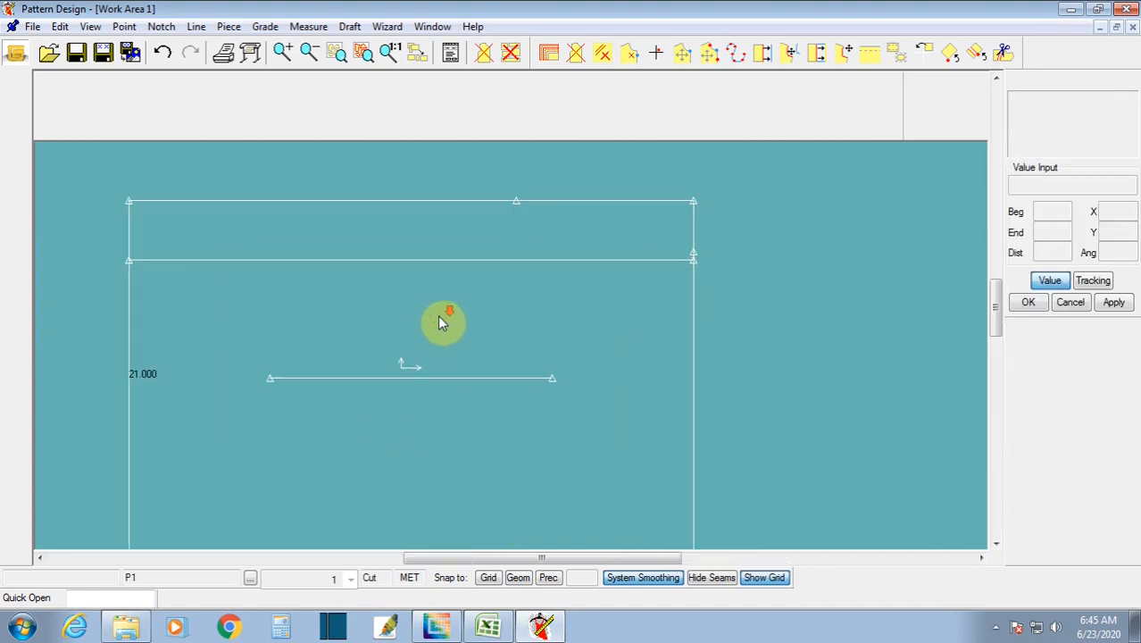
Step: Recheck the size 4 measurements in Excel, and in Pattern Design split the new offset line at 14 from its left end
left_click(489, 625)
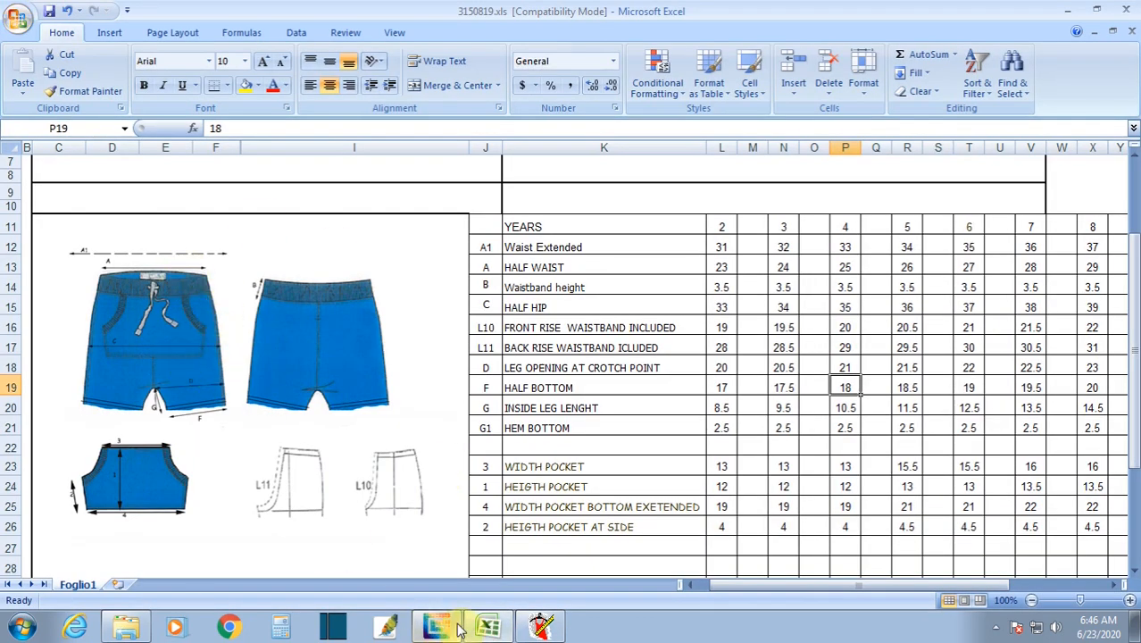
left_click(541, 625)
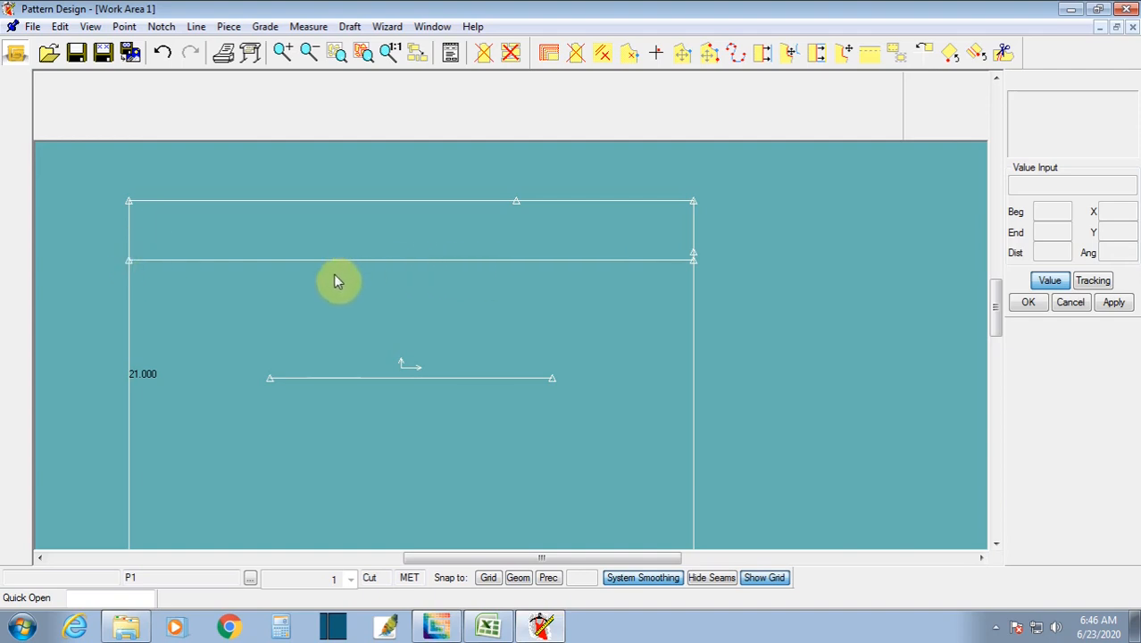
left_click(196, 27)
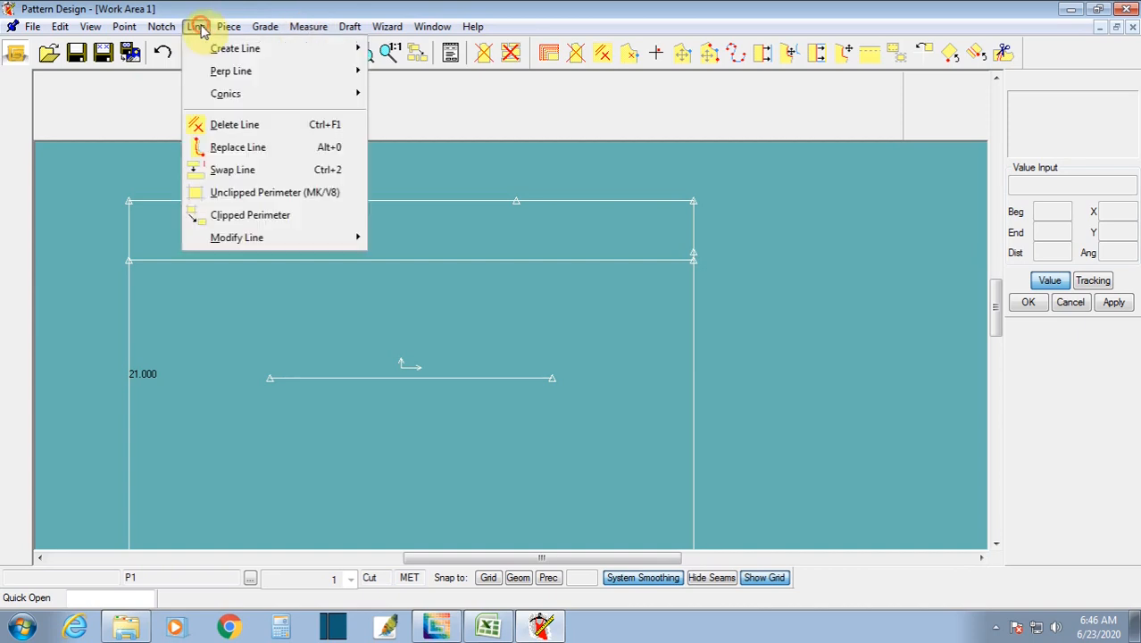
mouse_move(236, 243)
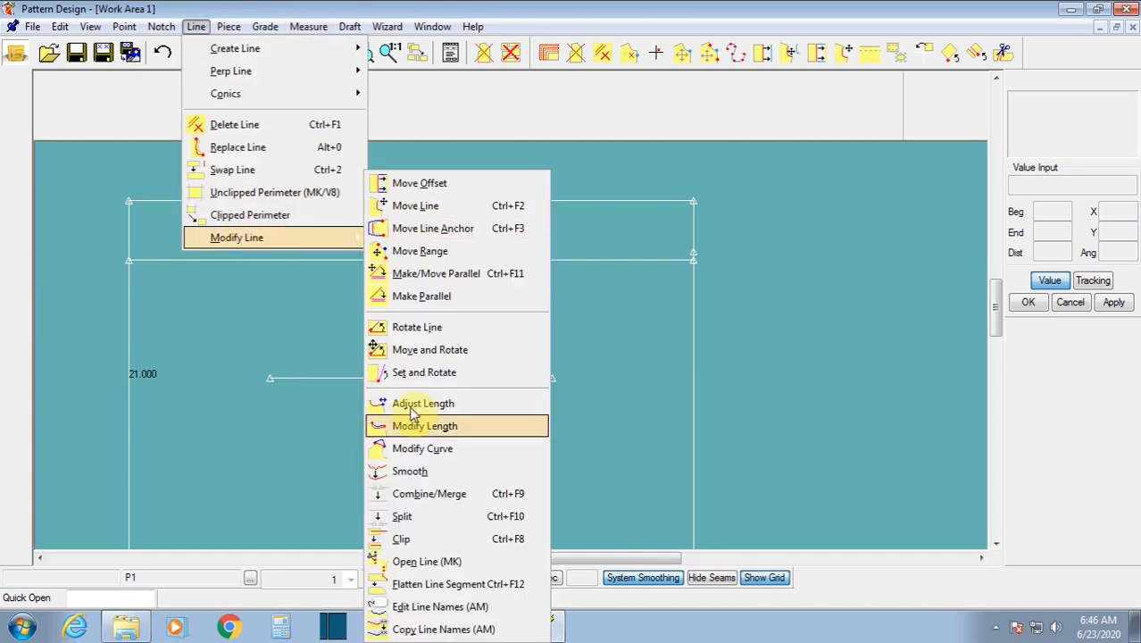
left_click(399, 517)
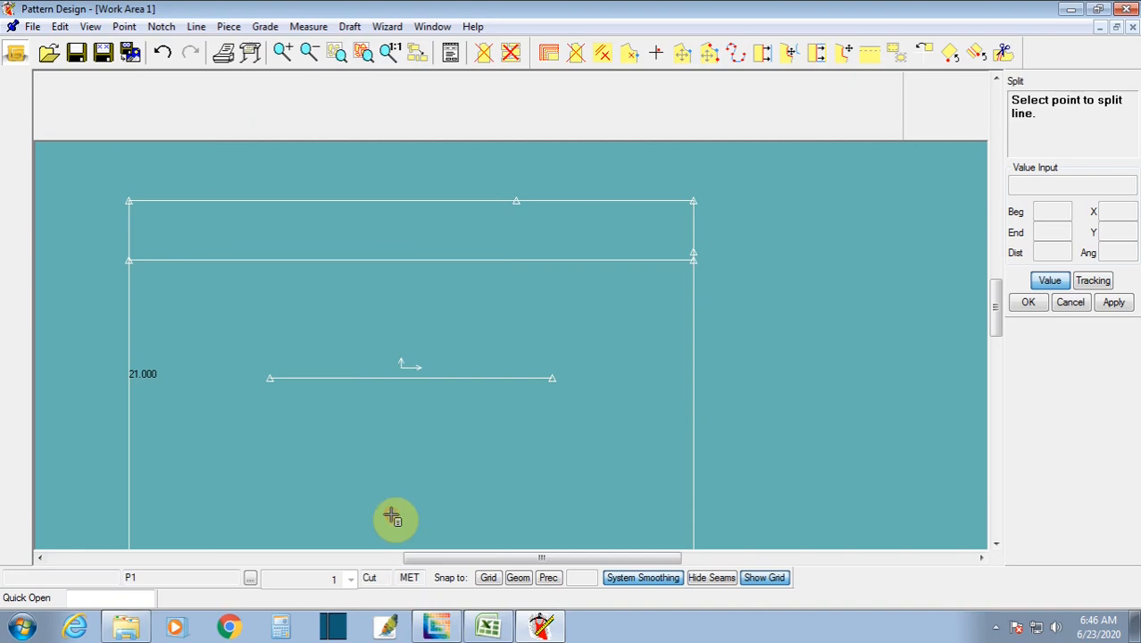
left_click(127, 261)
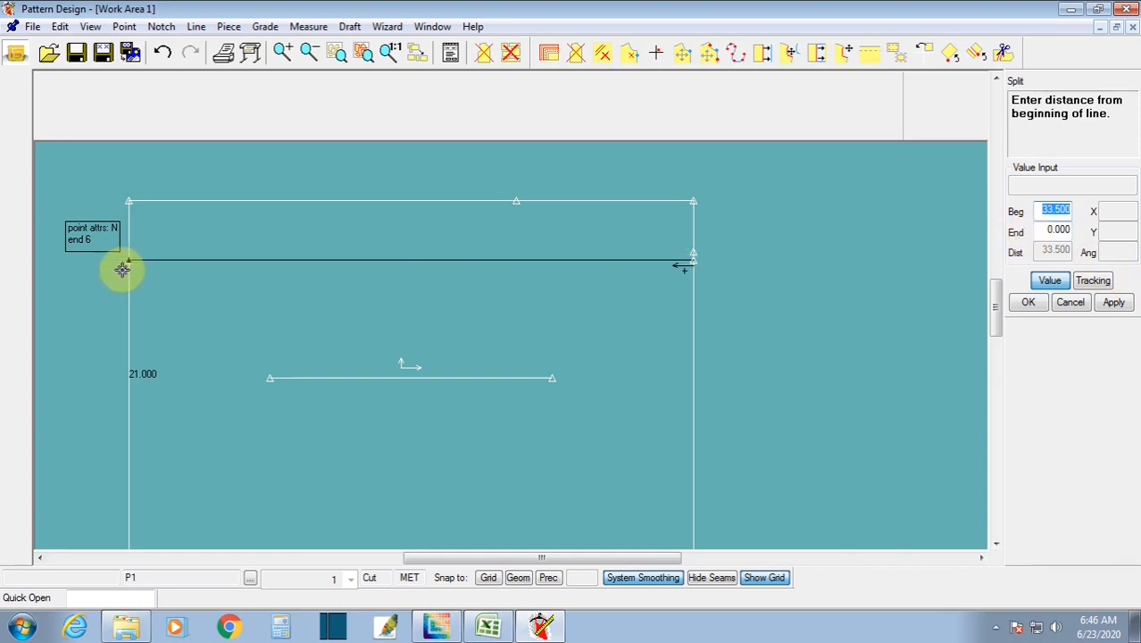
left_click(1045, 229)
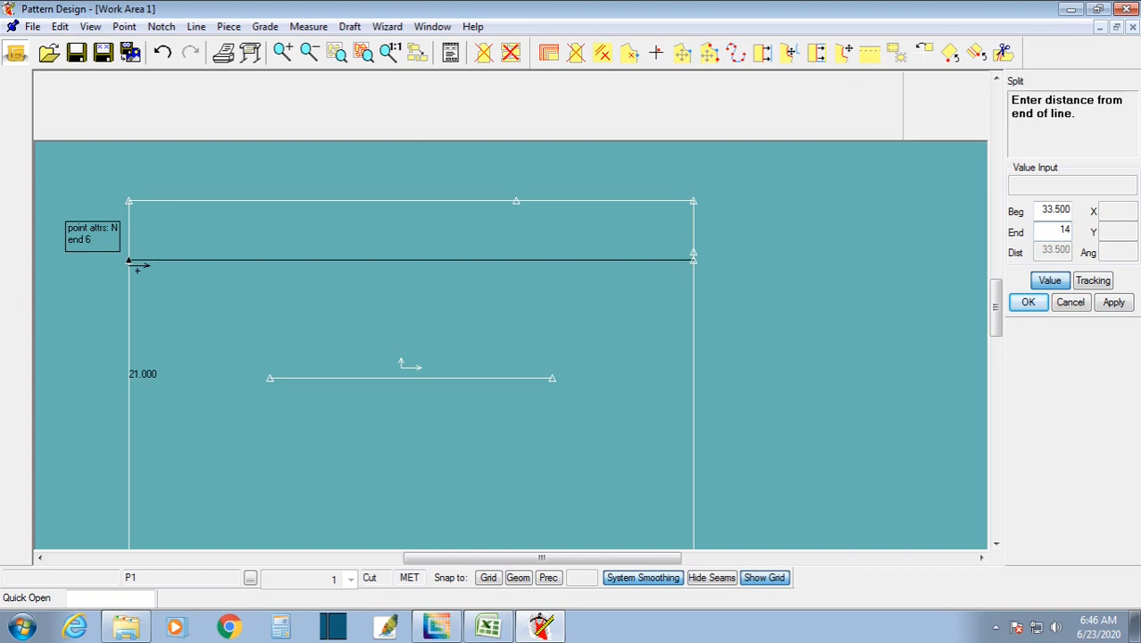
type("14")
key("Return")
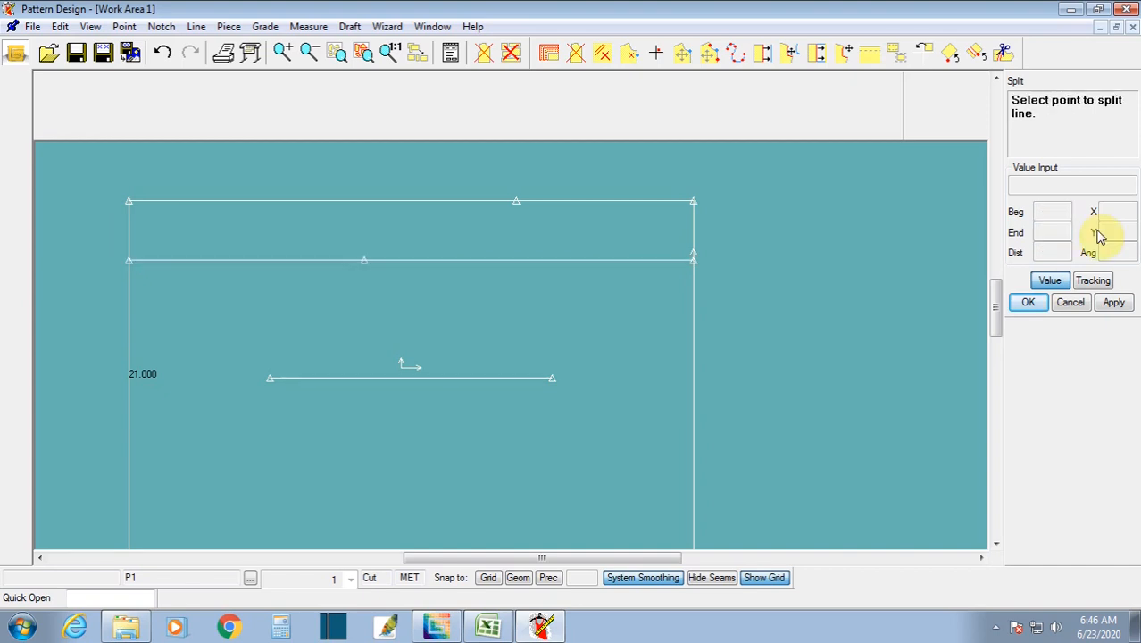
right_click(612, 168)
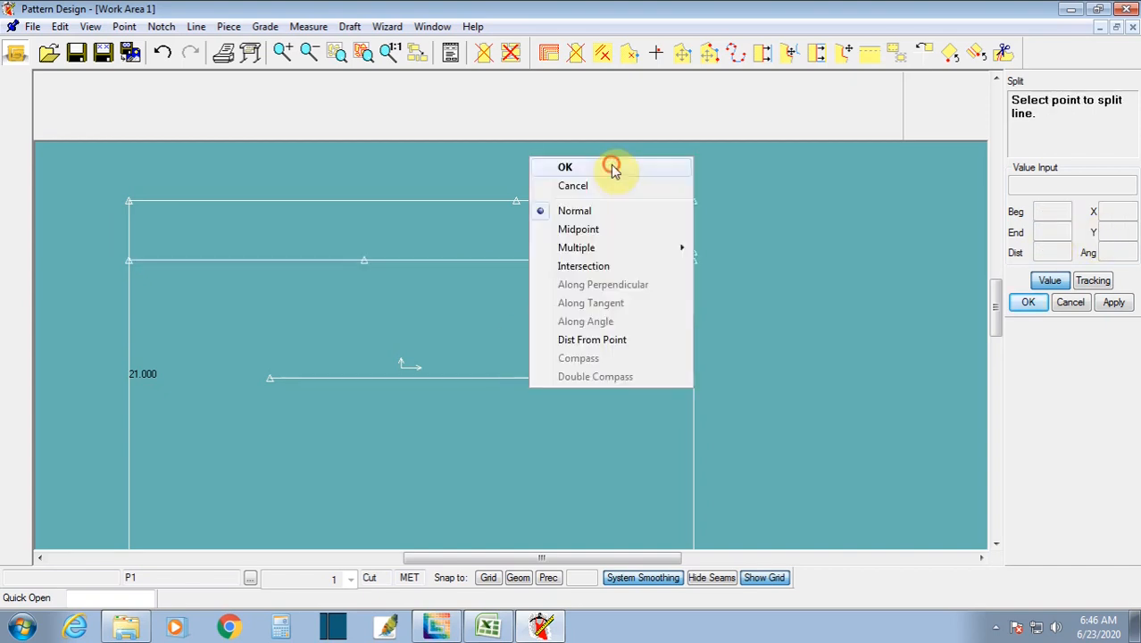
left_click(612, 168)
Step: Draw a slightly inward-bowed 2 Point - Curve about 10.9 long from the top edge's split point to the right edge's split point
middle_click_drag(619, 311, 558, 326)
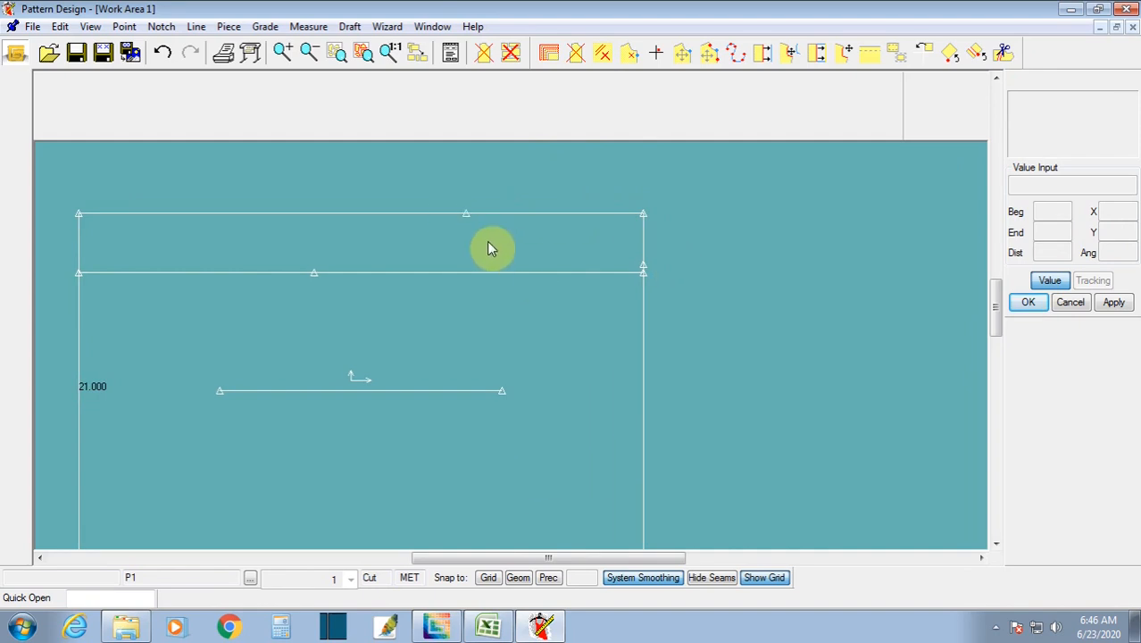
left_click(196, 28)
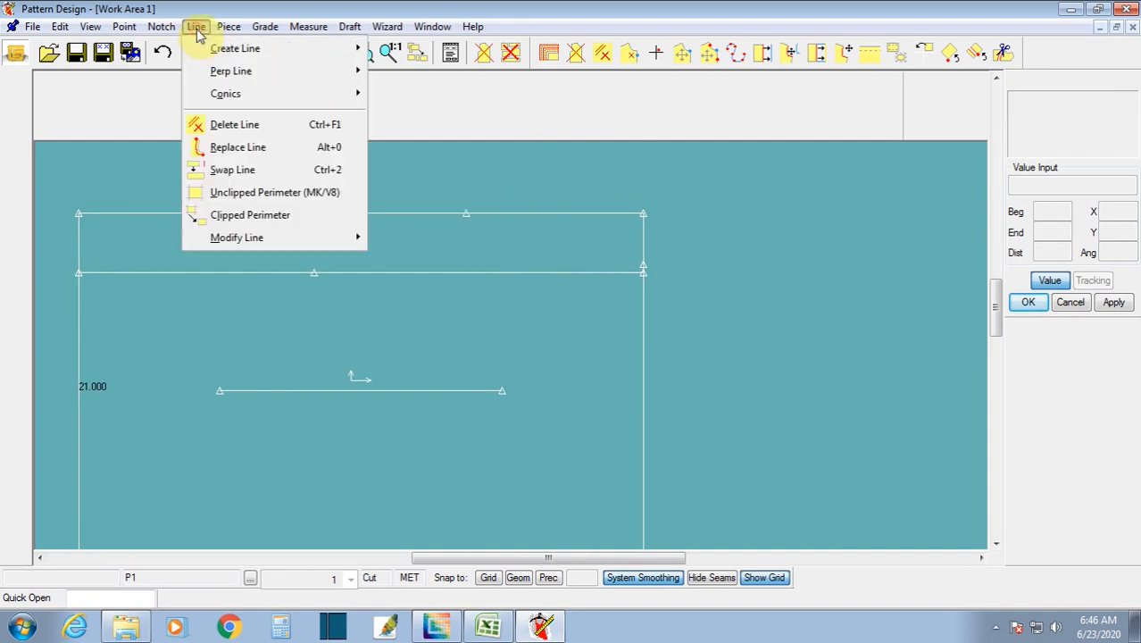
mouse_move(223, 48)
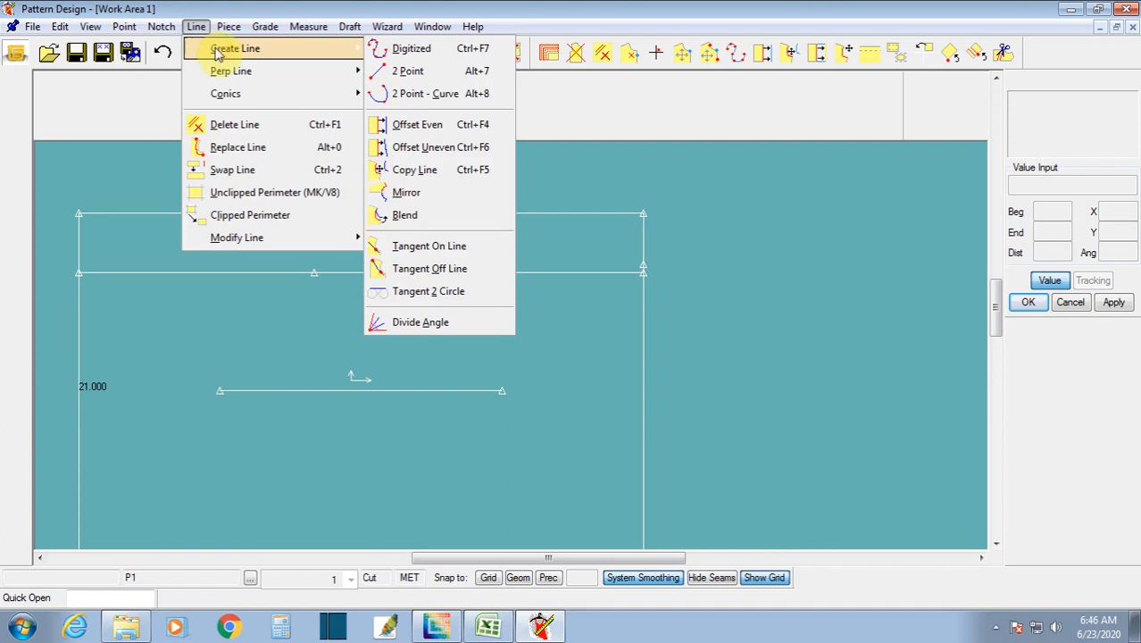
left_click(402, 95)
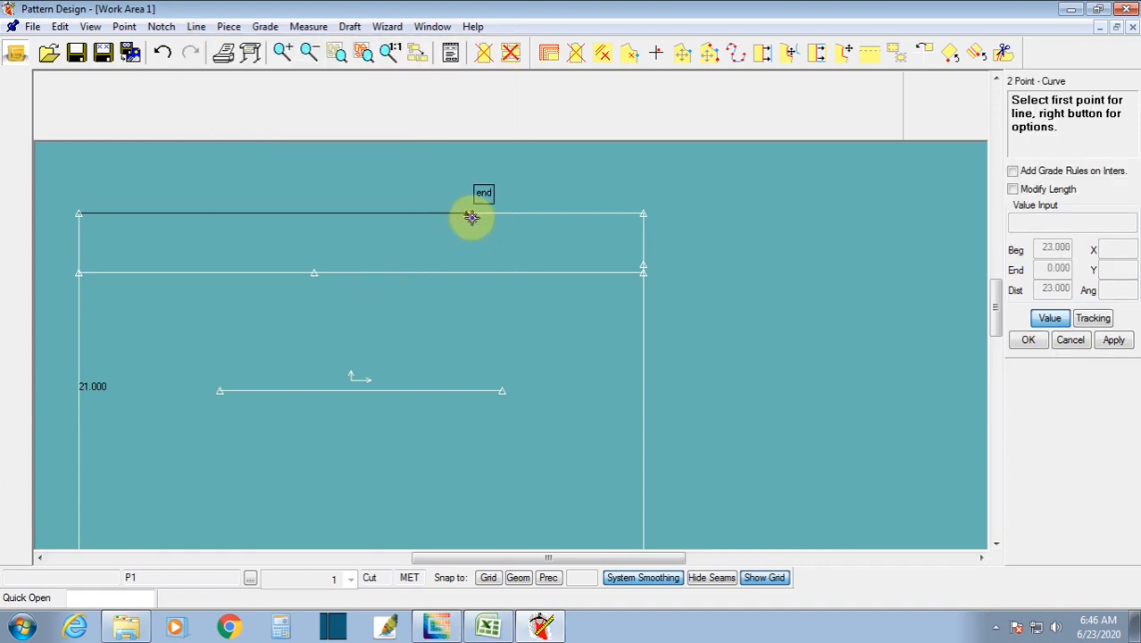
left_click(472, 217)
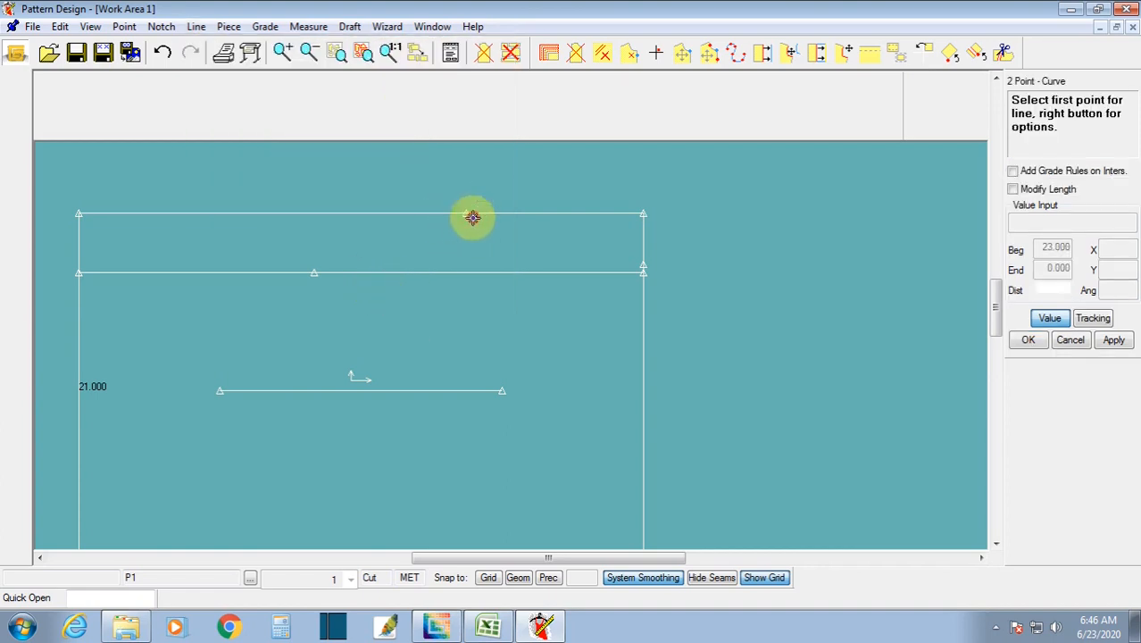
left_click(1051, 319)
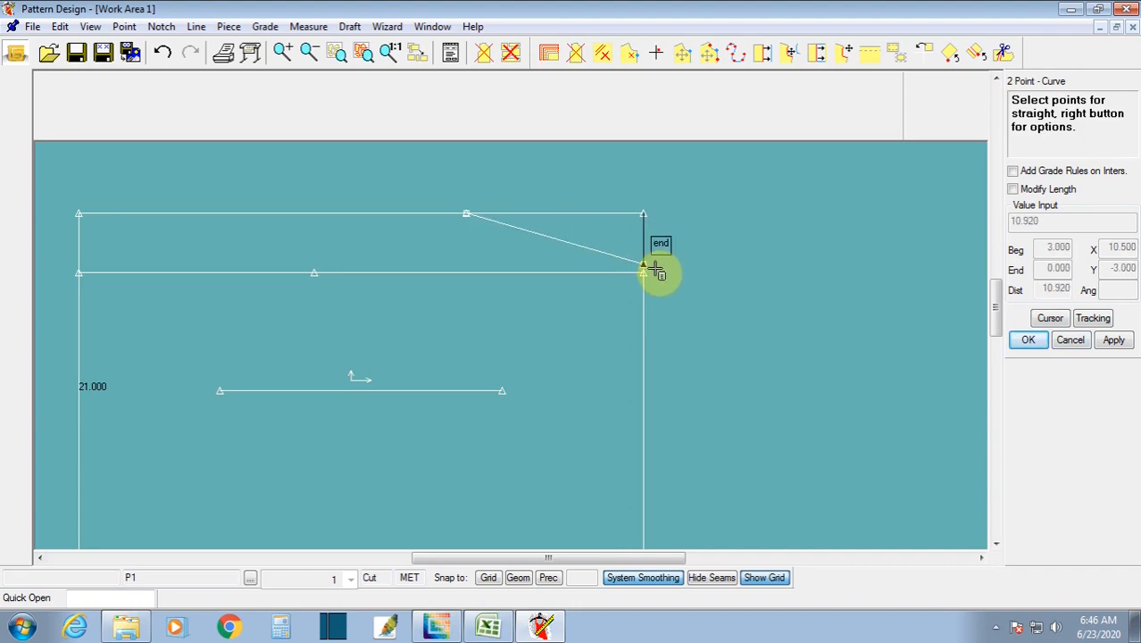
left_click(655, 269)
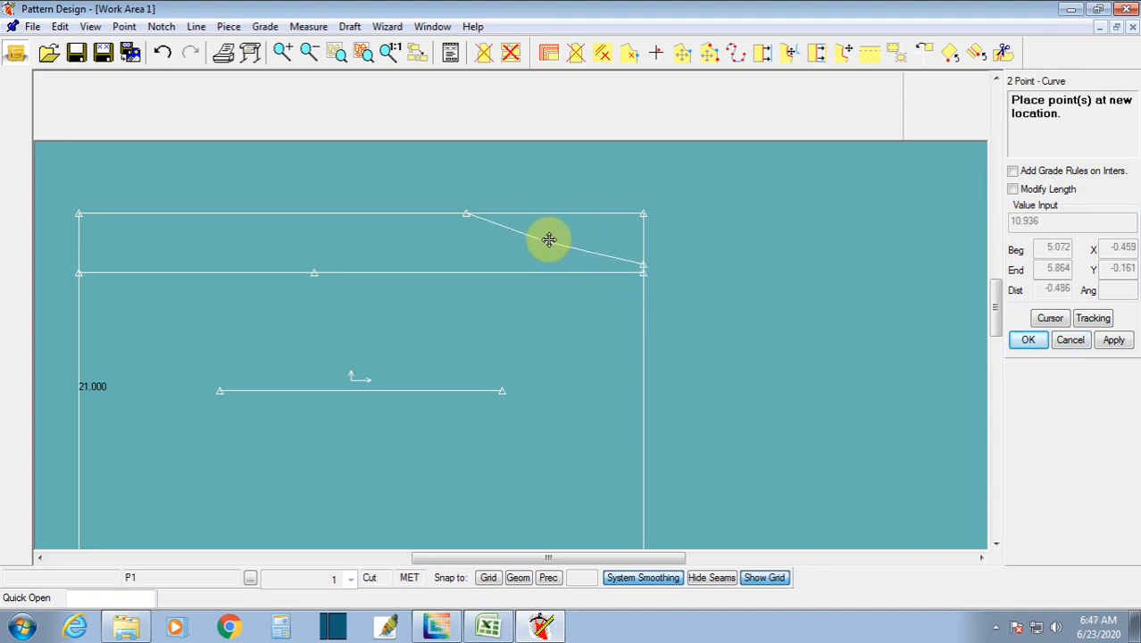
left_click(548, 239)
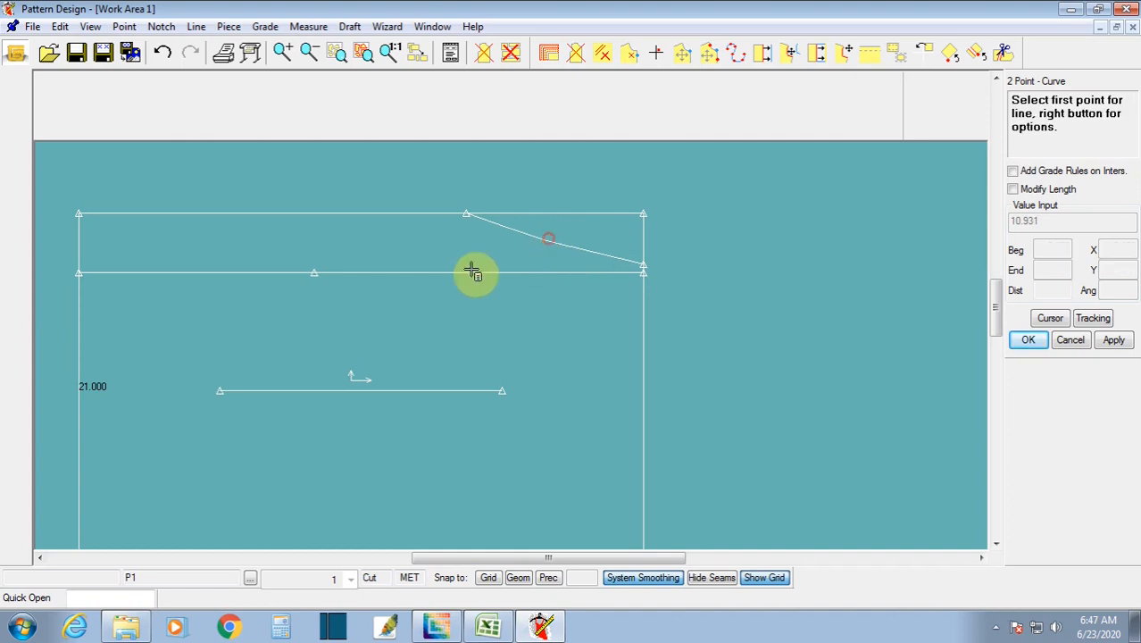
Step: Draw a crotch curve about 10.6 long from the top edge's split point down to the split point on the offset line
left_click(465, 214)
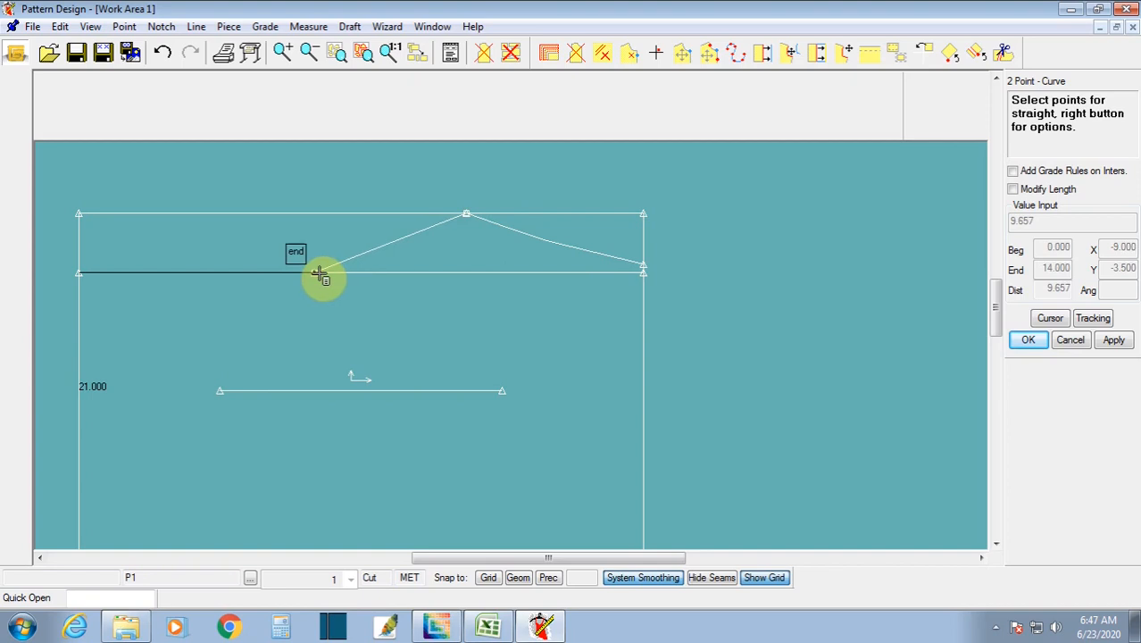
left_click(320, 273)
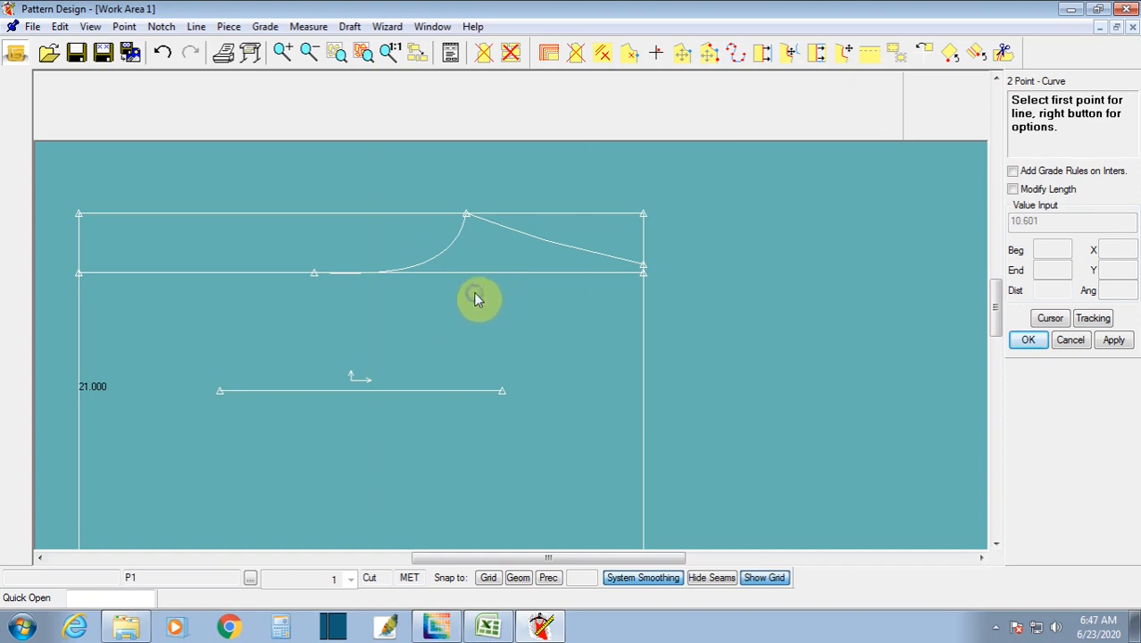
right_click(475, 298)
left_click(413, 145)
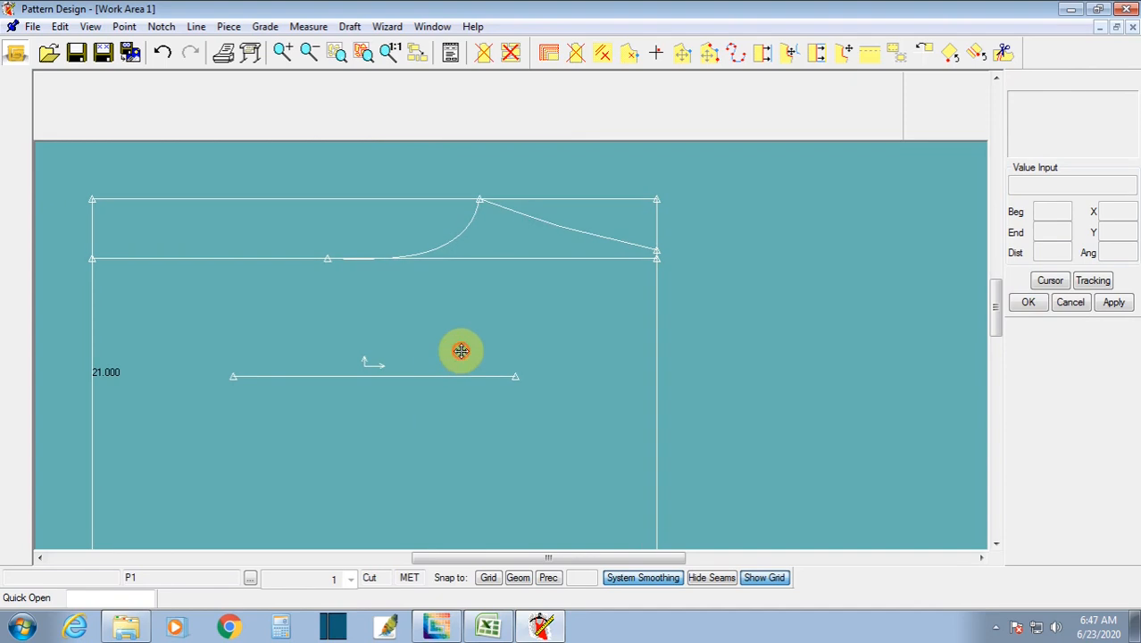
Step: Delete the offset line's segment between its split point and the piece's right edge
left_click(196, 26)
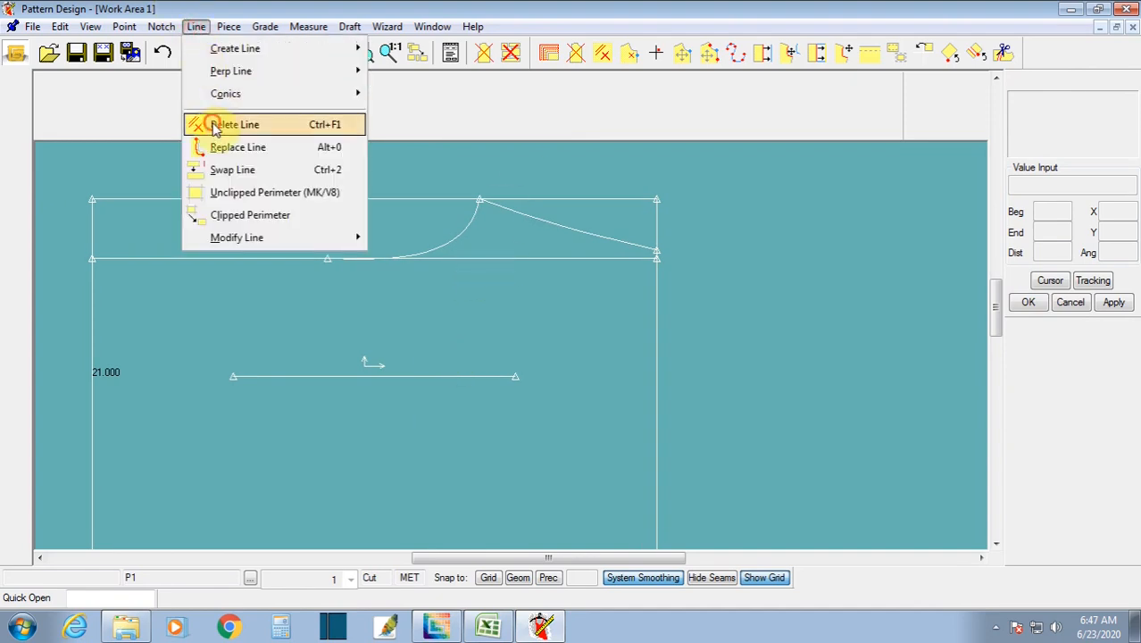
left_click(211, 123)
left_click(527, 257)
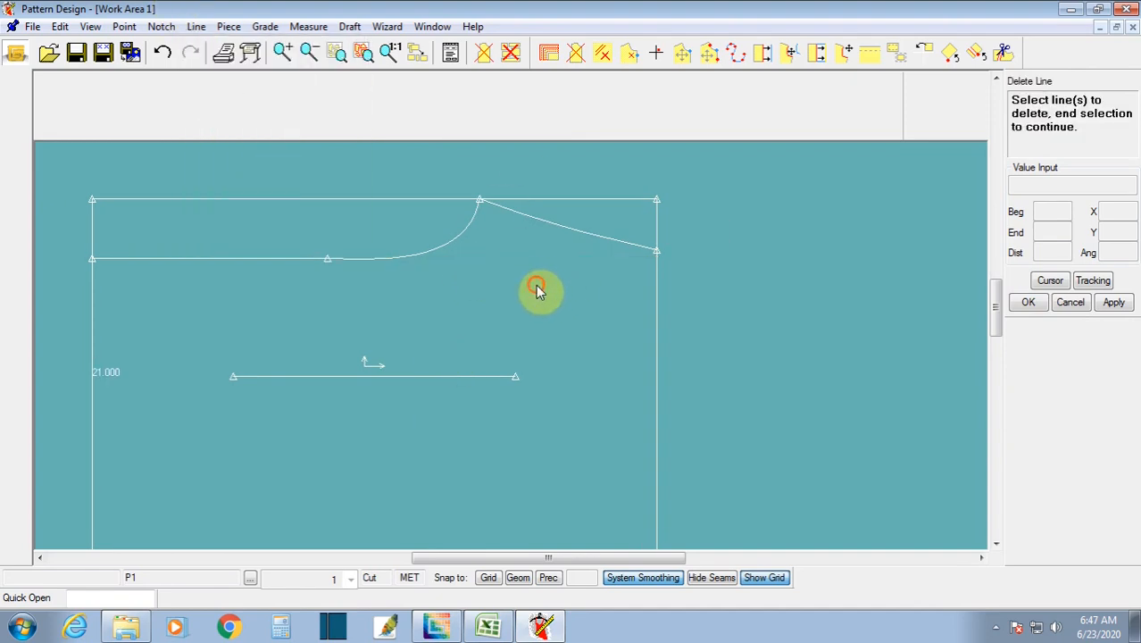
key("Return")
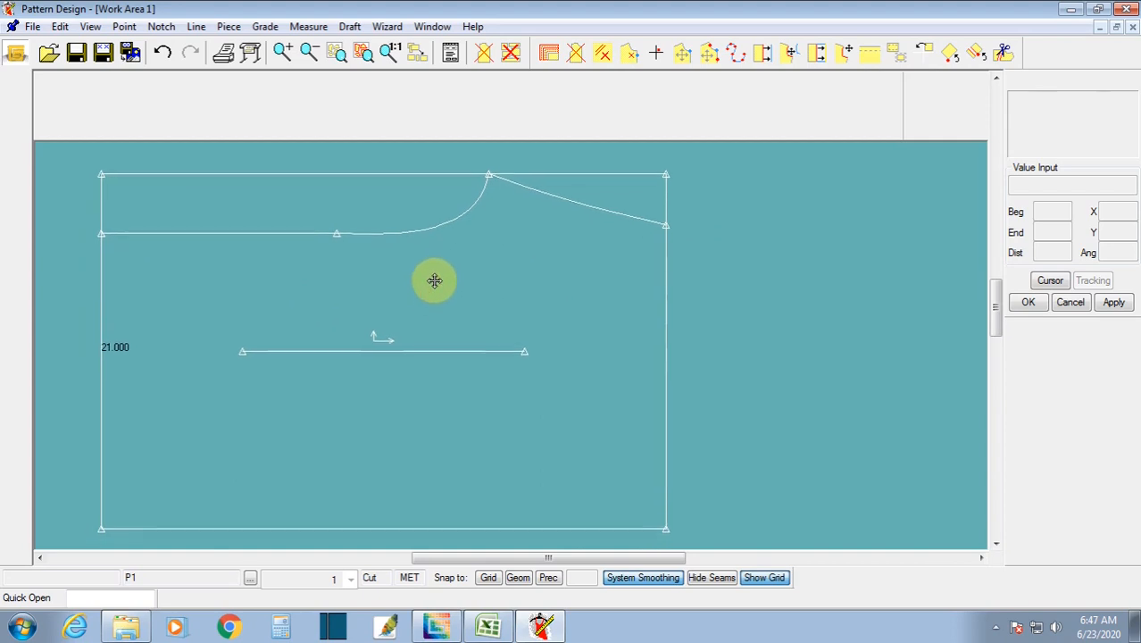
Step: Smooth the crotch curve along its full length with a smooth factor of 0.005
mouse_move(448, 285)
middle_mouse_down()
mouse_move(469, 277)
mouse_move(451, 277)
mouse_move(410, 315)
middle_mouse_up()
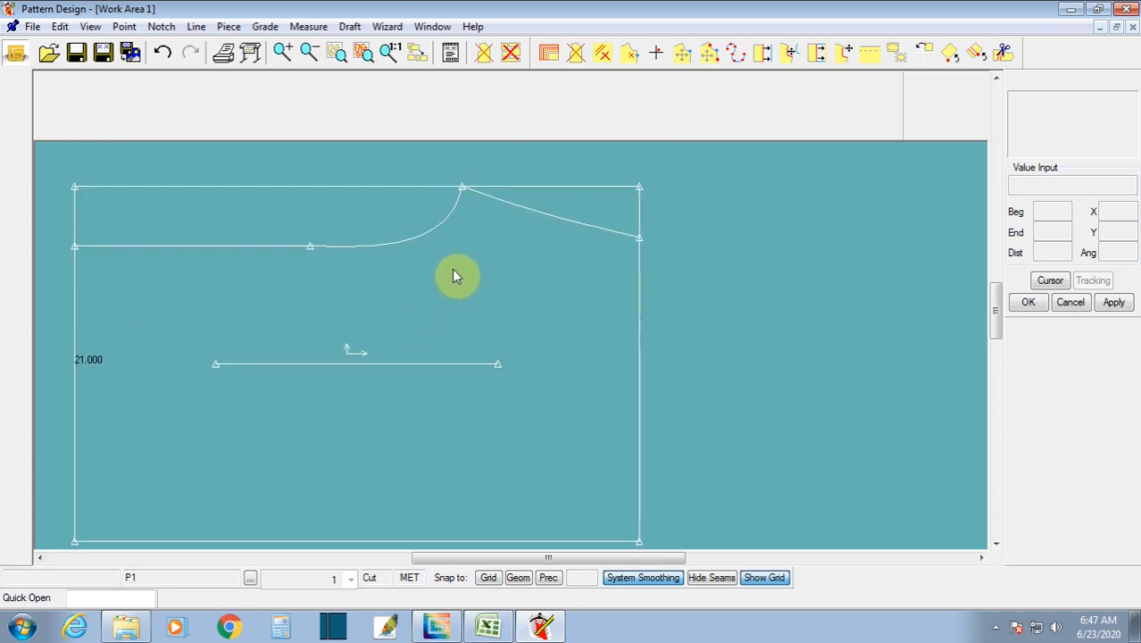
middle_click_drag(453, 280, 463, 275)
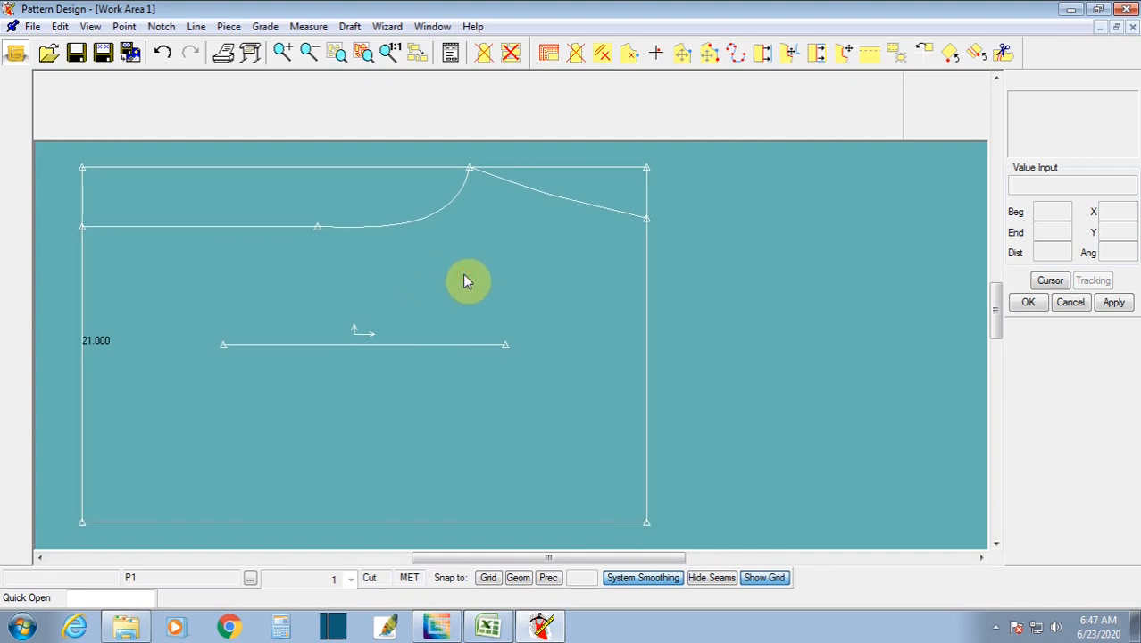
scroll(464, 274, "down", 2)
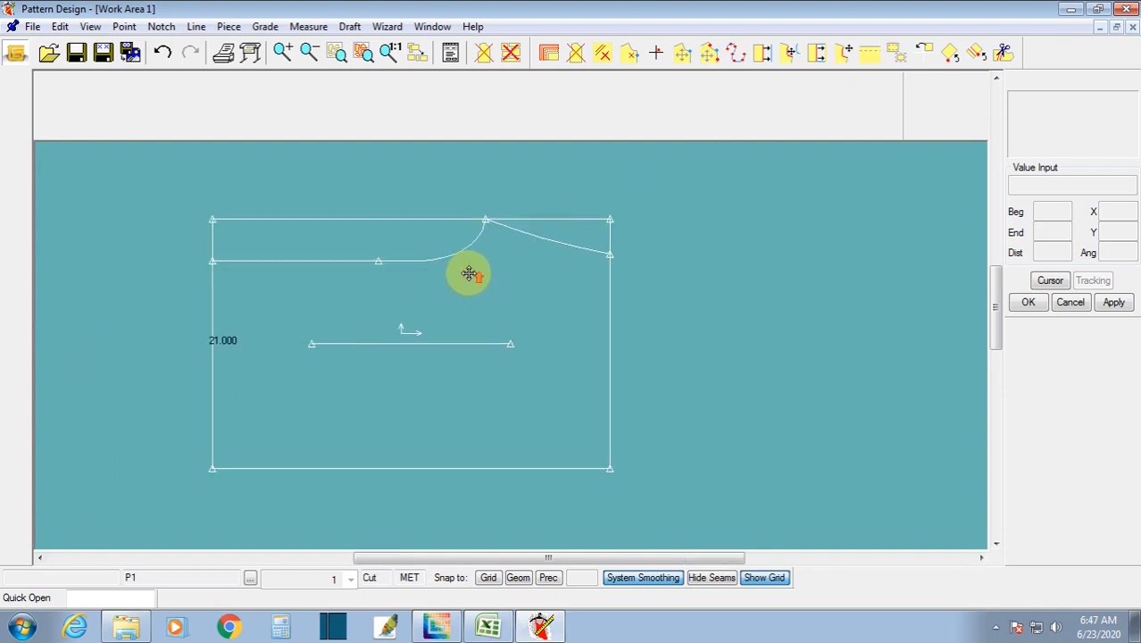
middle_click_drag(466, 273, 444, 270)
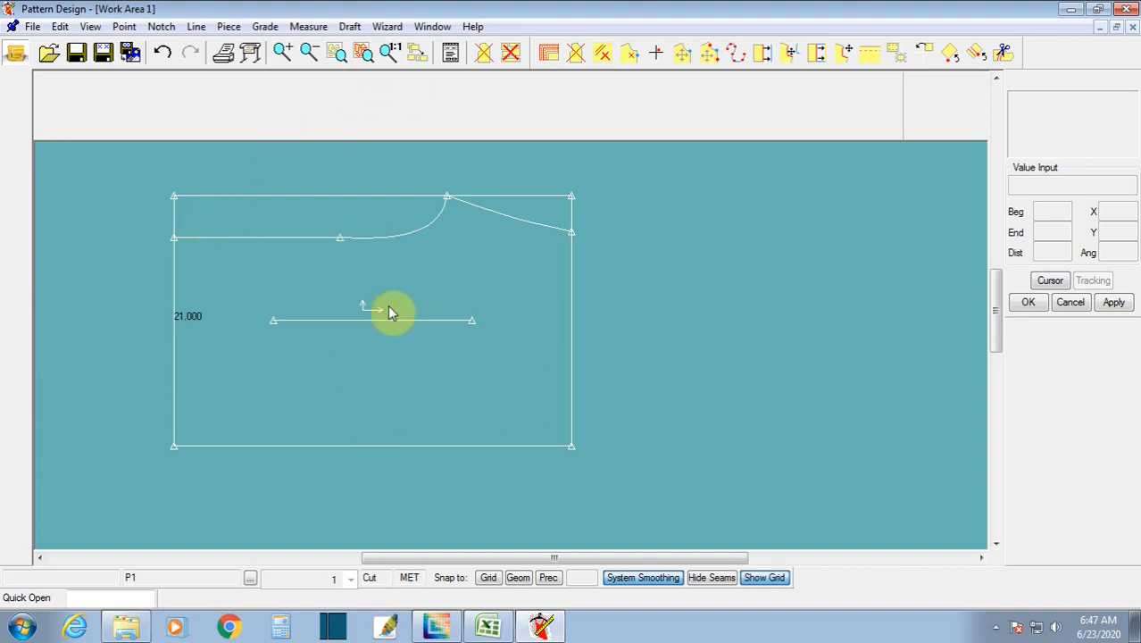
scroll(396, 357, "up", 5)
middle_click_drag(385, 402, 398, 459)
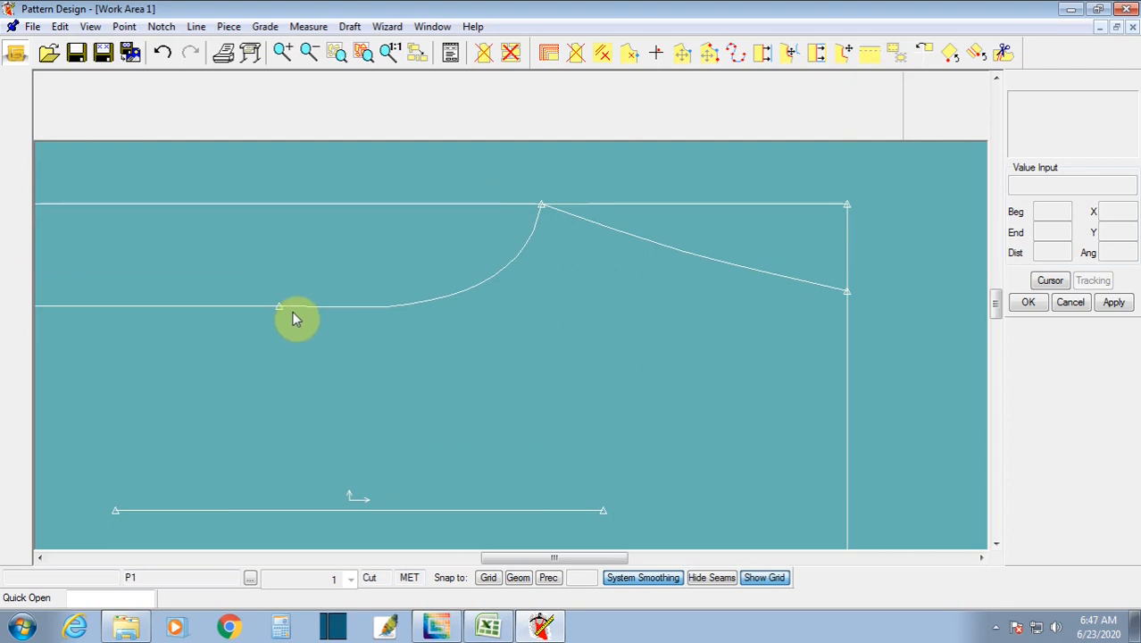
left_click(198, 29)
mouse_move(270, 244)
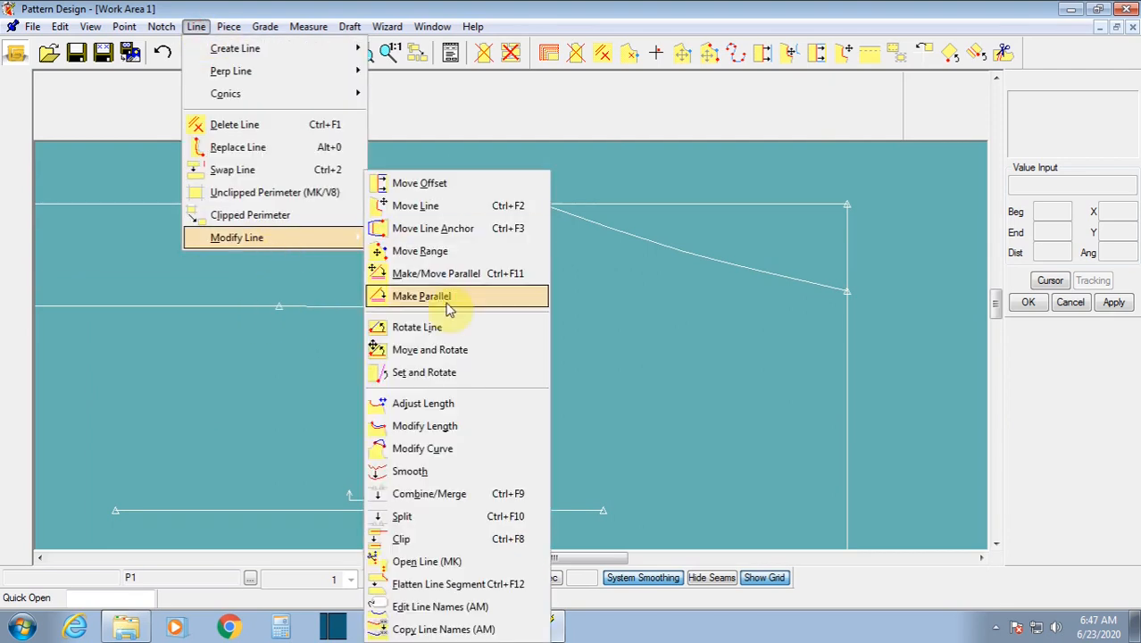
left_click(400, 477)
left_click(453, 291)
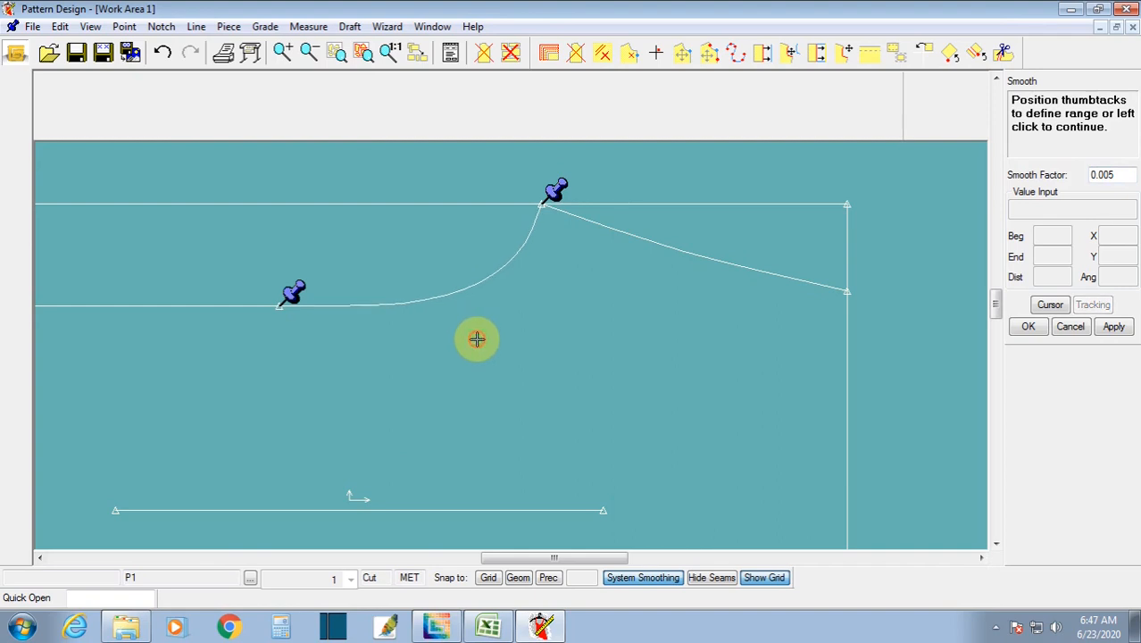
right_click(477, 338)
left_click(484, 361)
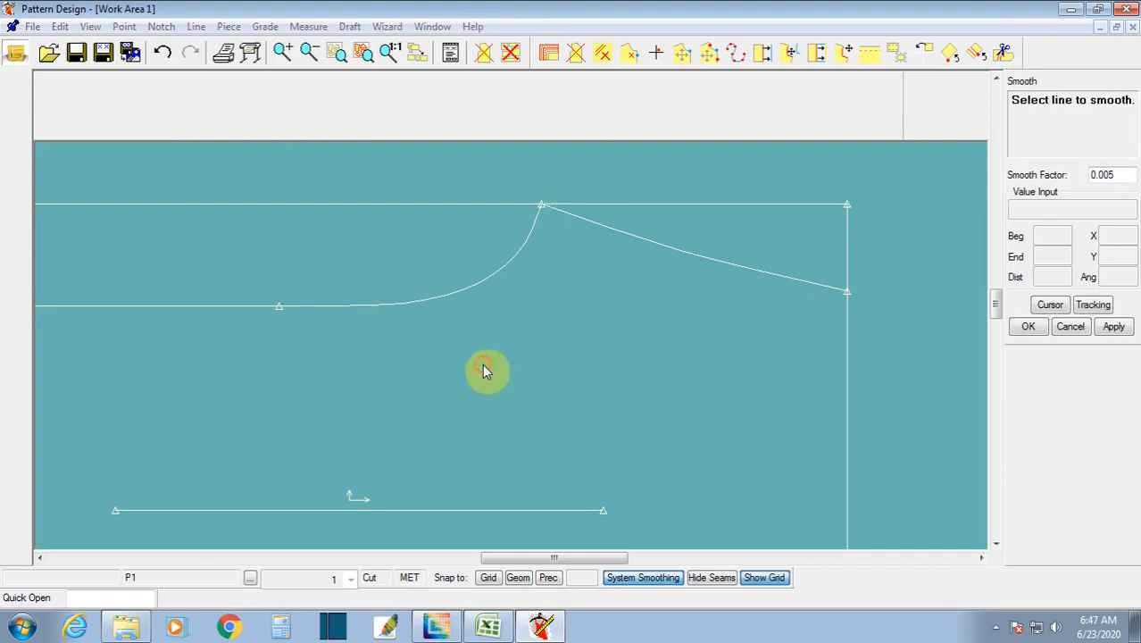
Step: Smooth the shallow curve from the crotch point to the right edge with a smooth factor of 0.005
scroll(464, 356, "down", 1)
middle_click_drag(465, 356, 415, 354)
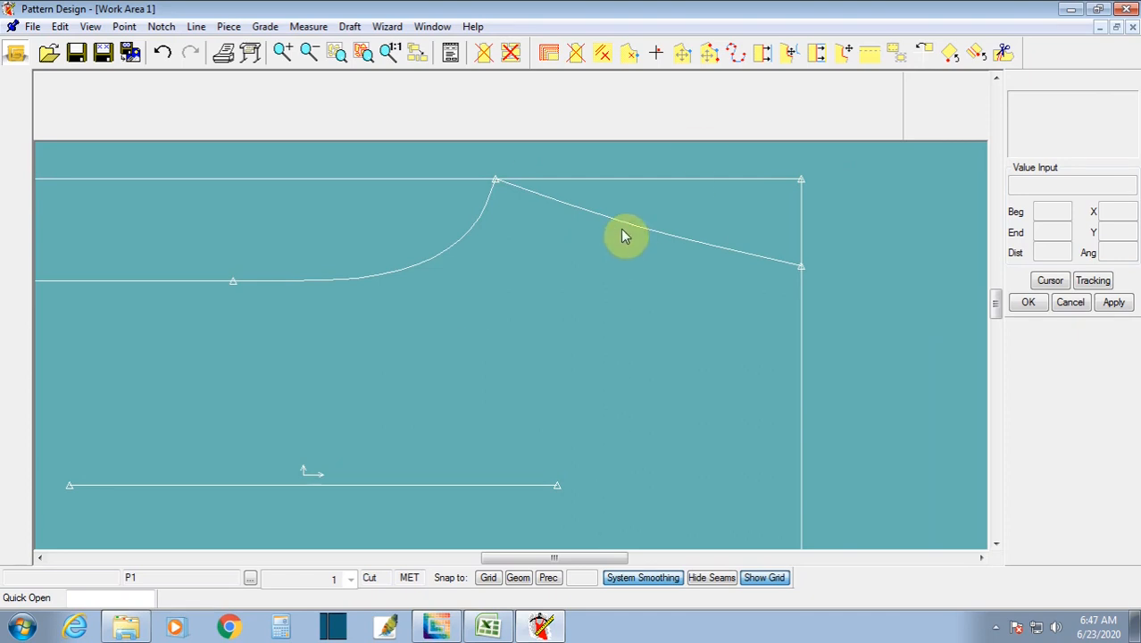
left_click(192, 26)
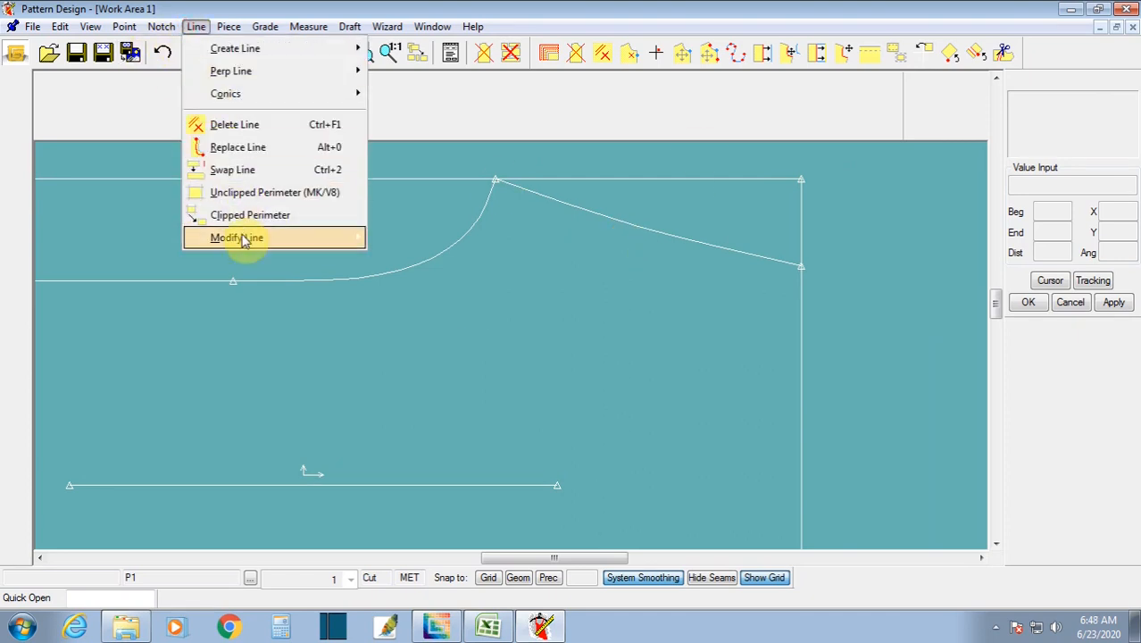
mouse_move(242, 236)
left_click(406, 470)
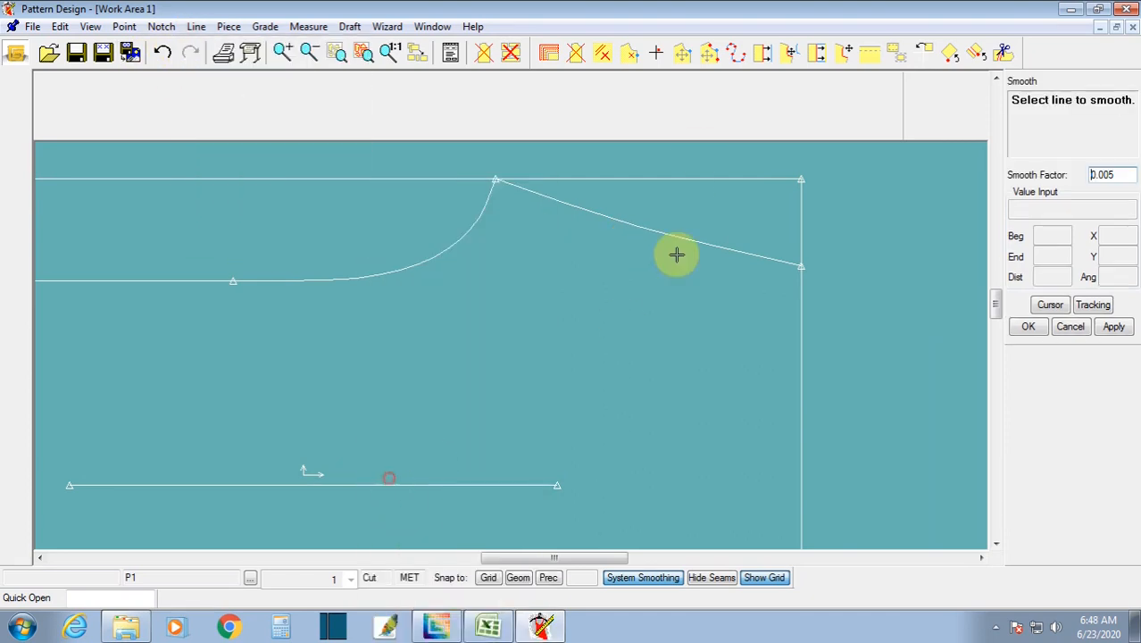
left_click(650, 231)
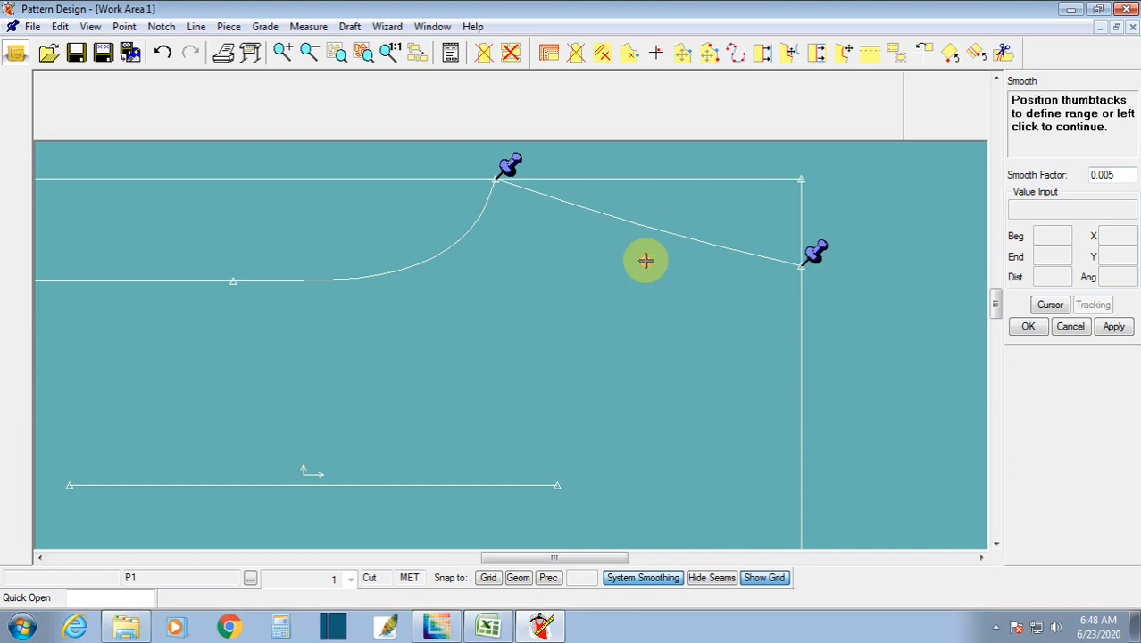
right_click(645, 261)
left_click(645, 283)
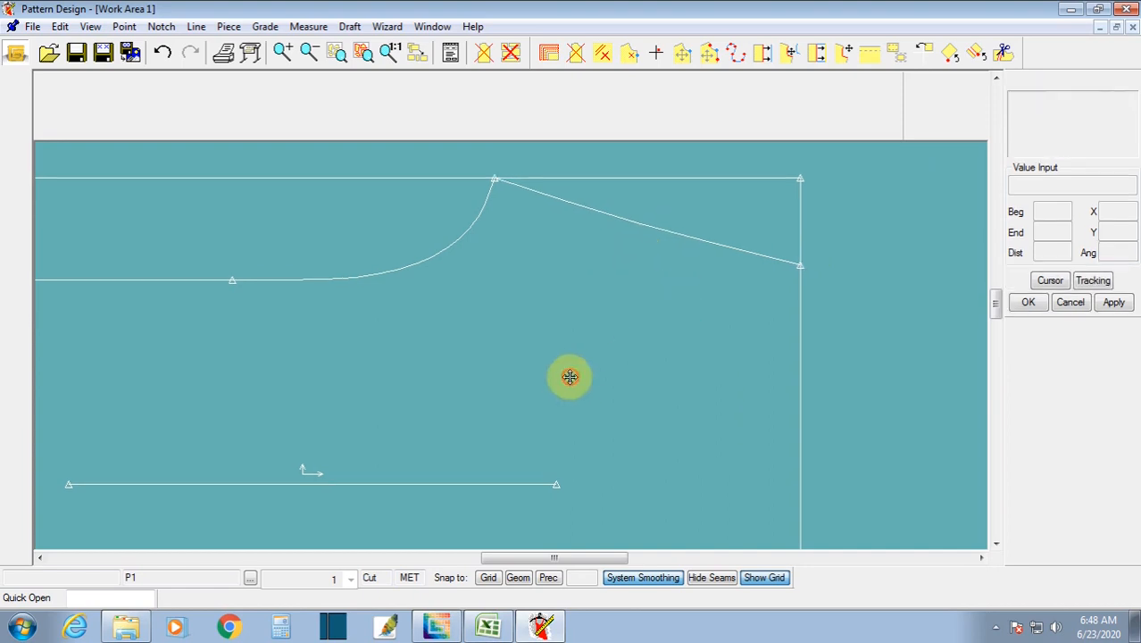
Step: Measure the perimeter distance along the offset line from its left end to the start of the crotch curve
scroll(553, 309, "down", 3)
scroll(469, 398, "up", 3)
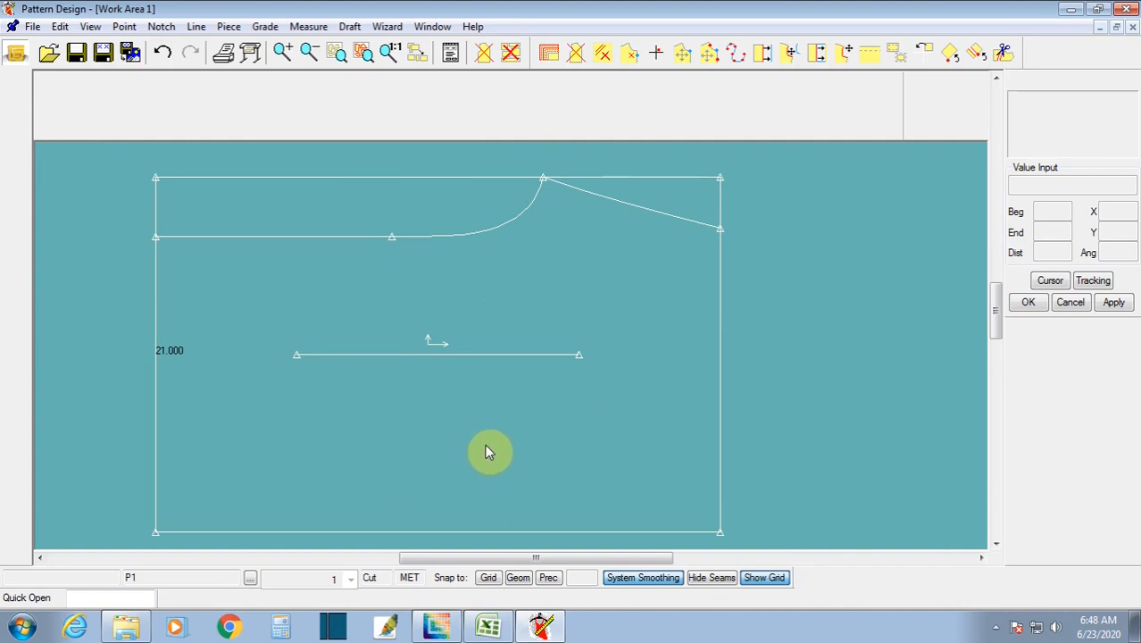
middle_click_drag(484, 443, 484, 438)
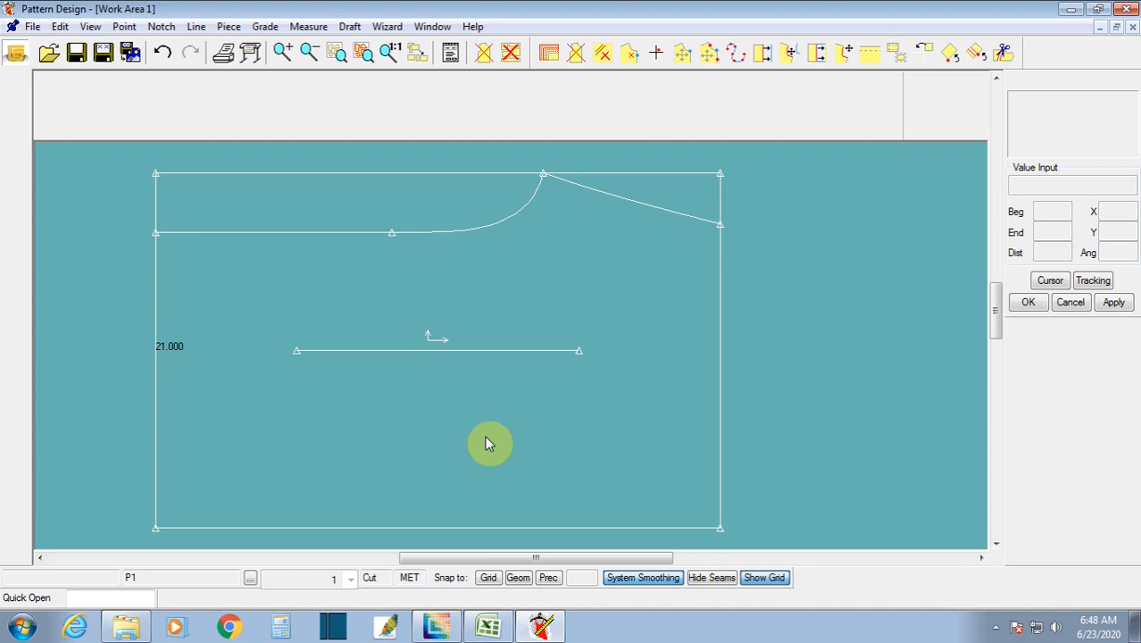
mouse_move(486, 442)
middle_mouse_down()
mouse_move(441, 433)
mouse_move(466, 437)
middle_mouse_up()
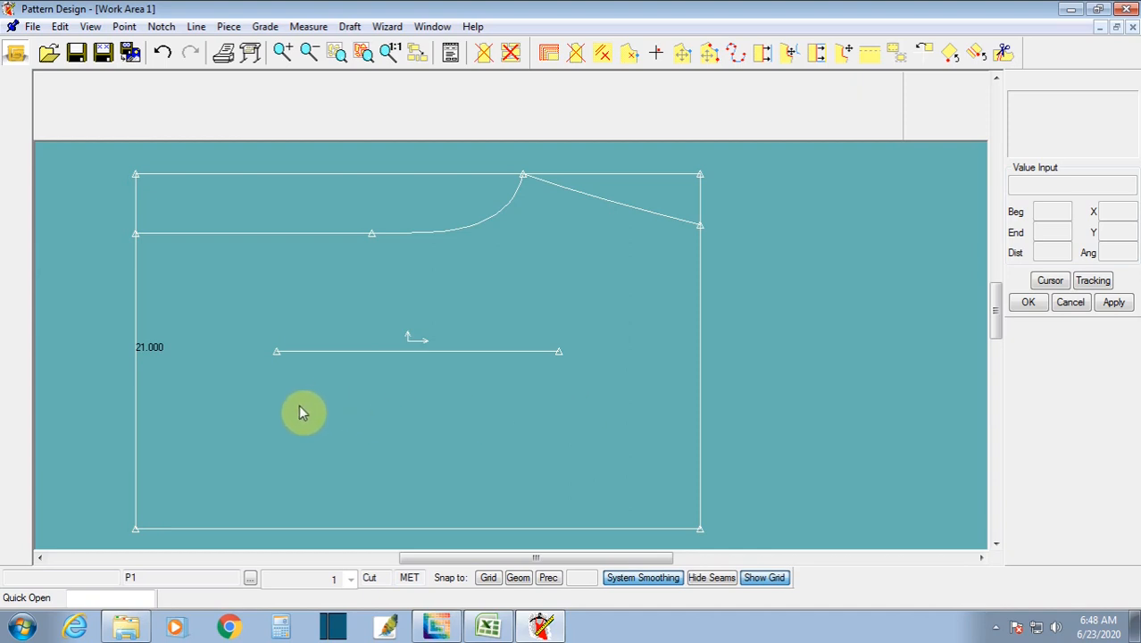
left_click_drag(321, 420, 313, 411)
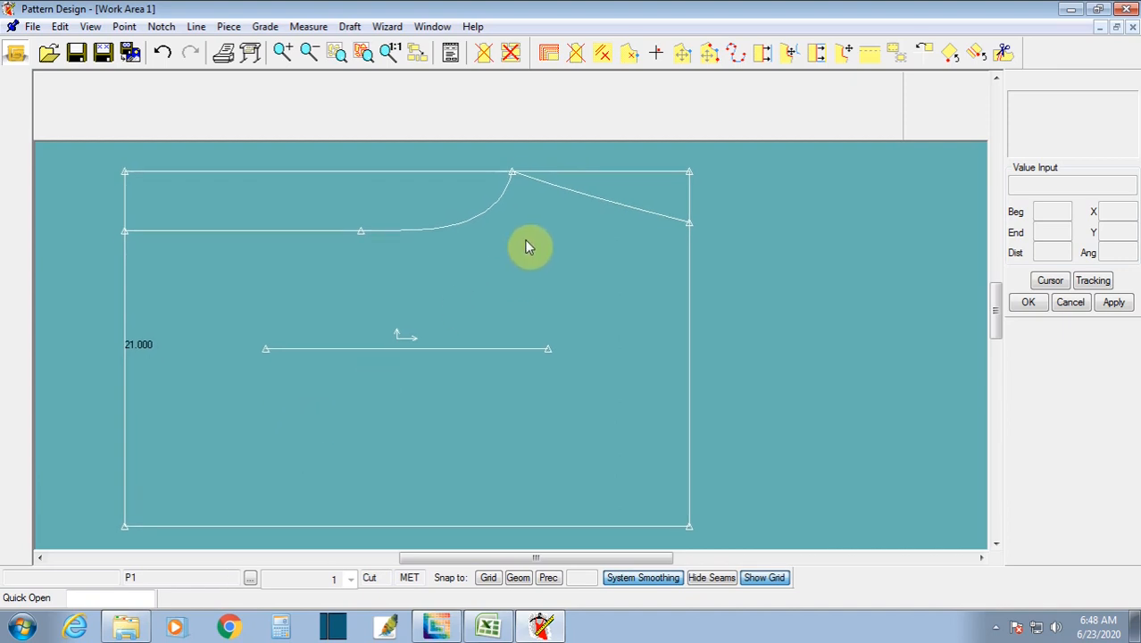
left_click(308, 26)
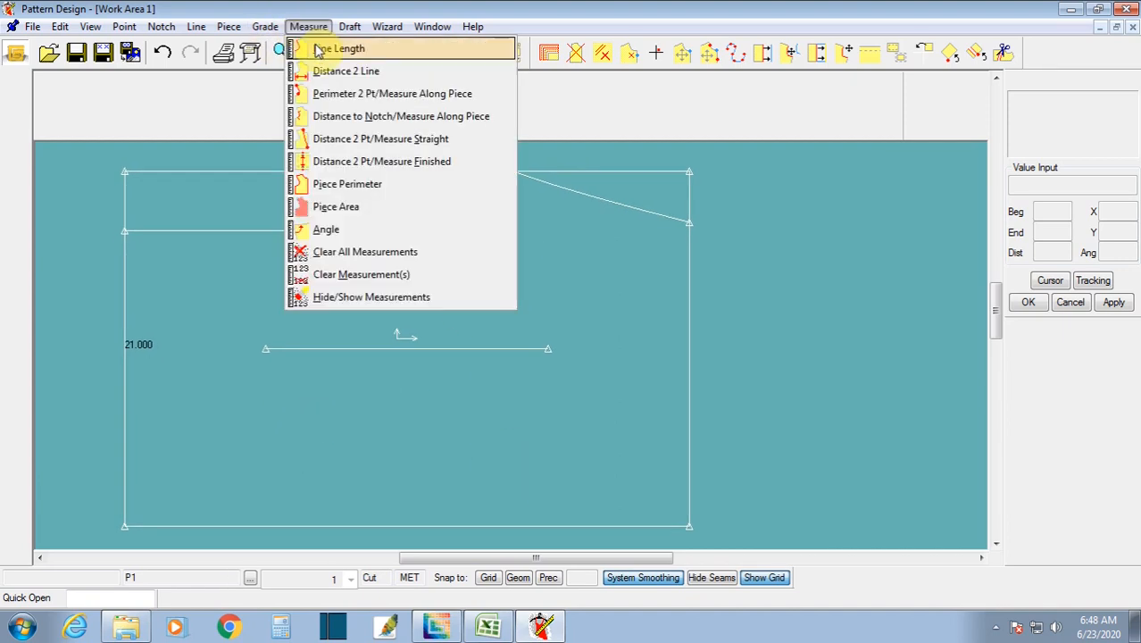
left_click(323, 93)
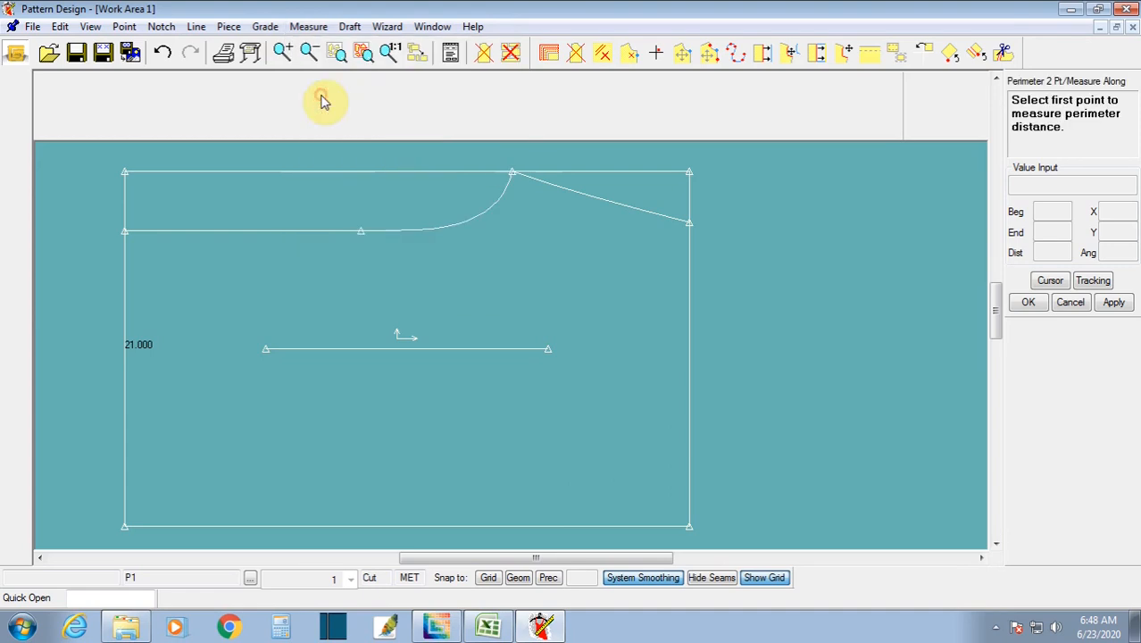
left_click(125, 231)
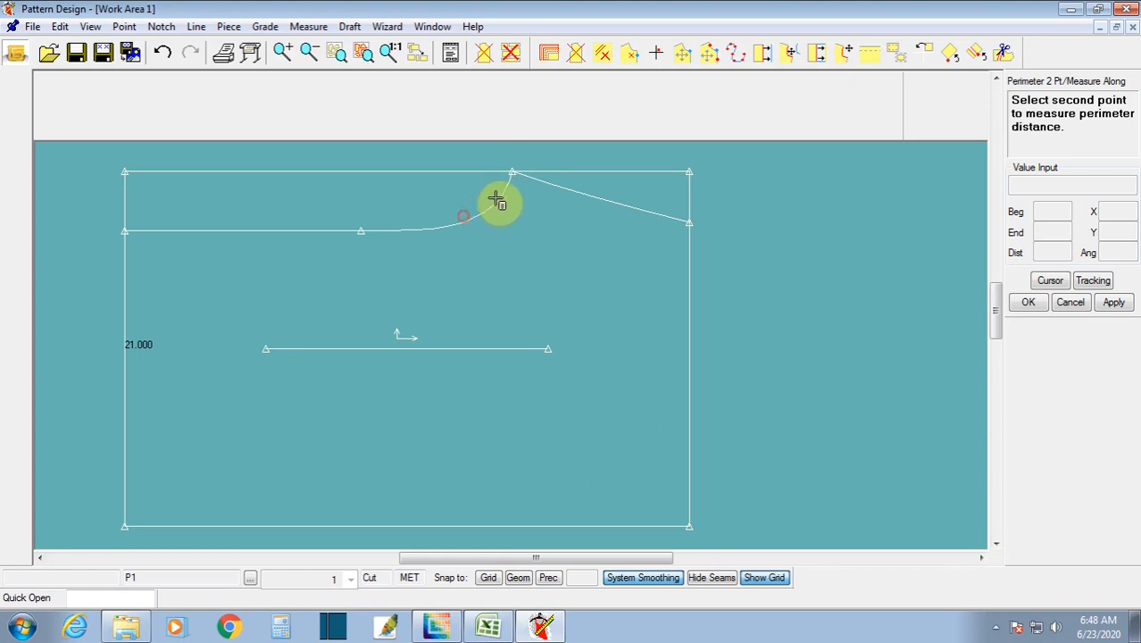
left_click(358, 230)
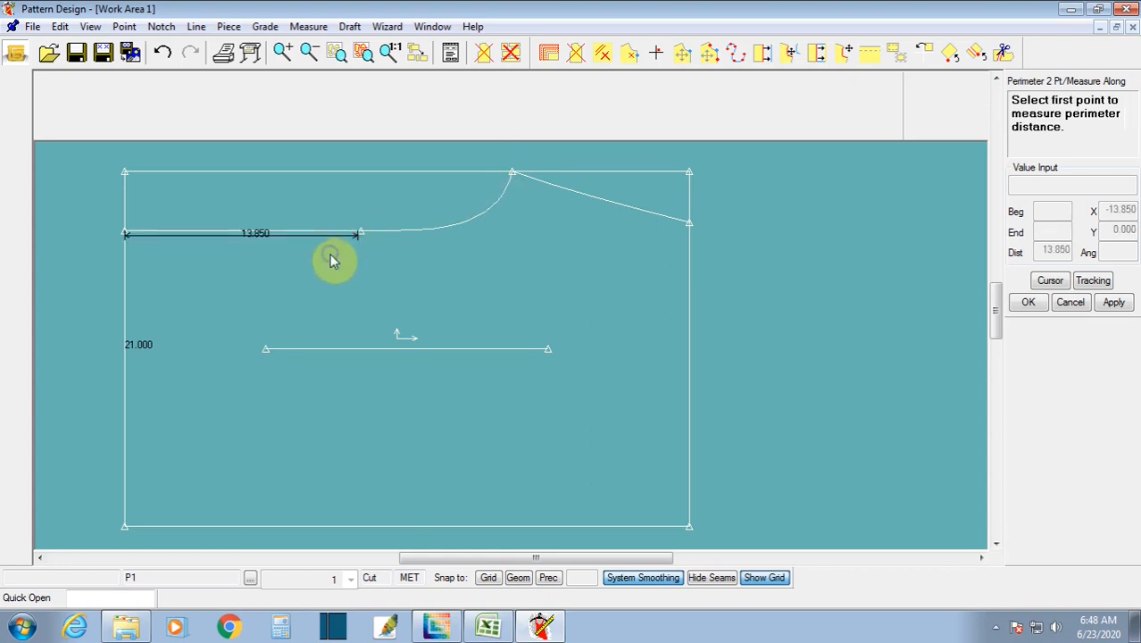
Step: Try to measure the angle between the straight offset line and the crotch curve
right_click(331, 260)
left_click(303, 273)
left_click(308, 27)
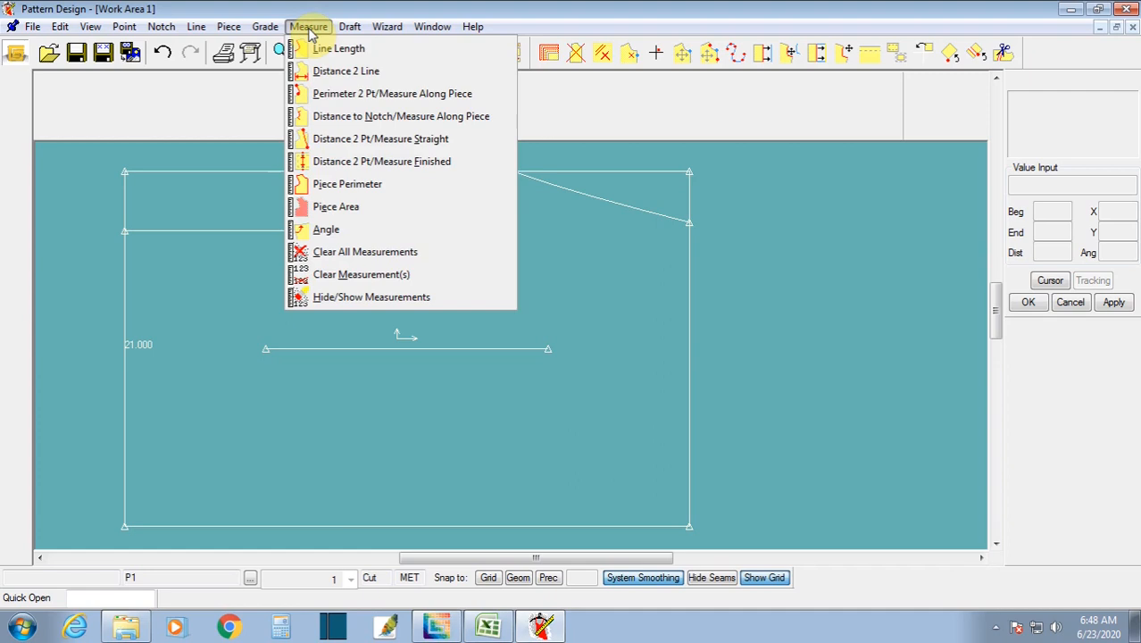
left_click(308, 230)
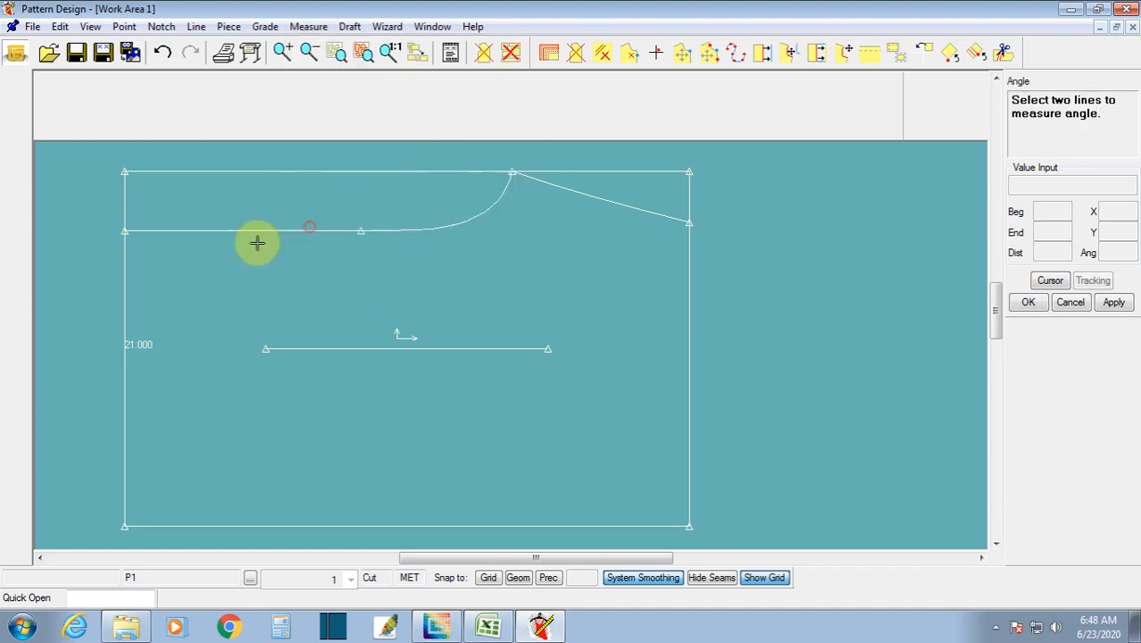
left_click(122, 231)
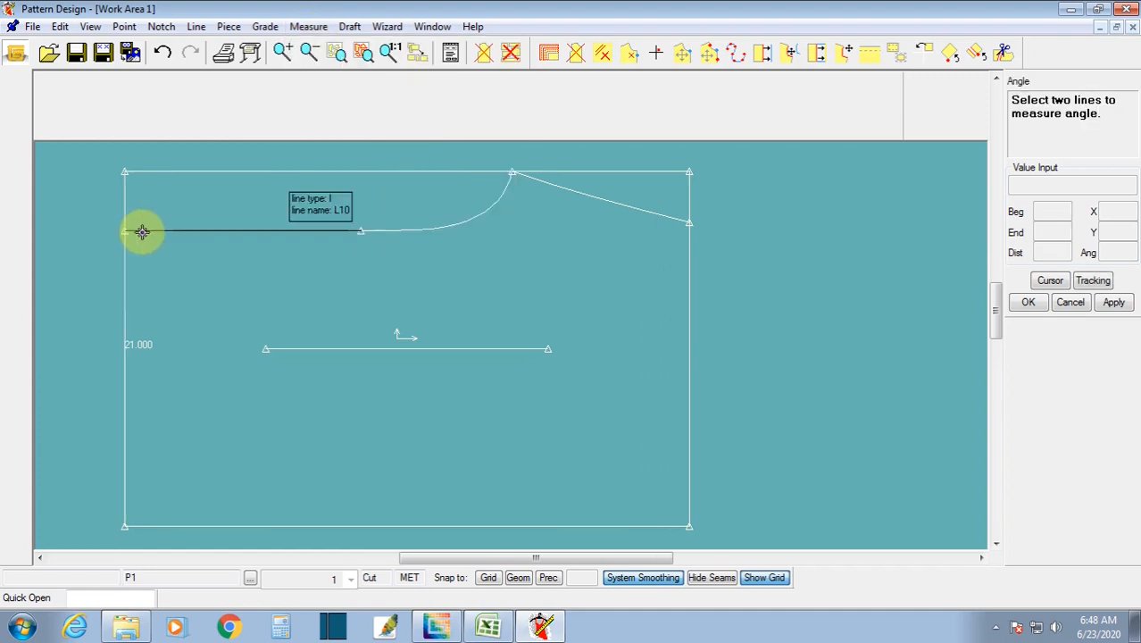
left_click(438, 225)
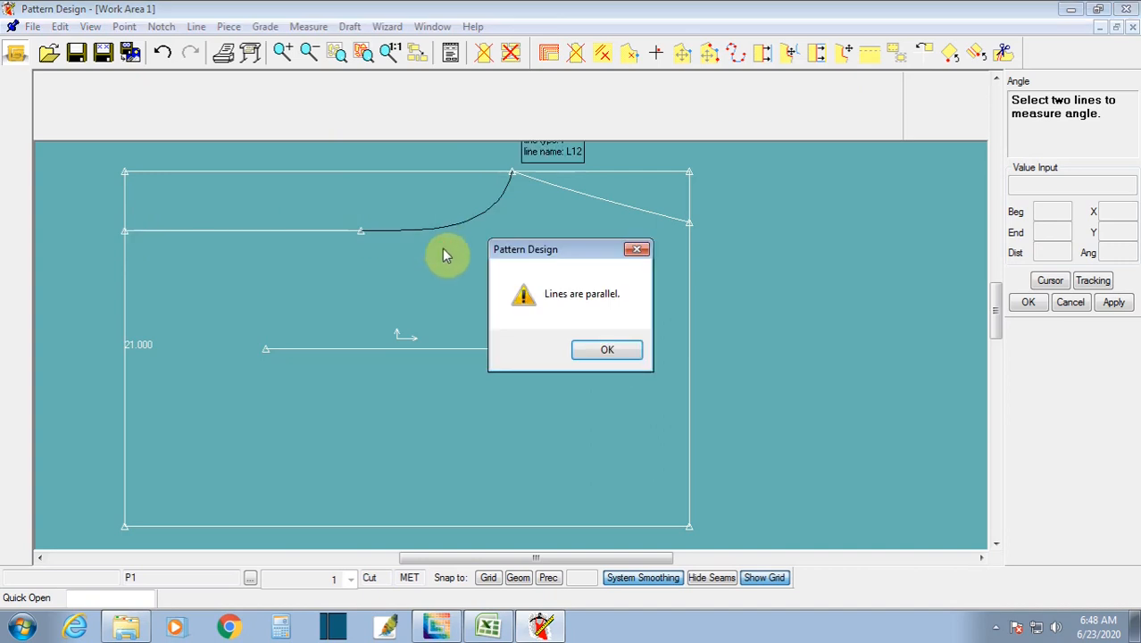
left_click(610, 350)
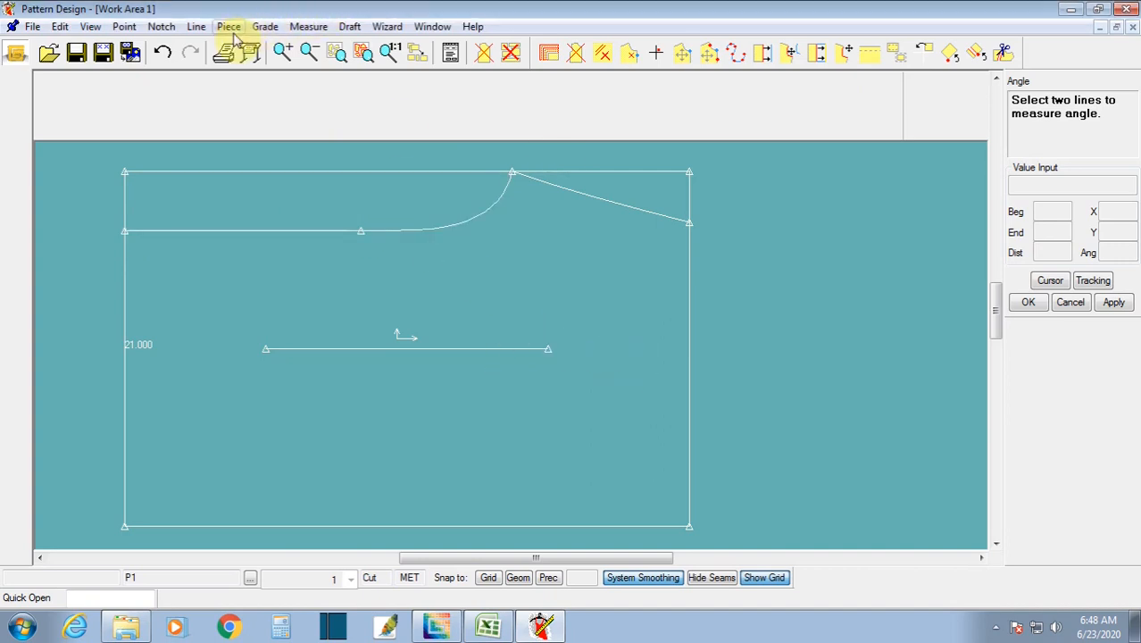
Step: Measure the combined length of the straight offset line and the crotch curve in an enlarged Grade Measure Line chart
left_click(196, 26)
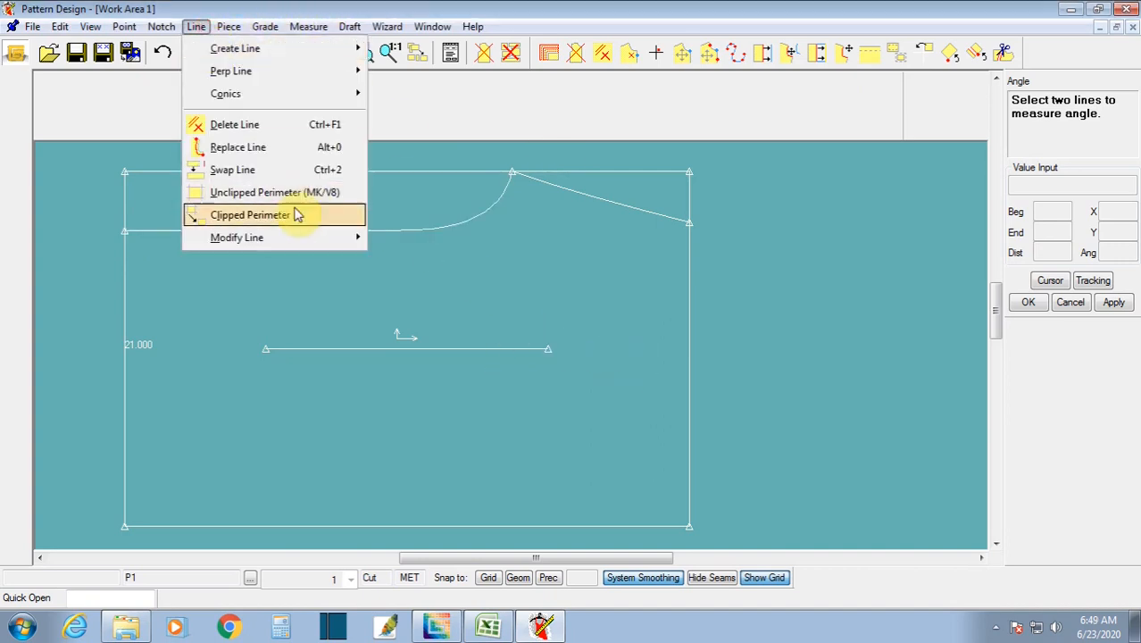
mouse_move(295, 242)
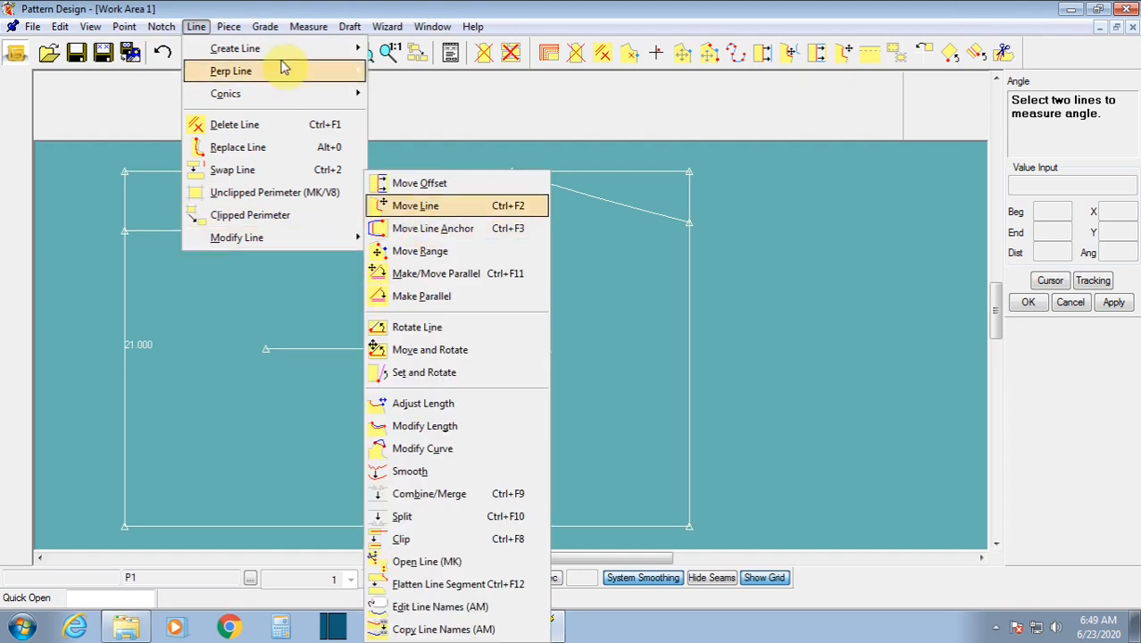
mouse_move(279, 33)
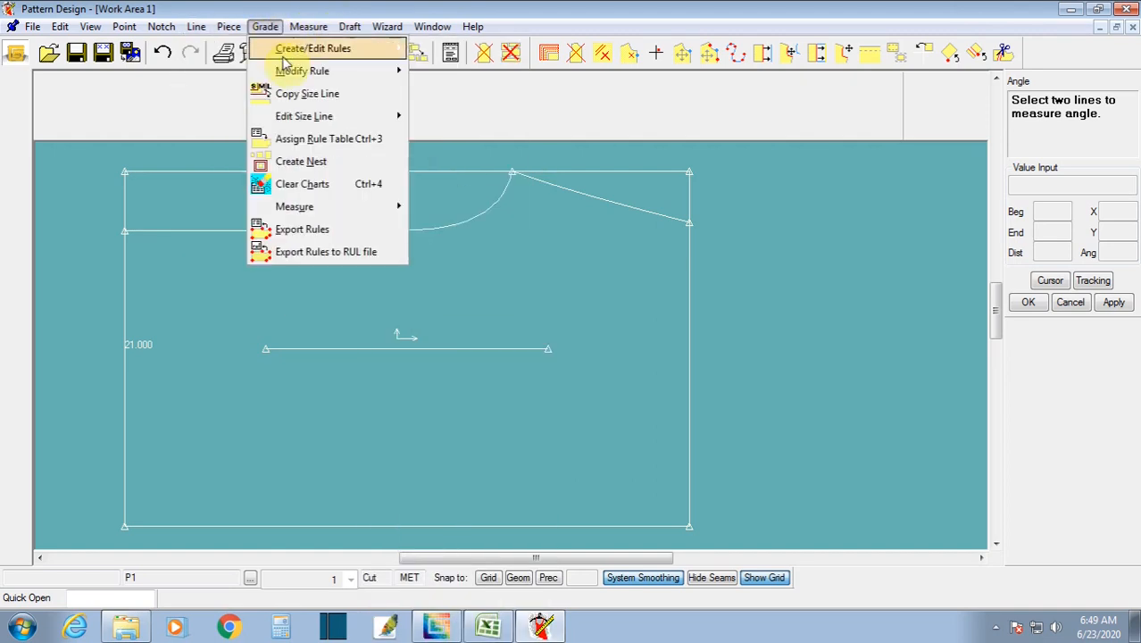
mouse_move(314, 217)
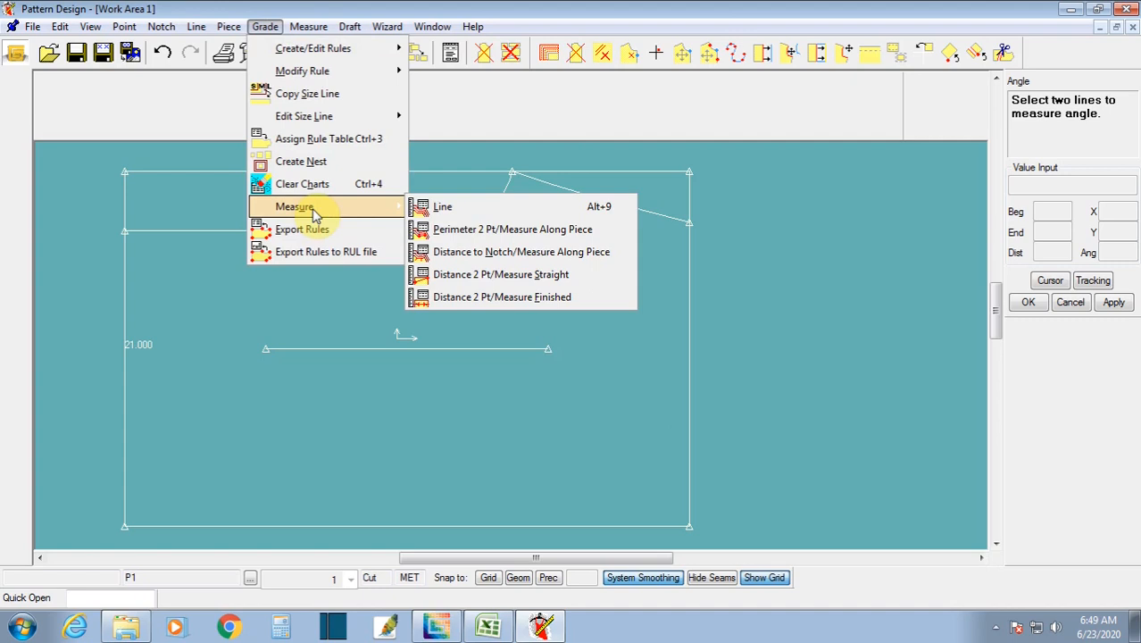
left_click(442, 214)
left_click(382, 230)
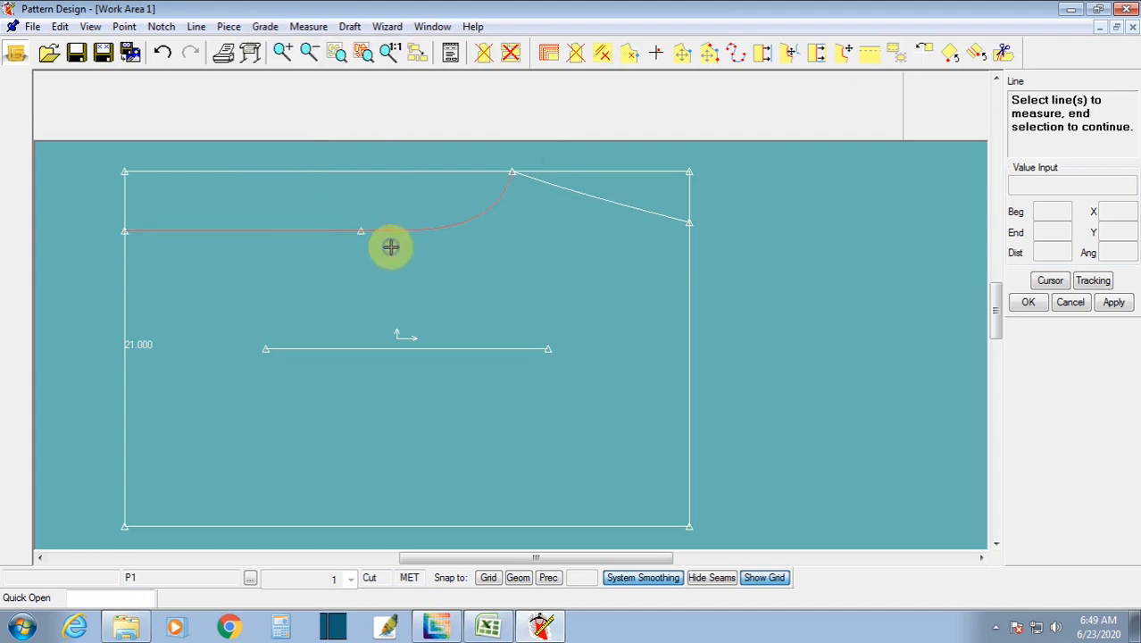
right_click(390, 248)
left_click(391, 250)
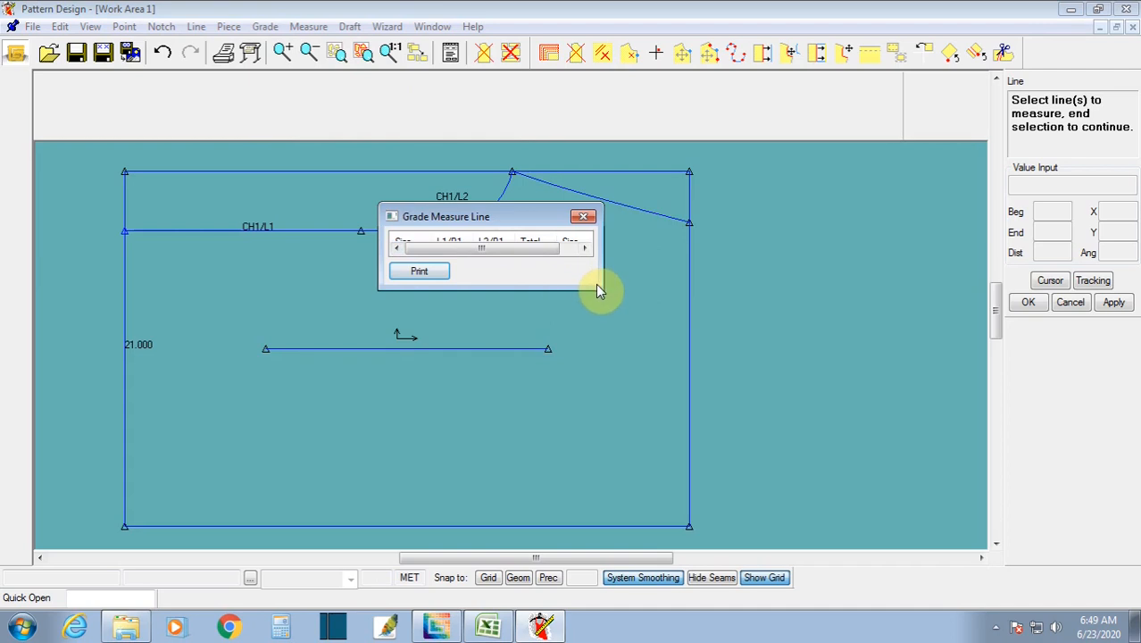
left_click_drag(598, 289, 647, 353)
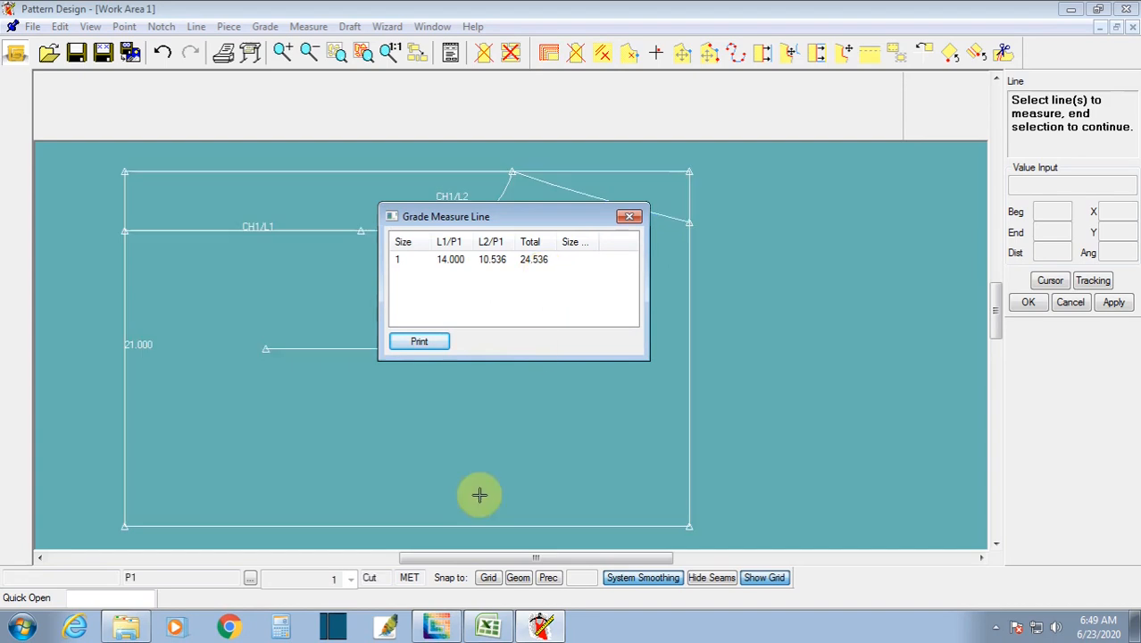
Step: Look up the size 4 rises in the Excel chart and calculate the average of back rise 29 and front rise 20
left_click(489, 627)
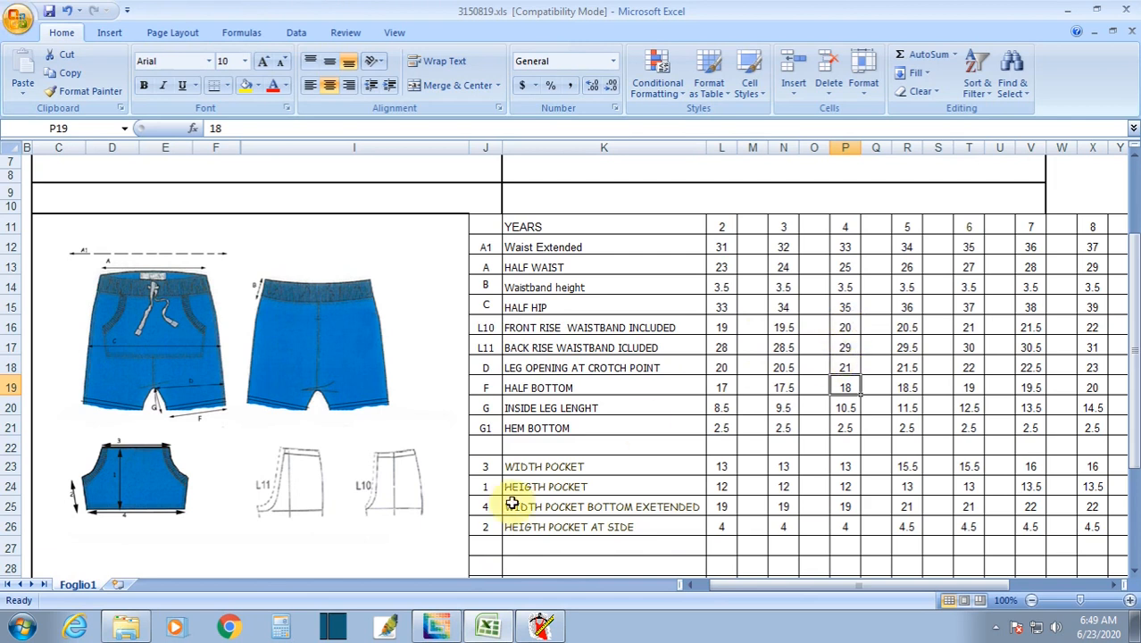
left_click(323, 628)
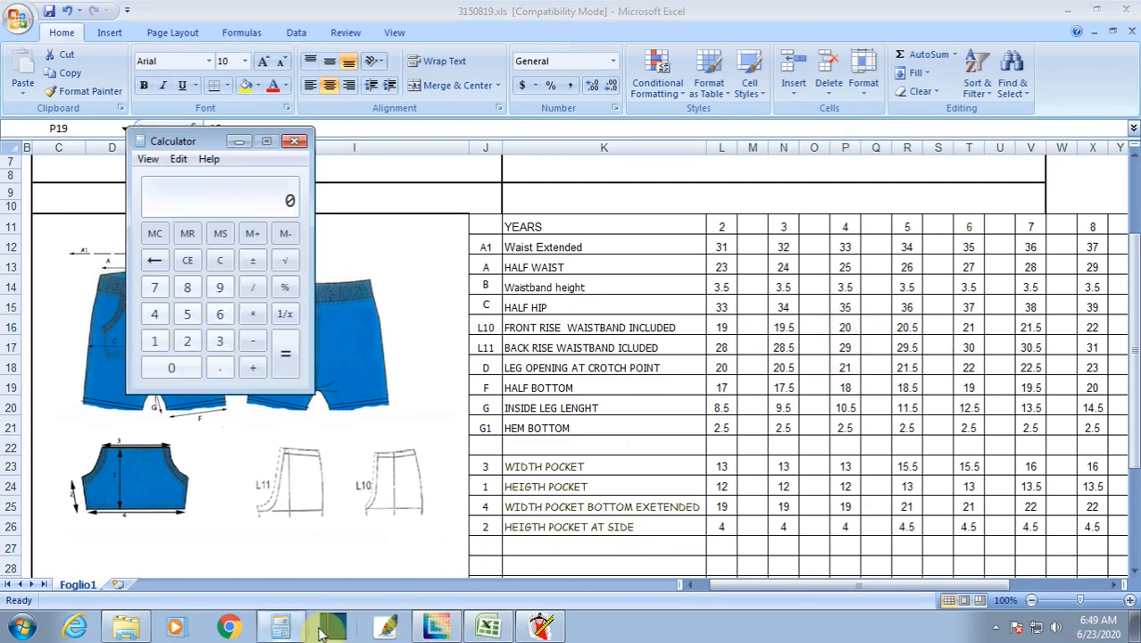
left_click(186, 341)
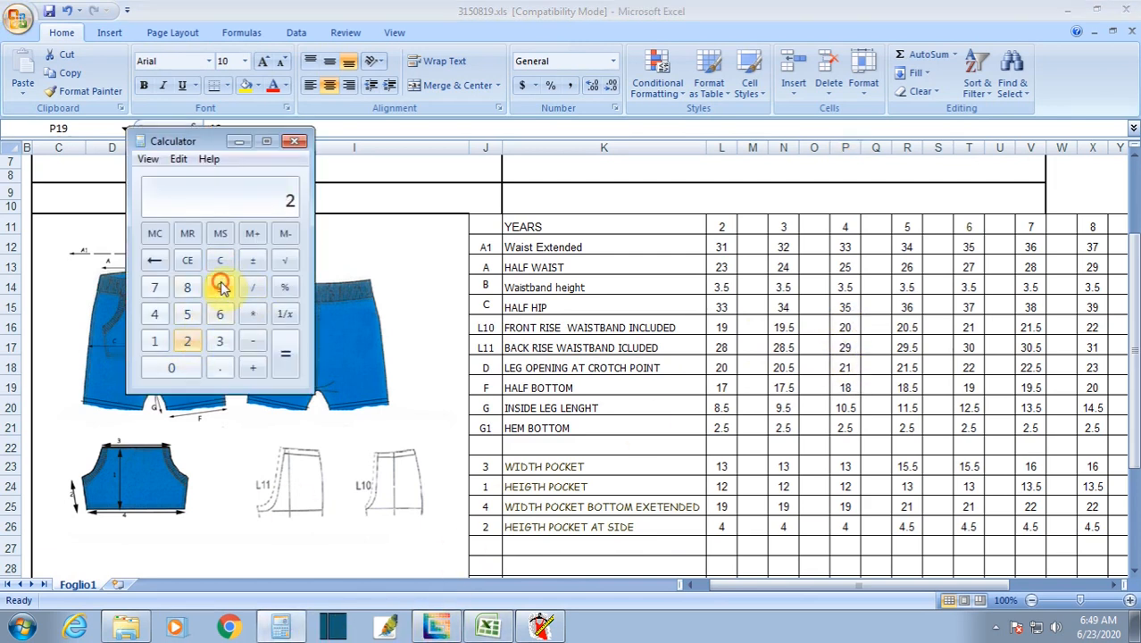
left_click(220, 287)
left_click(253, 370)
left_click(187, 341)
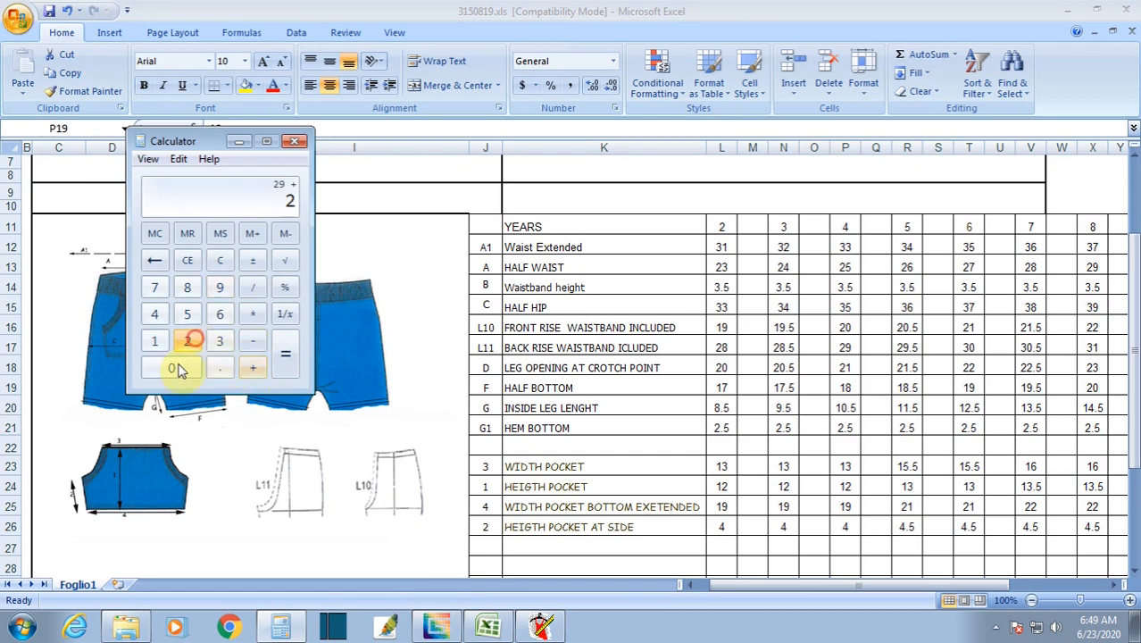
left_click(171, 367)
left_click(259, 288)
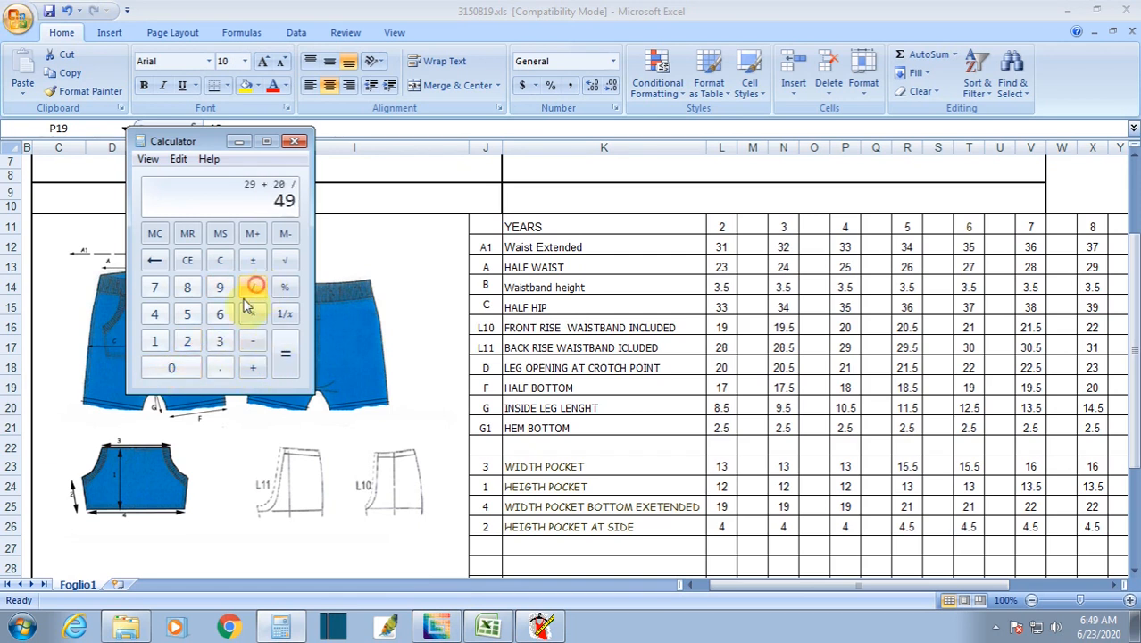
left_click(187, 341)
left_click(286, 364)
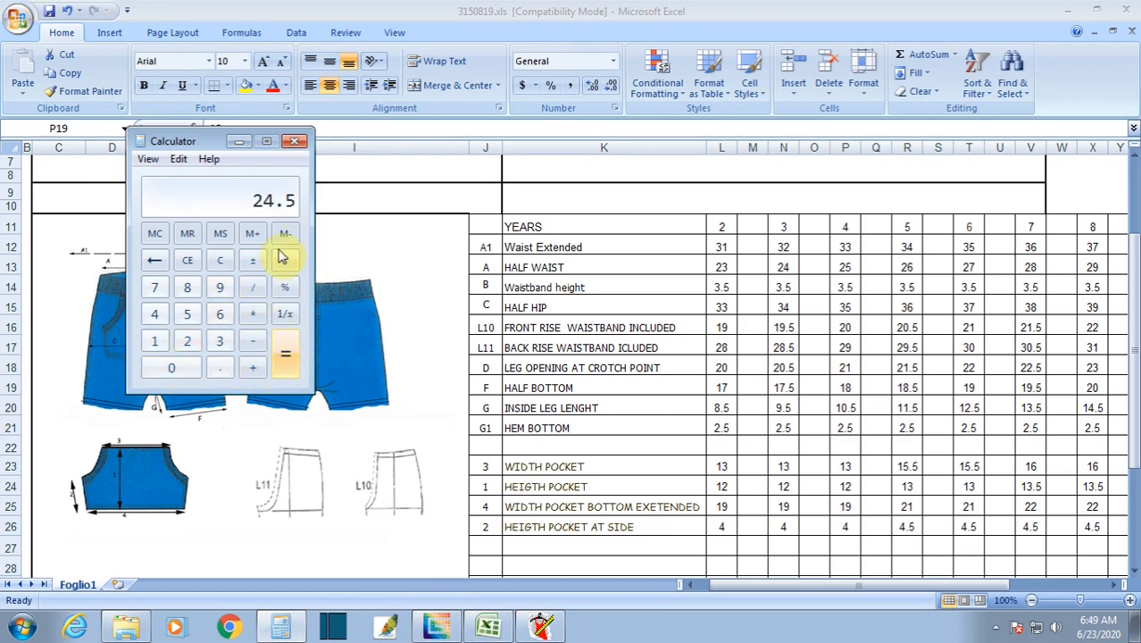
Step: Return to Pattern Design, compare the measured rise total with the calculated average, and close the measurement chart
left_click(540, 625)
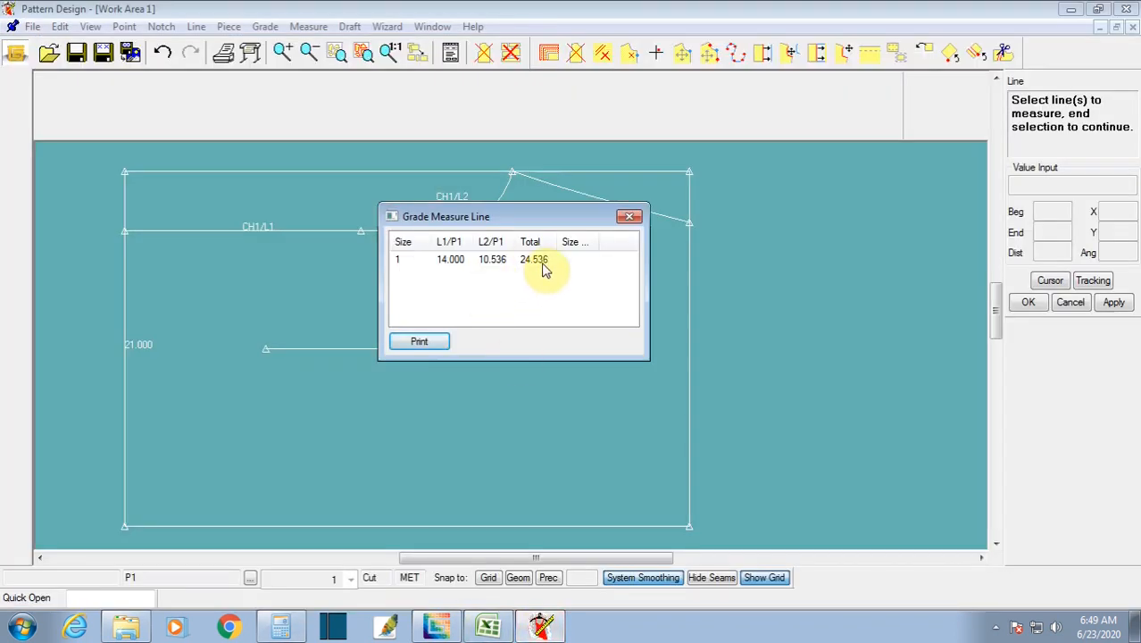
right_click(304, 285)
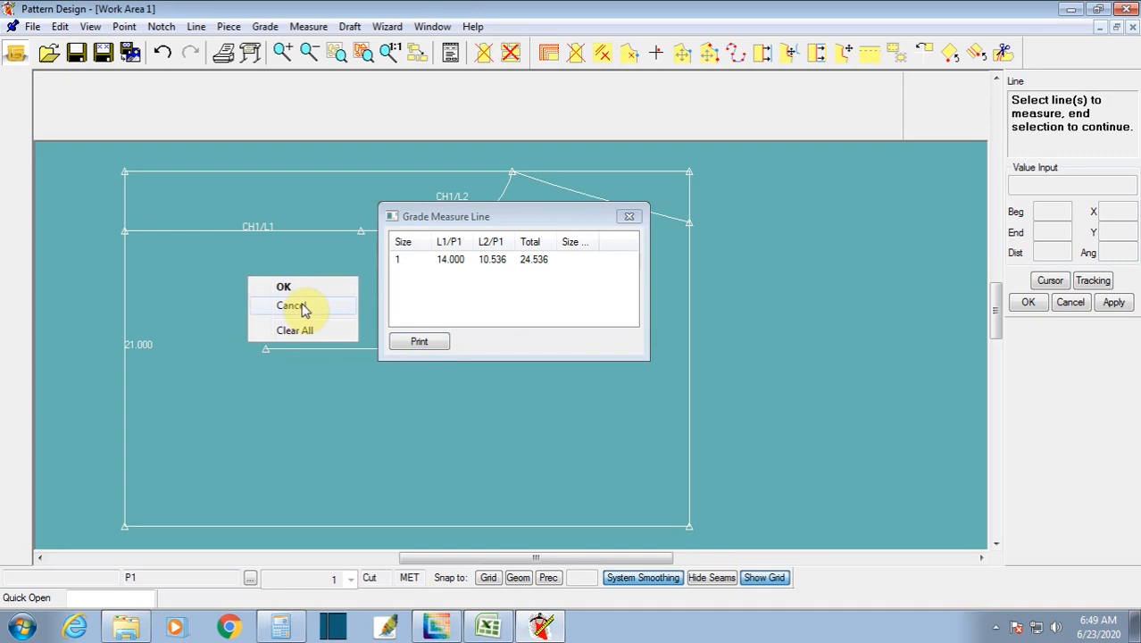
left_click(291, 305)
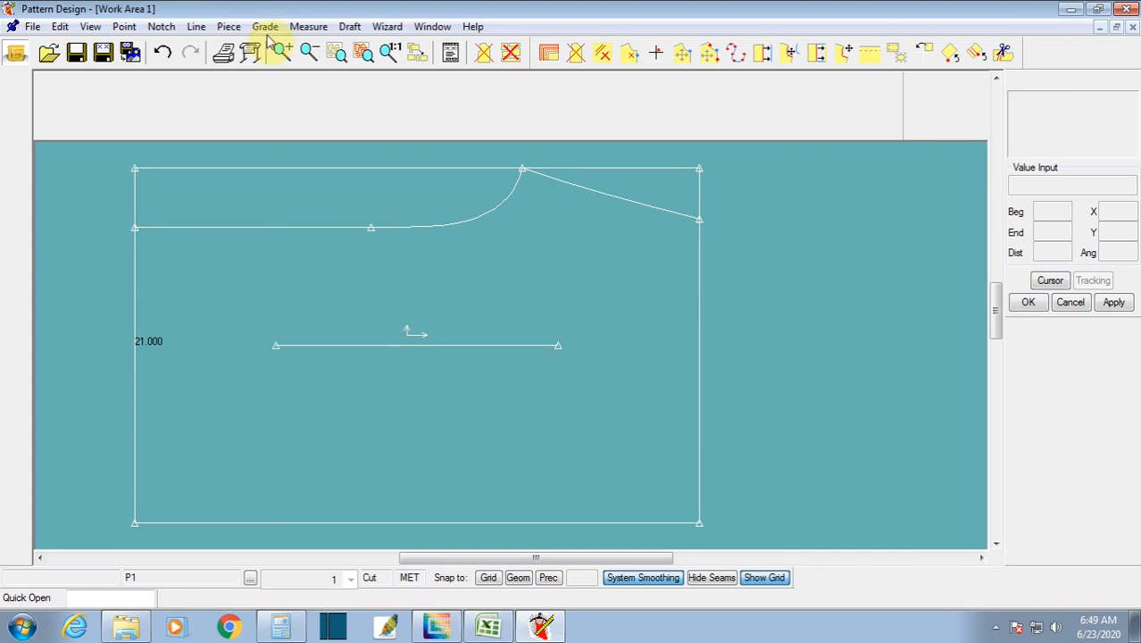
left_click(291, 256)
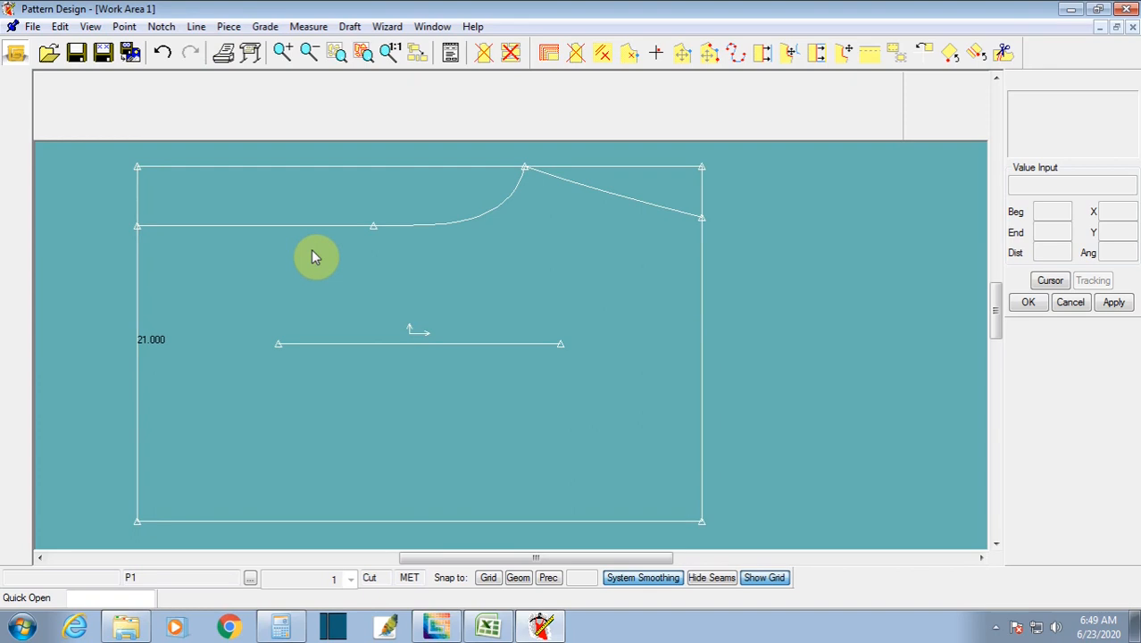
left_click_drag(516, 272, 470, 266)
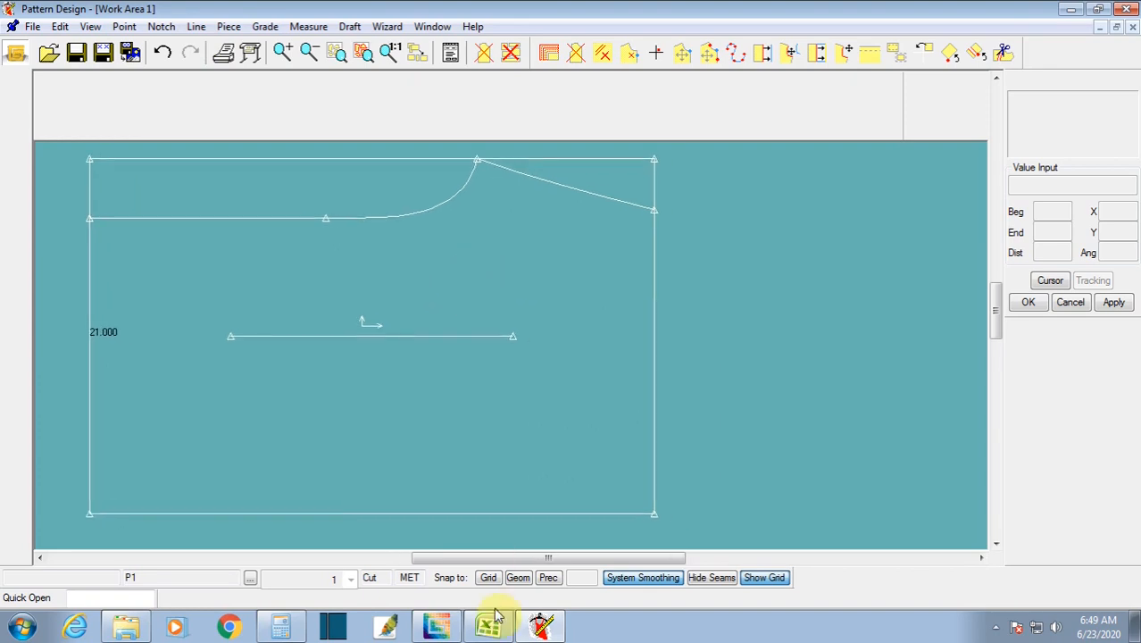
Step: Subtract the size 4 front rise of 20 from the averaged rise in Calculator, with the Excel chart alongside
left_click(280, 628)
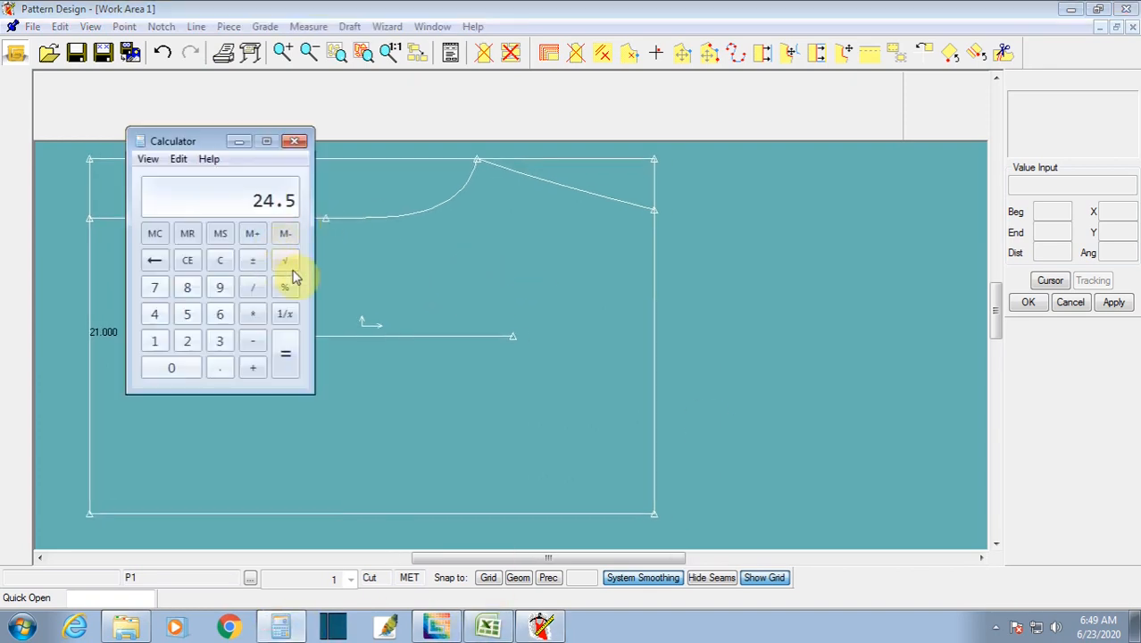
left_click(488, 628)
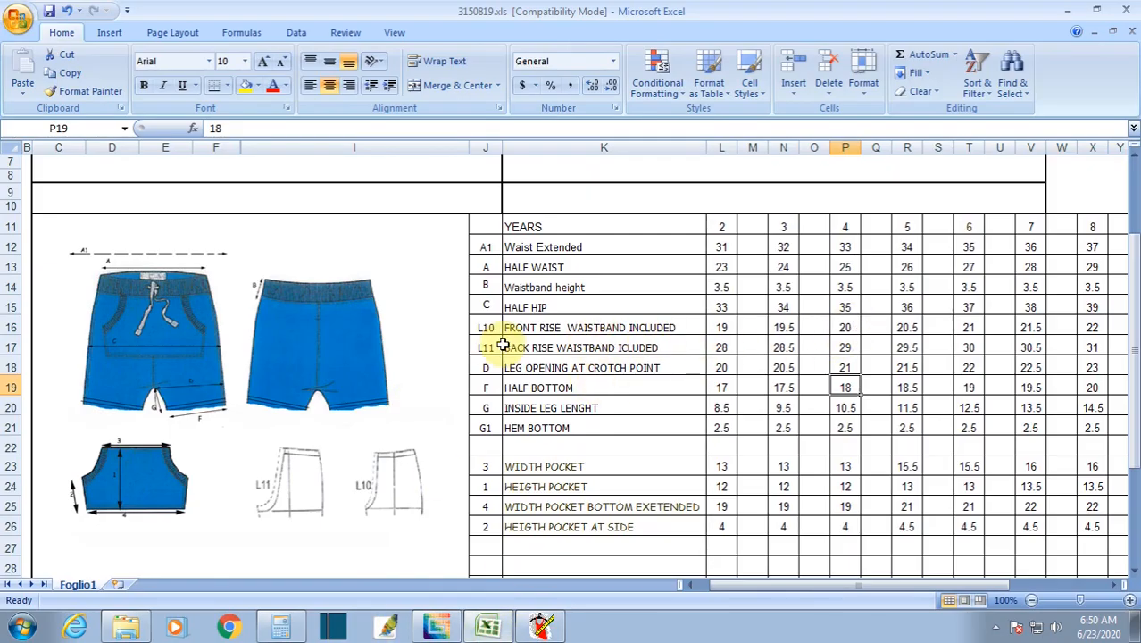
left_click(281, 628)
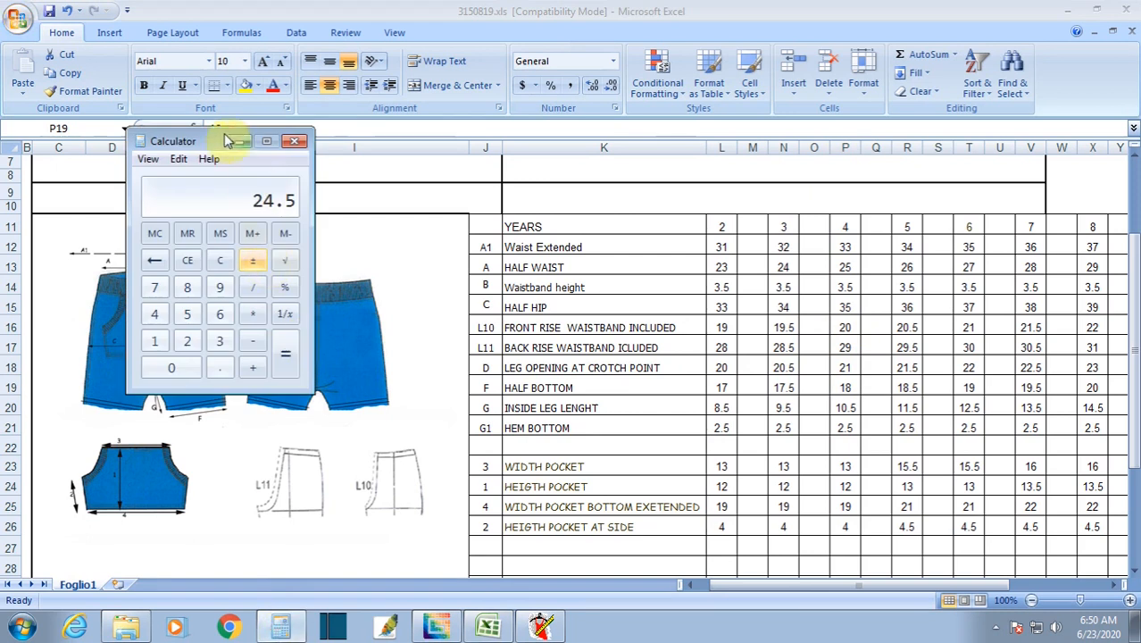
left_click_drag(204, 139, 364, 170)
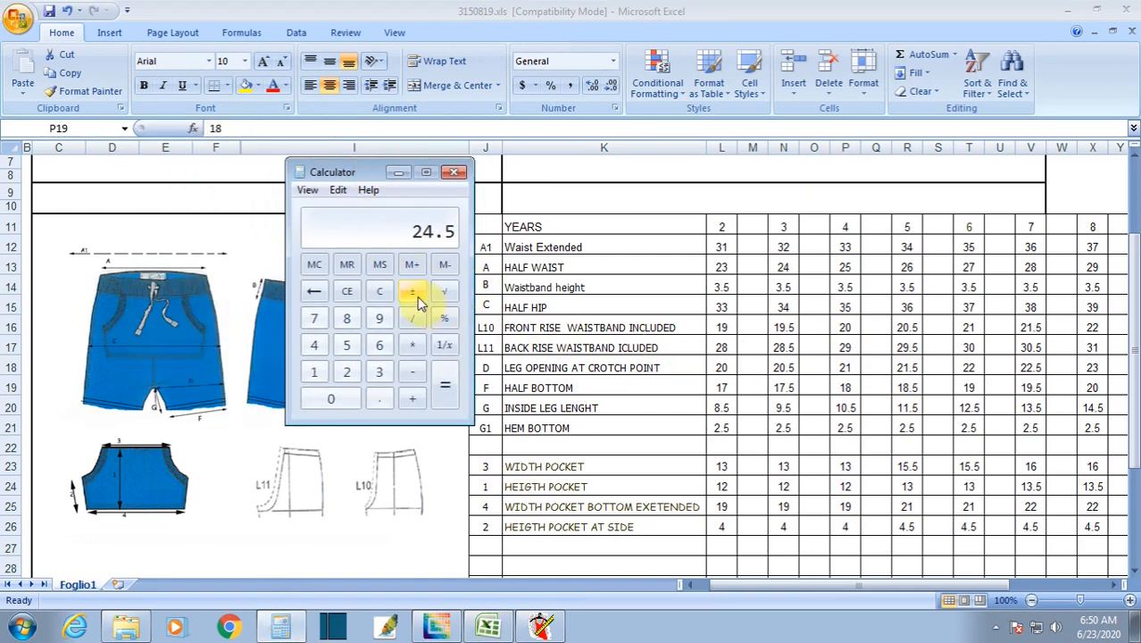
left_click(412, 371)
left_click(341, 375)
left_click(328, 399)
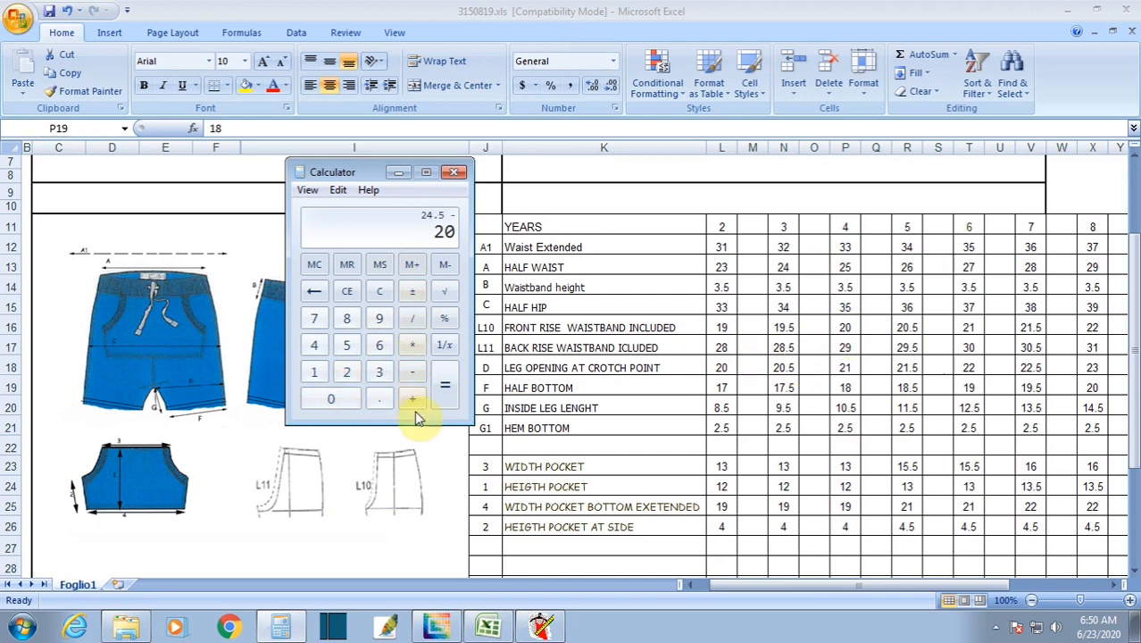
left_click(439, 398)
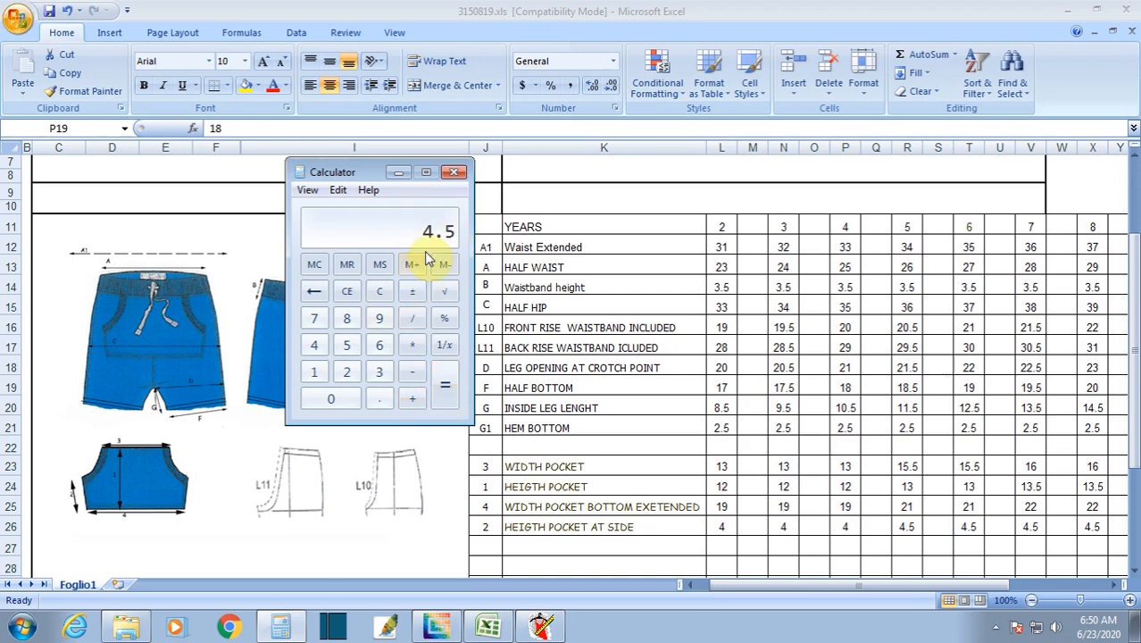
left_click_drag(363, 170, 334, 195)
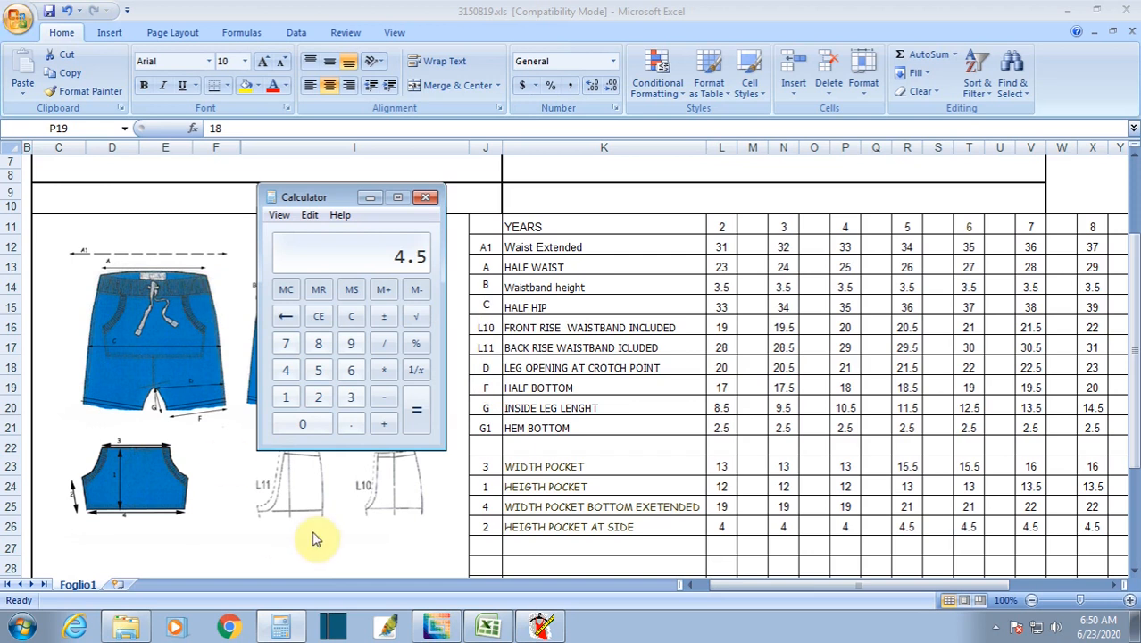
Step: Switch to Pattern Design and offset the slanted inseam line evenly by -2.5, towards the inside of the piece
left_click(540, 625)
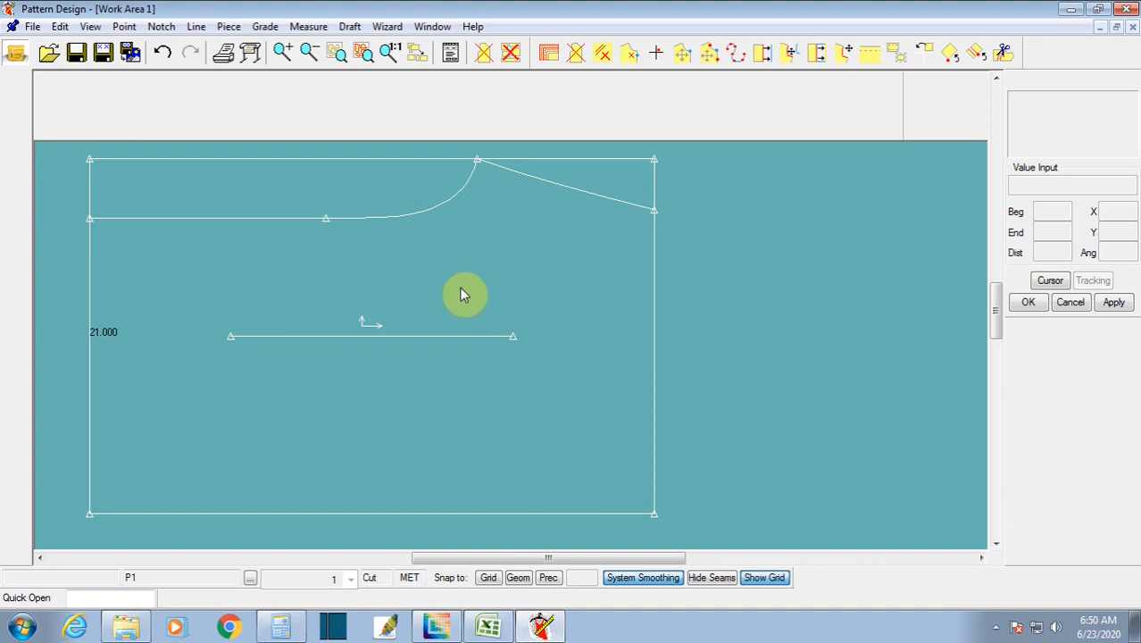
left_click(195, 27)
mouse_move(223, 51)
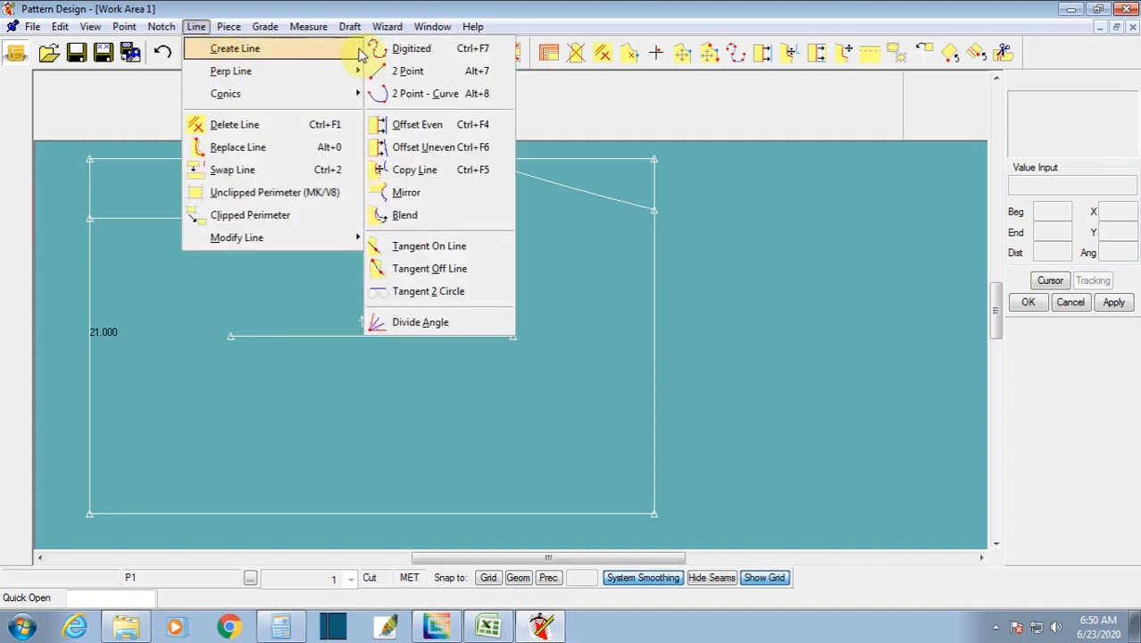
left_click(414, 126)
left_click(566, 188)
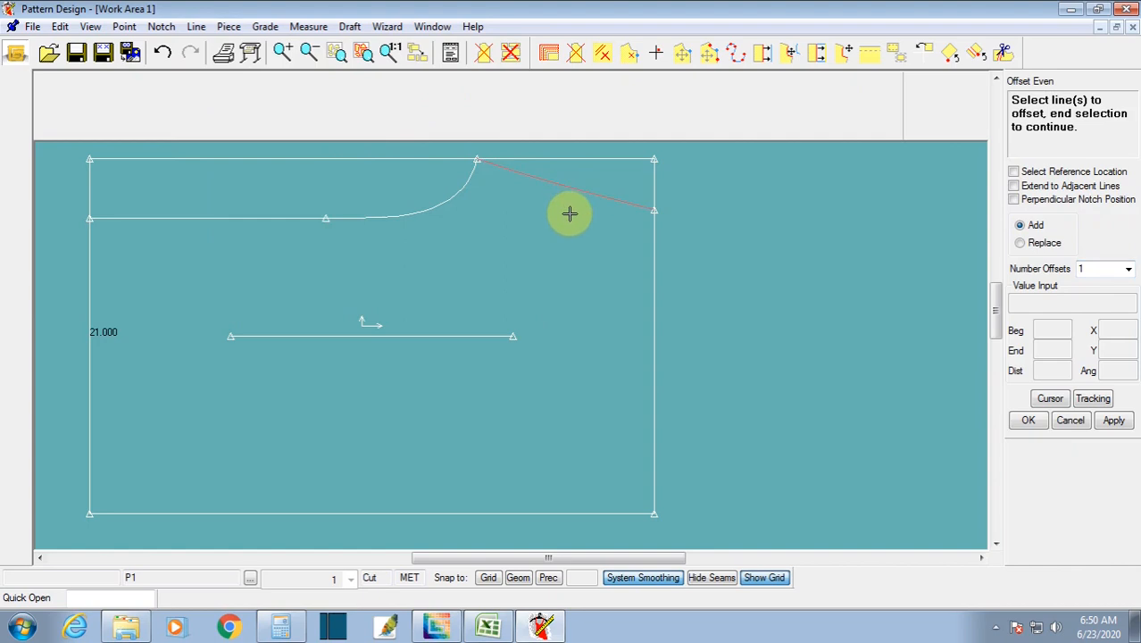
right_click(570, 213)
left_click(571, 218)
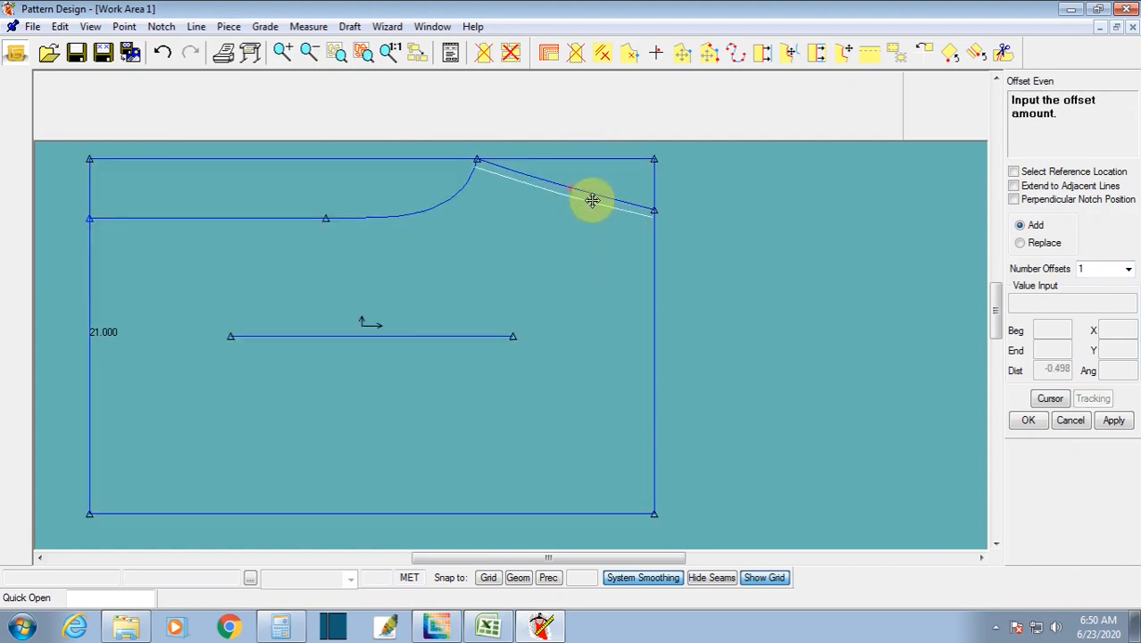
scroll(592, 200, "down", 2)
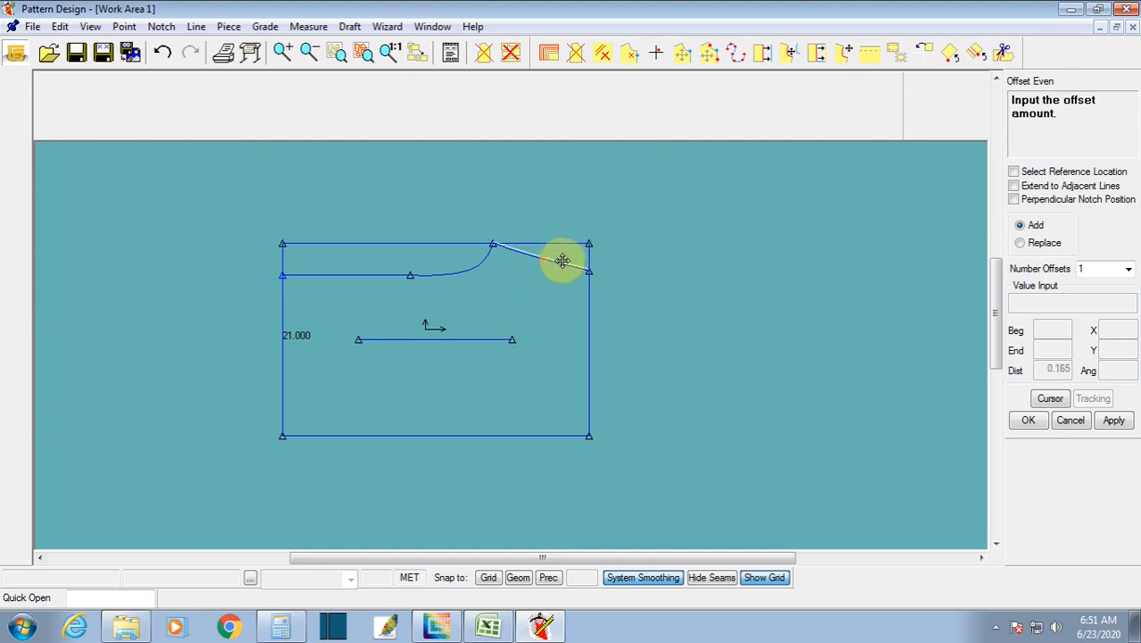
left_click(561, 260)
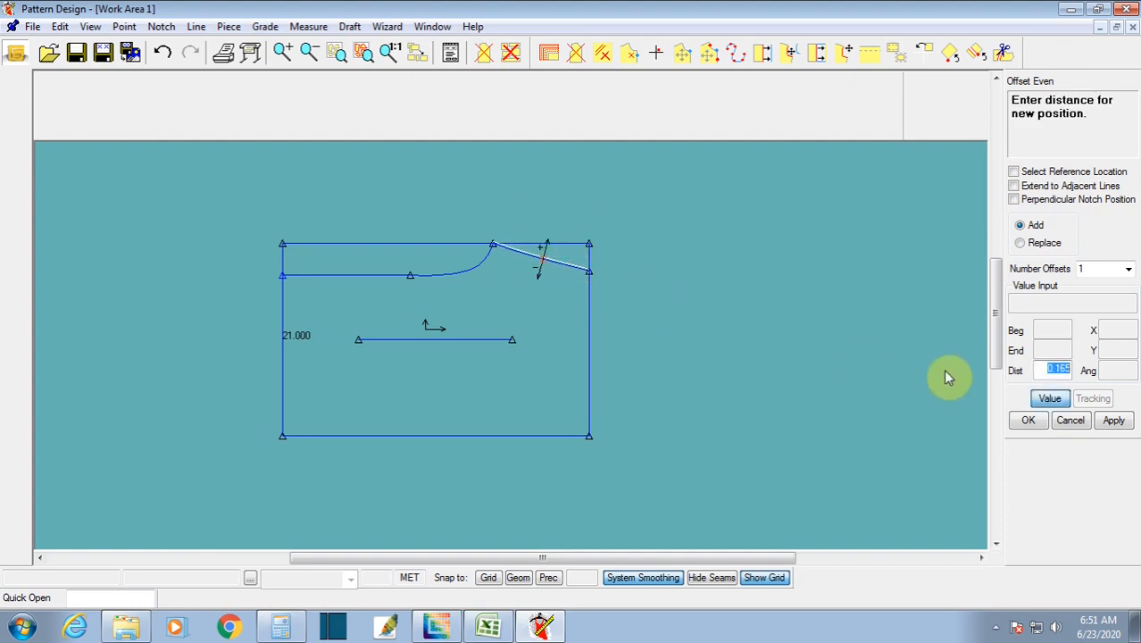
type("-2.5")
key("Return")
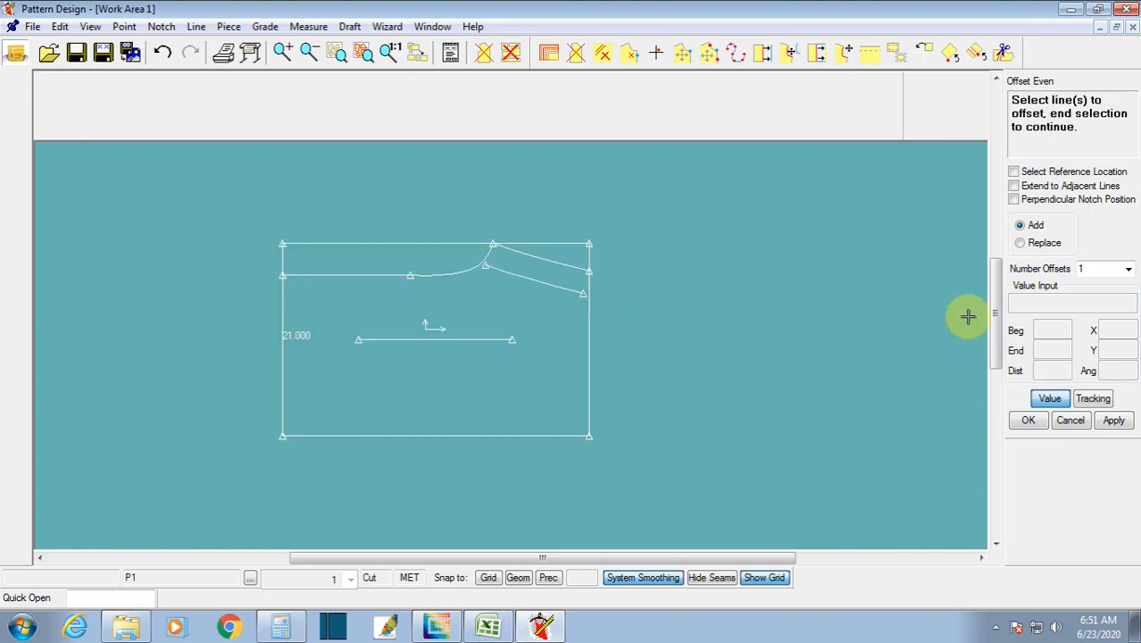
Step: Offset the original inseam line evenly by 2.5 on its outer side and finish the offset command
left_click(526, 264)
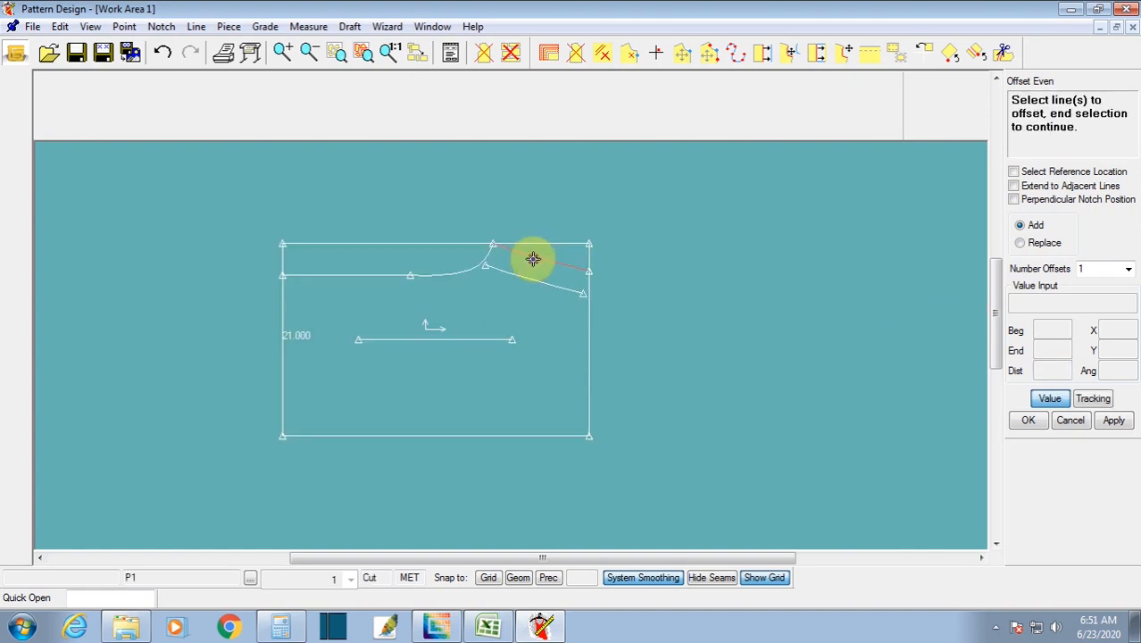
right_click(533, 259)
left_click(533, 260)
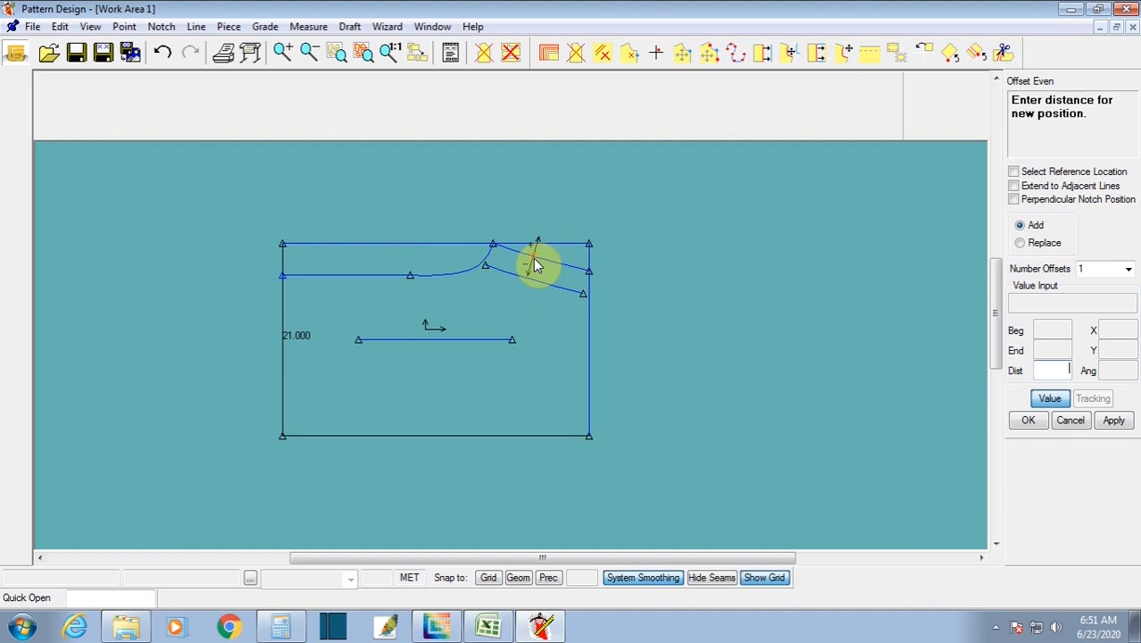
type("2.5")
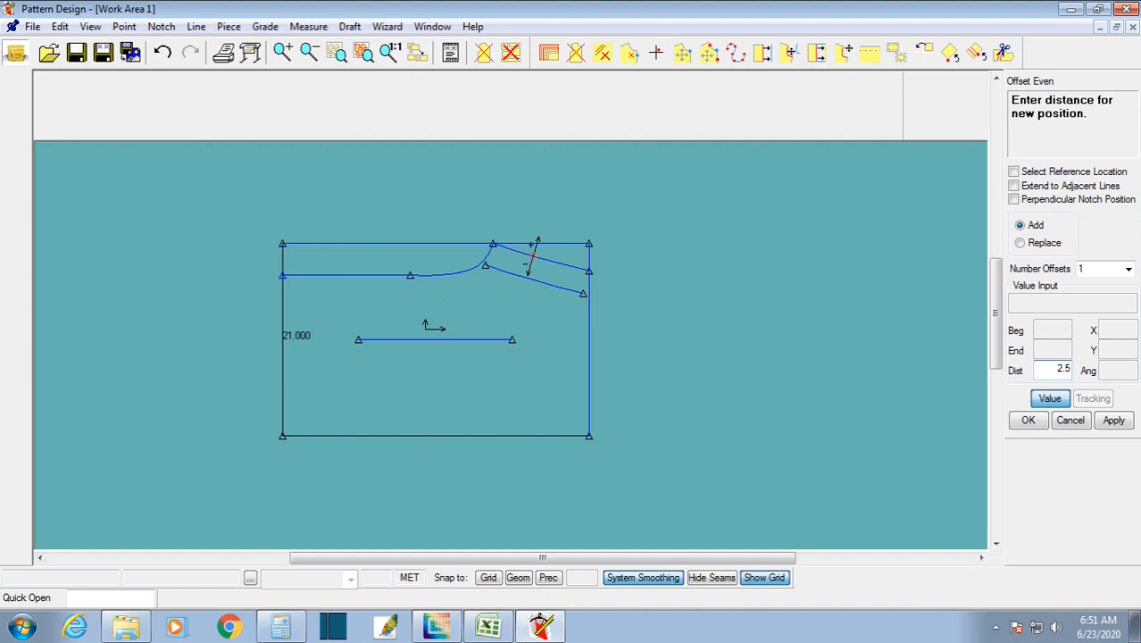
key("Return")
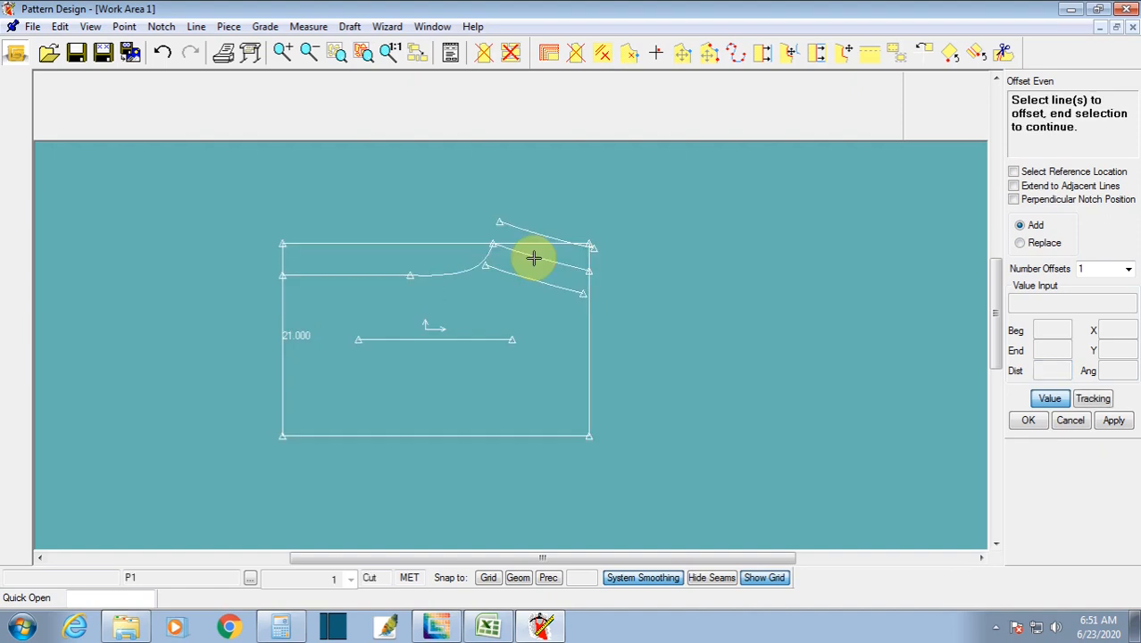
right_click(505, 277)
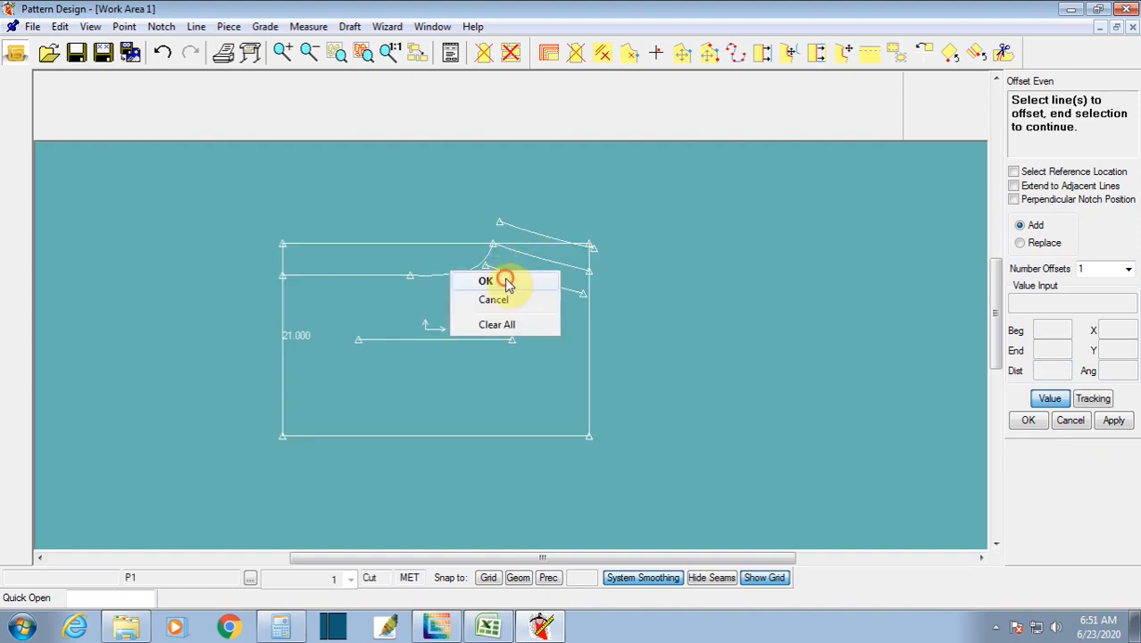
left_click(507, 280)
Step: Examine both offset inseam lines against the crotch curve, especially the crotch end of the inner one
scroll(522, 281, "up", 3)
middle_click_drag(522, 292, 511, 298)
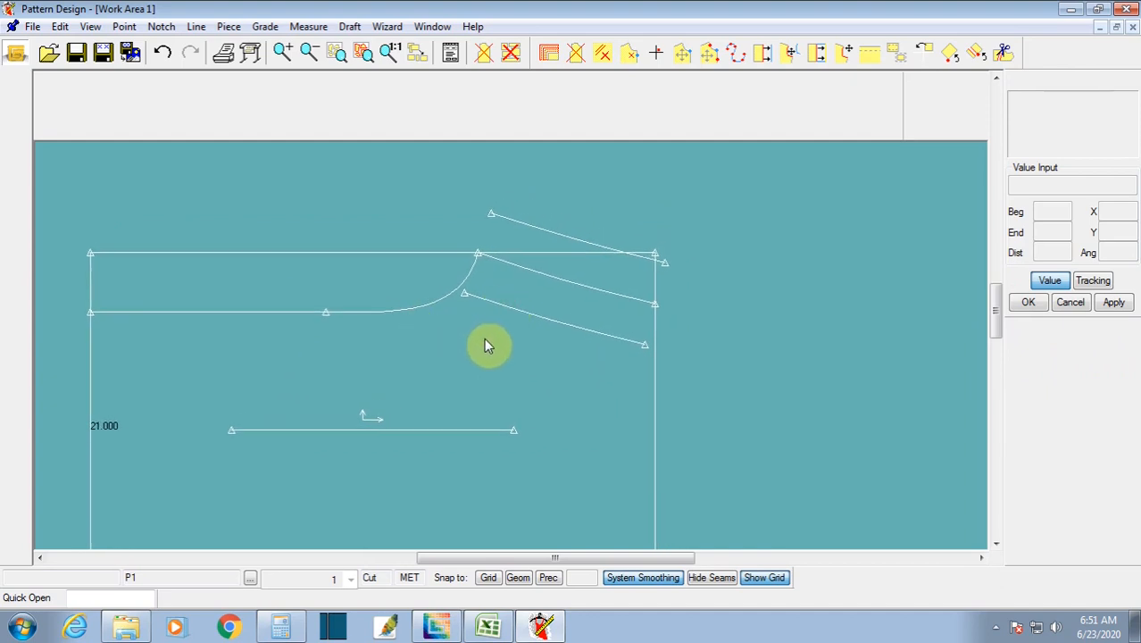
middle_click_drag(515, 339, 508, 328)
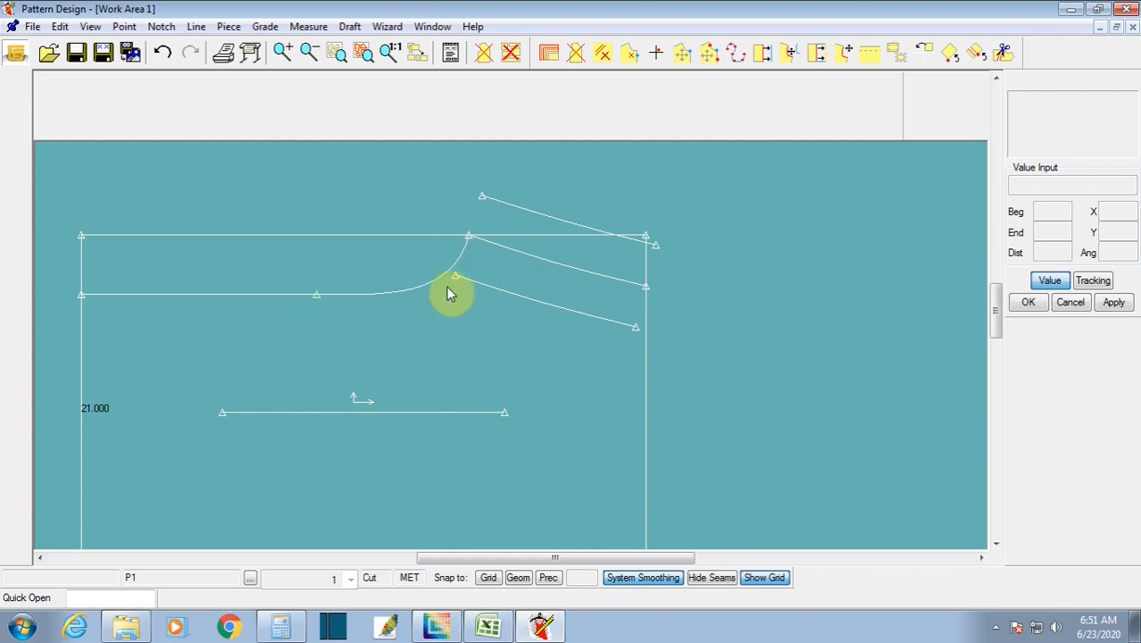
scroll(453, 290, "up", 2)
middle_click_drag(457, 304, 458, 307)
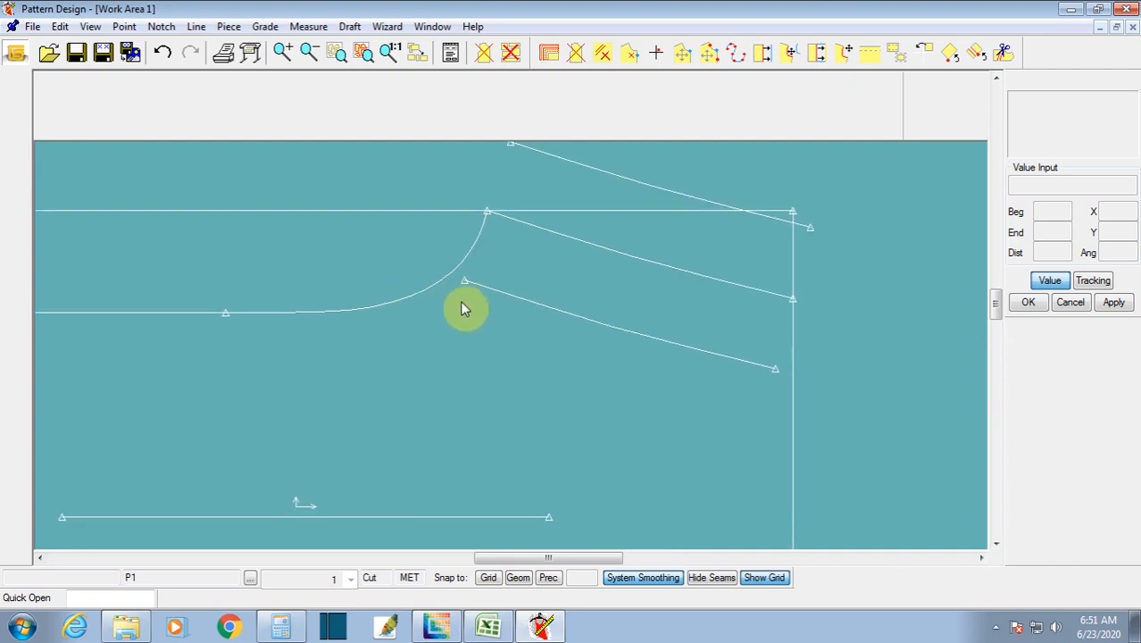
middle_click_drag(456, 331, 463, 323)
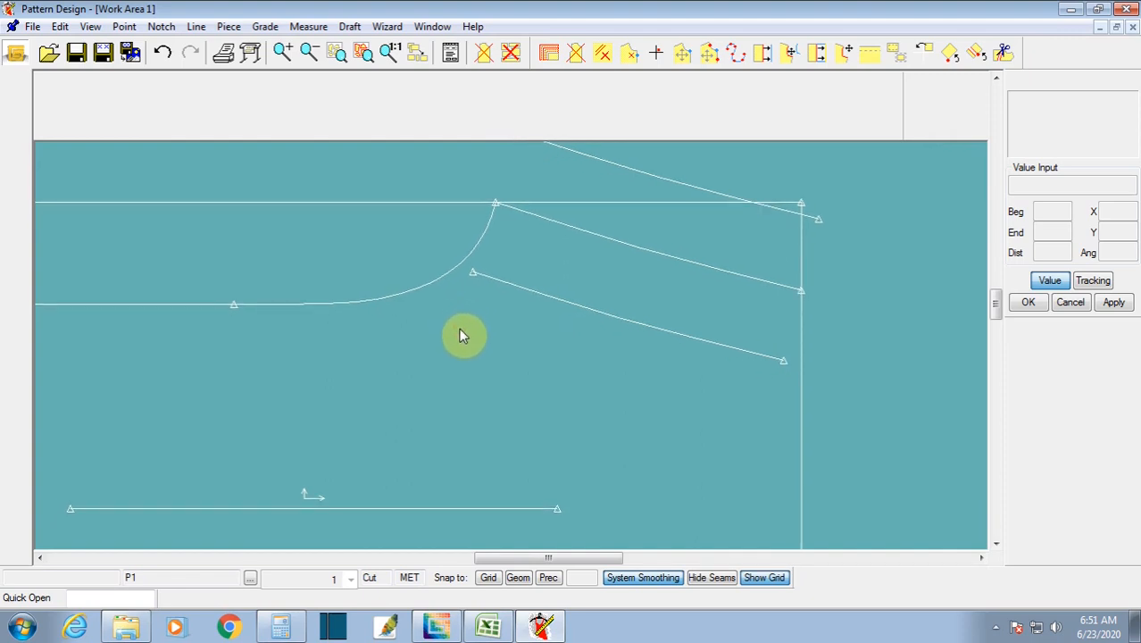
middle_click_drag(565, 369, 545, 314)
scroll(550, 318, "down", 3)
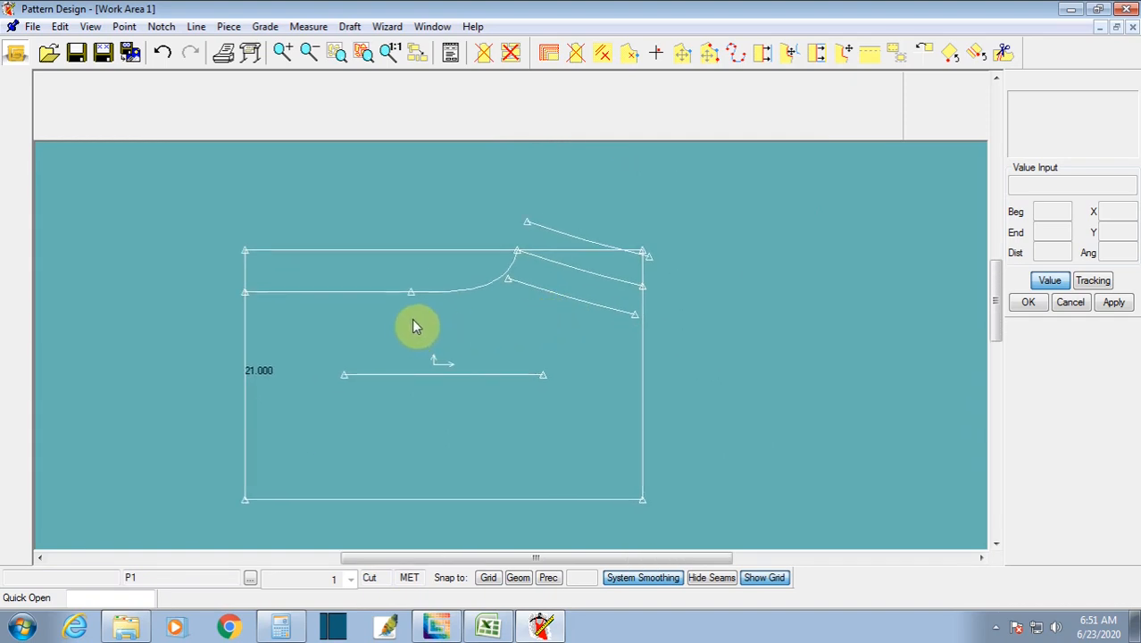
mouse_move(412, 326)
middle_mouse_down()
mouse_move(478, 332)
mouse_move(466, 311)
middle_mouse_up()
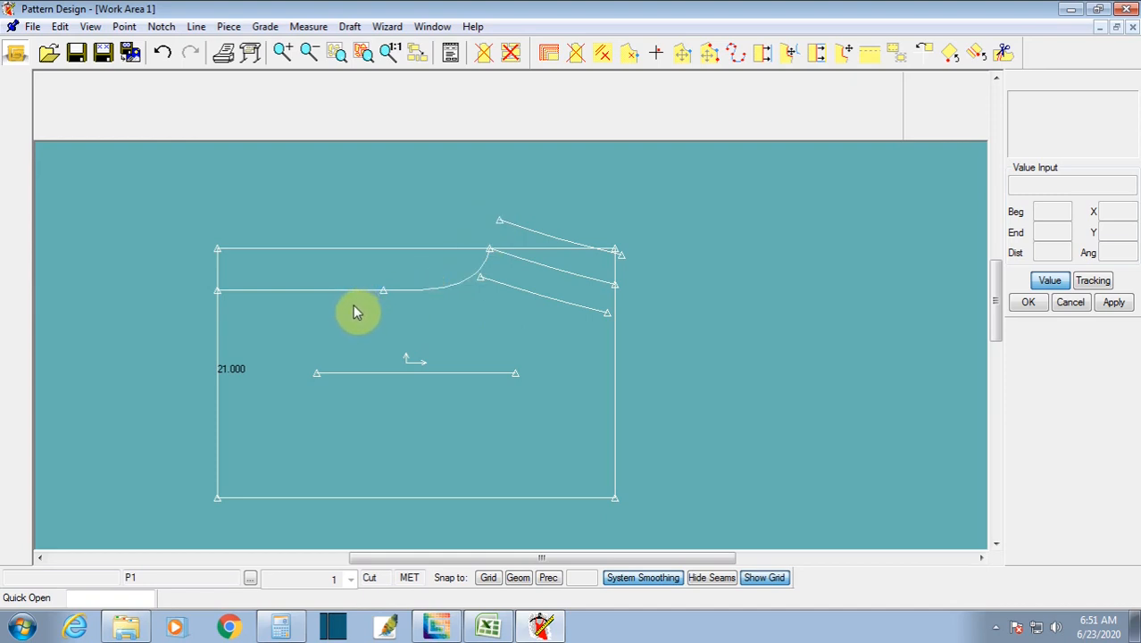
left_click(391, 331)
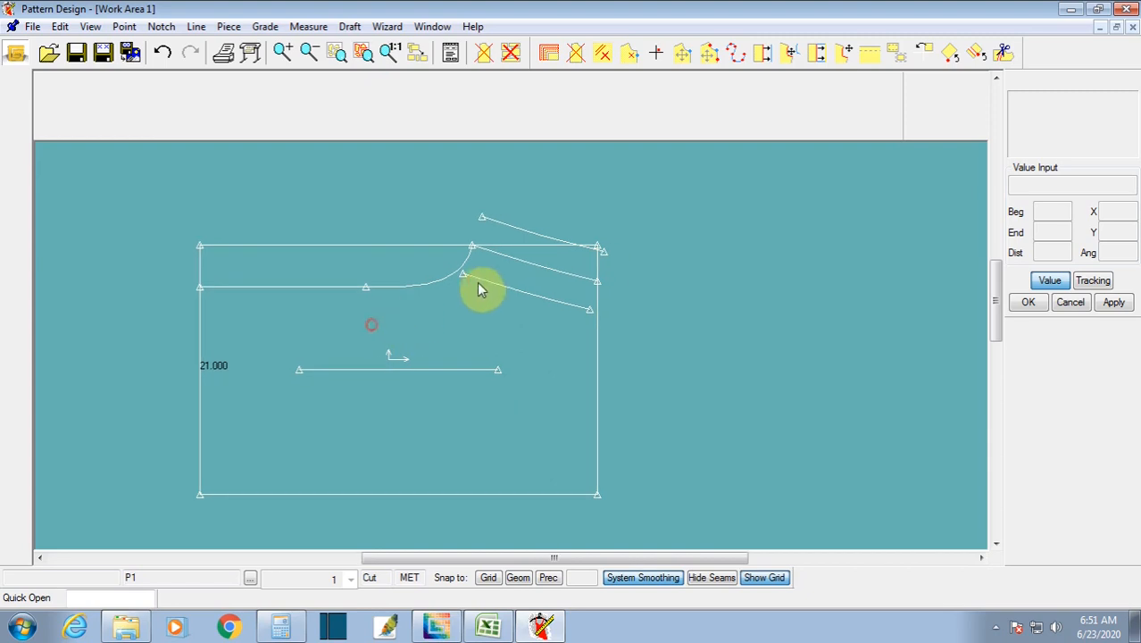
scroll(480, 284, "up", 5)
middle_click_drag(481, 316, 554, 405)
scroll(503, 352, "down", 5)
scroll(482, 334, "up", 5)
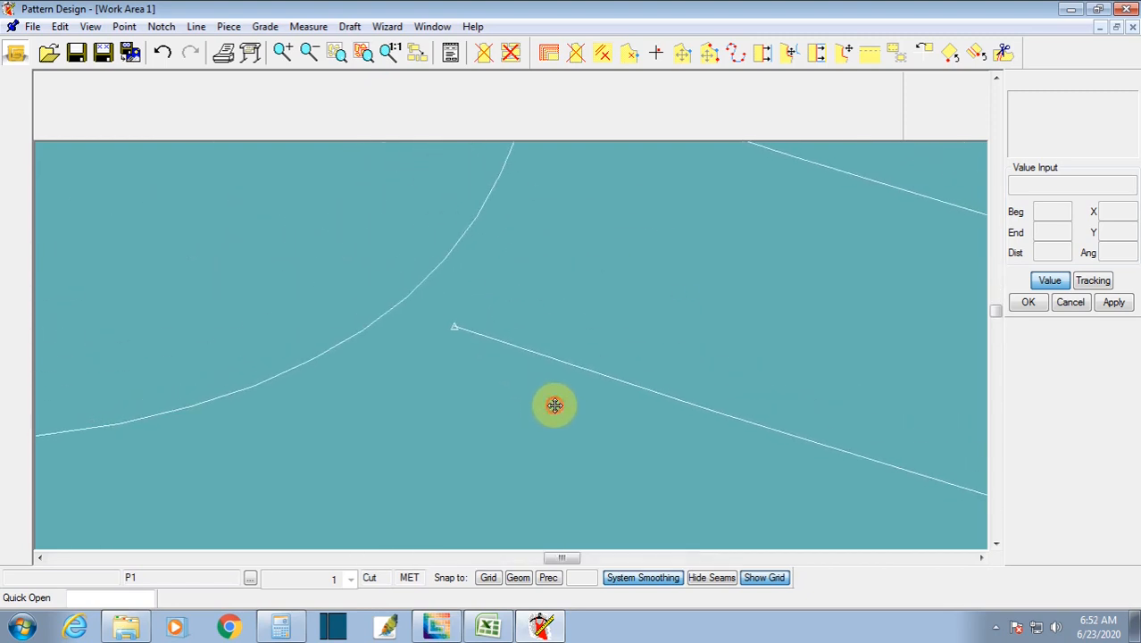
left_click(554, 406)
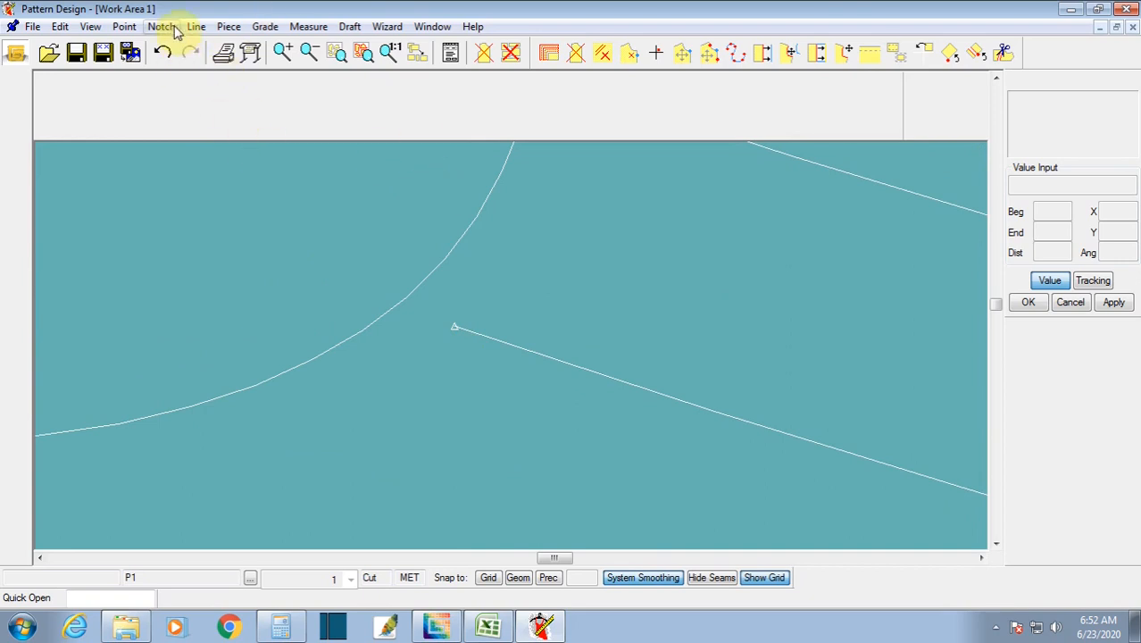
left_click(124, 26)
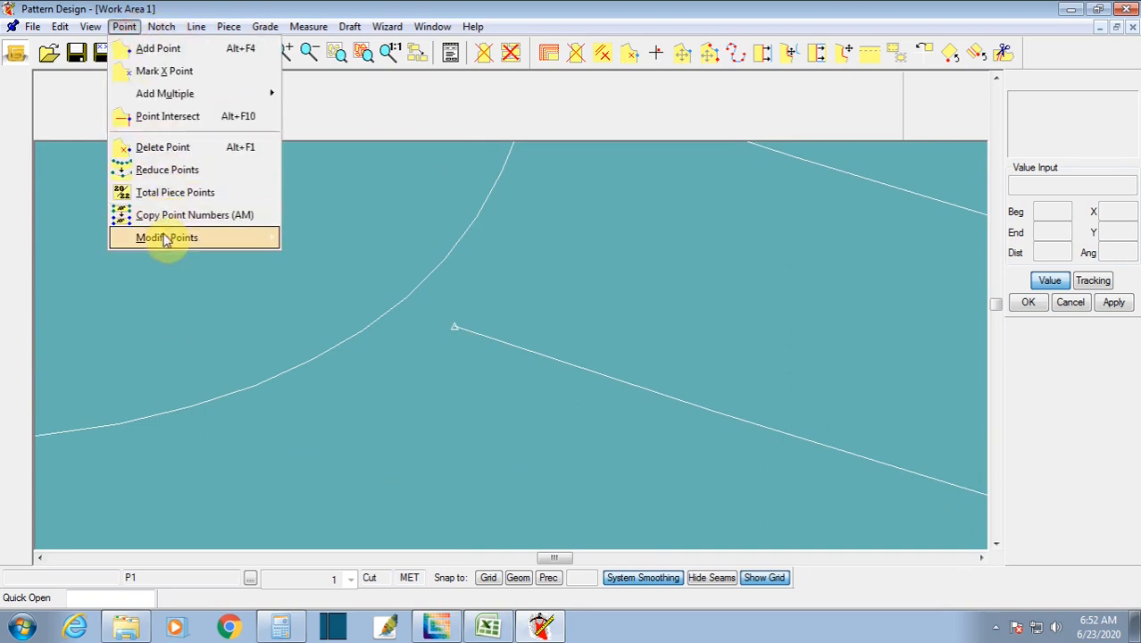
mouse_move(195, 241)
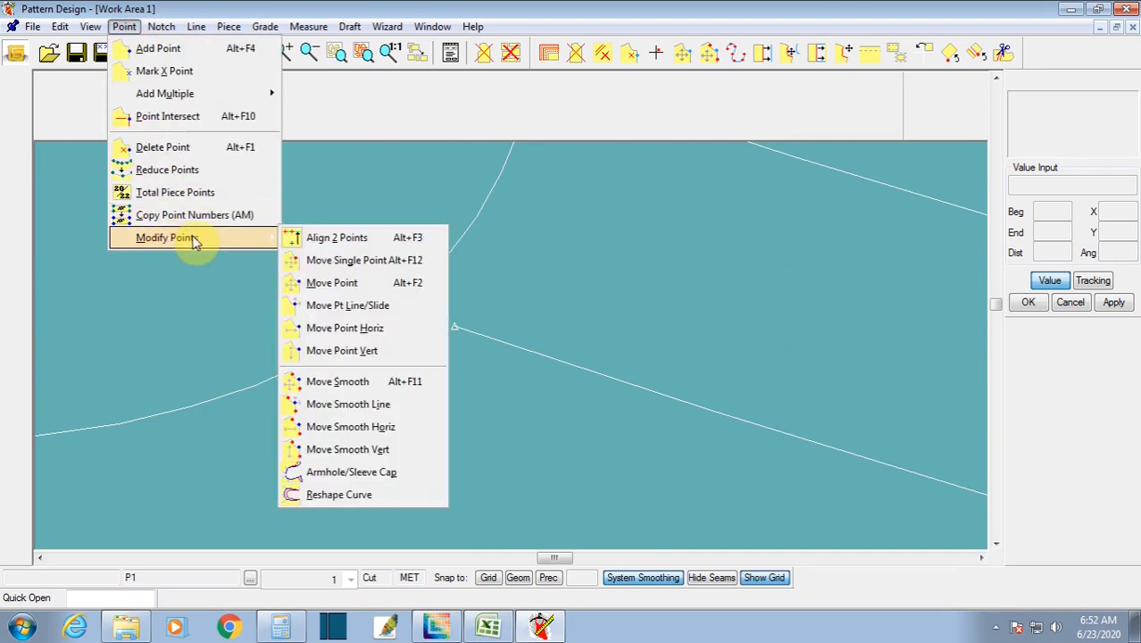
left_click(311, 386)
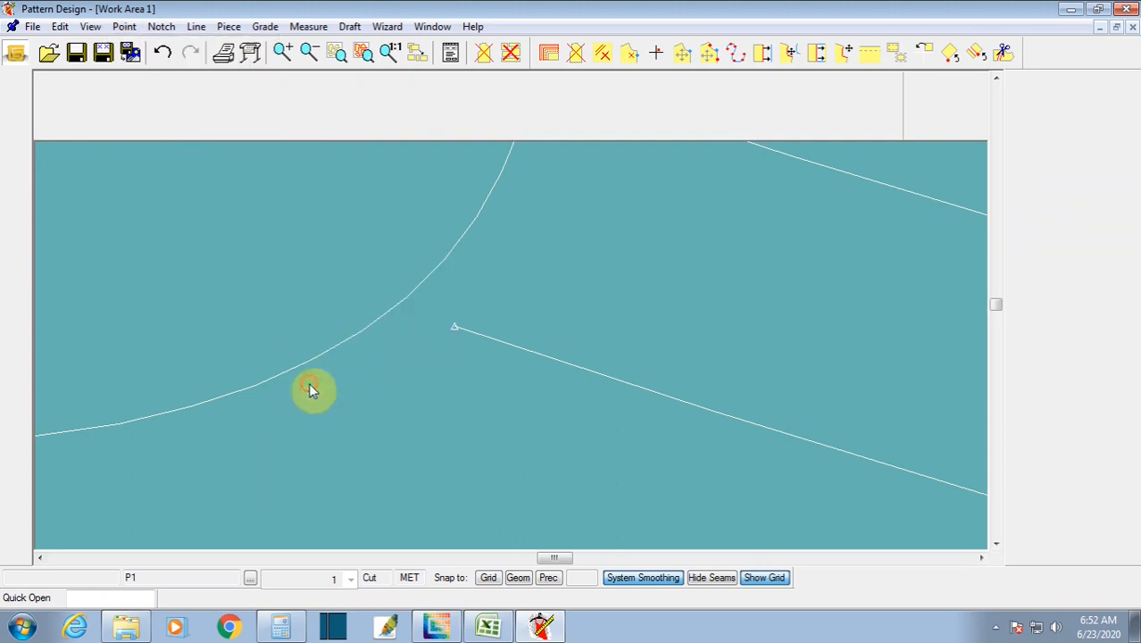
left_click(452, 327)
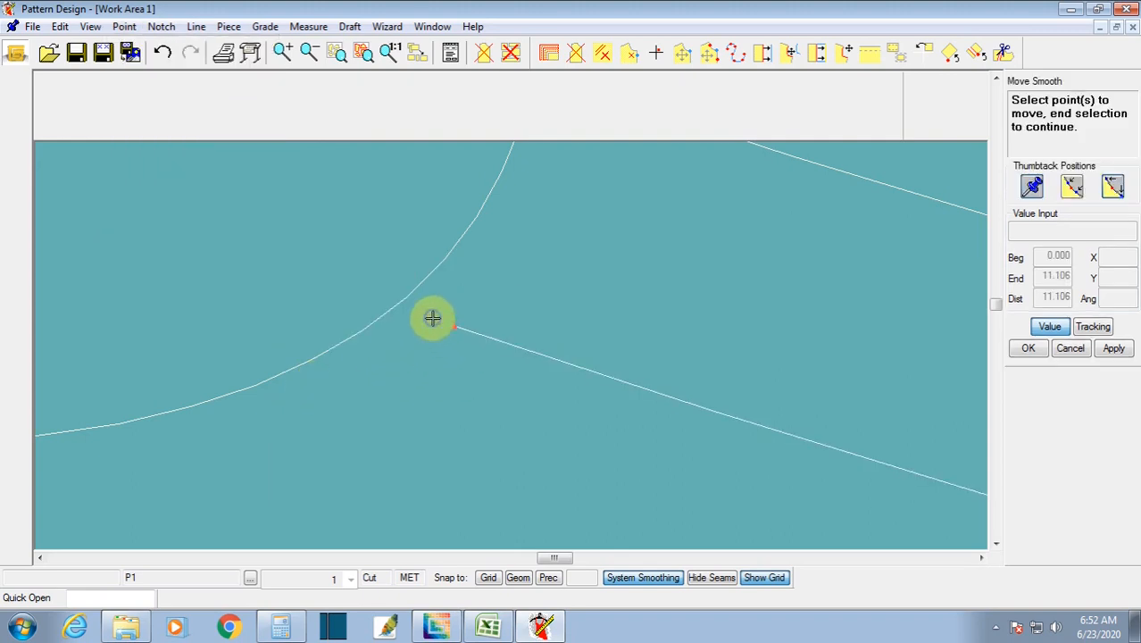
right_click(434, 316)
left_click(419, 314)
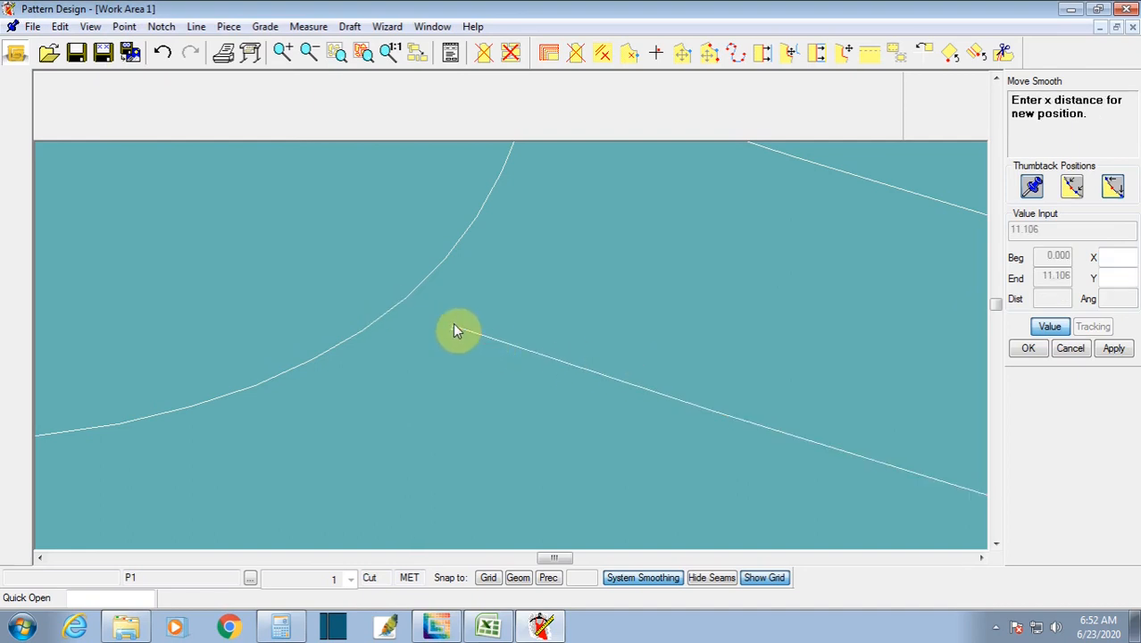
scroll(496, 408, "up", 5)
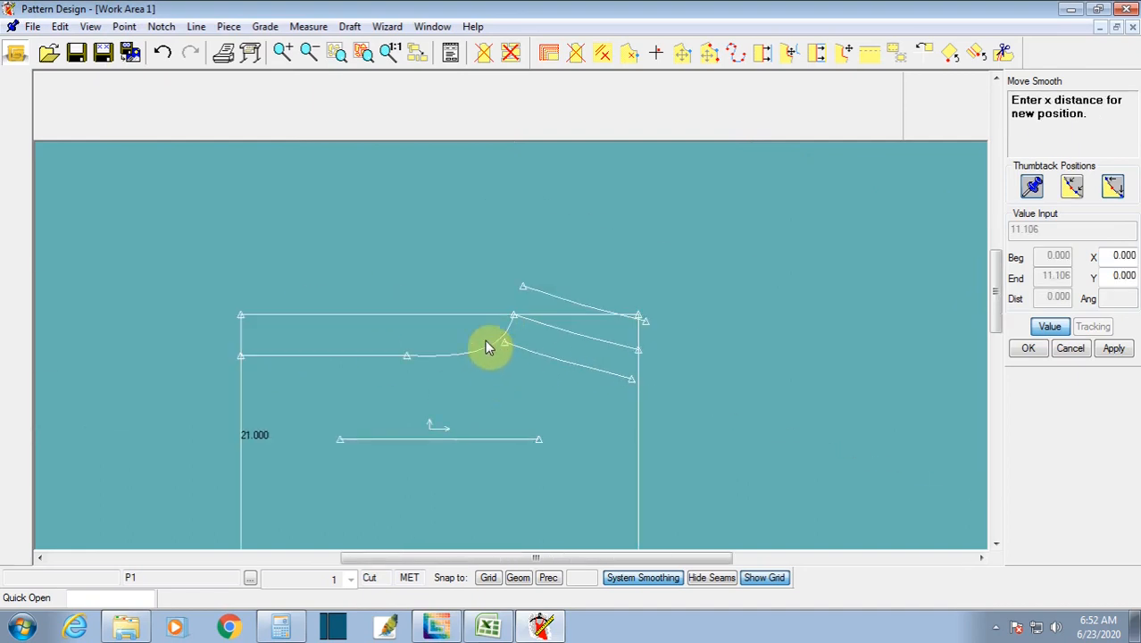
scroll(517, 383, "down", 2)
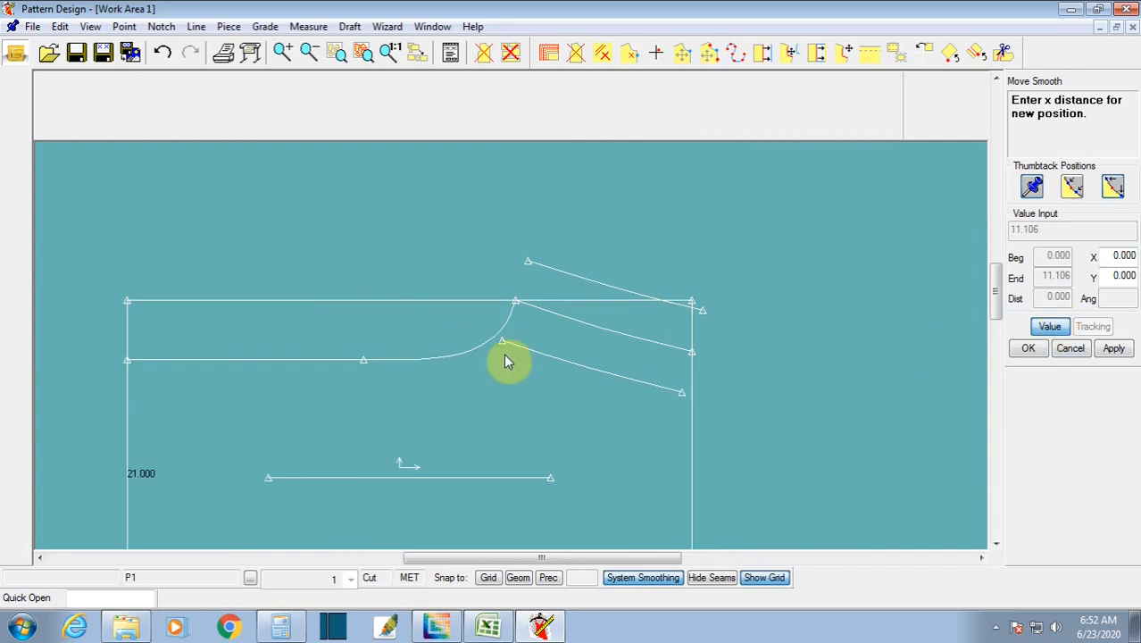
Step: Use Move Smooth to shift the inner offset line's crotch end by about 0.62 onto the crotch curve, placing it freely by cursor
left_click(122, 27)
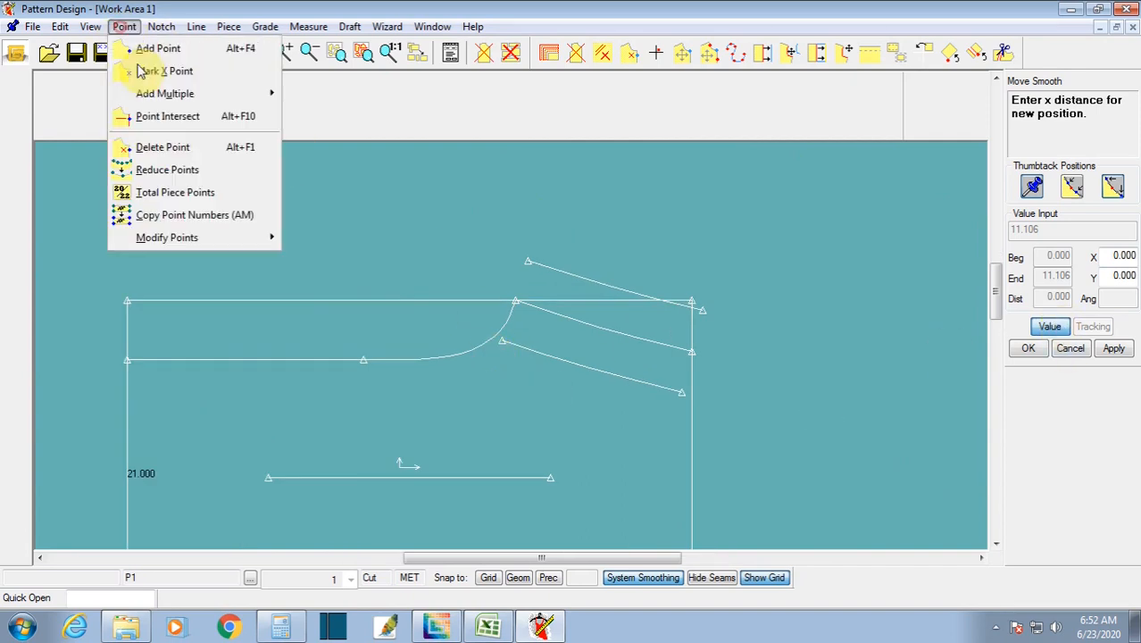
mouse_move(198, 236)
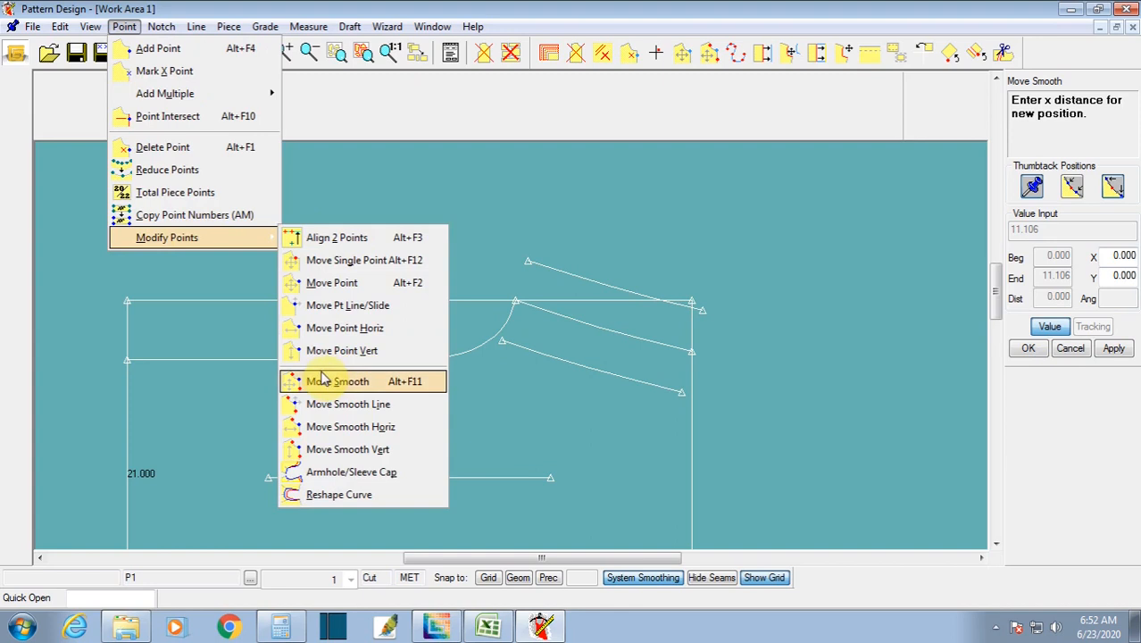
left_click(317, 388)
left_click(502, 342)
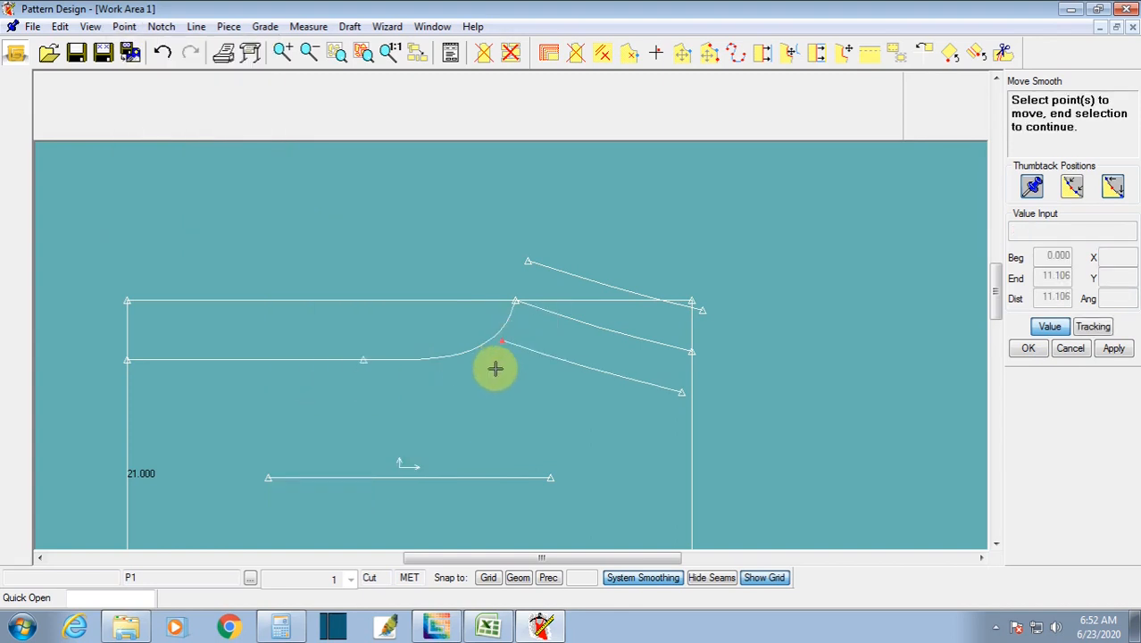
right_click(494, 370)
left_click(494, 370)
left_click(1050, 326)
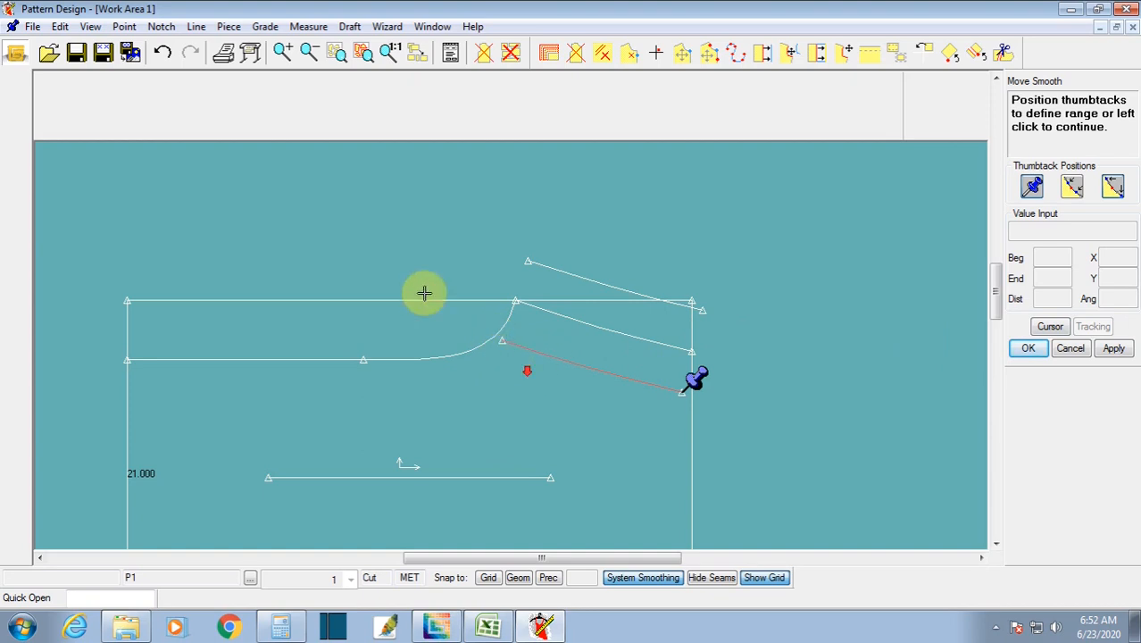
right_click(502, 329)
left_click(486, 329)
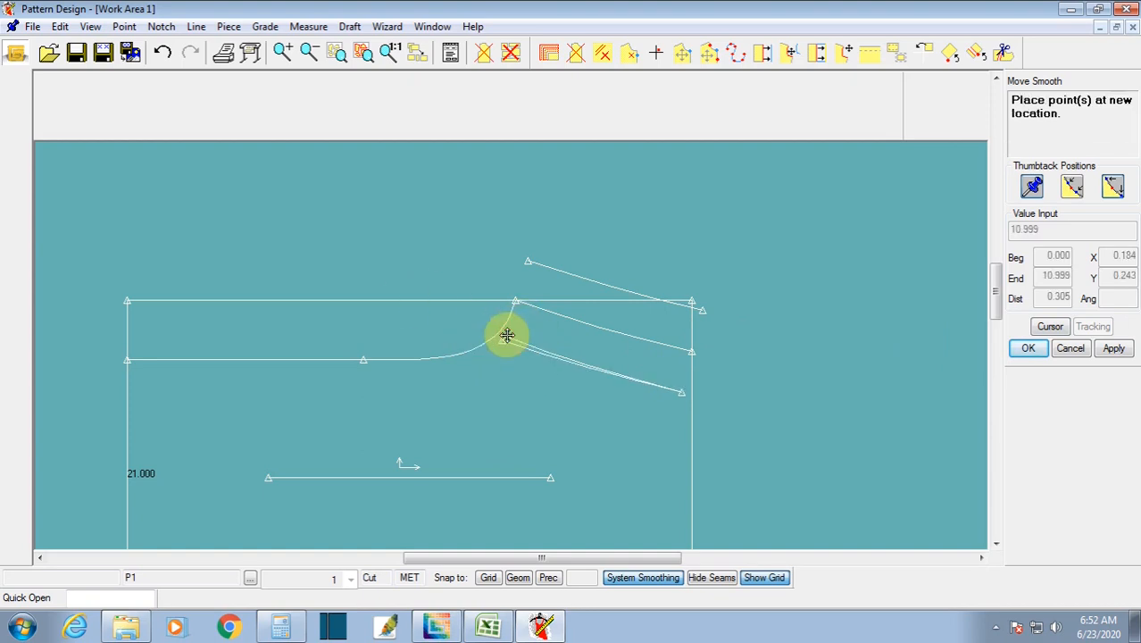
scroll(506, 334, "up", 3)
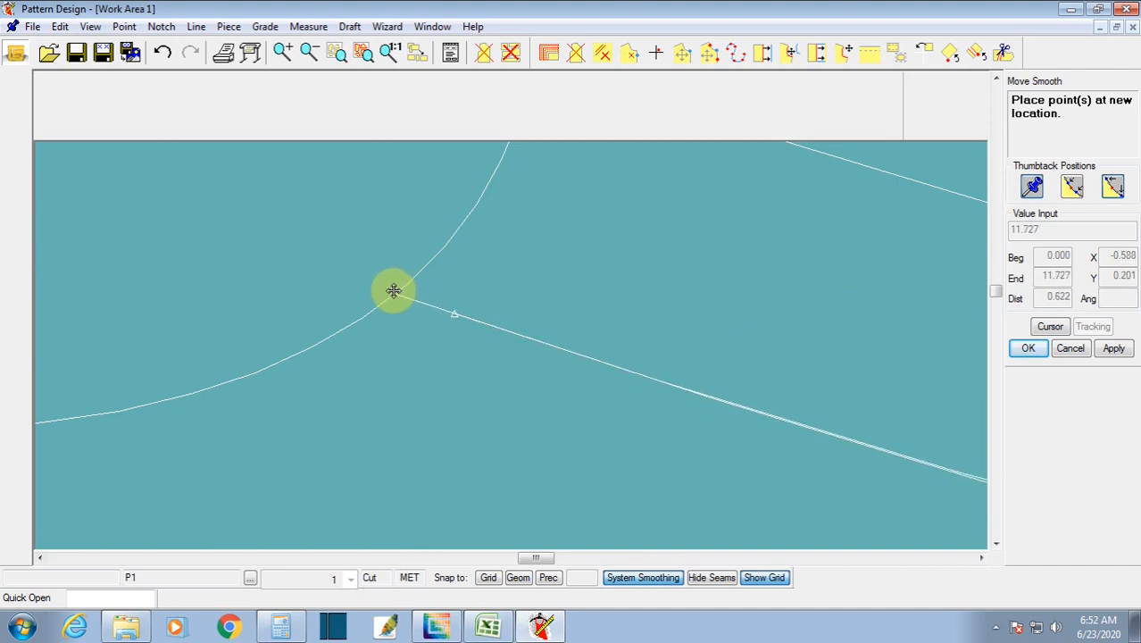
left_click(394, 290)
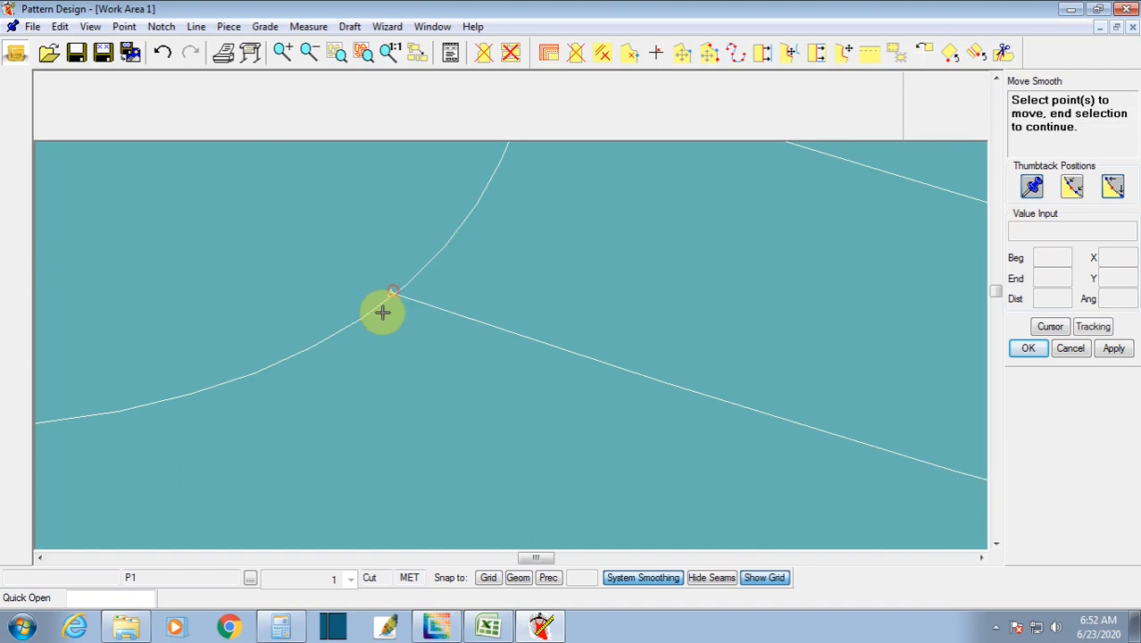
Step: Finish Move Smooth and draw a 2 Point - Curve about 12.9 long from the outer inseam's crotch end to the end of the straight rise line
right_click(425, 331)
left_click(427, 333)
scroll(502, 343, "down", 3)
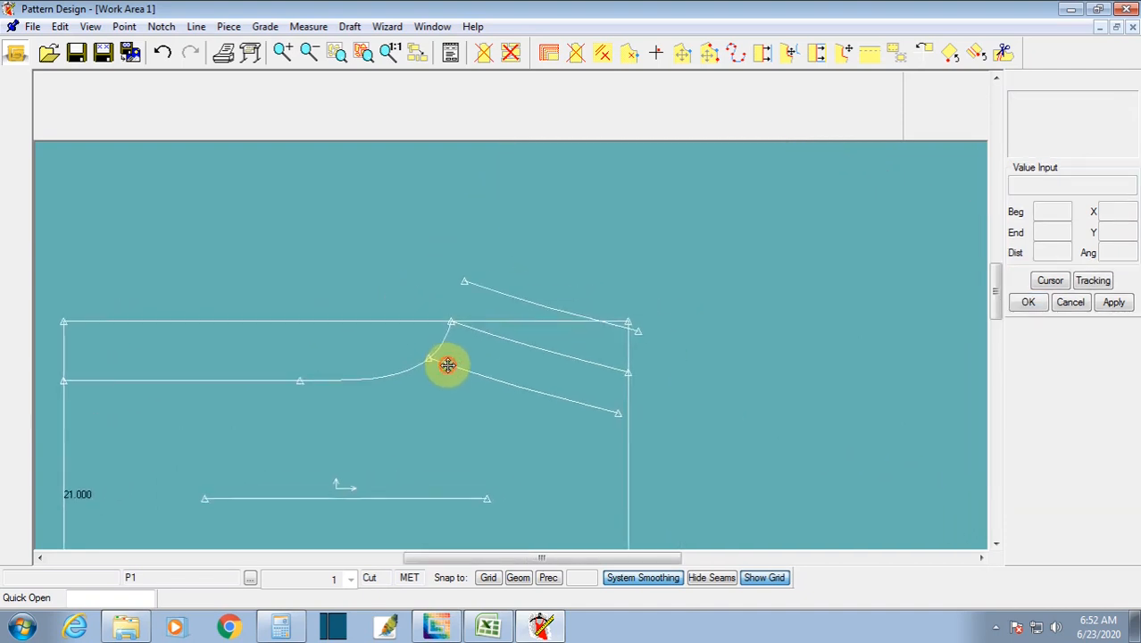
left_click(517, 358)
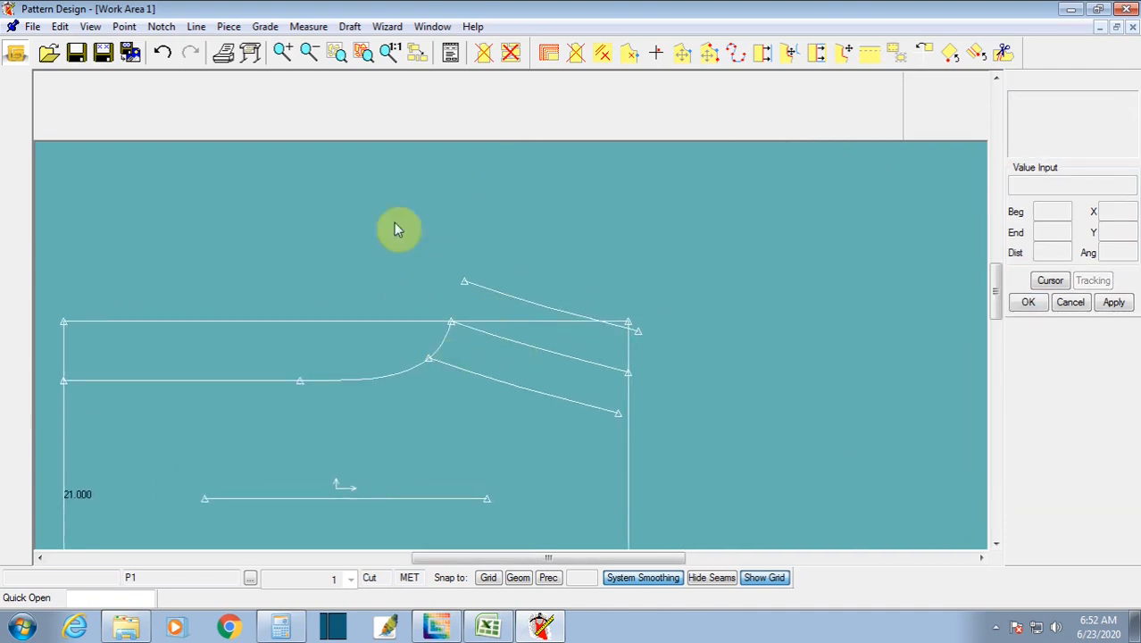
left_click(195, 26)
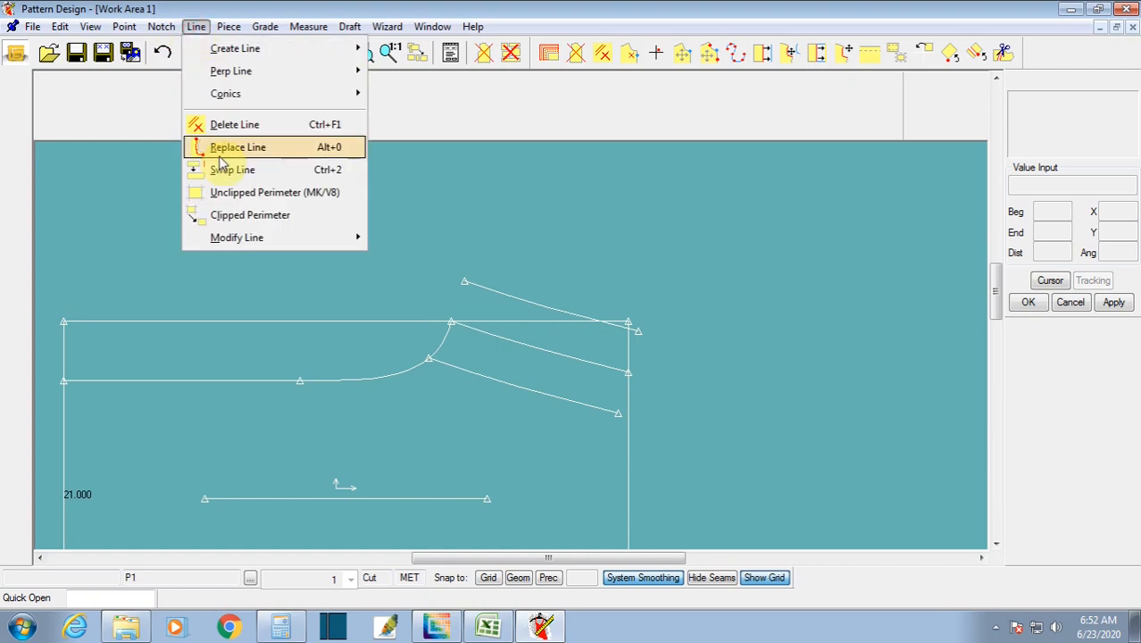
mouse_move(213, 48)
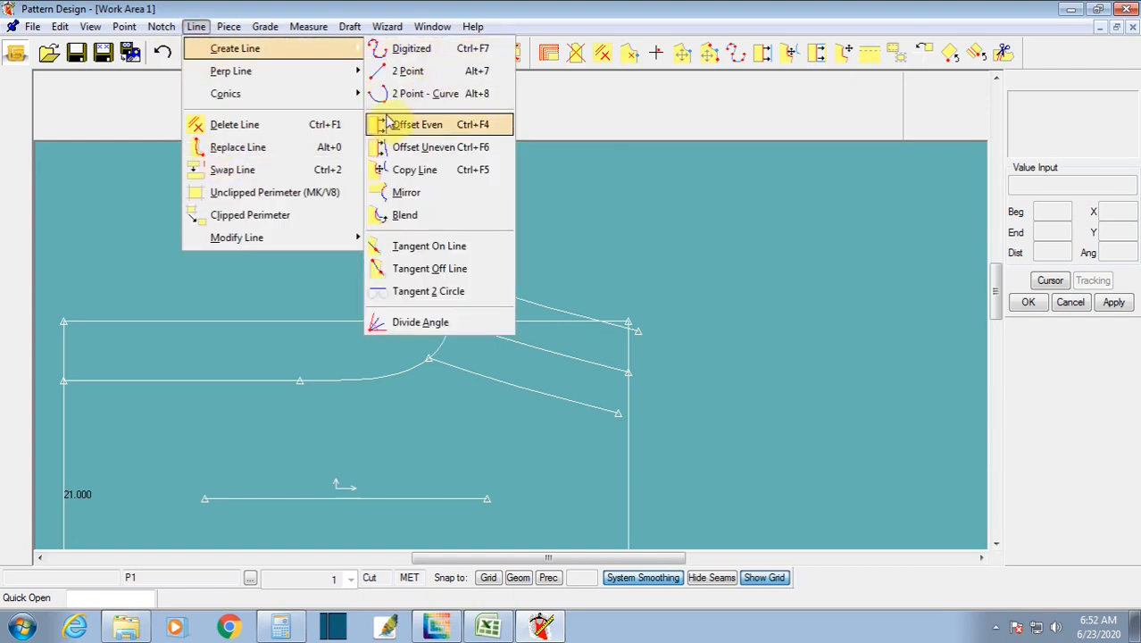
left_click(402, 93)
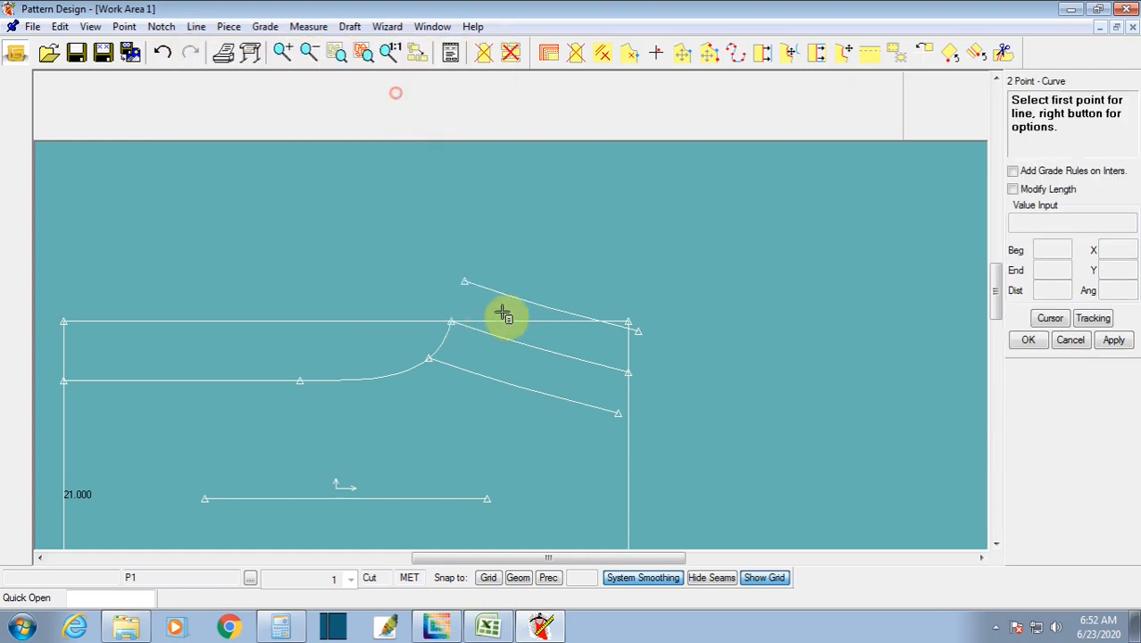
left_click(464, 275)
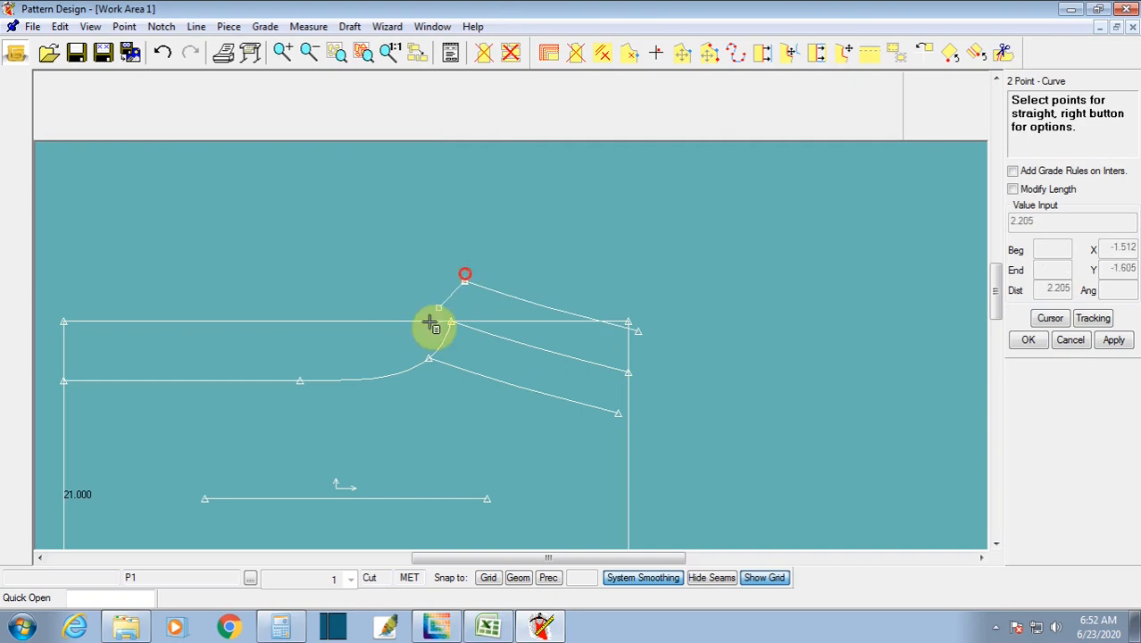
left_click(306, 383)
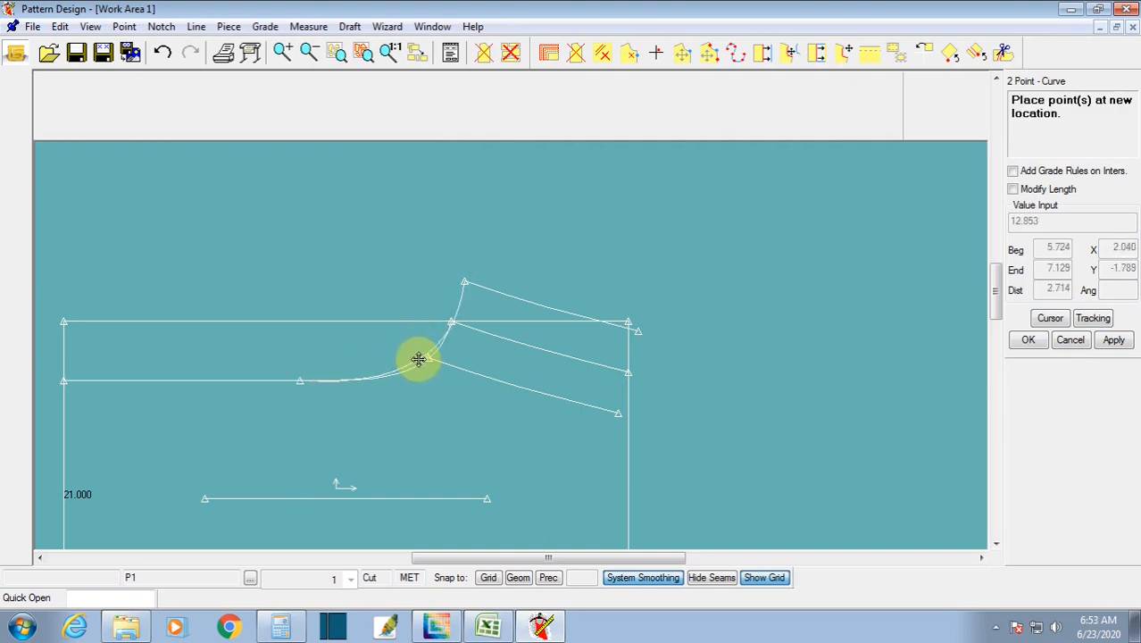
left_click(418, 358)
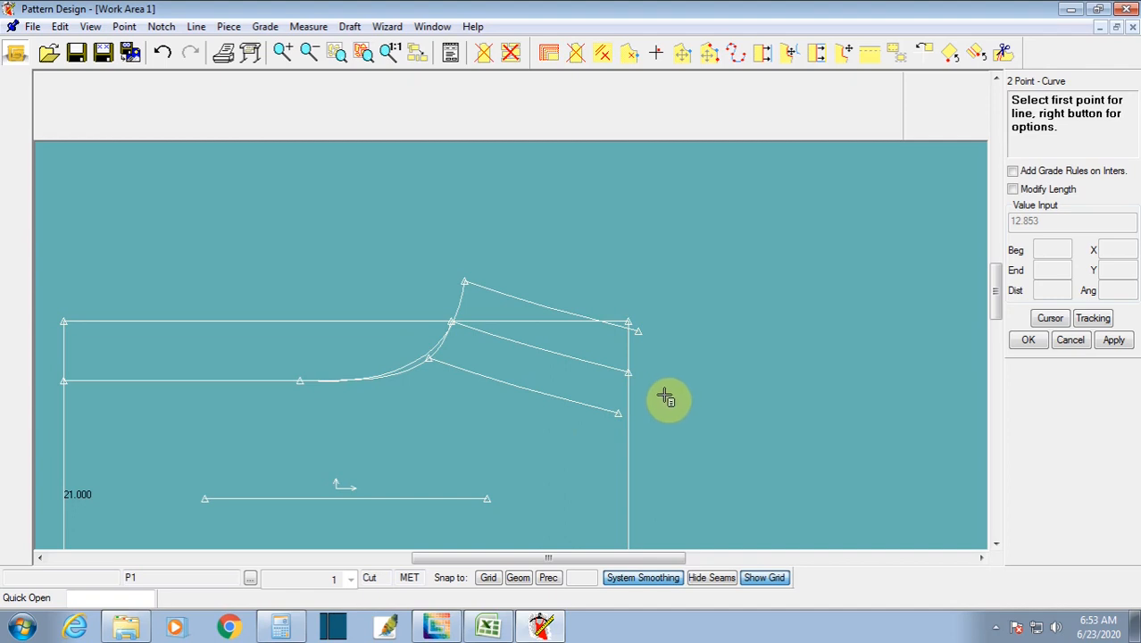
right_click(593, 377)
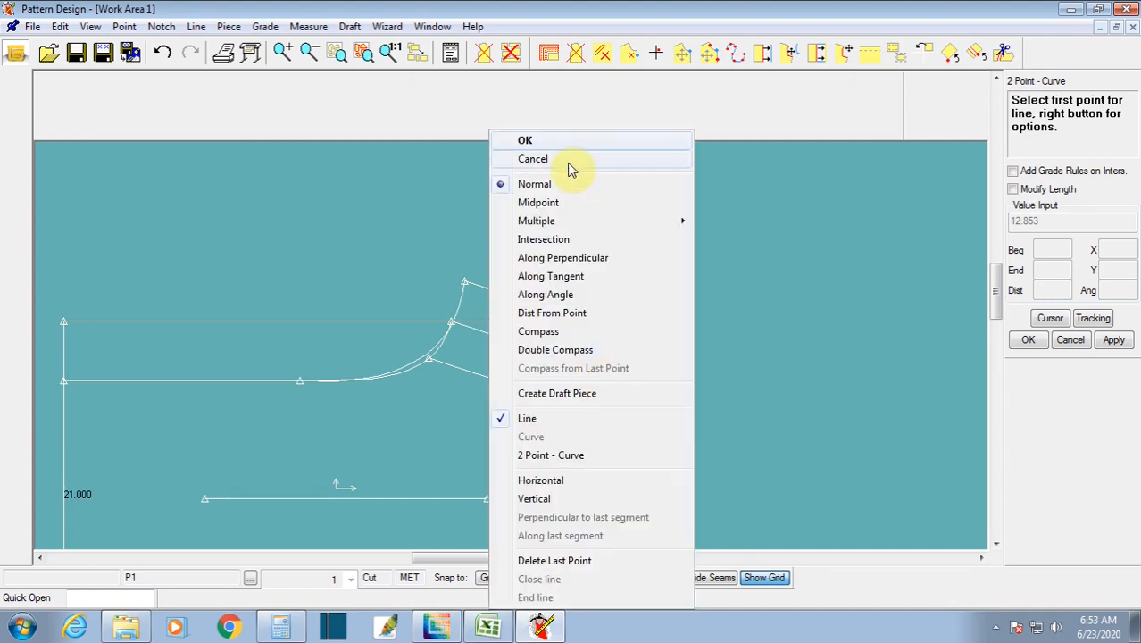
left_click(568, 159)
Step: Draw a slightly bowed 2 Point - Curve hem from the outer inseam line's hem end to the corner of the side and hem lines
scroll(575, 380, "up", 3)
scroll(515, 341, "down", 2)
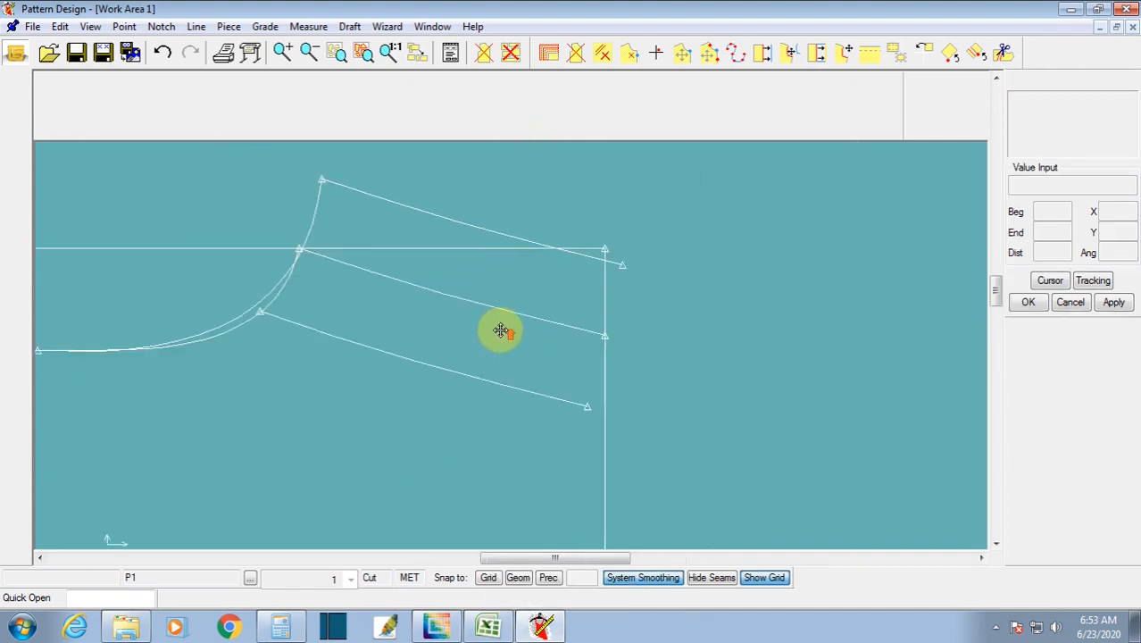
middle_click_drag(502, 329, 431, 295)
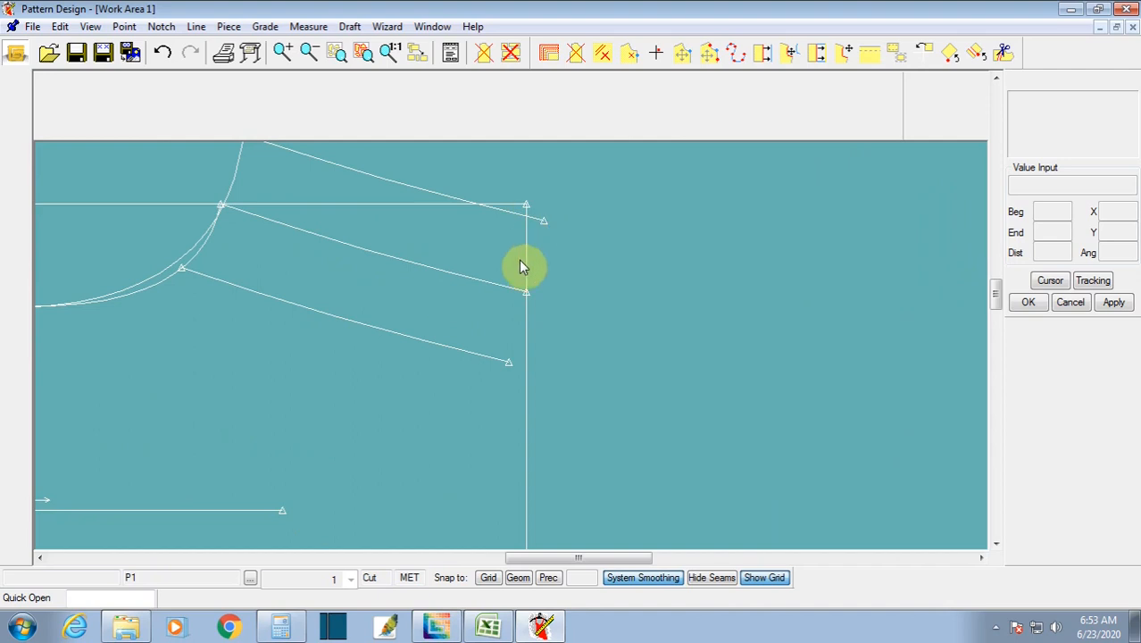
middle_click_drag(522, 266, 476, 251)
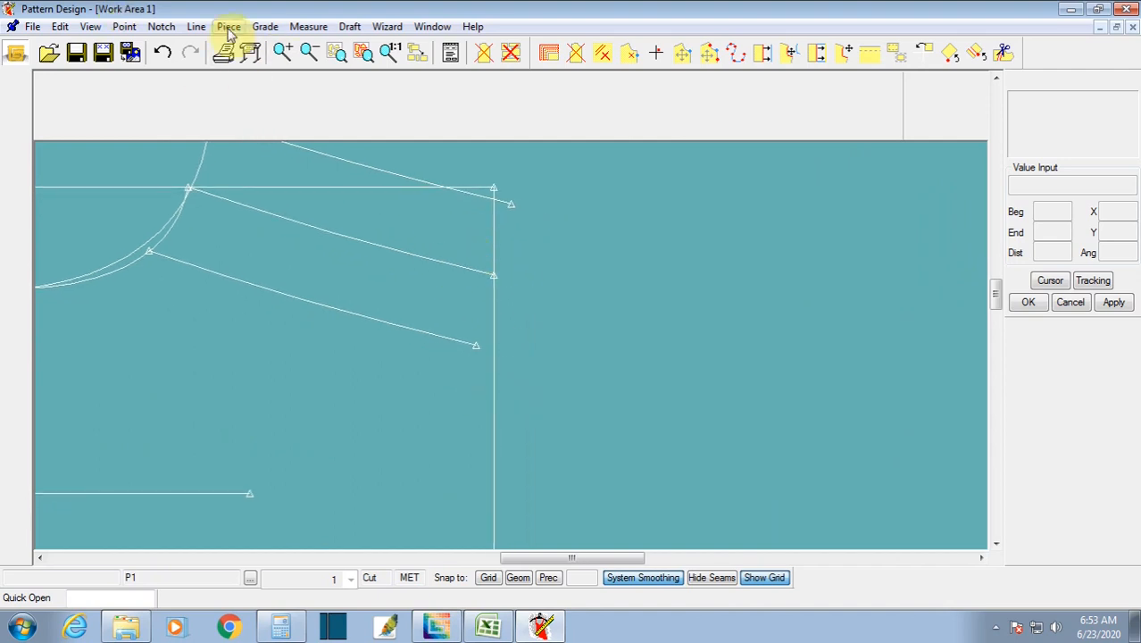
left_click(196, 27)
mouse_move(228, 48)
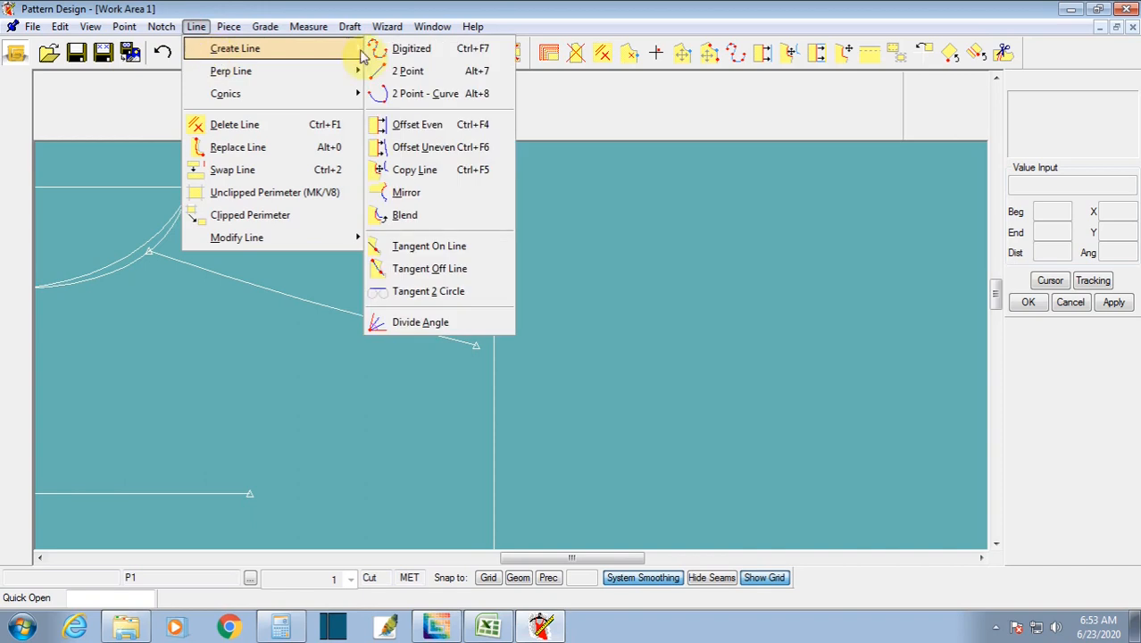
left_click(419, 93)
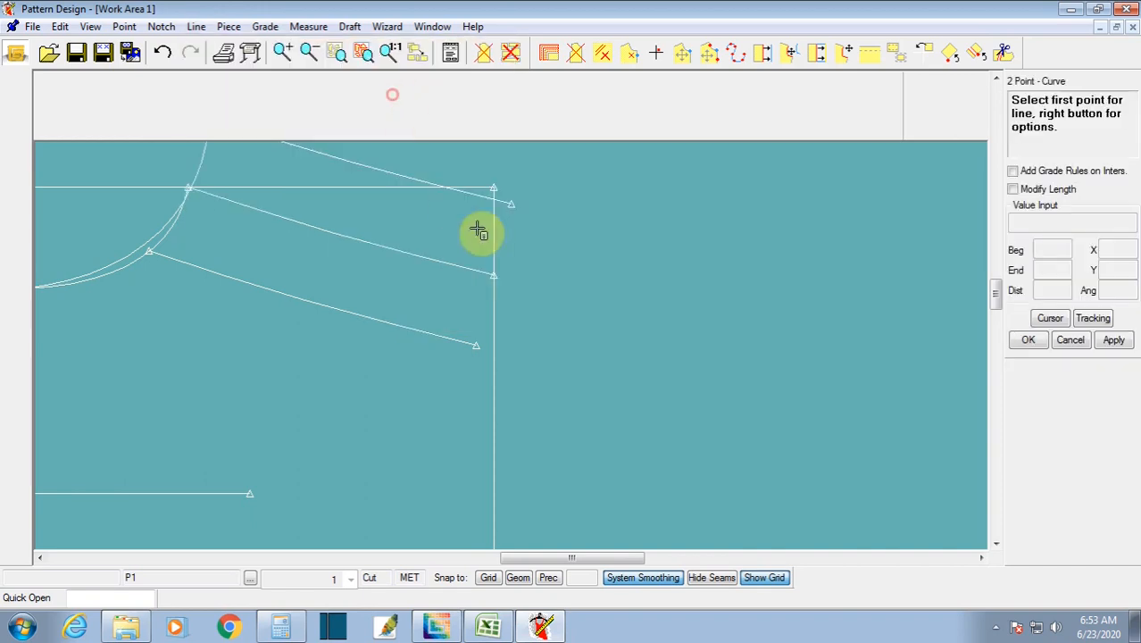
left_click(520, 206)
scroll(517, 312, "down", 2)
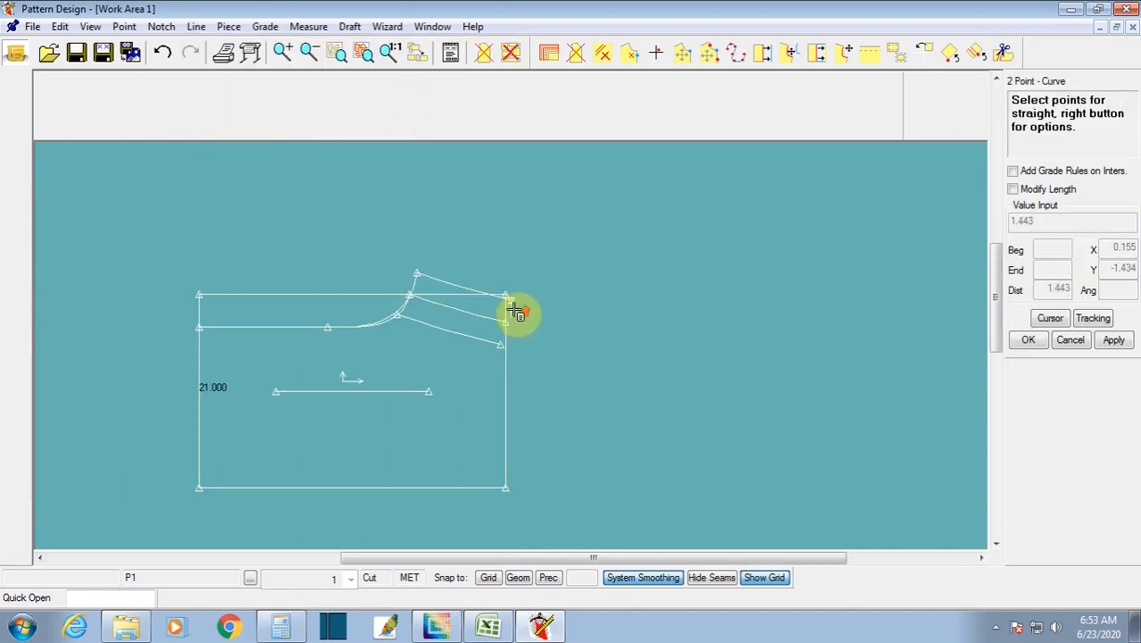
left_click(508, 489)
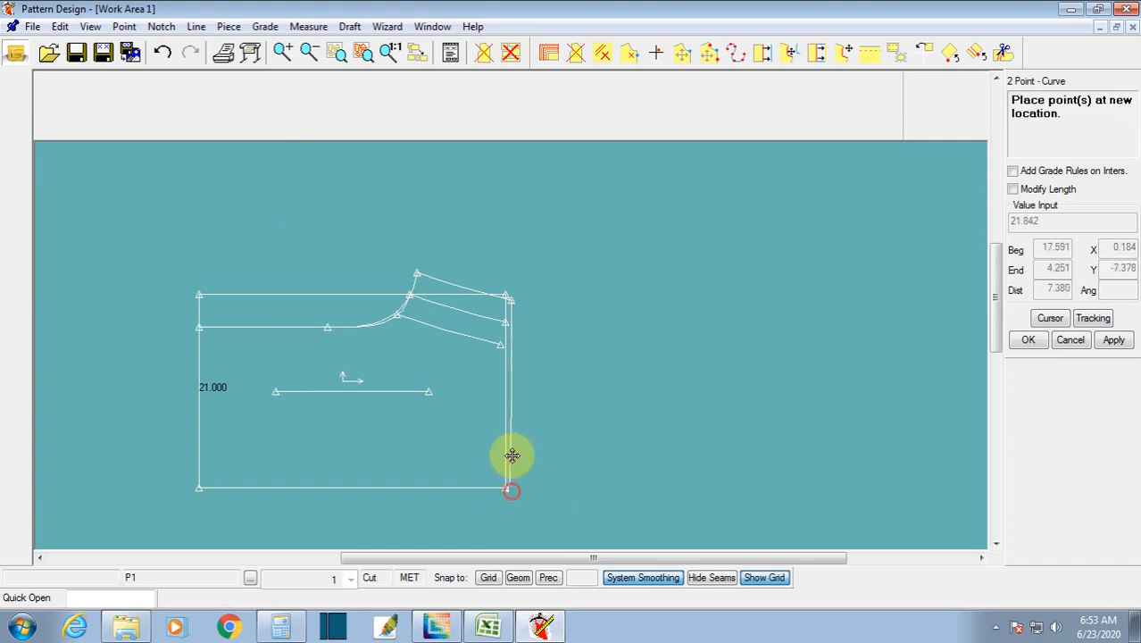
left_click(508, 365)
right_click(522, 338)
left_click(480, 138)
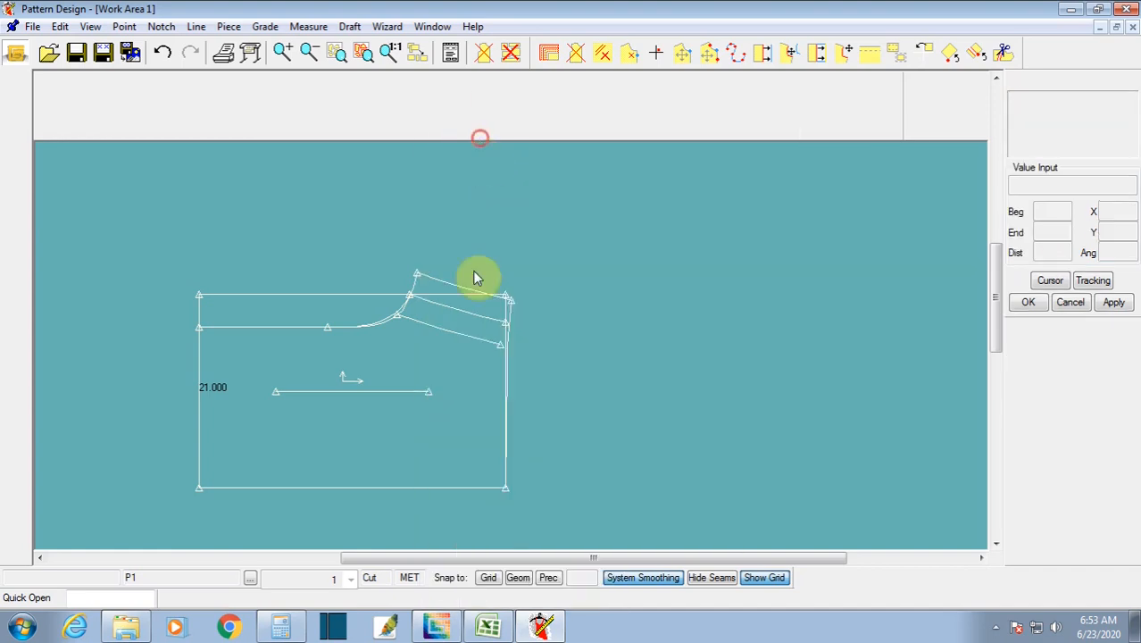
Step: Draw a 2 Point - Curve hem about 15.6 long from the inner inseam line's hem end to the side seam corner
scroll(474, 383, "up", 2)
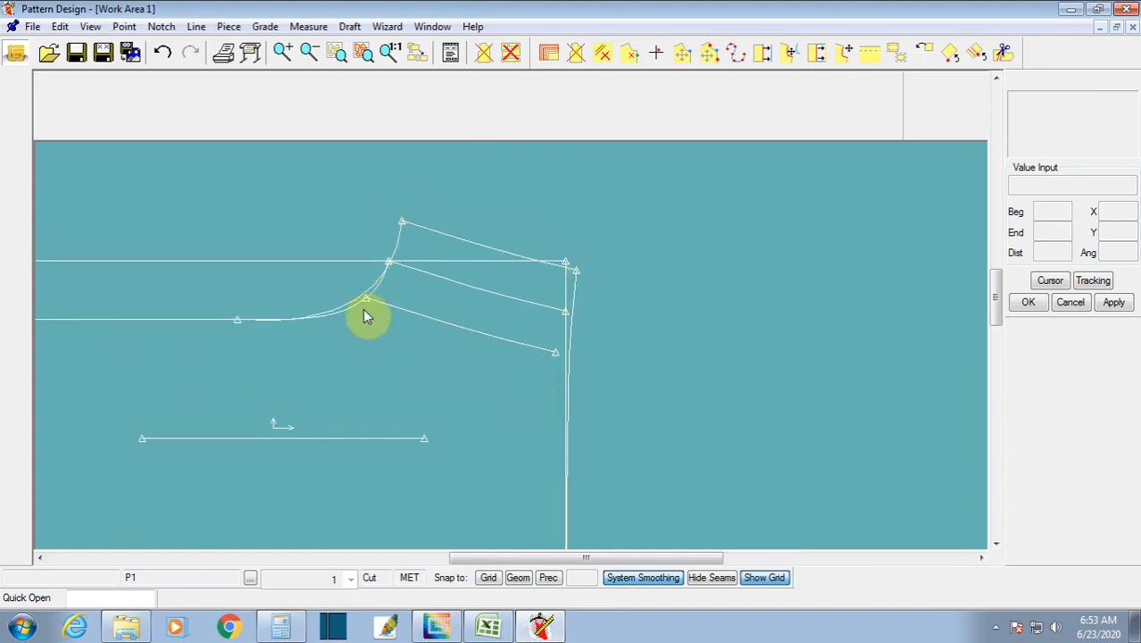
middle_click_drag(476, 375, 591, 278)
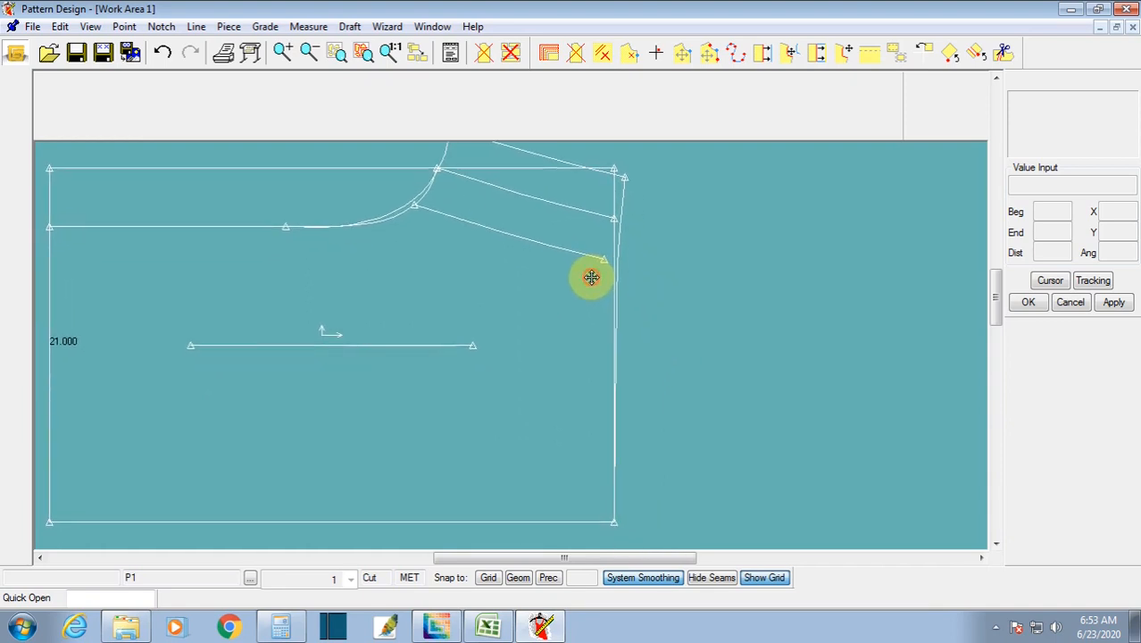
left_click(198, 29)
mouse_move(234, 52)
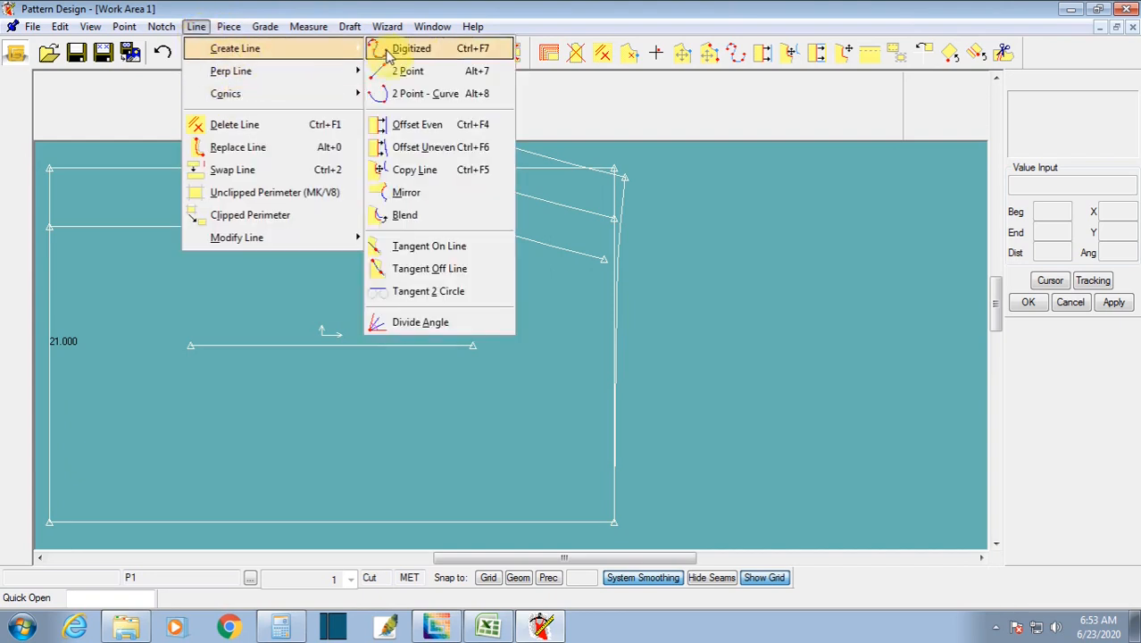
left_click(388, 95)
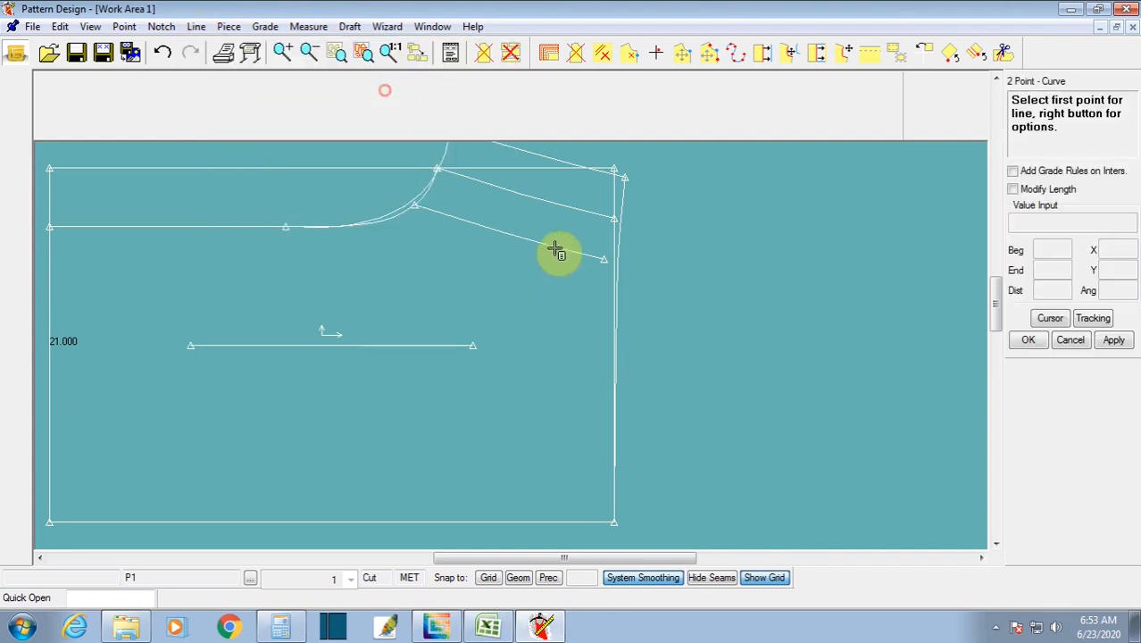
left_click(606, 260)
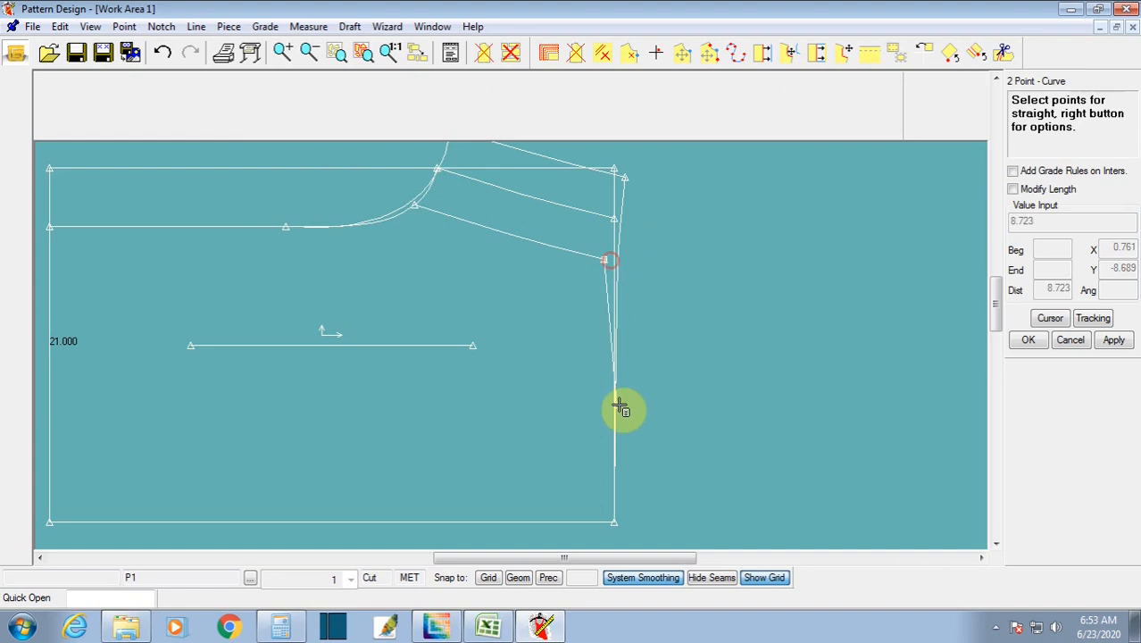
left_click(615, 502)
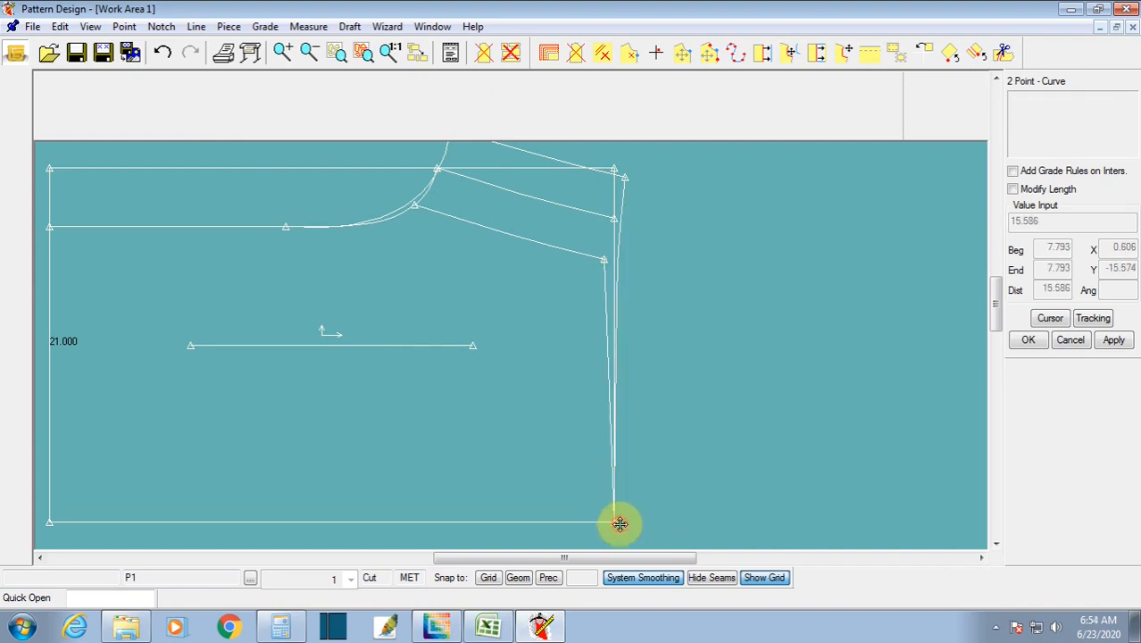
left_click(617, 523)
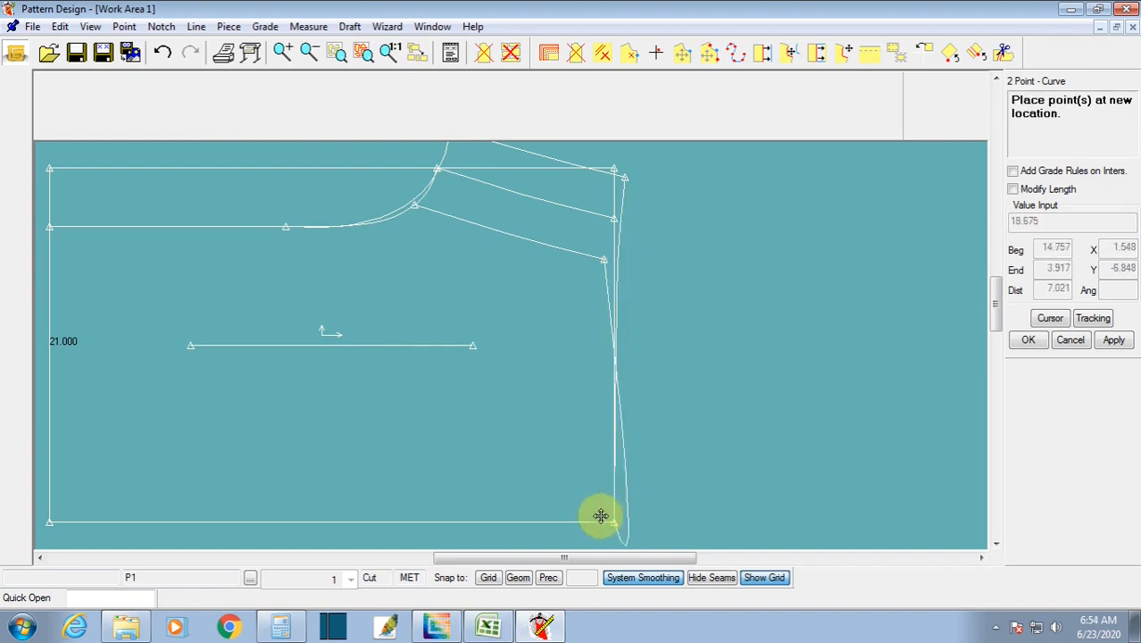
left_click(613, 390)
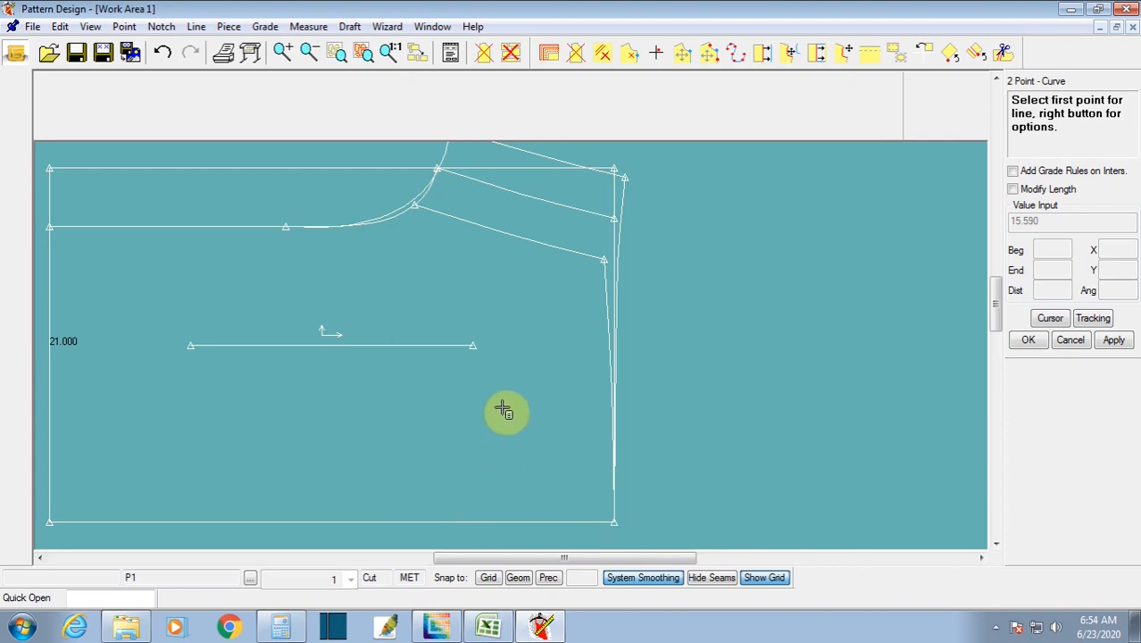
right_click(533, 340)
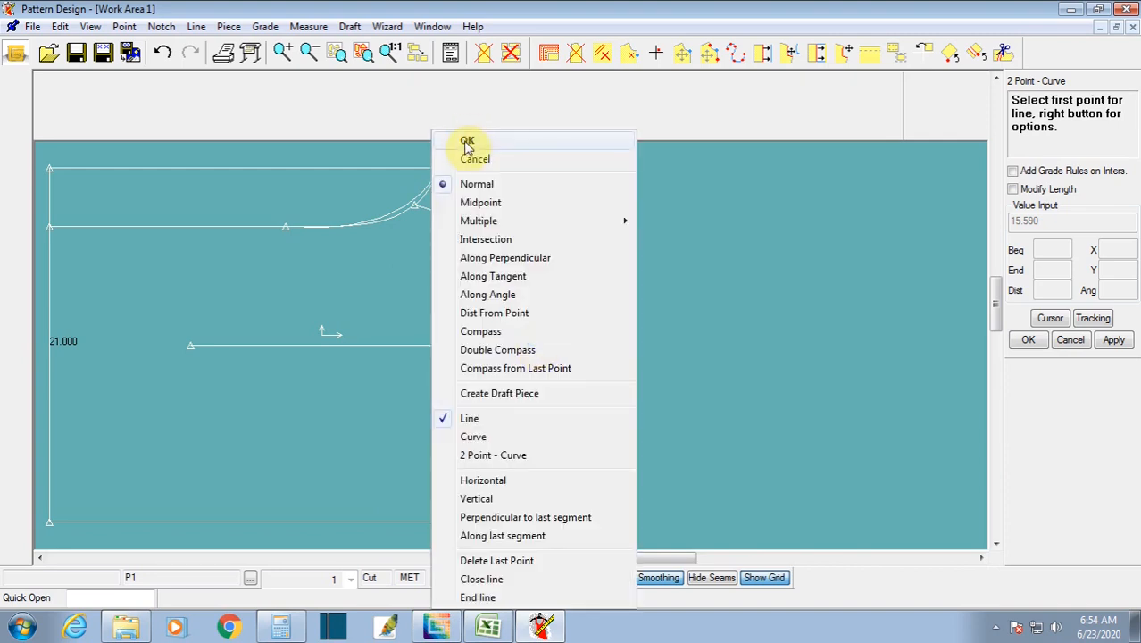
left_click(471, 157)
Step: Start tracing a piece, selecting the outer crotch curve, rise line, waist, side seam, outer hem curve and outer inseam as its perimeter
mouse_move(474, 283)
middle_mouse_down()
mouse_move(544, 313)
mouse_move(483, 280)
middle_mouse_up()
scroll(544, 313, "down", 2)
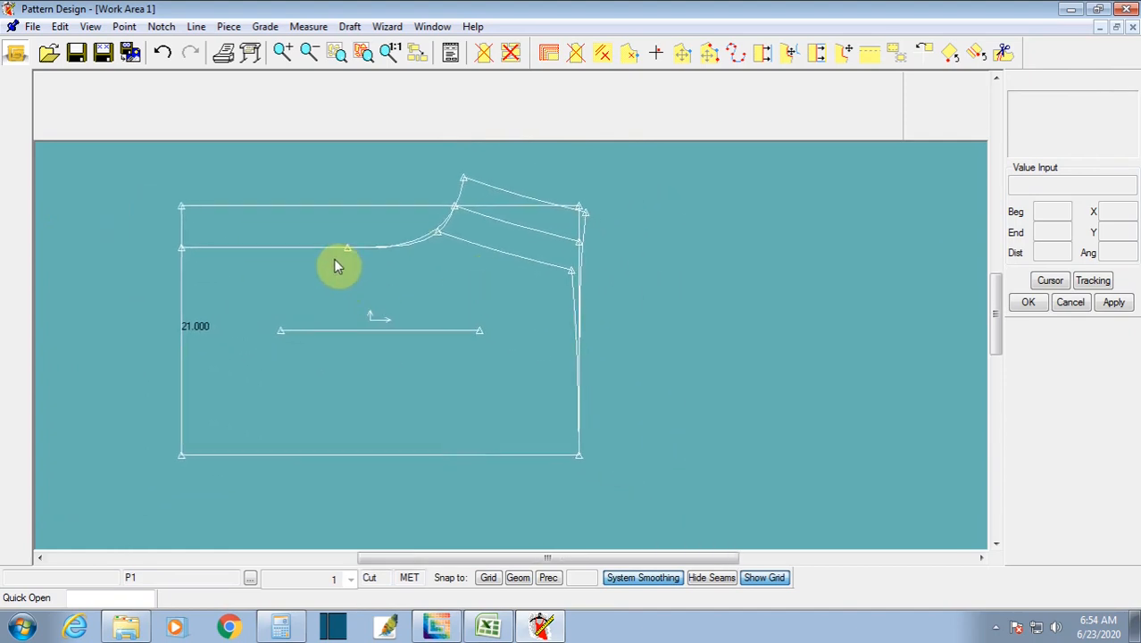
left_click(227, 27)
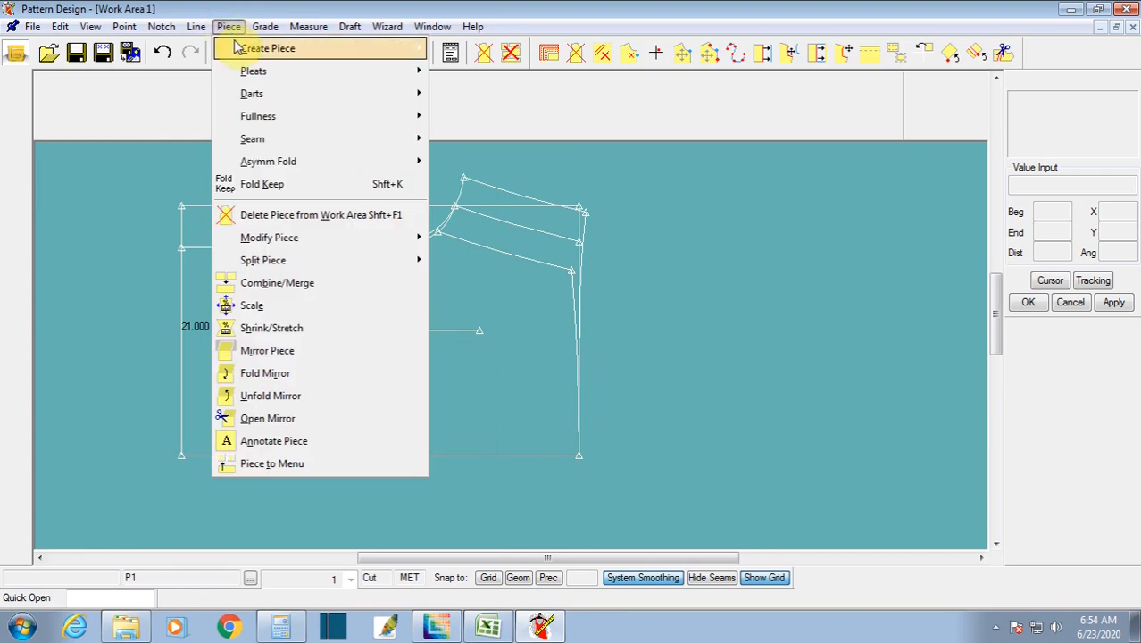
mouse_move(283, 52)
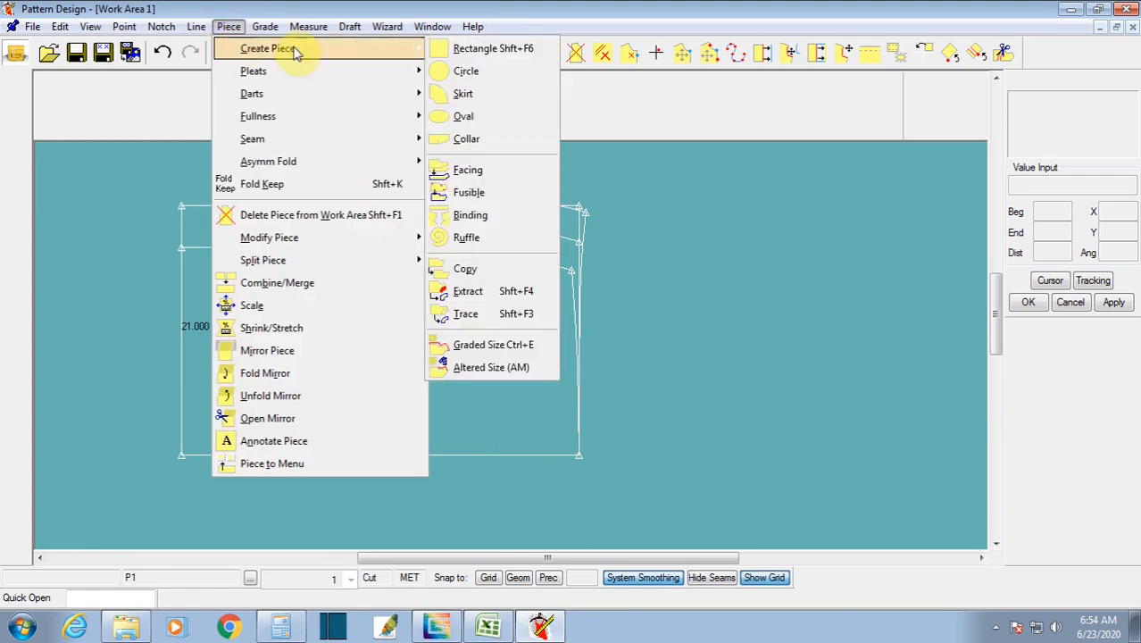
left_click(451, 317)
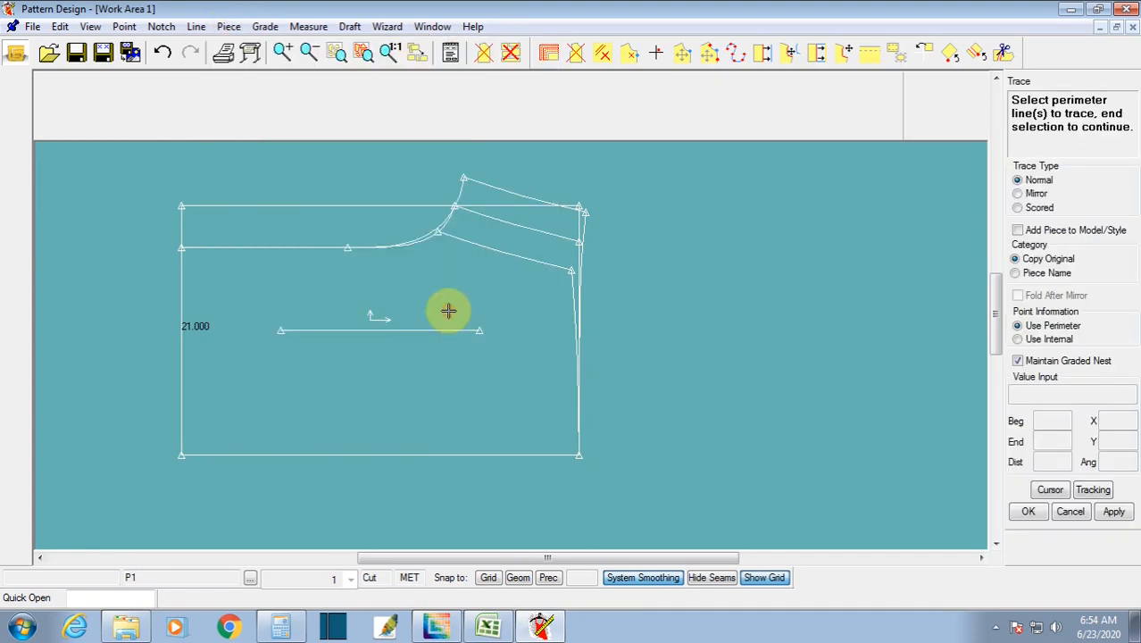
left_click(460, 196)
left_click(283, 247)
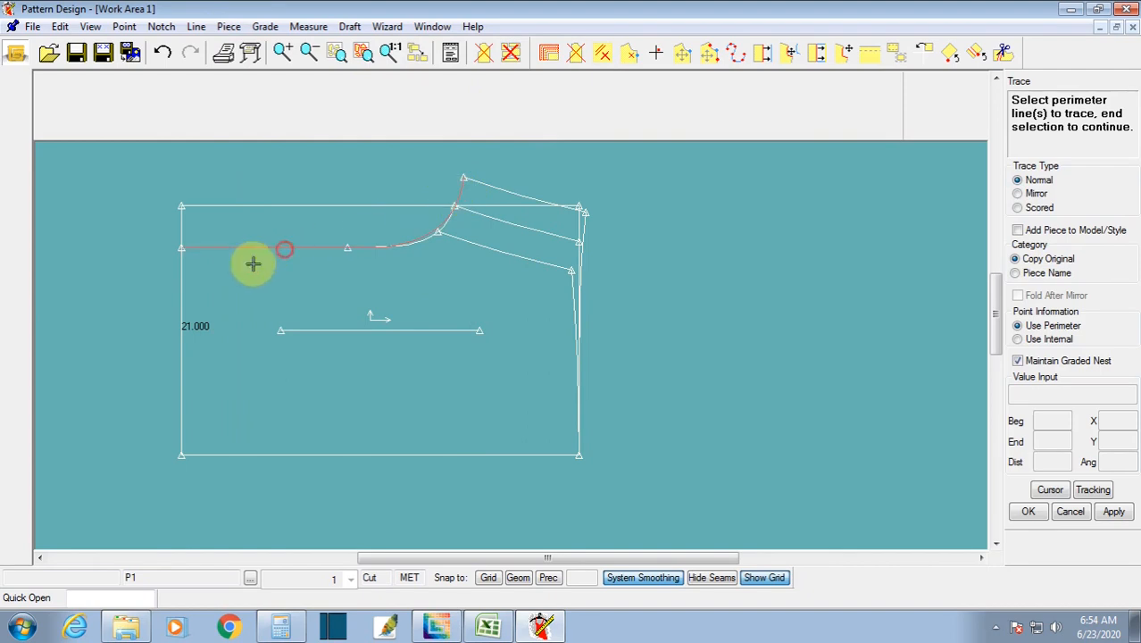
left_click(183, 300)
left_click(314, 455)
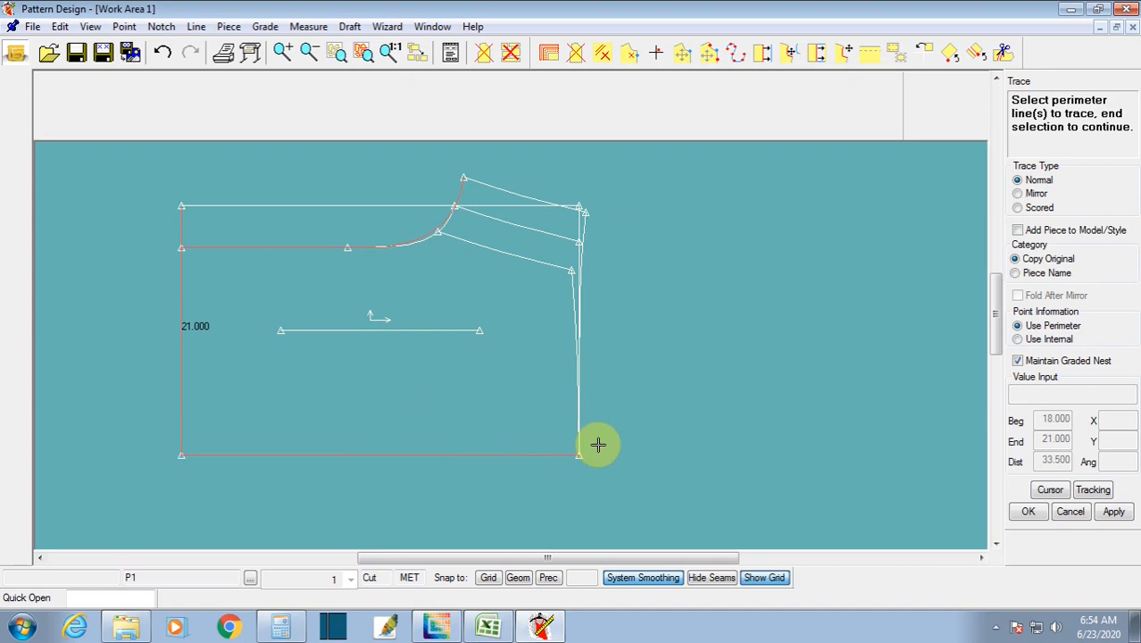
left_click(582, 229)
left_click(498, 186)
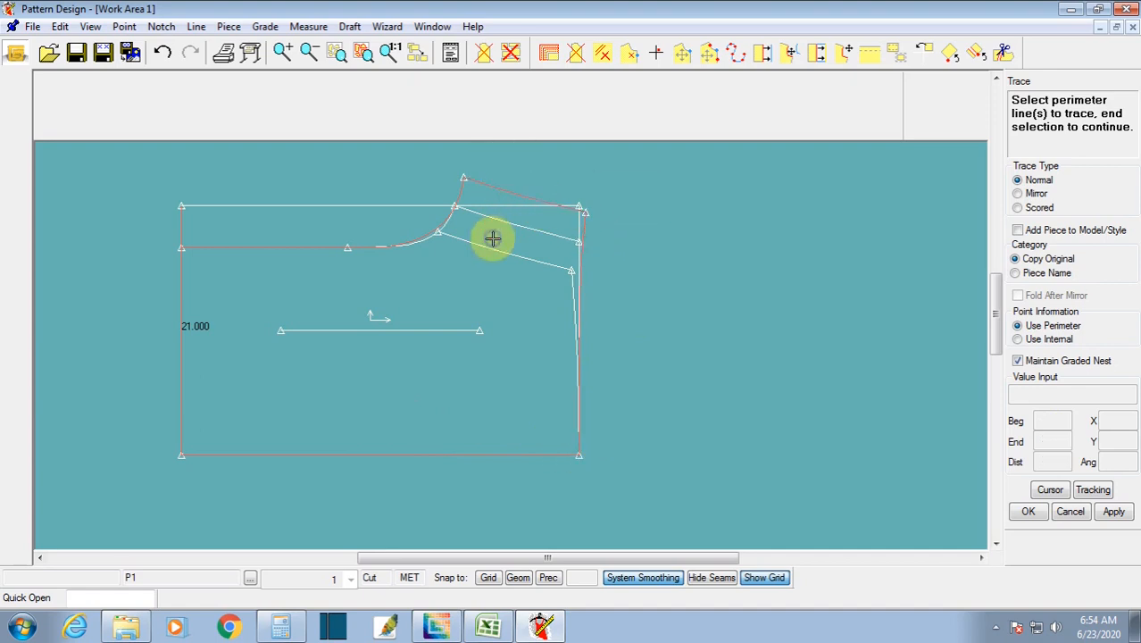
Step: Complete the trace selections without internal lines, place the traced piece beside the original draft and name it BACK
right_click(493, 238)
left_click(493, 239)
right_click(492, 236)
left_click(494, 239)
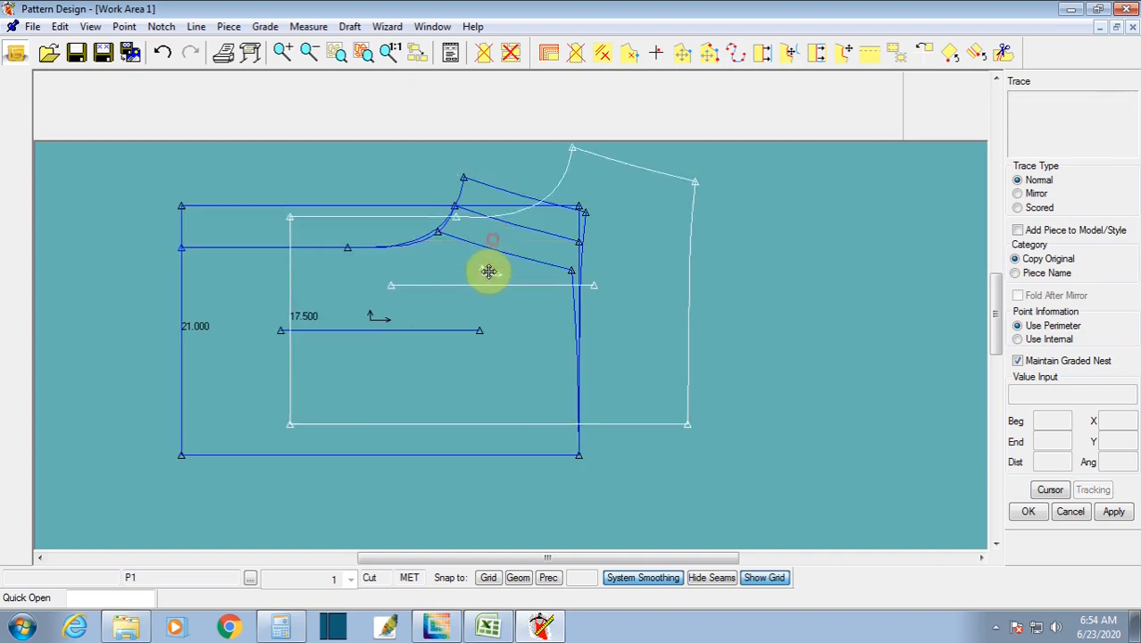
left_click(797, 343)
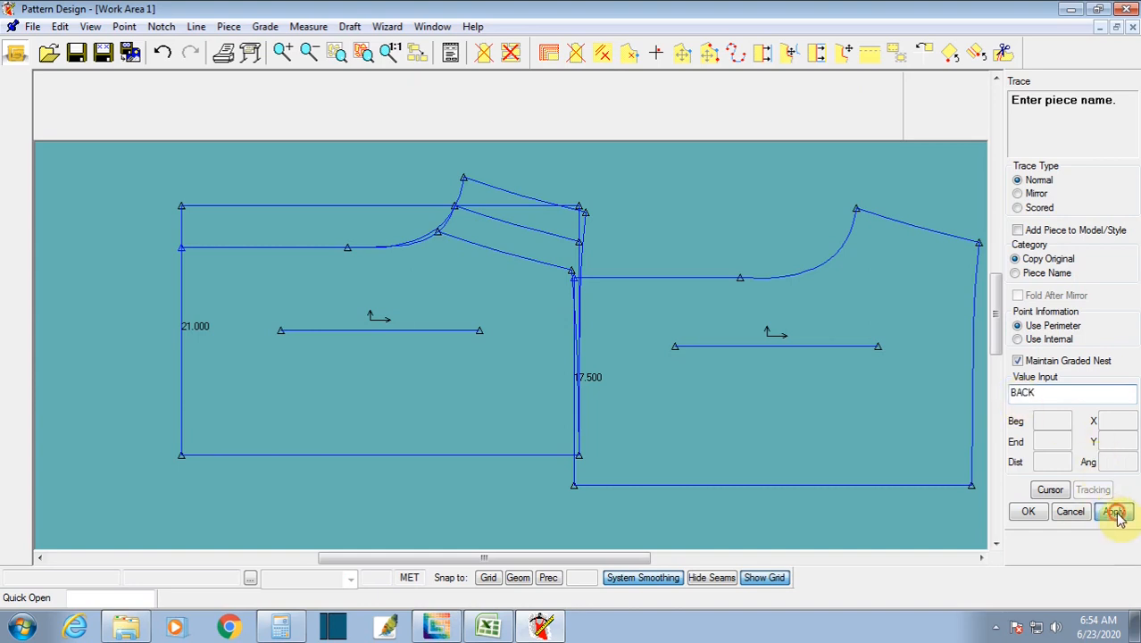
Step: Finish tracing the BACK piece, move it clear of the original draft and reposition the draft P1
left_click(1025, 511)
left_click(770, 444)
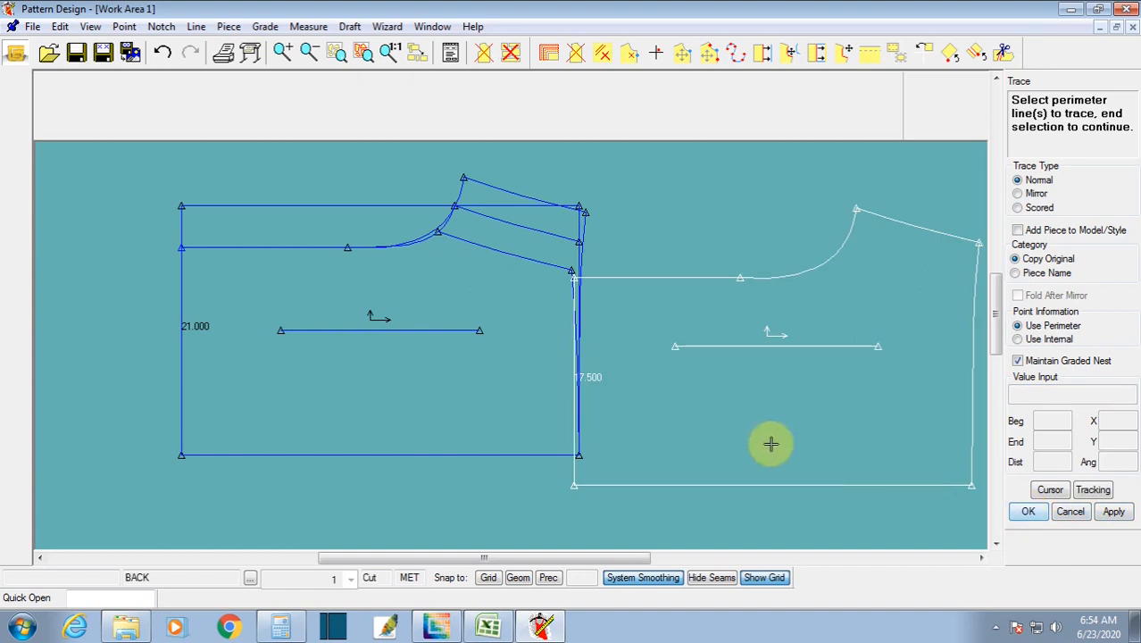
right_click(720, 403)
left_click(720, 404)
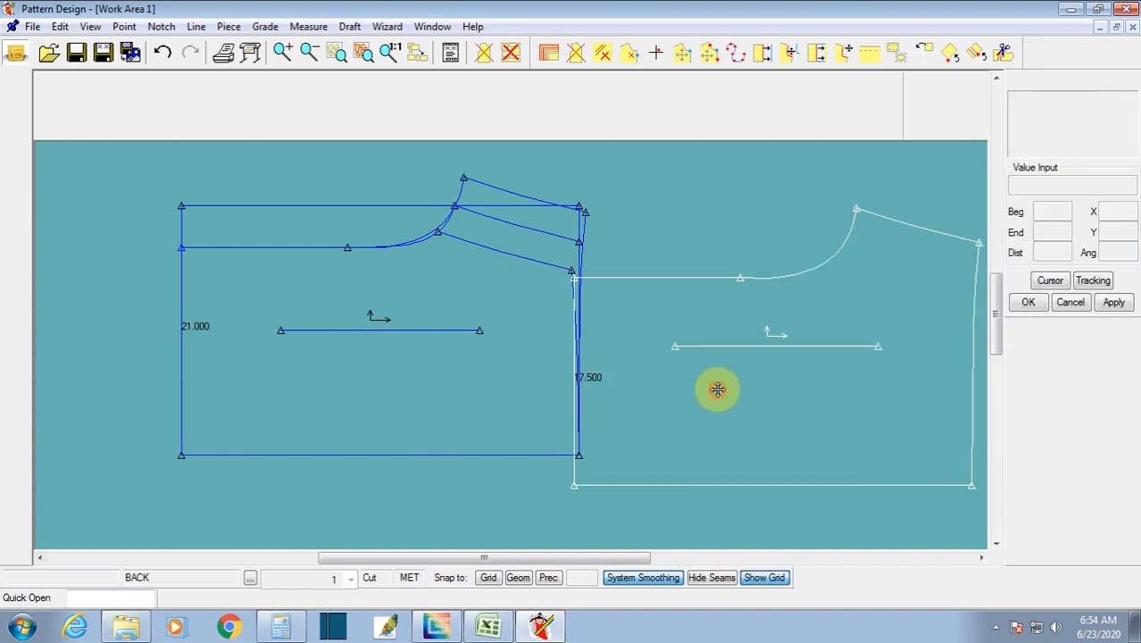
scroll(727, 384, "down", 2)
left_click(690, 263)
scroll(504, 348, "up", 3)
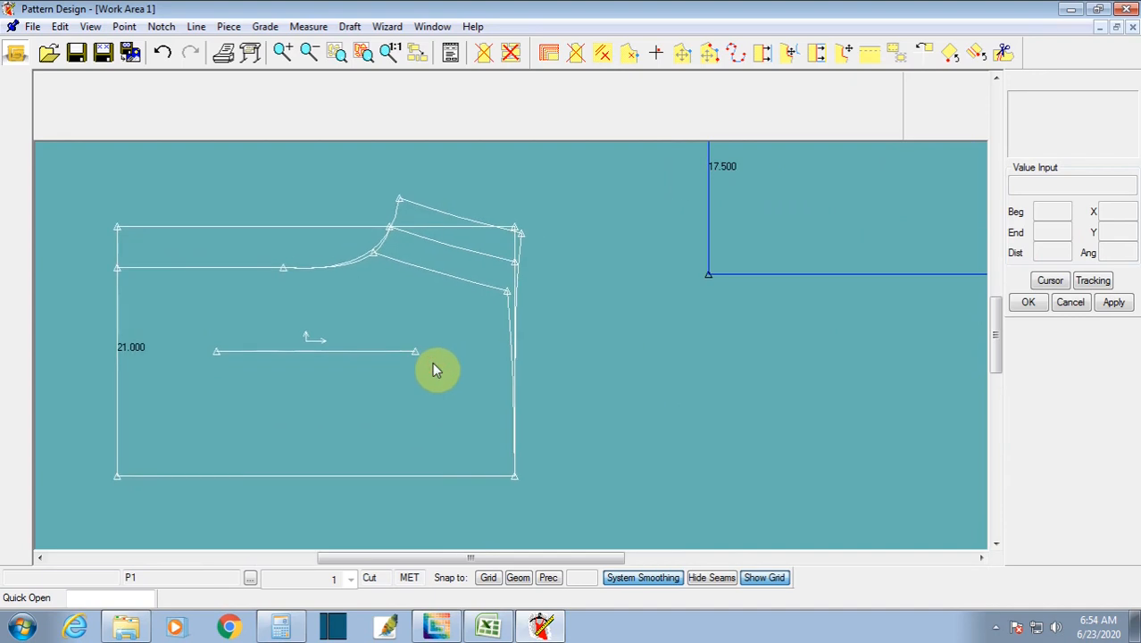
left_click_drag(424, 357, 456, 346)
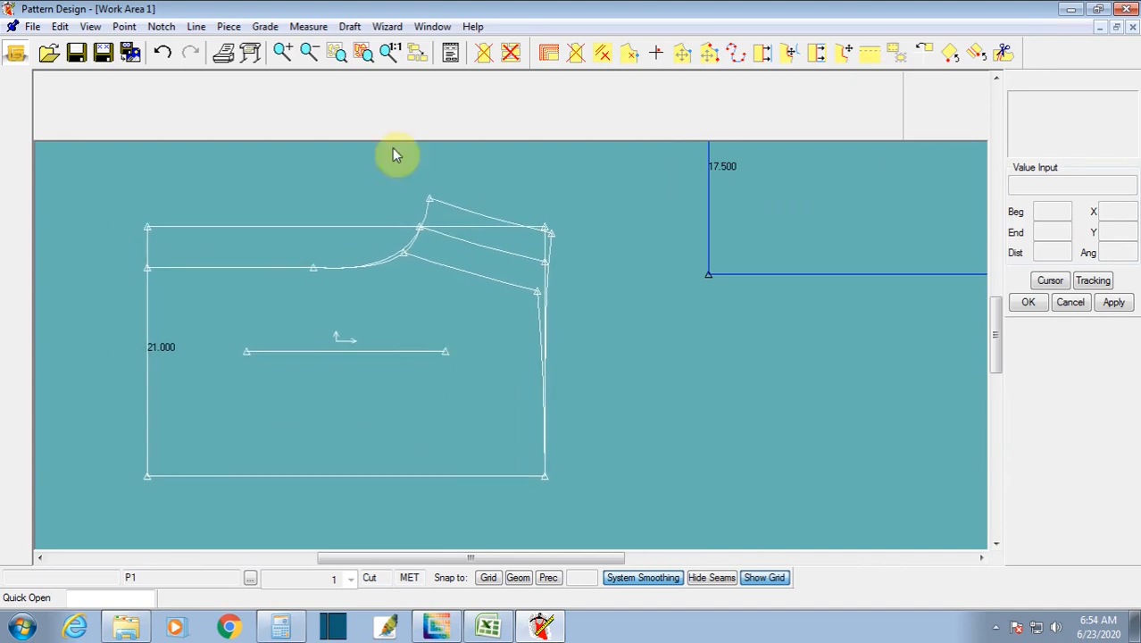
Step: Start tracing another piece, selecting the inner inseam, inner hem curve, side seam, waist, rise line and inner crotch curve as its perimeter
left_click(228, 26)
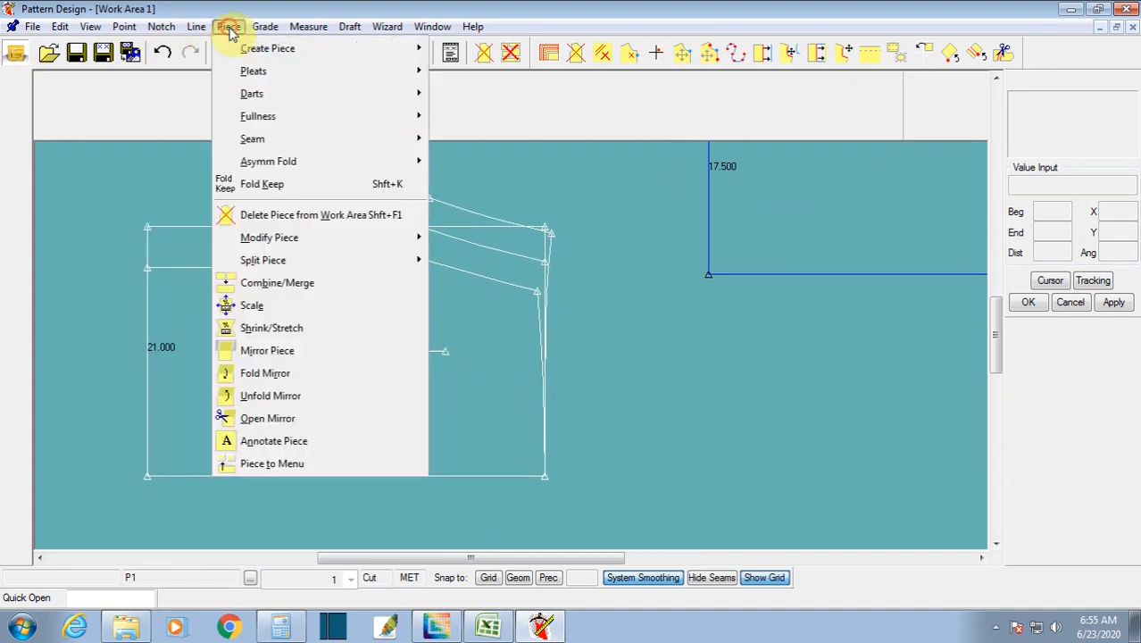
mouse_move(259, 47)
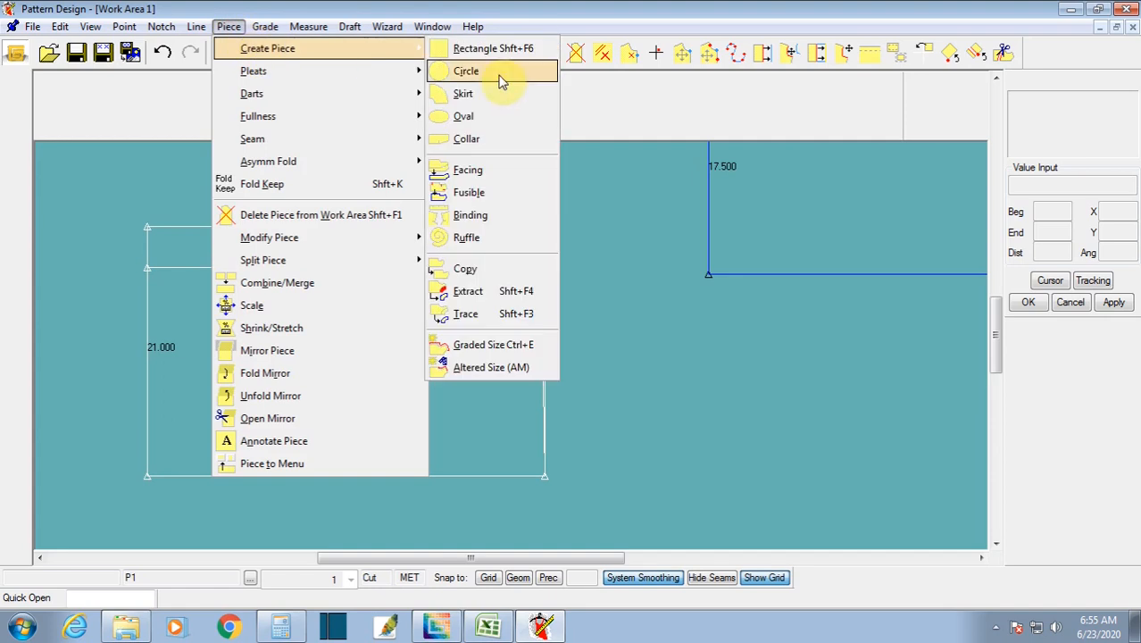
left_click(465, 315)
left_click(461, 268)
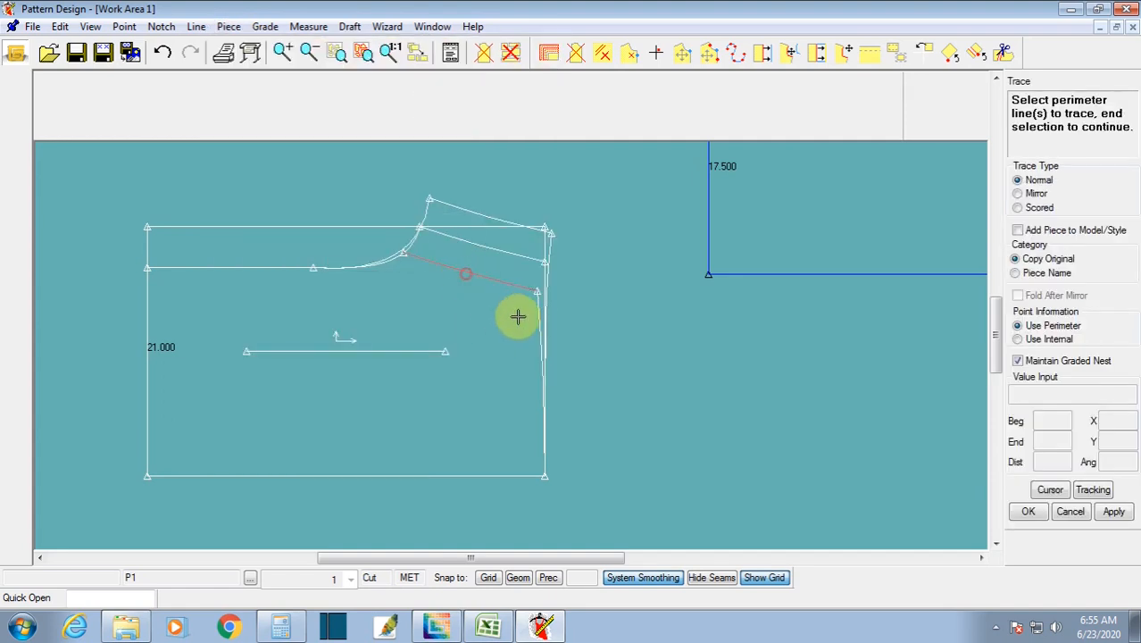
left_click(537, 316)
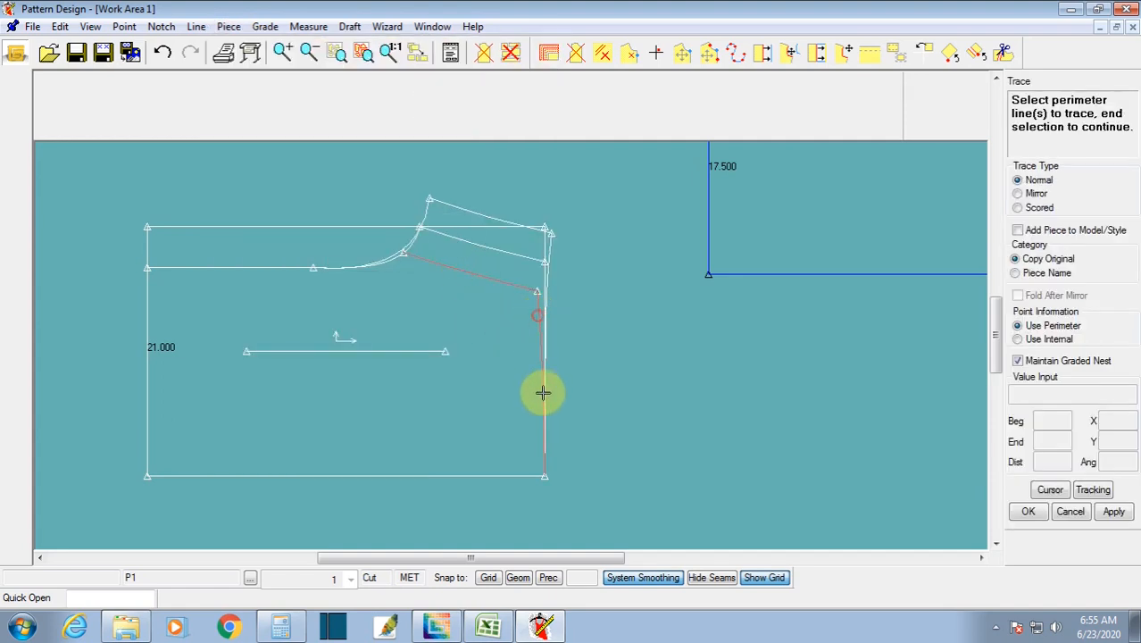
left_click(525, 475)
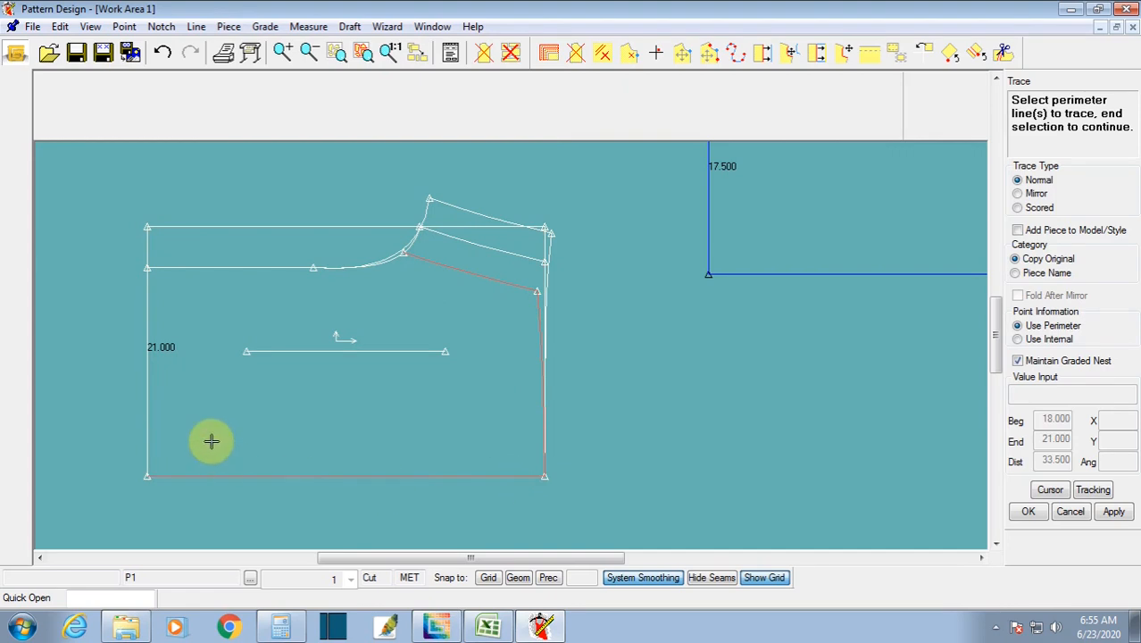
left_click(210, 268)
scroll(358, 275, "up", 1)
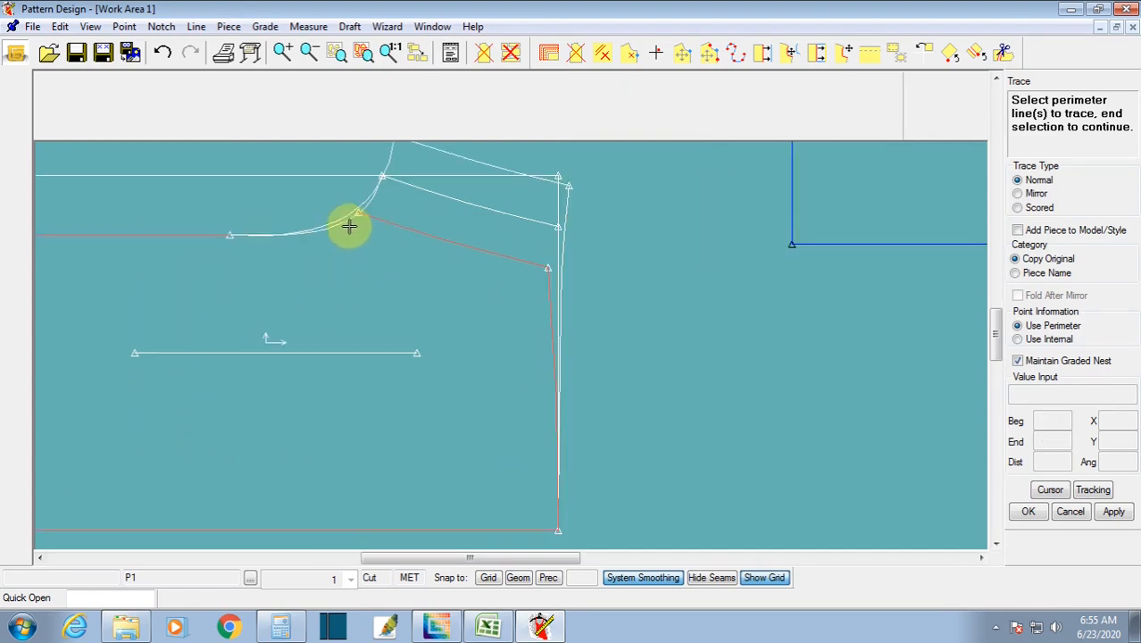
Step: Complete the trace selections without internal lines, place the traced piece below BACK, name it FRONT and end the trace
right_click(349, 251)
right_click(348, 251)
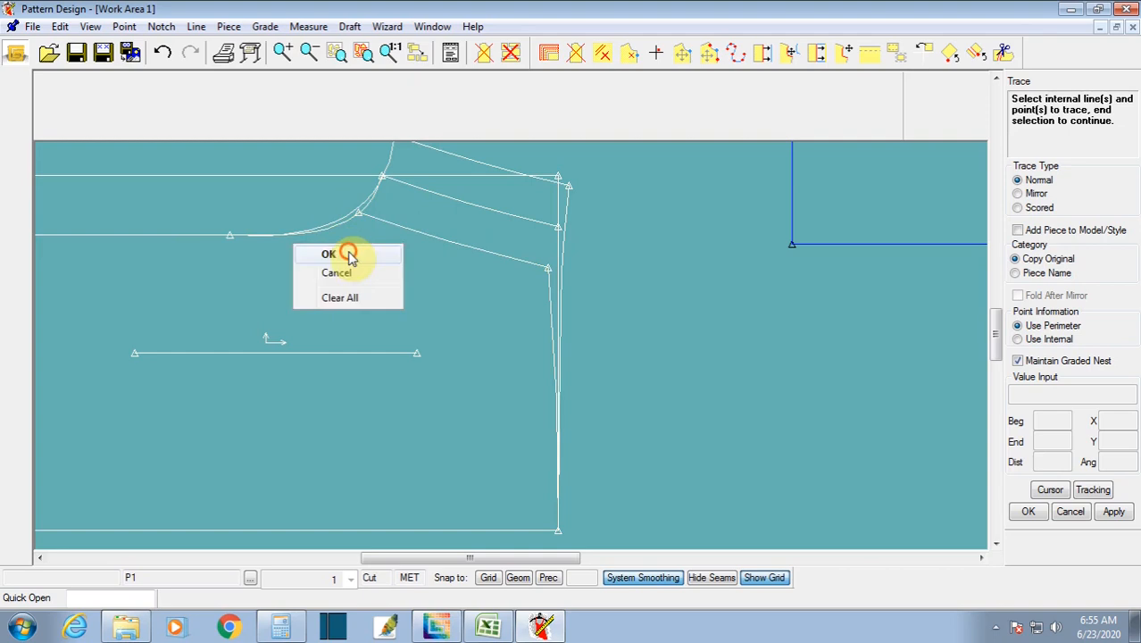
left_click(346, 255)
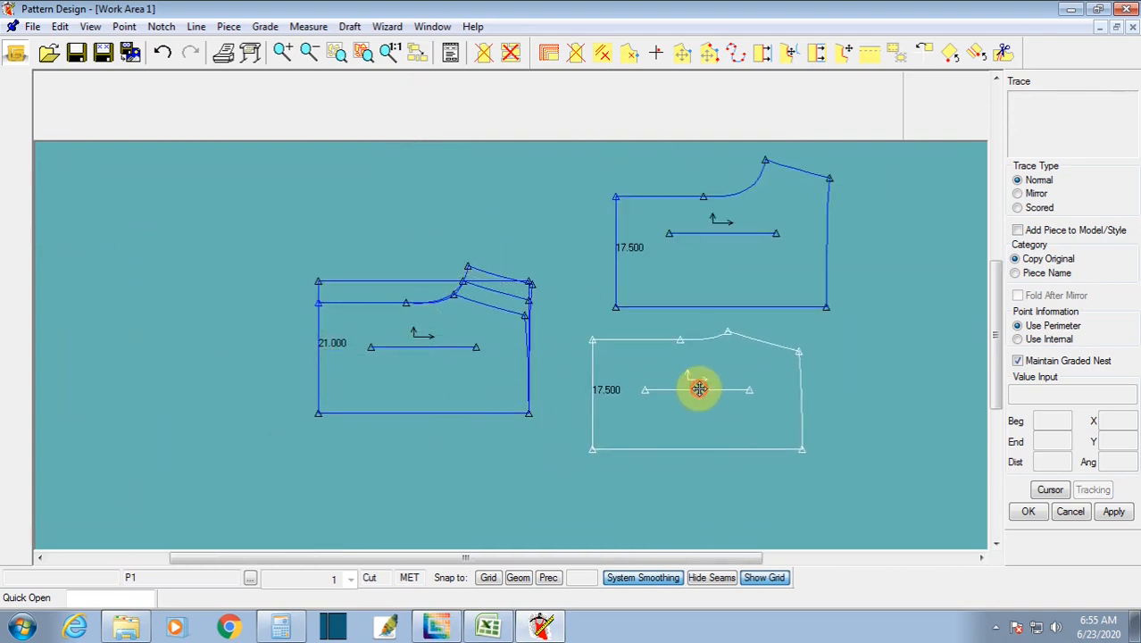
left_click(697, 389)
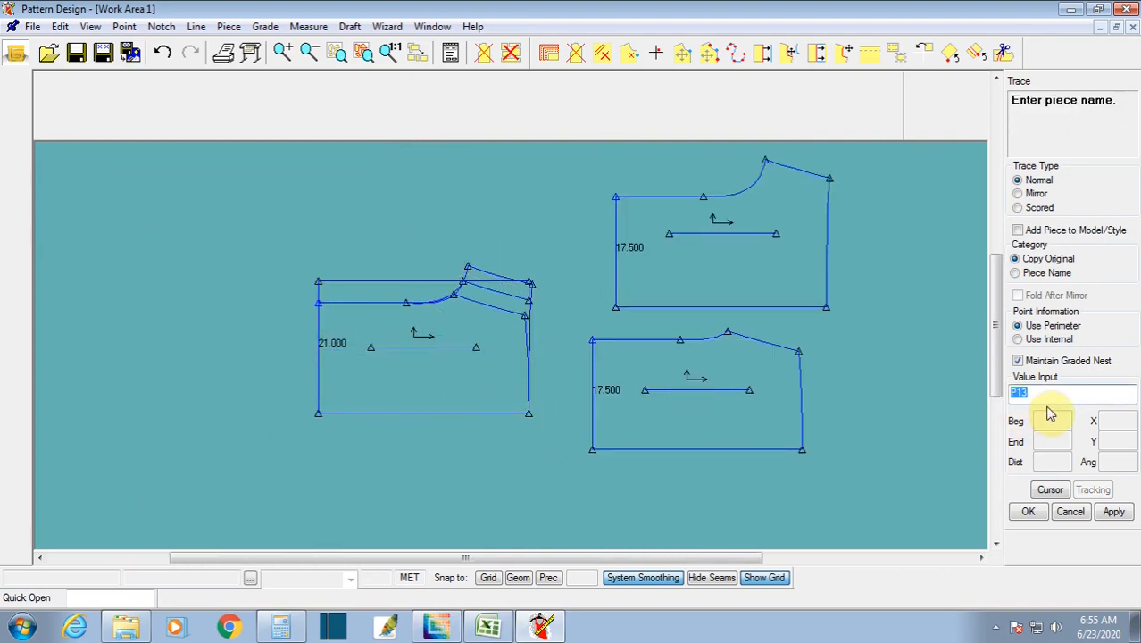
type("FRONT")
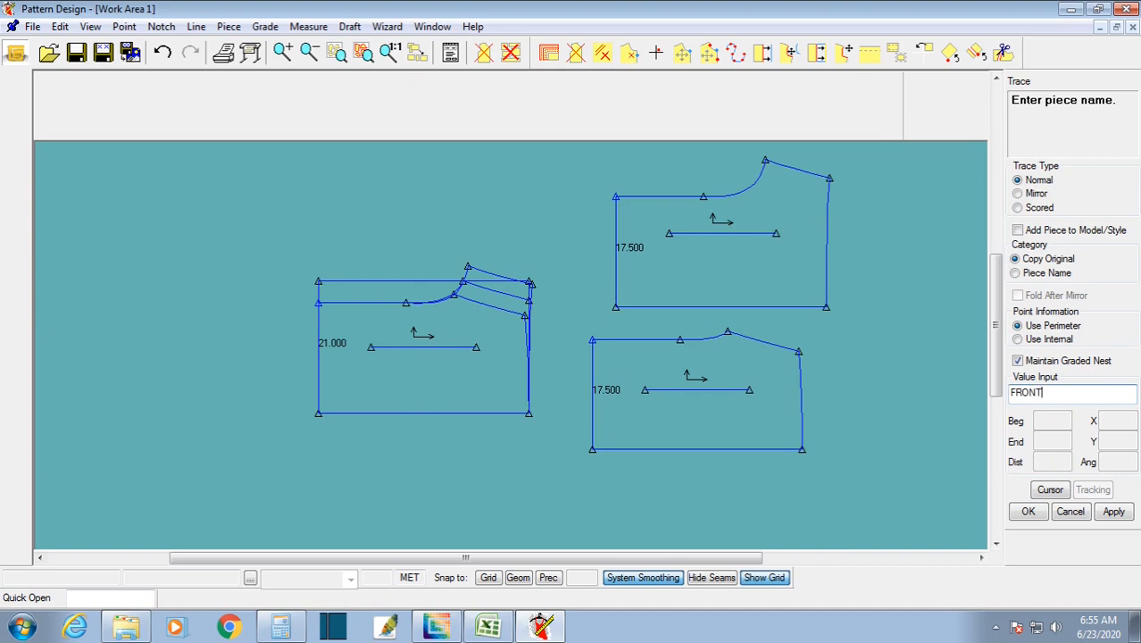
left_click(1029, 511)
left_click(759, 407)
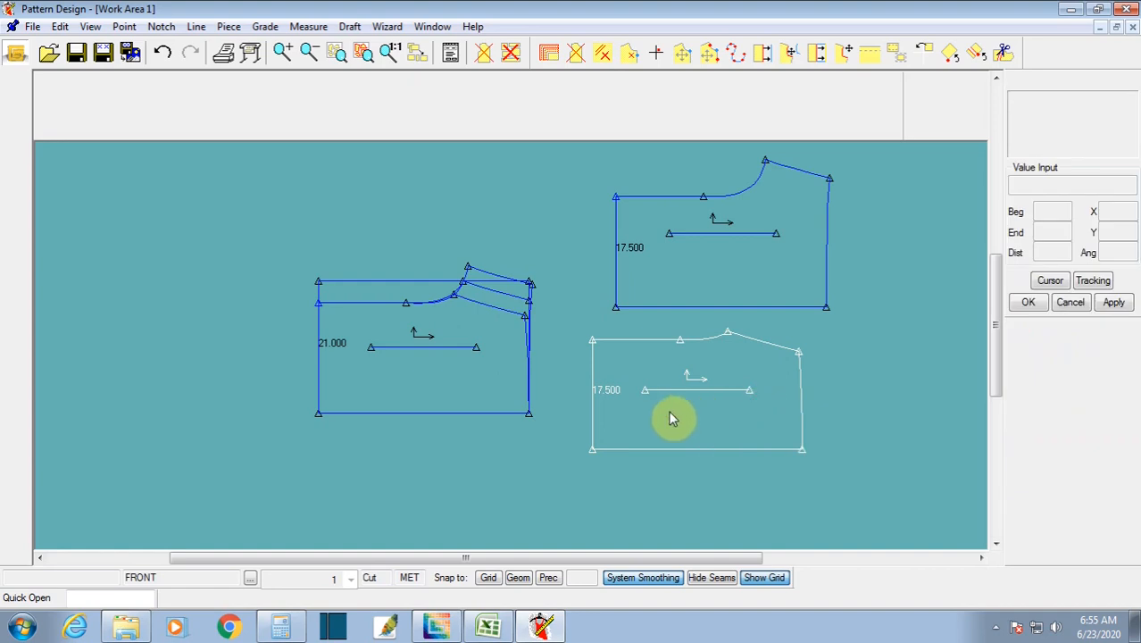
Step: Move the original draft farther away from the traced pieces and shift the FRONT piece lower
left_click(483, 362)
left_click(270, 319)
left_click(750, 404)
left_click(664, 434)
Step: Arrange the BACK piece beside the original draft and the FRONT piece next to it
left_click(764, 273)
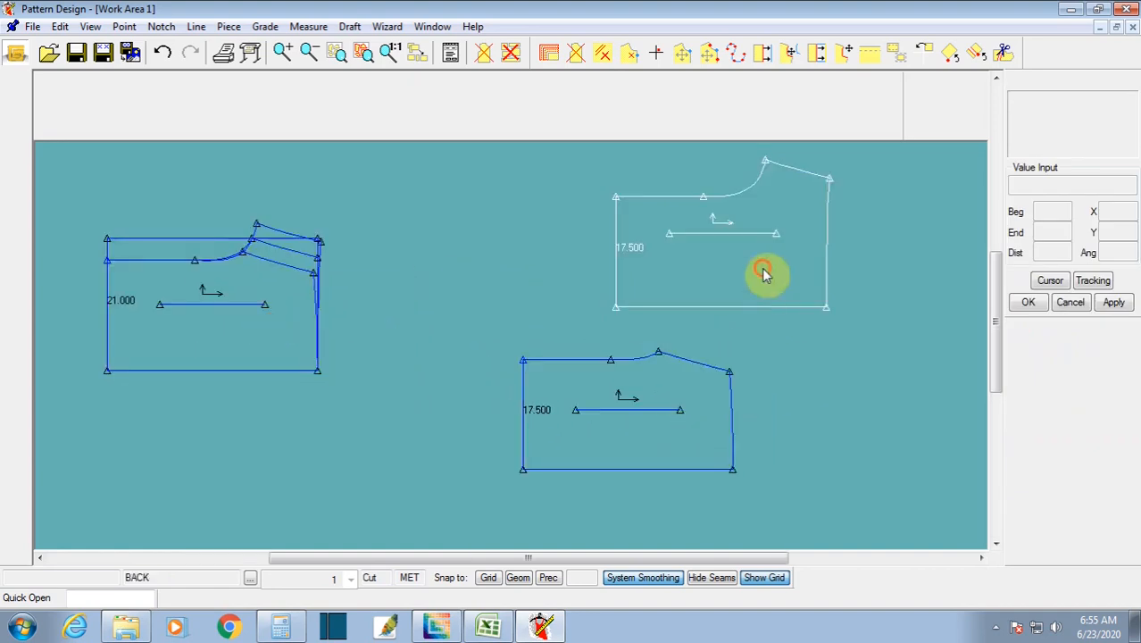
scroll(514, 349, "up", 2)
left_click(506, 335)
left_click(665, 438)
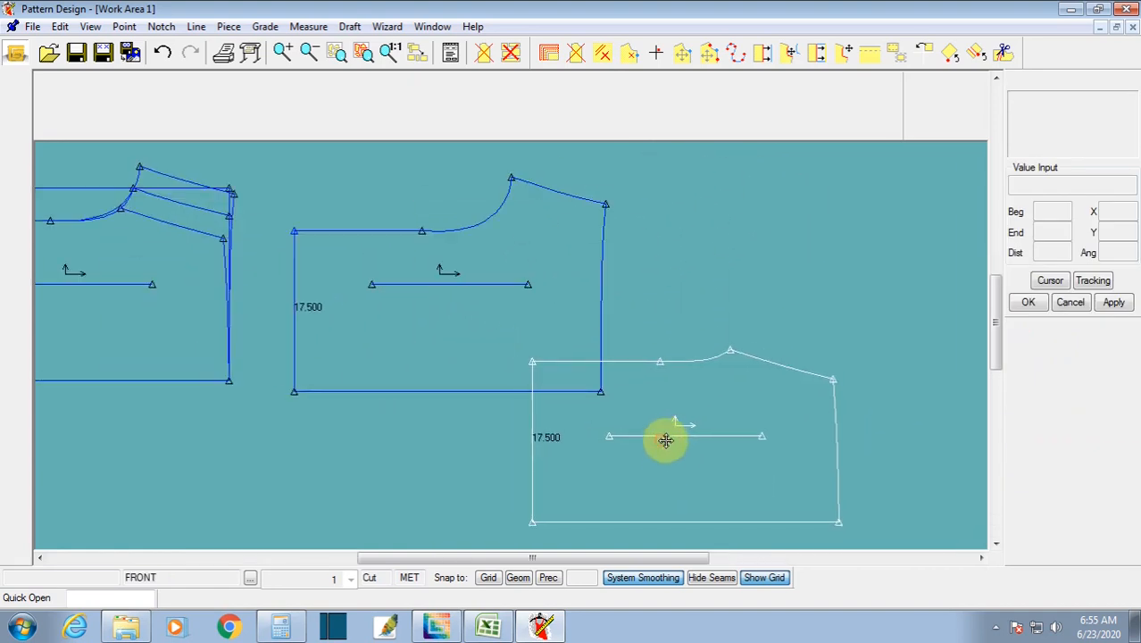
left_click(693, 413)
left_click(504, 385)
left_click(482, 334)
left_click(660, 427)
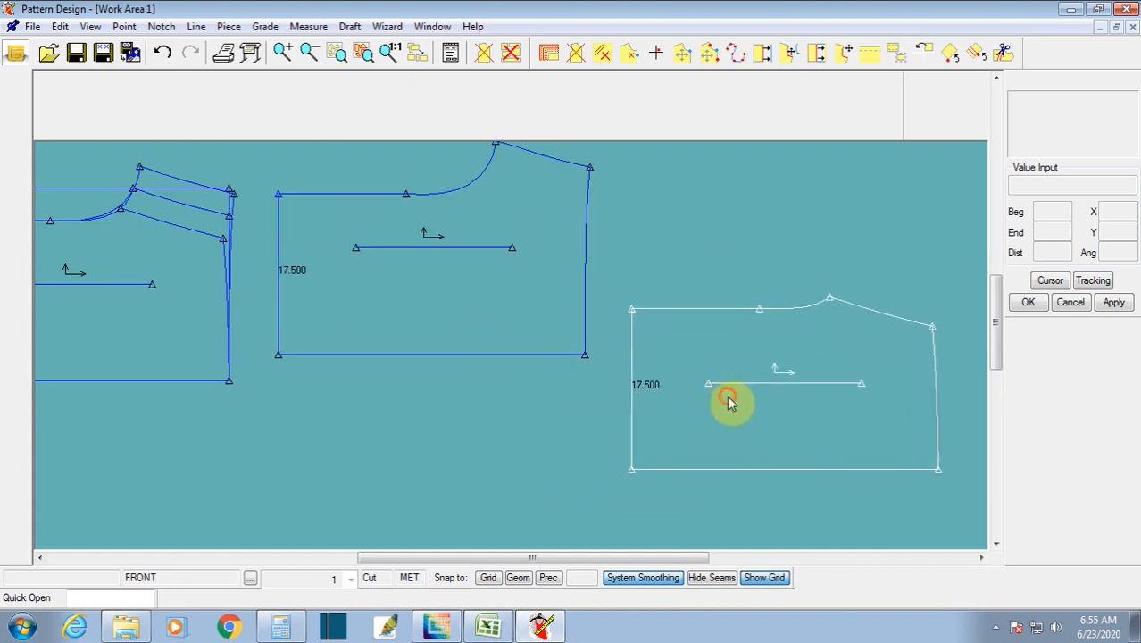
left_click(729, 400)
left_click(453, 313)
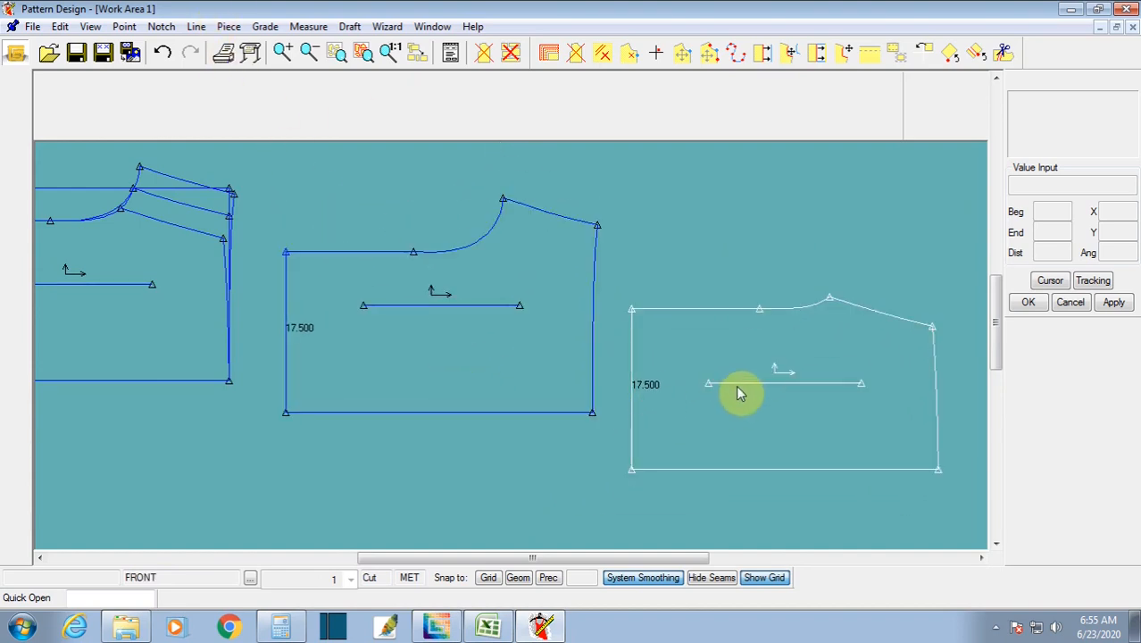
left_click(715, 375)
left_click(686, 344)
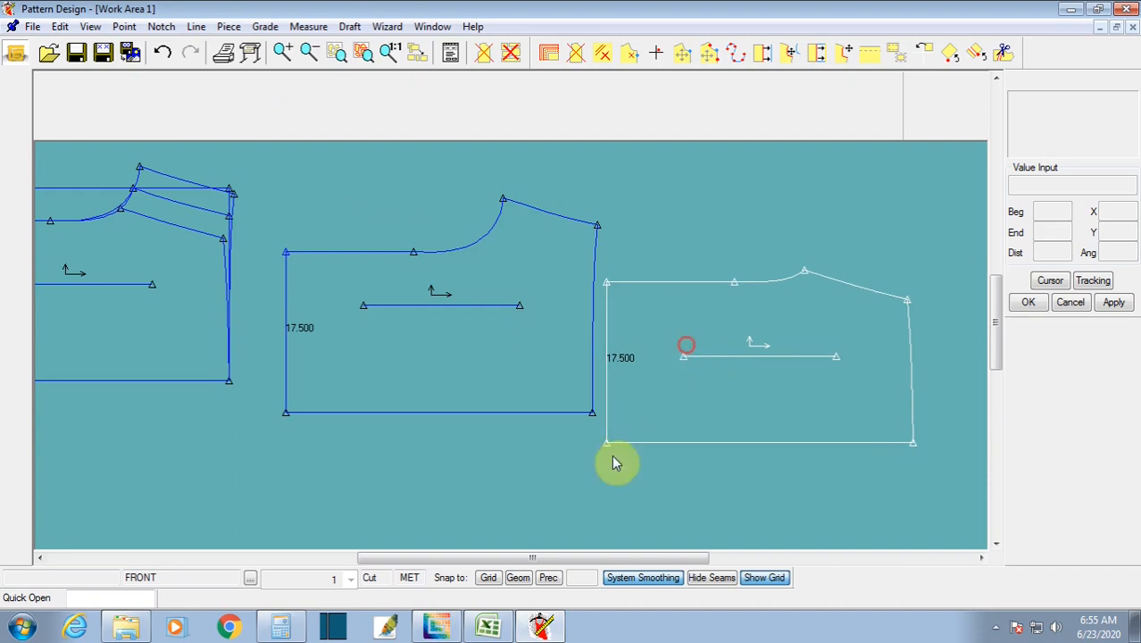
Step: Check the size 4 measurements in the Excel chart and return to the pattern work area
left_click(488, 627)
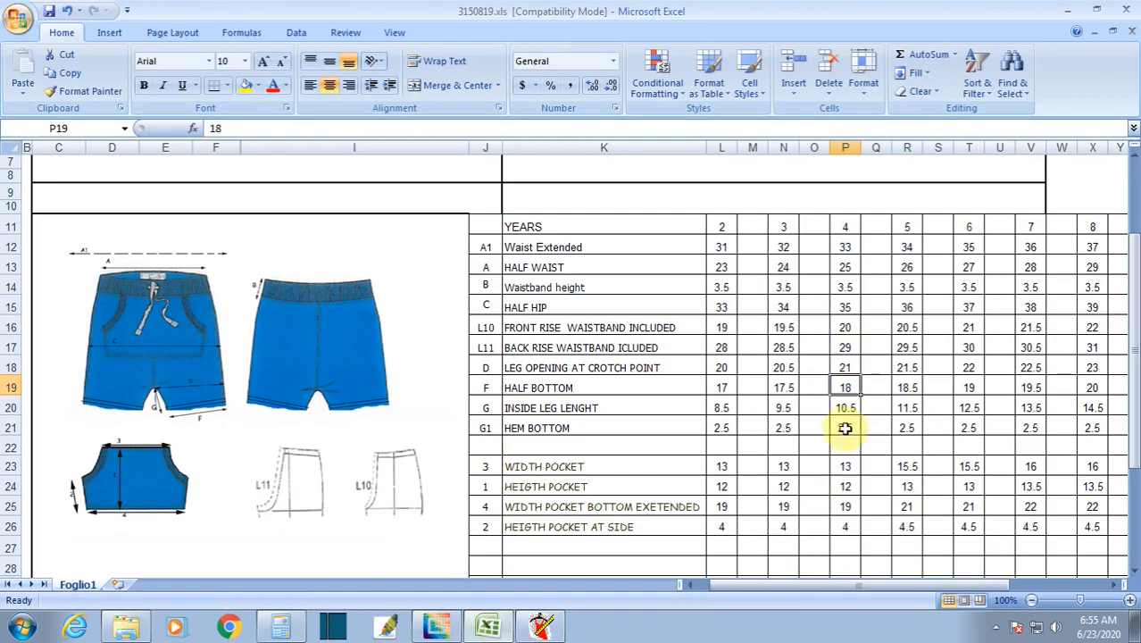
left_click(544, 625)
left_click(692, 369)
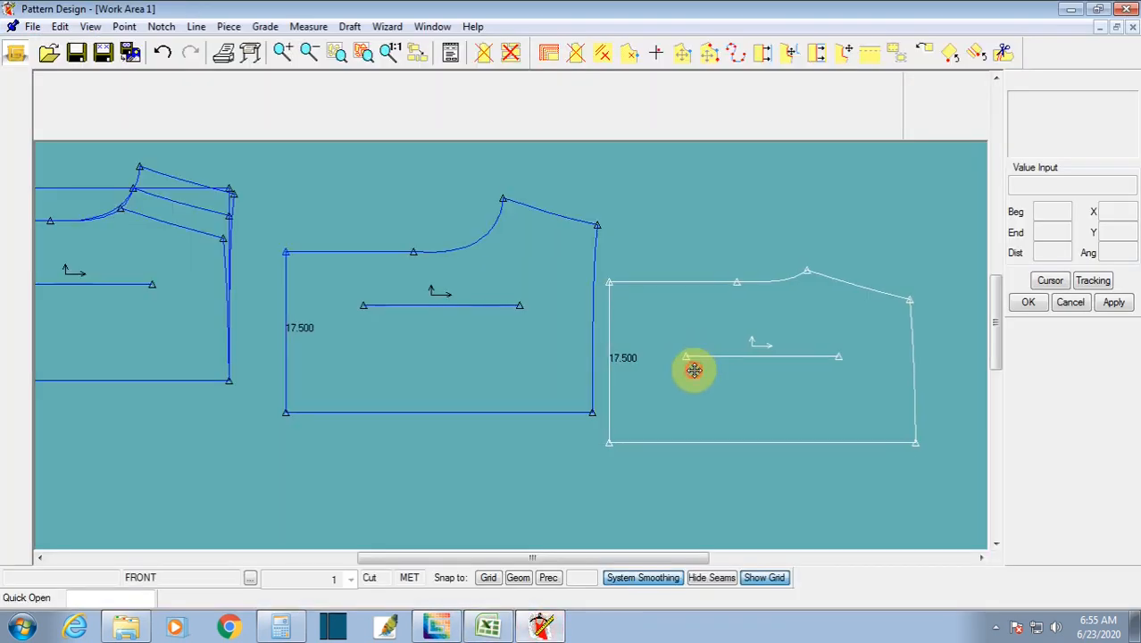
Step: Measure the combined length of the BACK piece's crotch curve and rise line with the grade Measure Line function
left_click(265, 26)
mouse_move(314, 212)
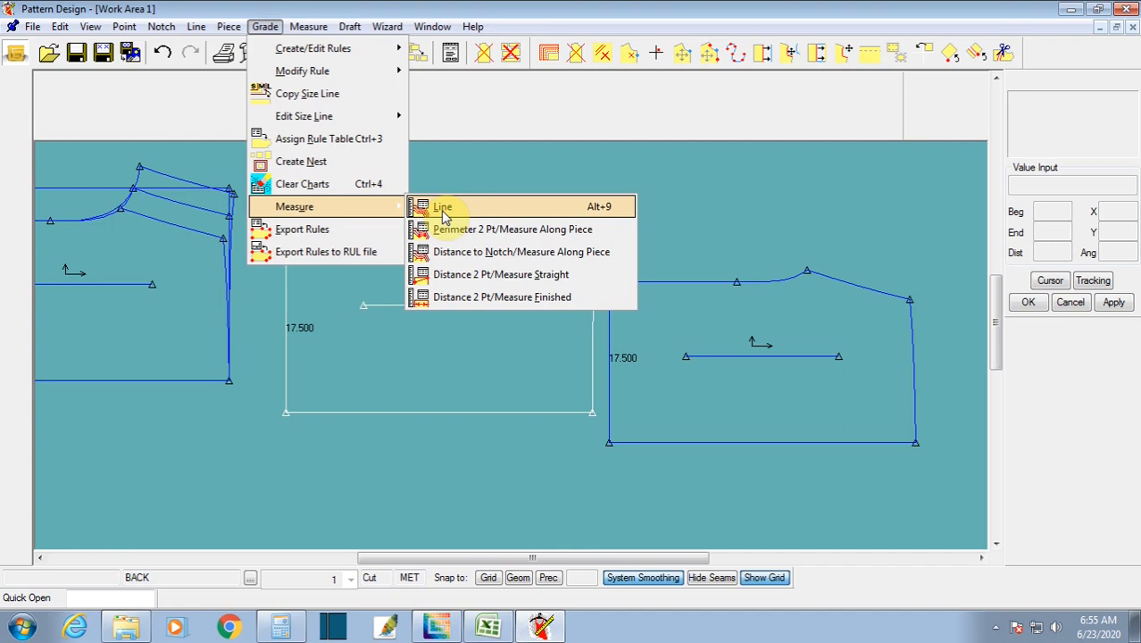
left_click(442, 209)
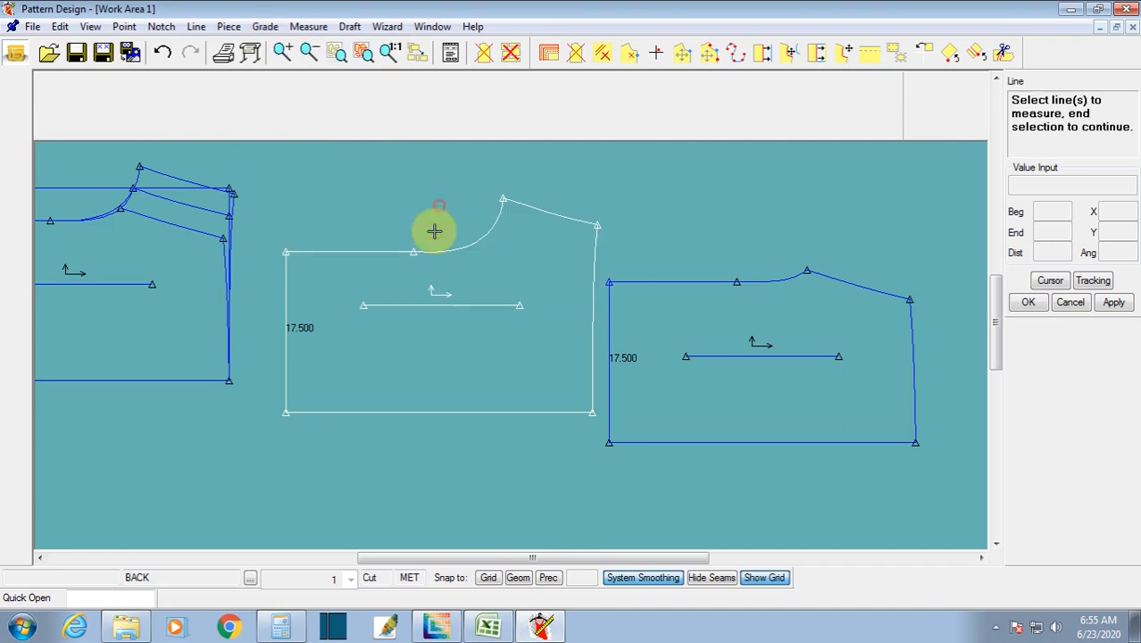
left_click(478, 242)
left_click(382, 253)
right_click(389, 270)
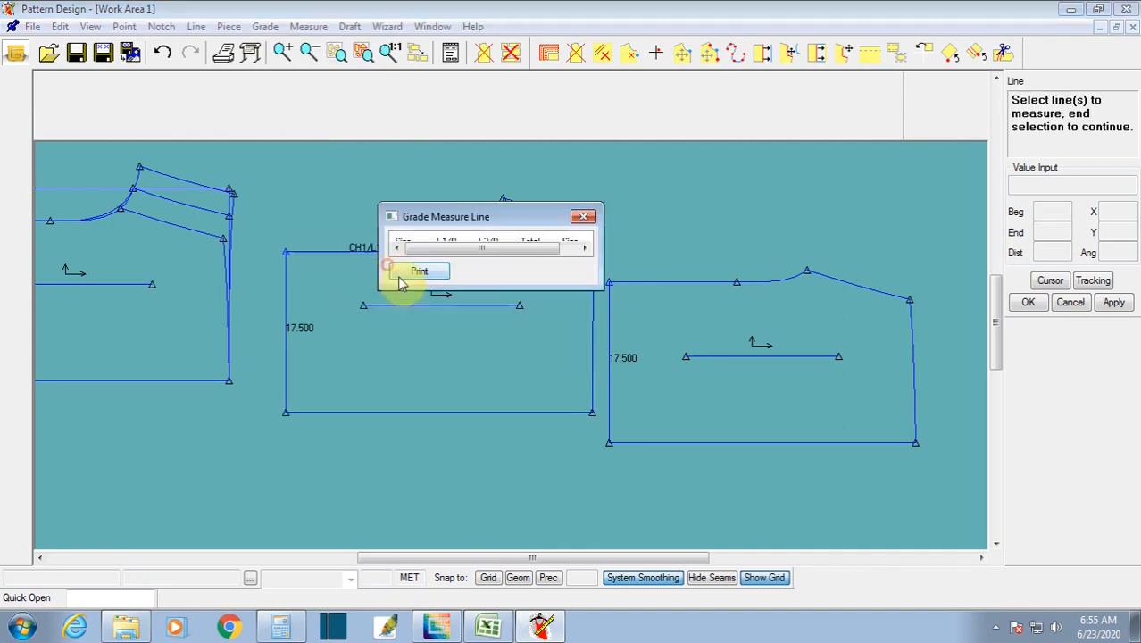
left_click_drag(600, 287, 637, 348)
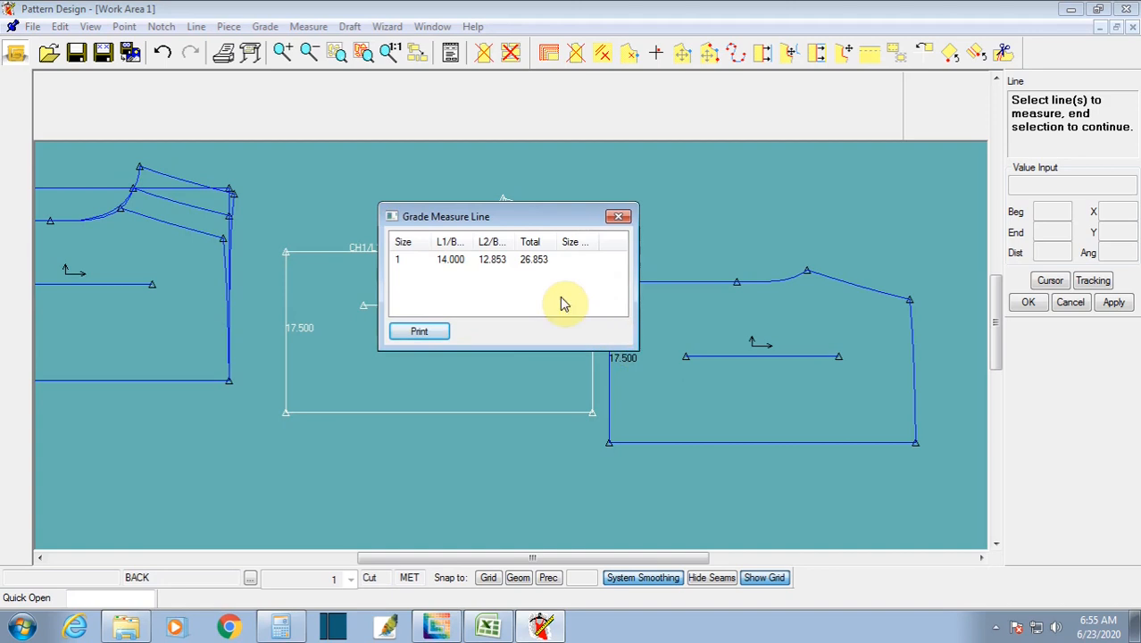
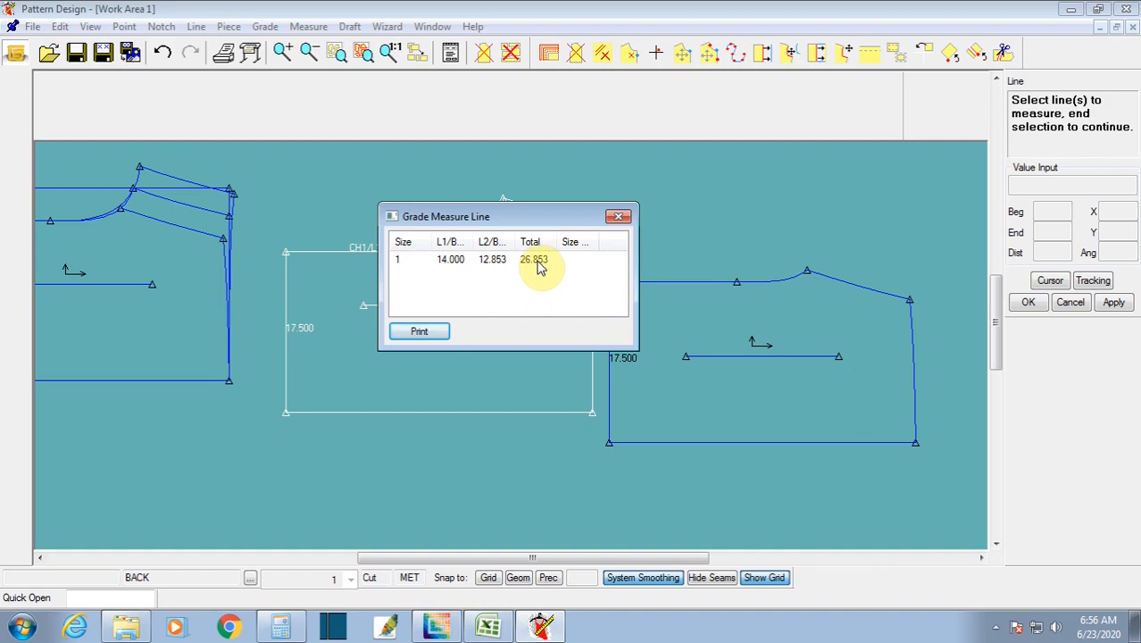
right_click(308, 288)
left_click(318, 298)
Step: Shift the BACK piece clear of the original draft and move the FRONT piece farther away from it
left_click_drag(323, 296, 354, 331)
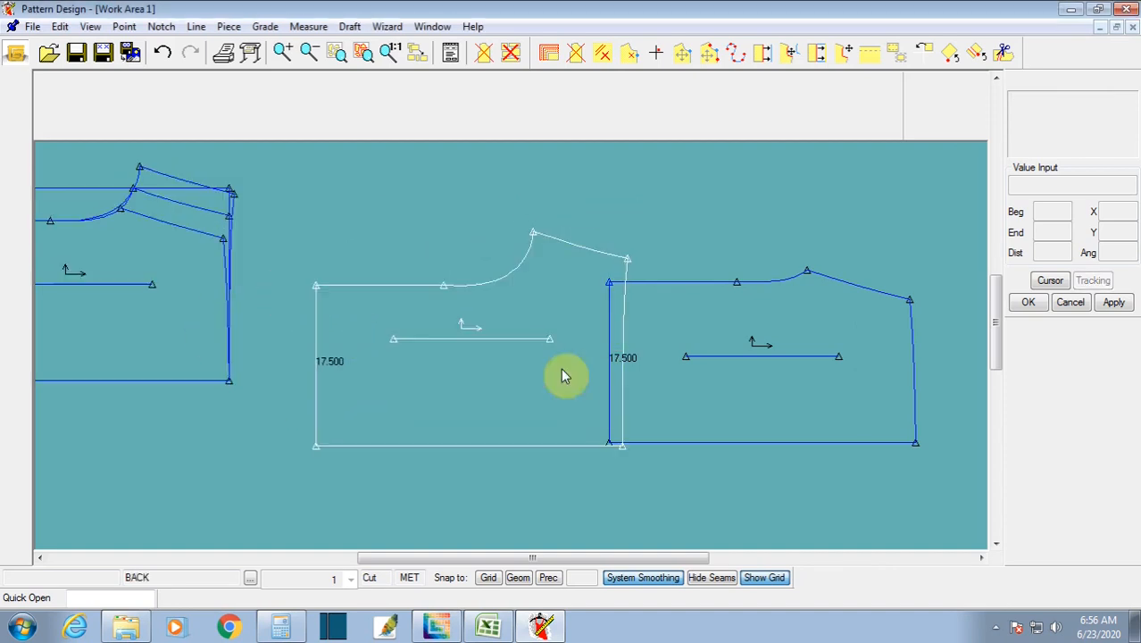
left_click_drag(616, 368, 710, 377)
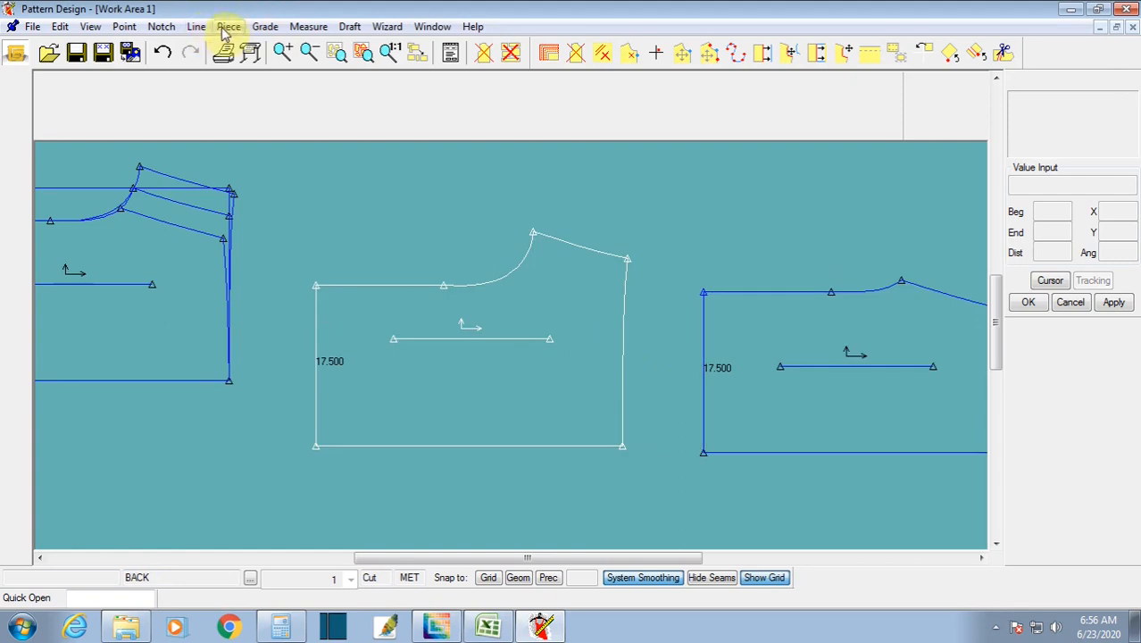
Step: Extend the BACK piece's rise at the waist by moving its corner point -2.2 in X with Move Smooth
left_click(124, 26)
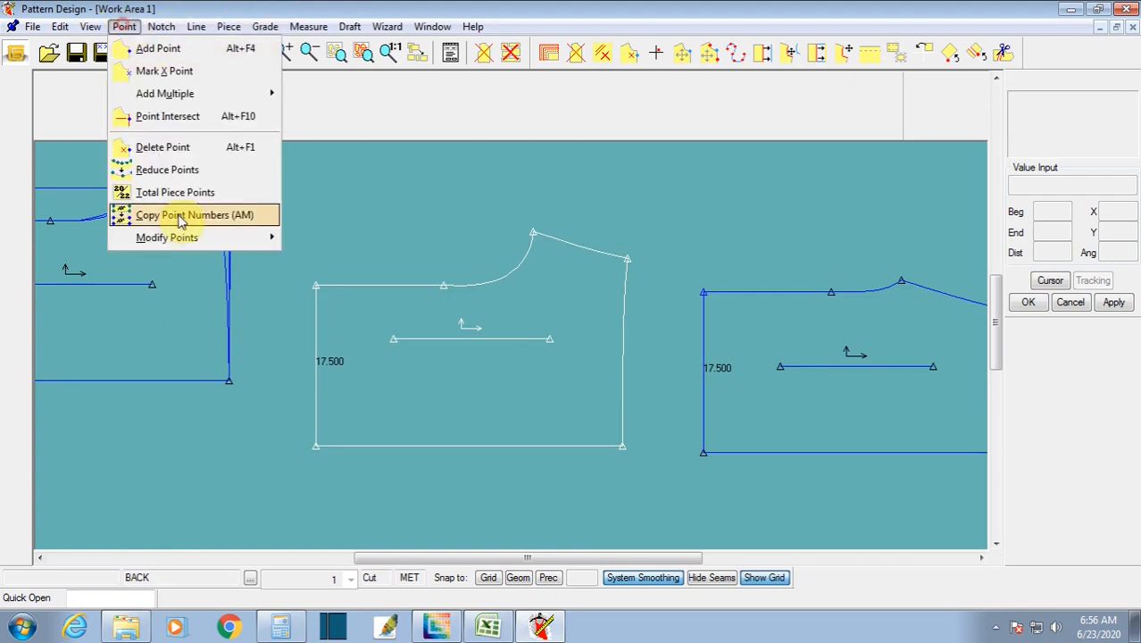
mouse_move(183, 240)
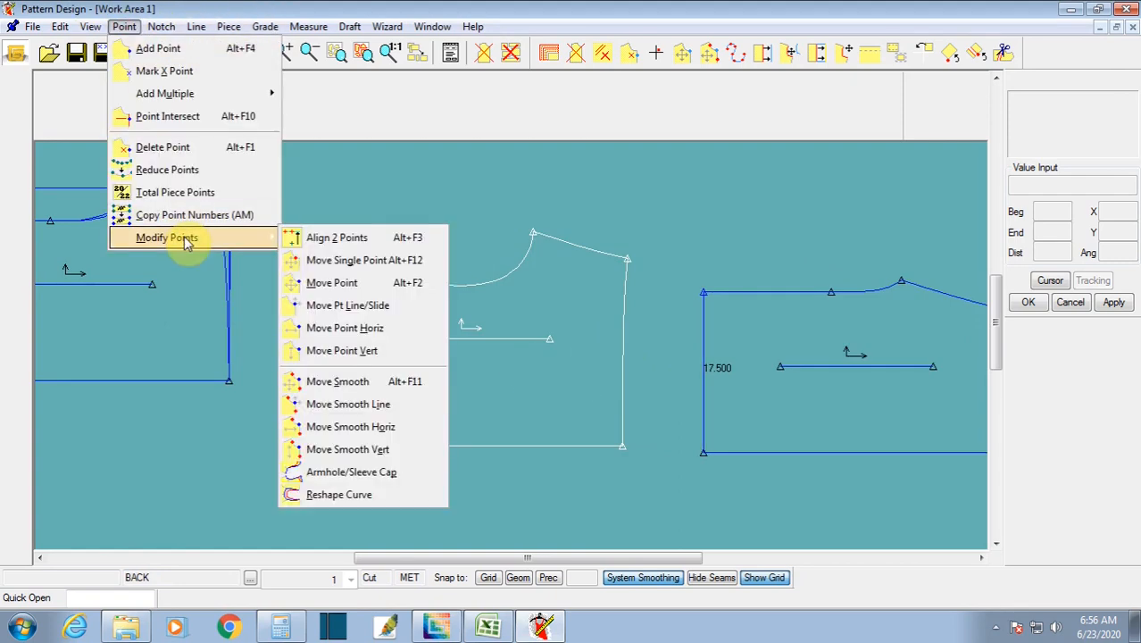
left_click(342, 382)
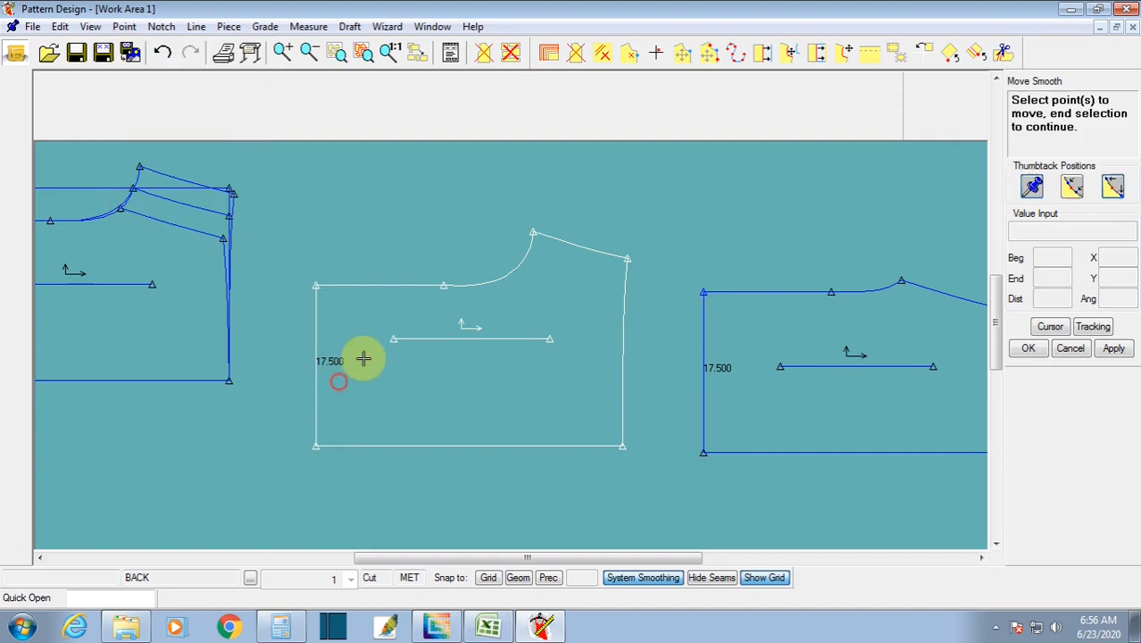
left_click(315, 288)
right_click(333, 312)
left_click(333, 315)
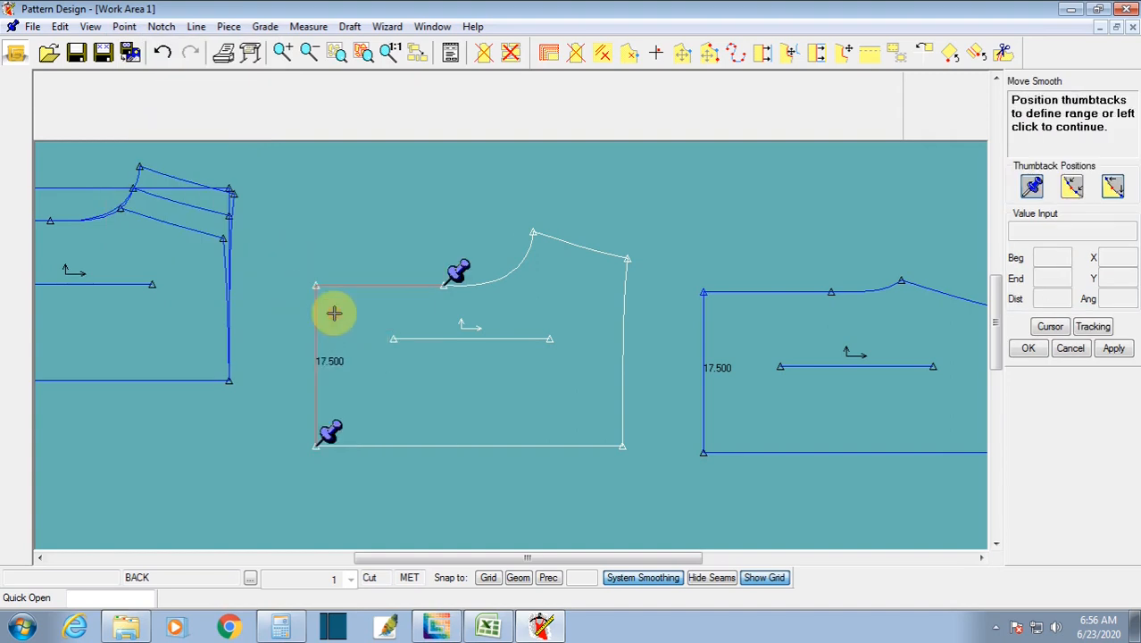
left_click(1050, 328)
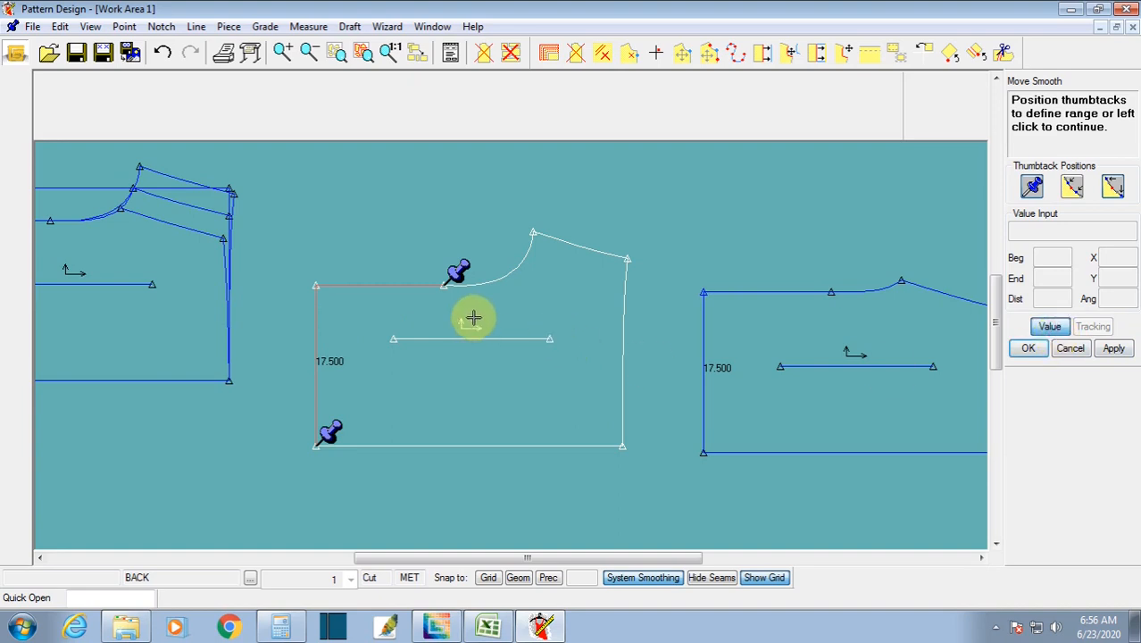
right_click(473, 312)
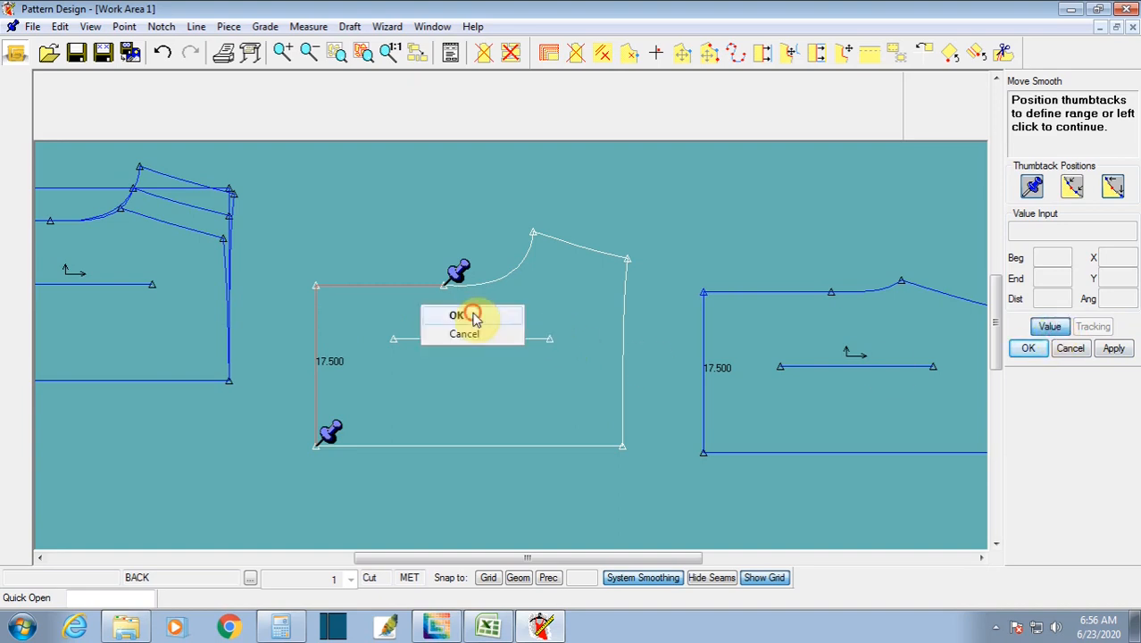
left_click(473, 314)
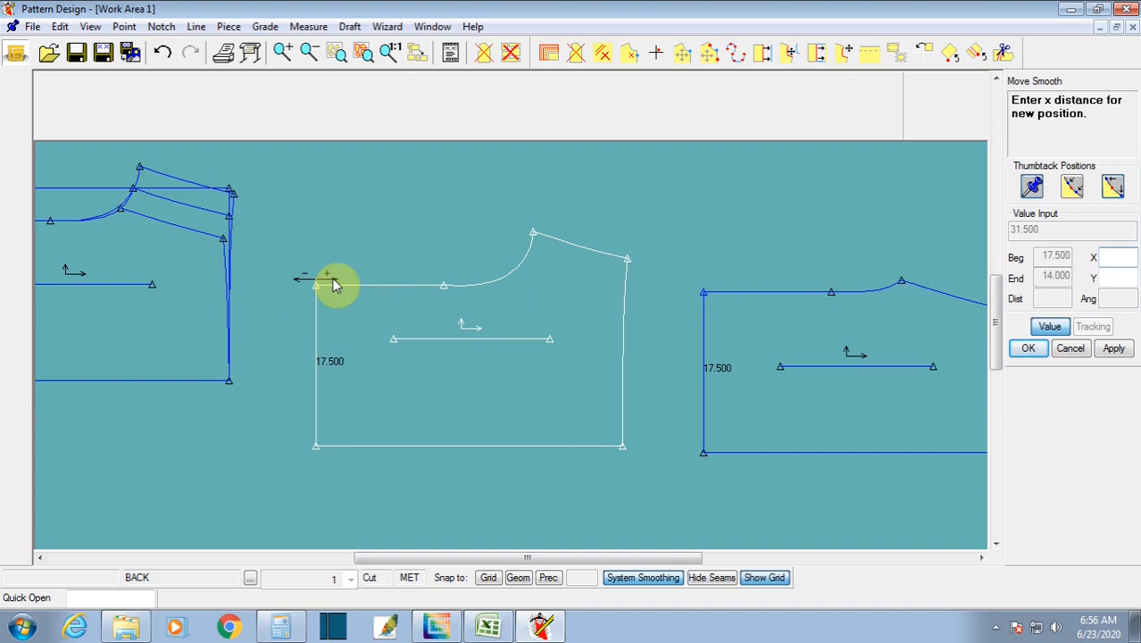
type("-2.2")
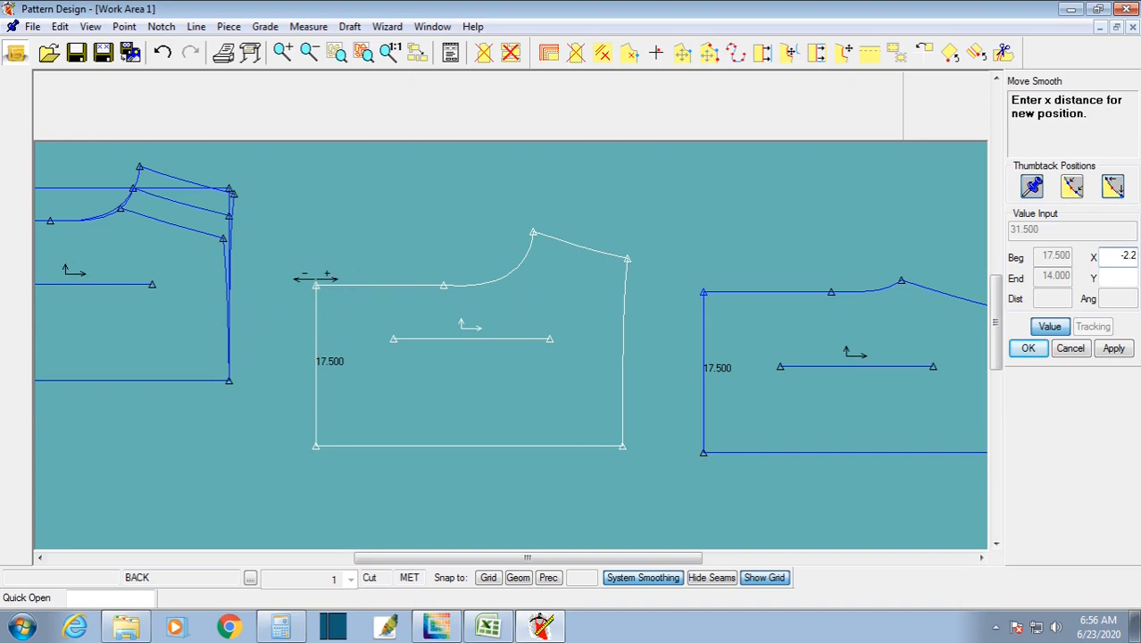
left_click(332, 278)
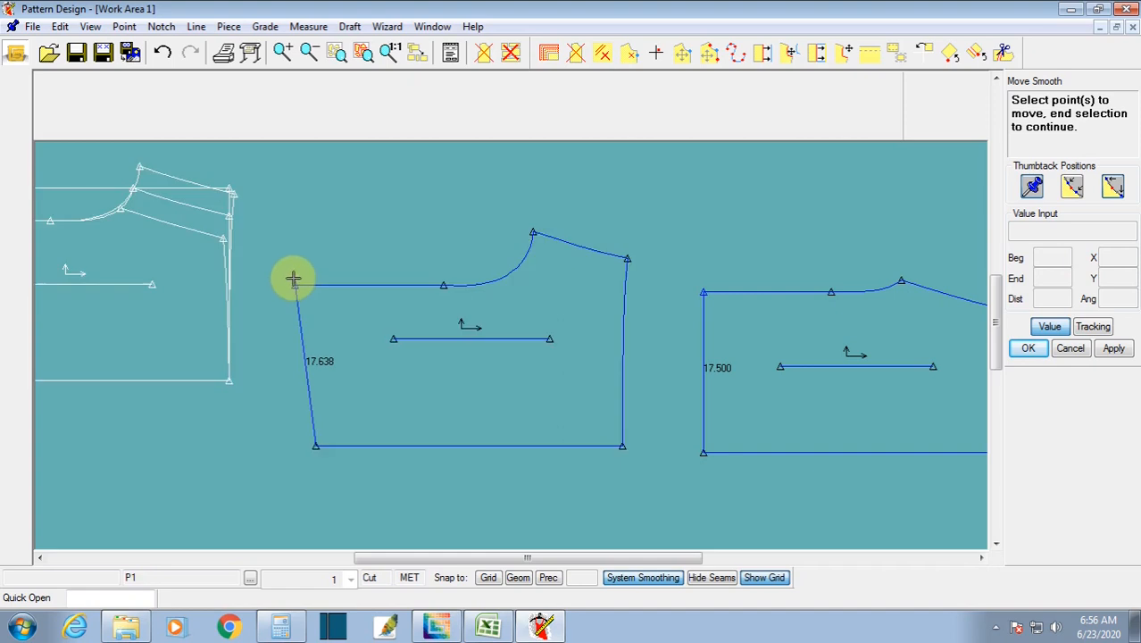
Step: Move the BACK piece's corner point between waist and rise by -1.5 in Y with Move Smooth
left_click(302, 286)
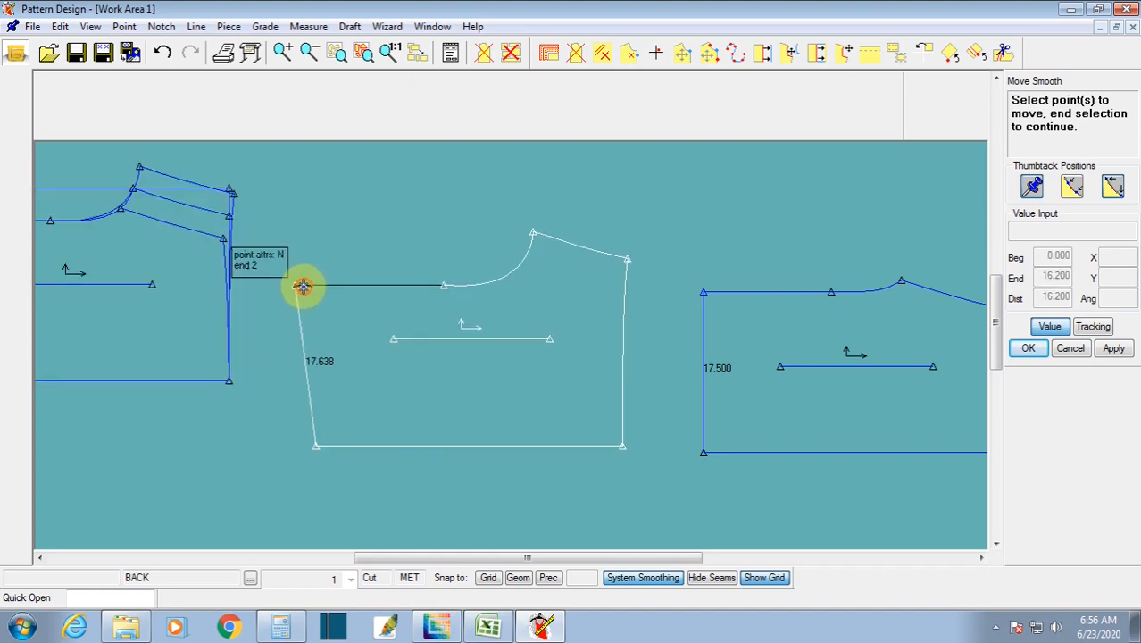
right_click(297, 297)
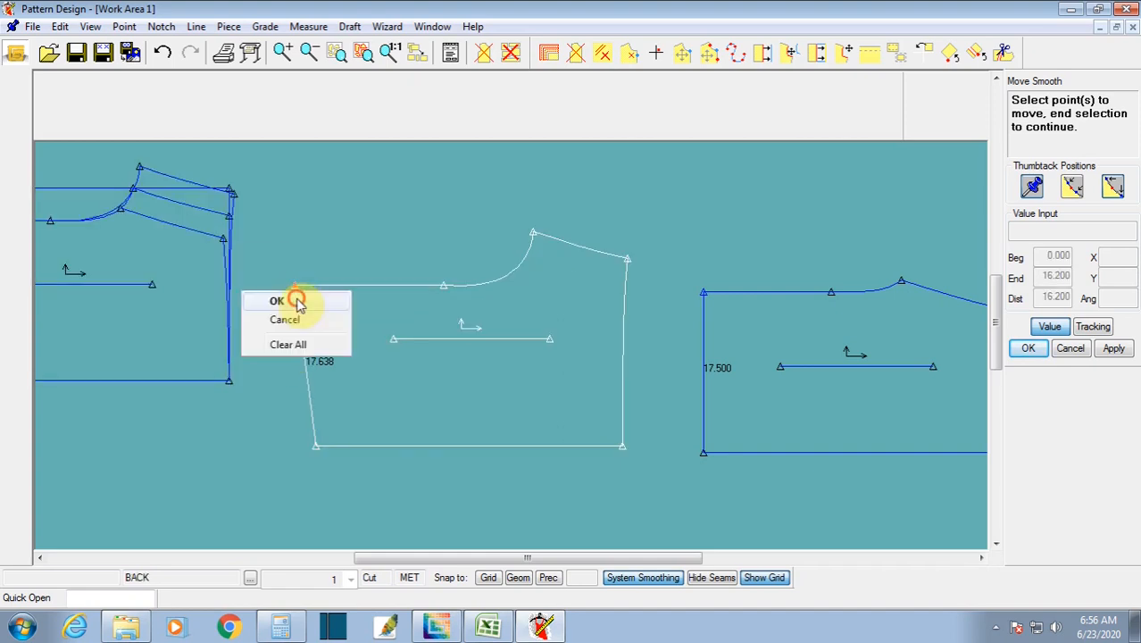
left_click(298, 298)
right_click(297, 300)
left_click(300, 305)
left_click(299, 304)
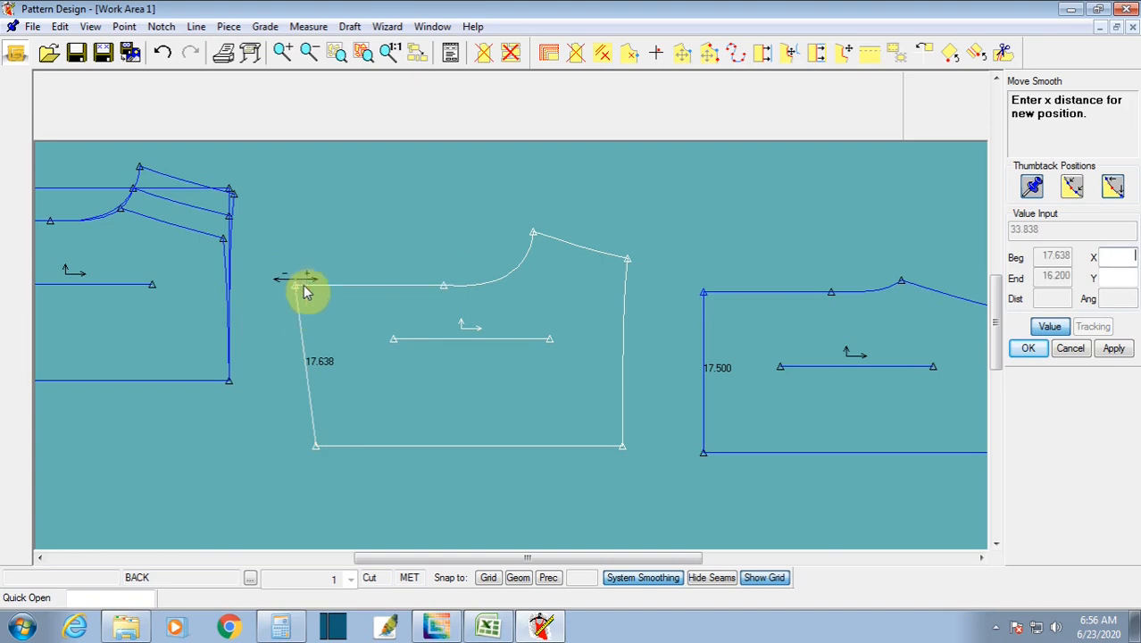
left_click(1111, 277)
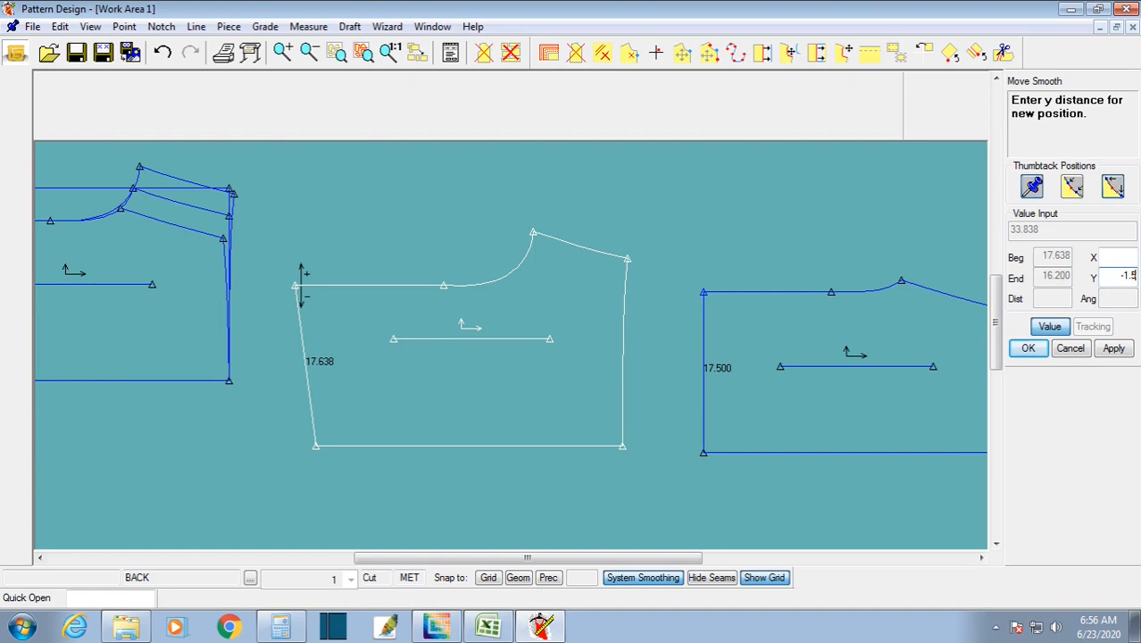
key("Return")
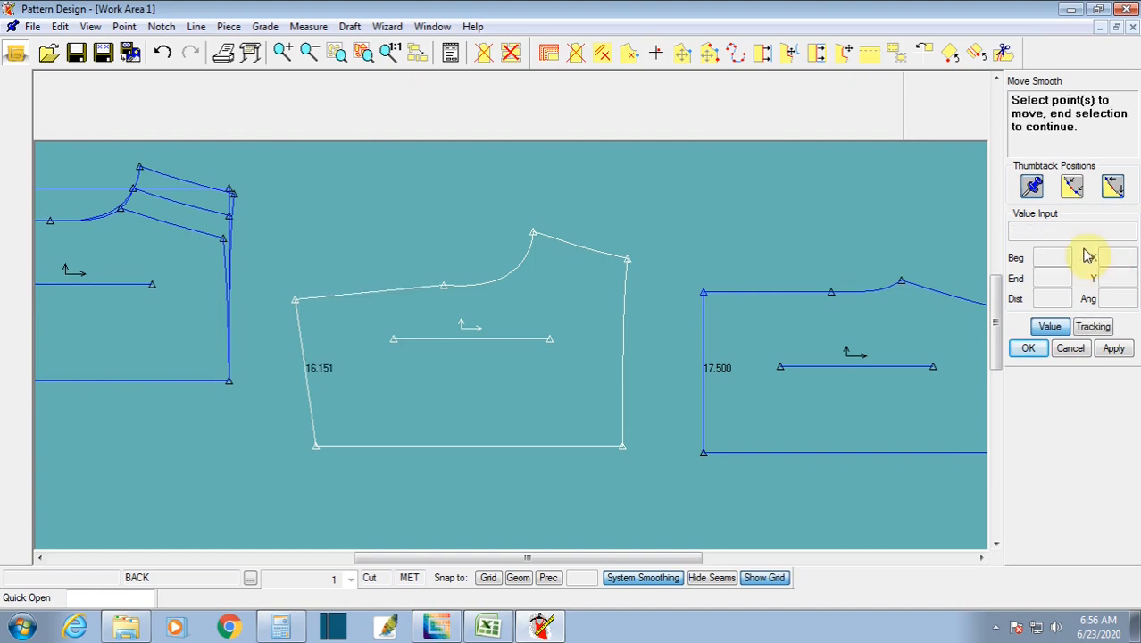
Step: Reshape the BACK crotch curve with Move Smooth, shifting a point near the rise about 1.05 in X and 0.66 in Y
left_click(477, 286)
left_click(481, 285)
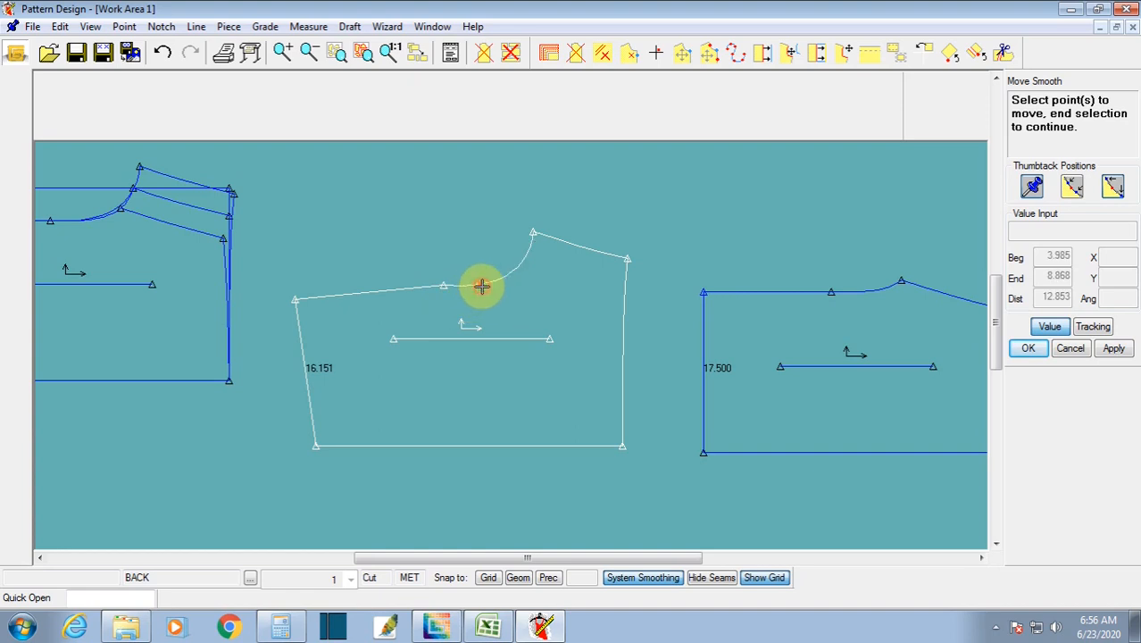
scroll(470, 266, "up", 1)
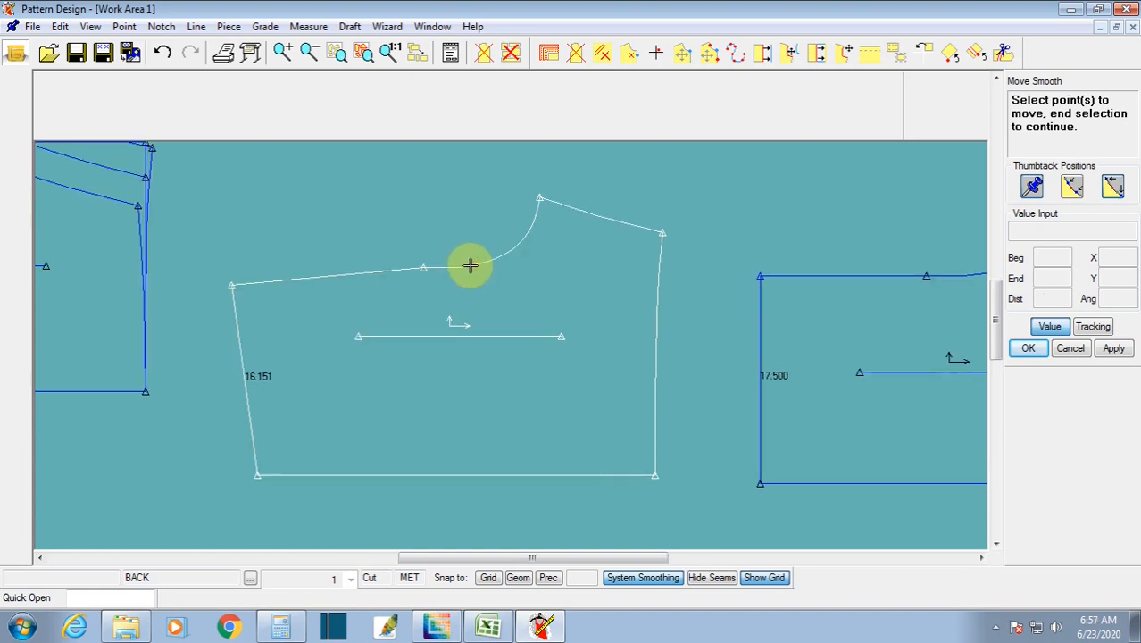
left_click(470, 267)
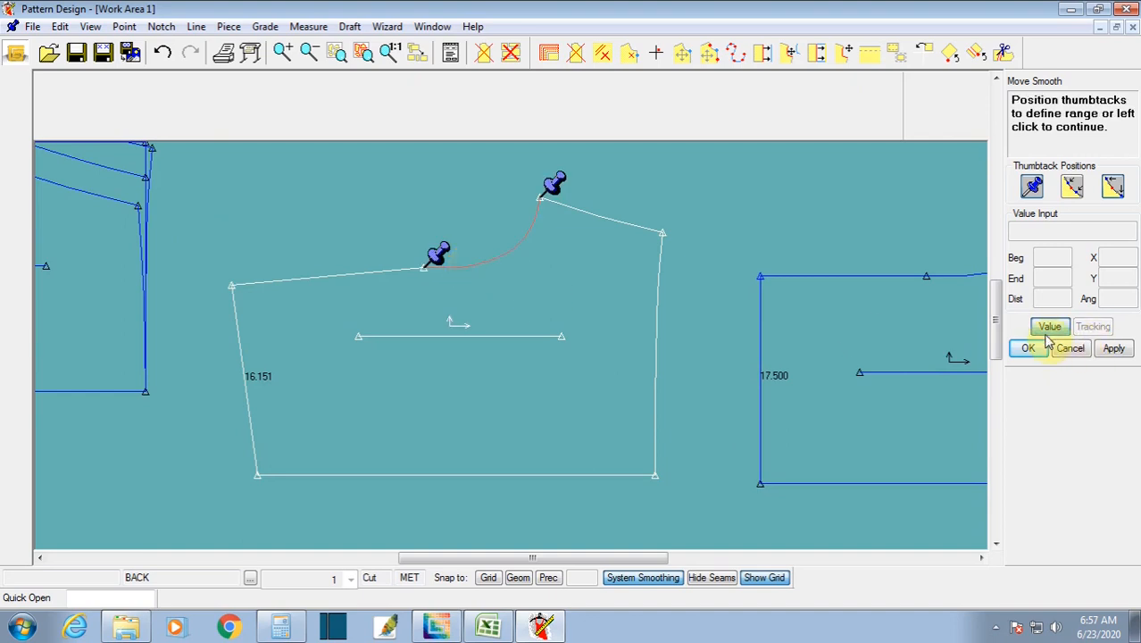
left_click(492, 288)
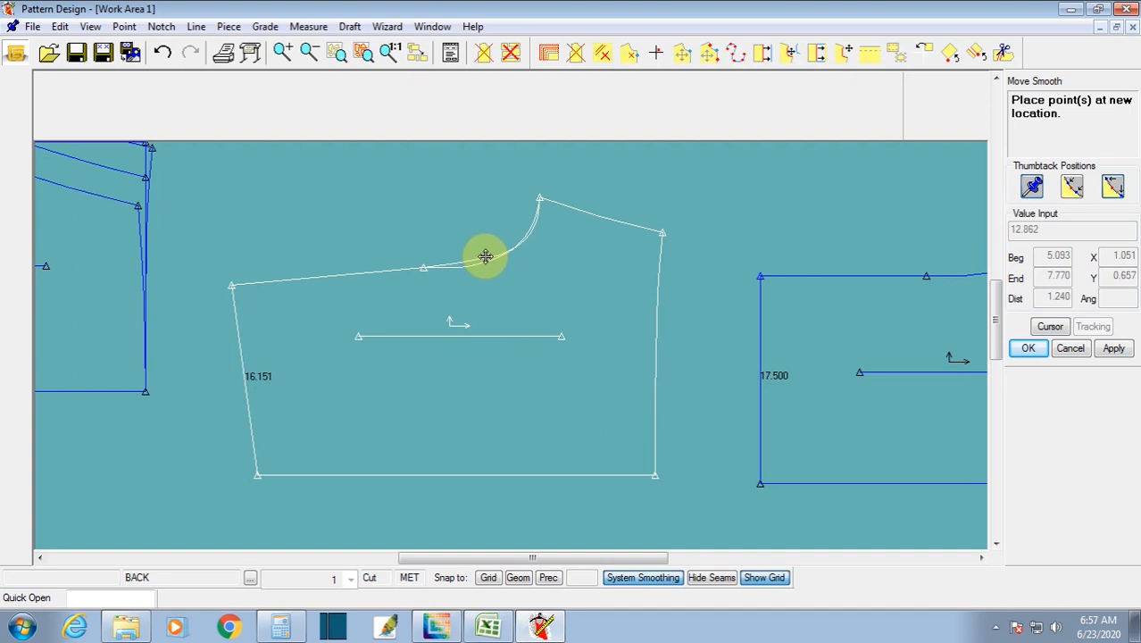
left_click(485, 257)
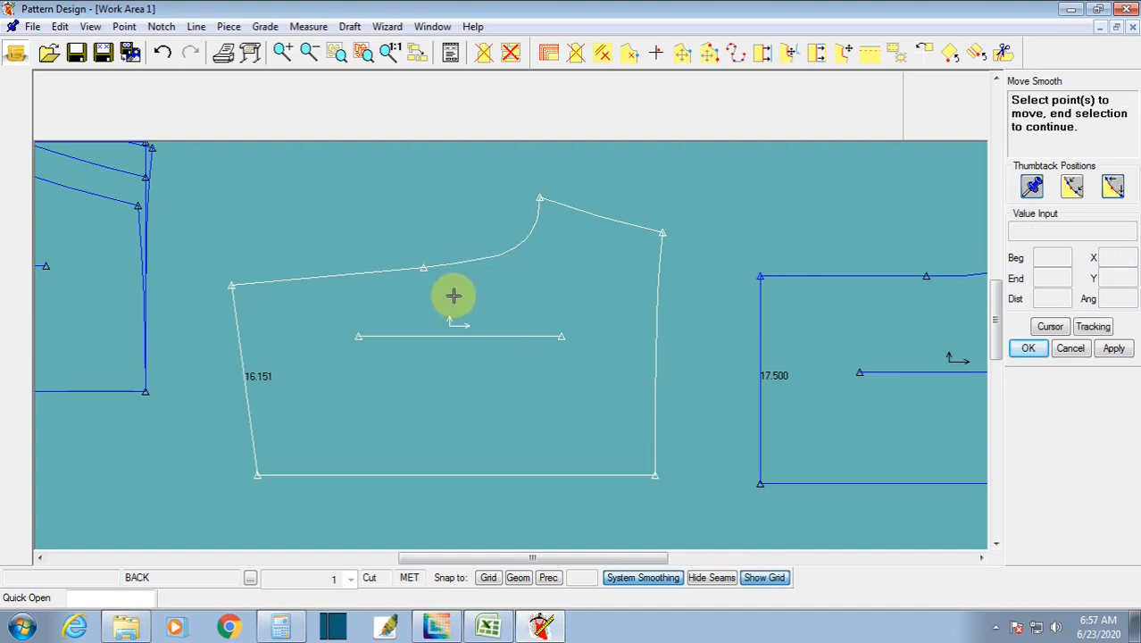
Step: Smooth the BACK piece's crotch curve between its two end points with a smooth factor of 0.005
left_click(196, 26)
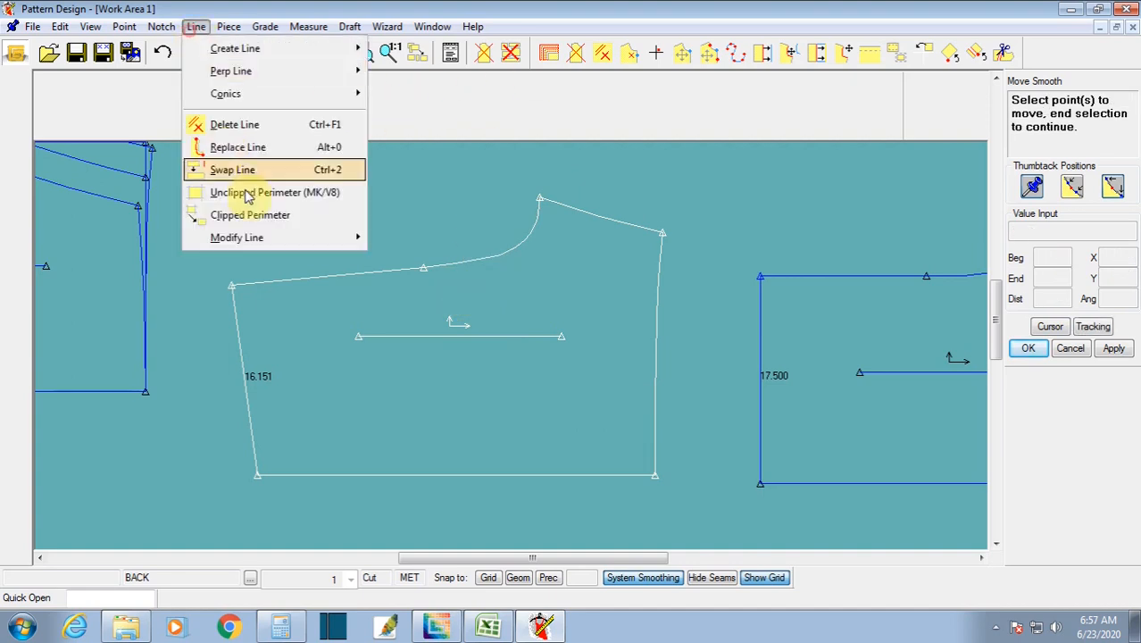
mouse_move(259, 237)
left_click(399, 471)
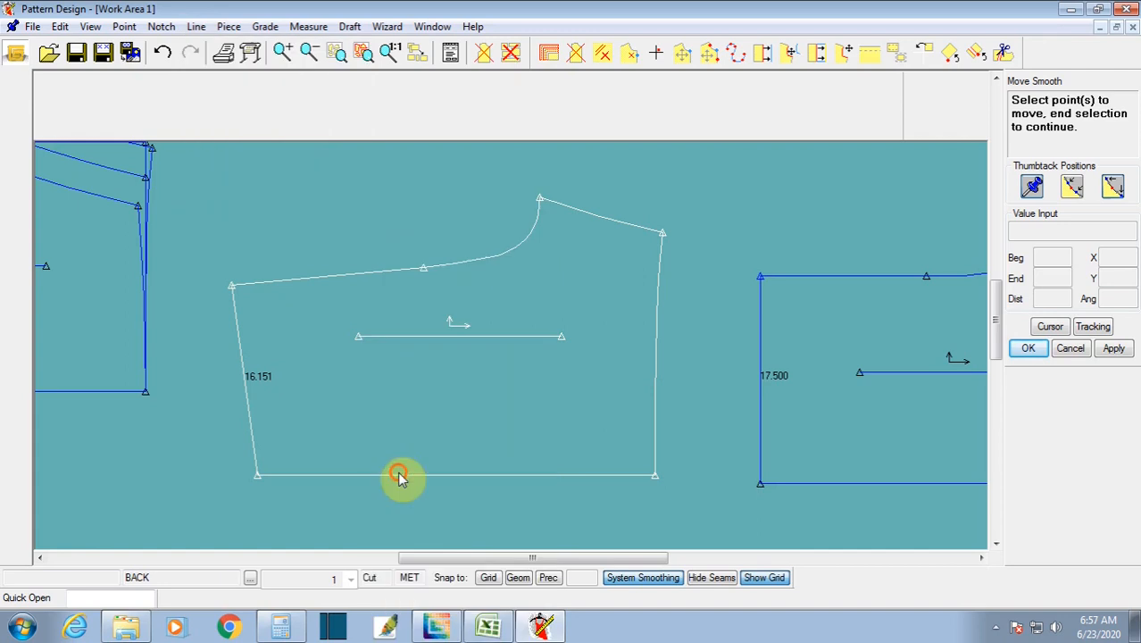
left_click(464, 262)
left_click(475, 287)
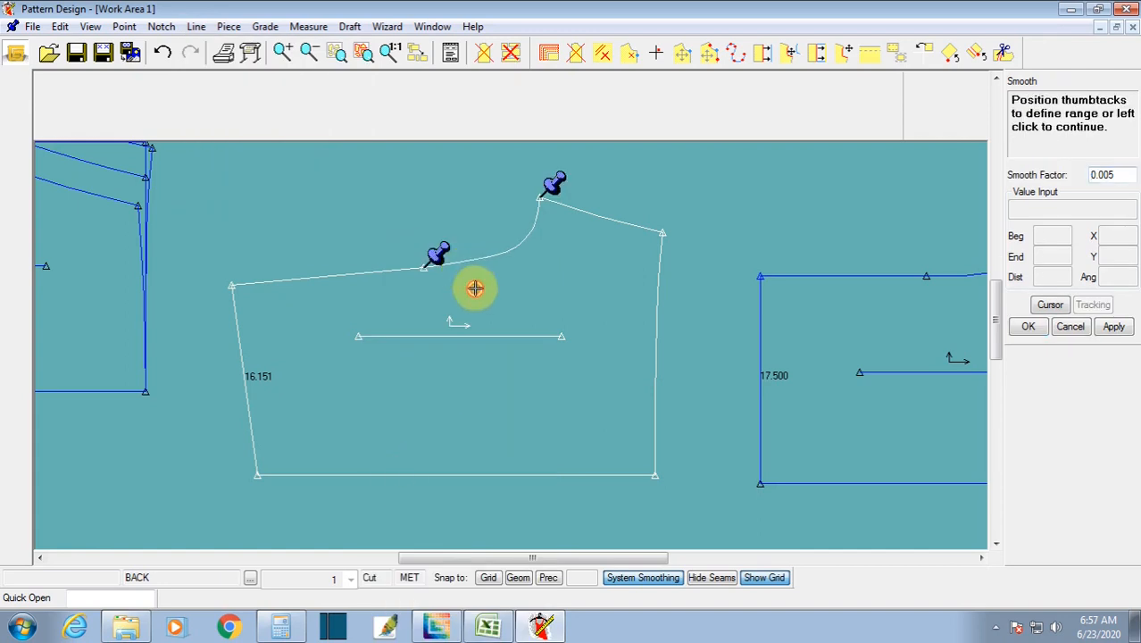
right_click(478, 294)
left_click(479, 311)
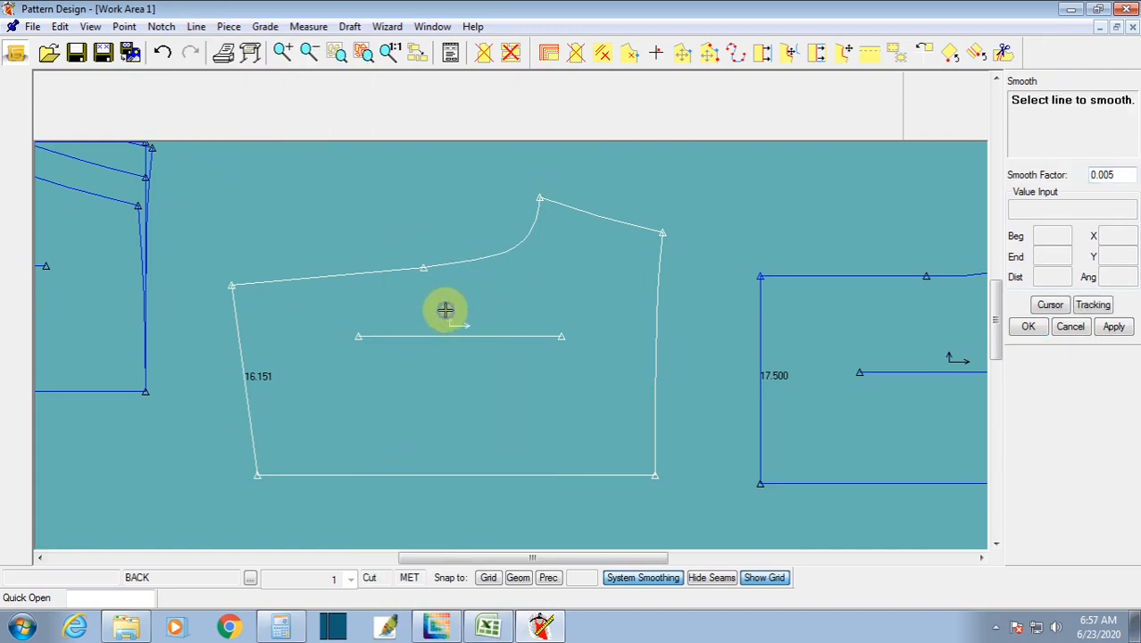
Step: Leave the Smooth command, reposition the back piece and bring the front piece closer beside it
right_click(444, 310)
left_click_drag(506, 318, 490, 287)
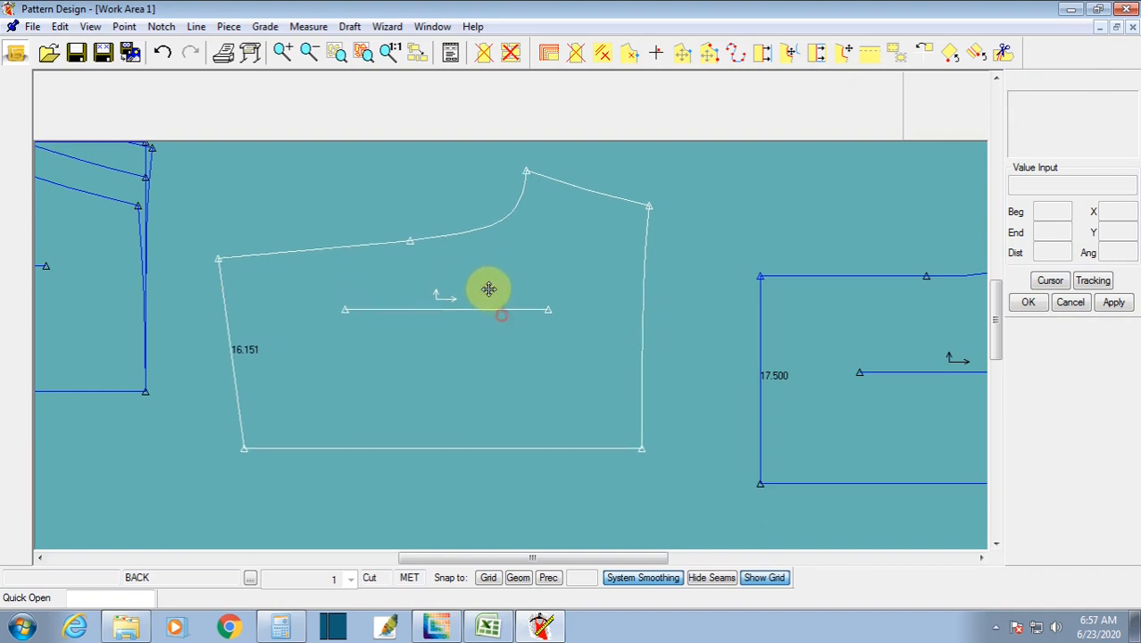
left_click_drag(511, 415, 501, 395)
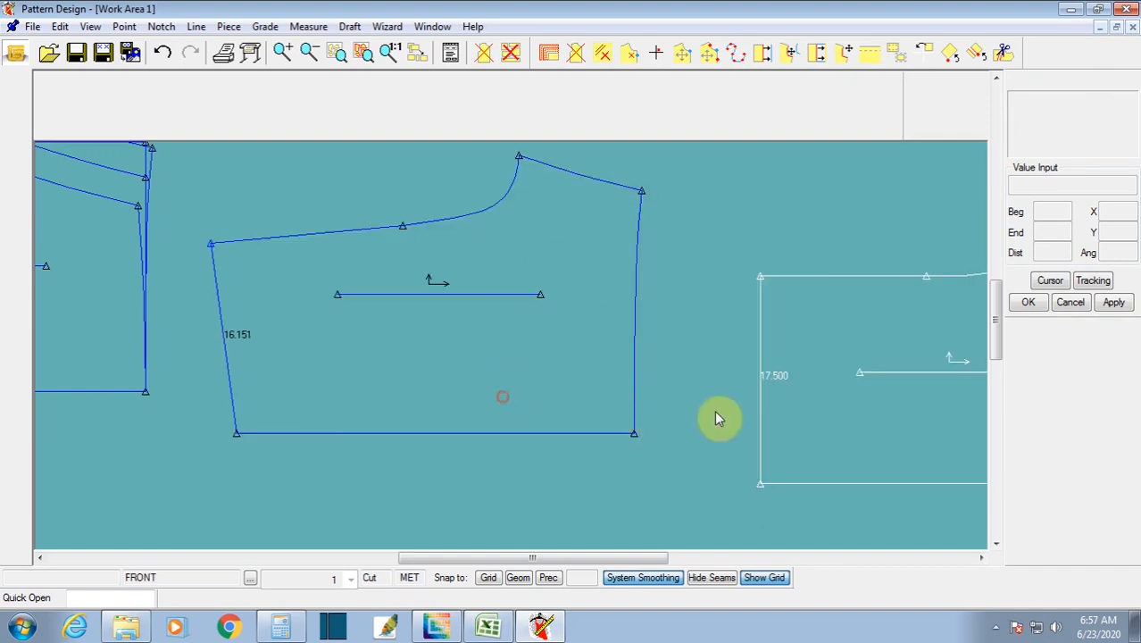
left_click_drag(783, 412, 680, 412)
left_click(678, 395)
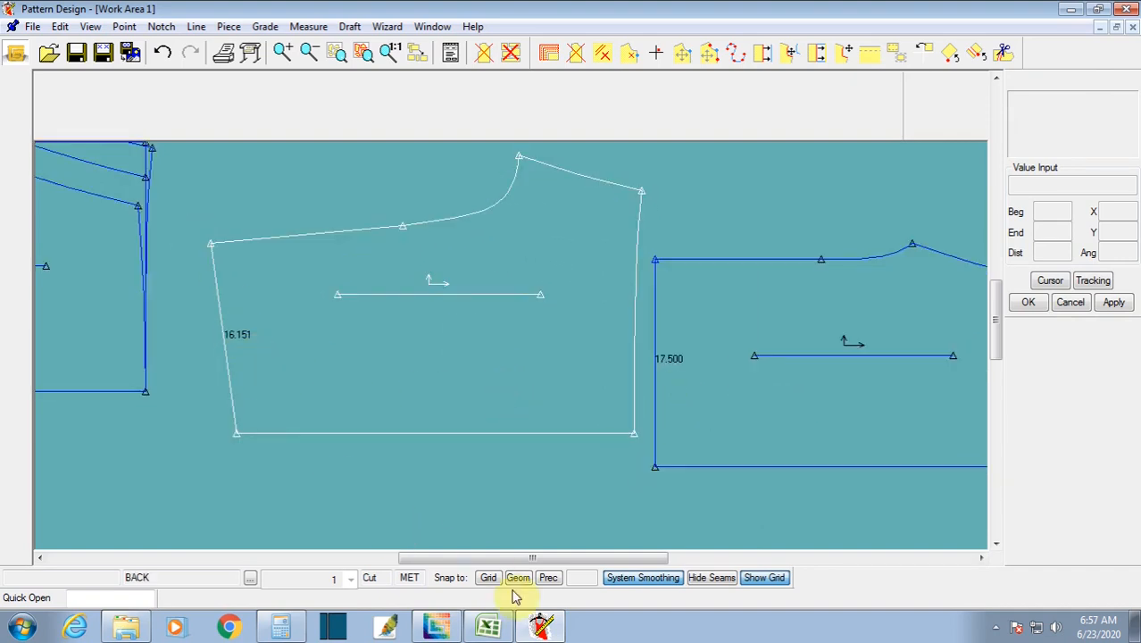
Step: Check the waist measurements for the 4-year size in the Excel chart, and compare them with the back piece's waist edge in Pattern Design
left_click(491, 628)
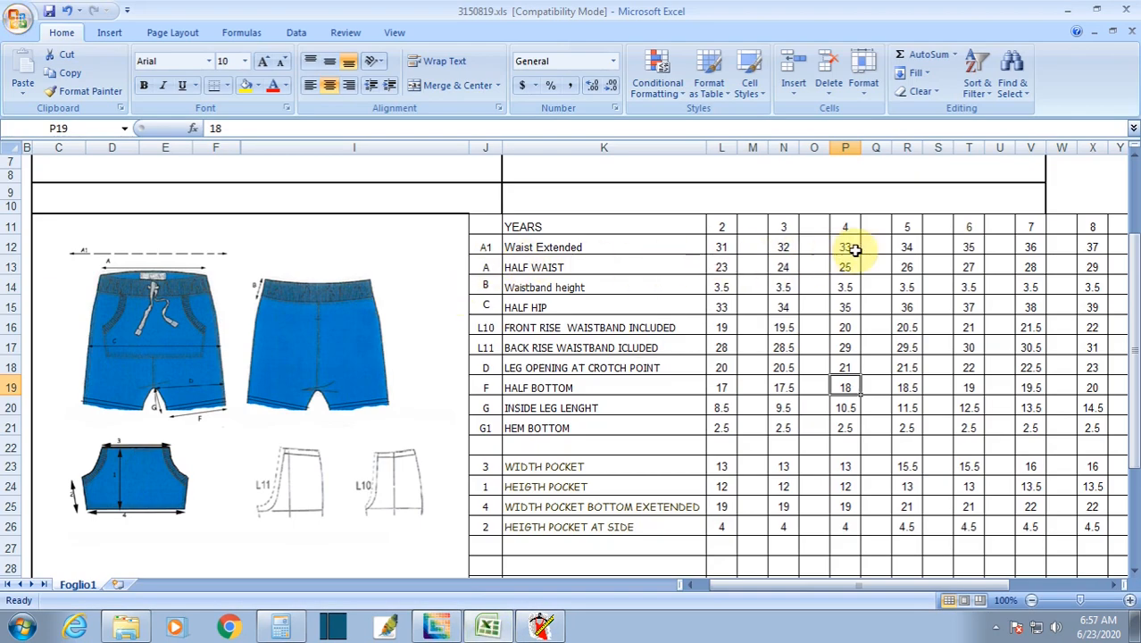
left_click(486, 625)
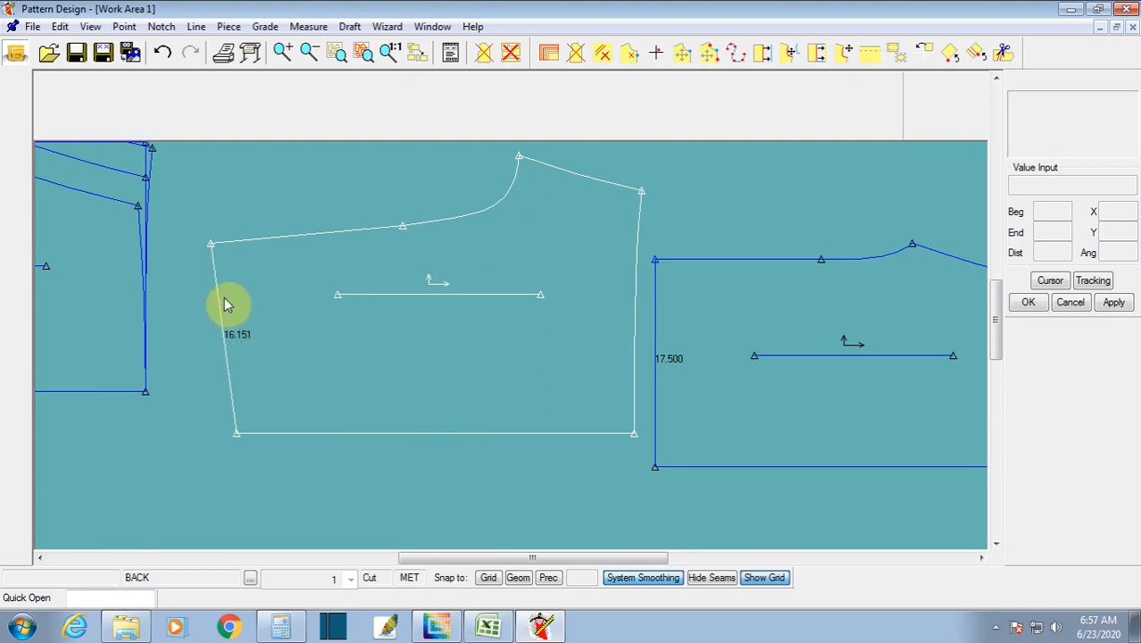
left_click(212, 252)
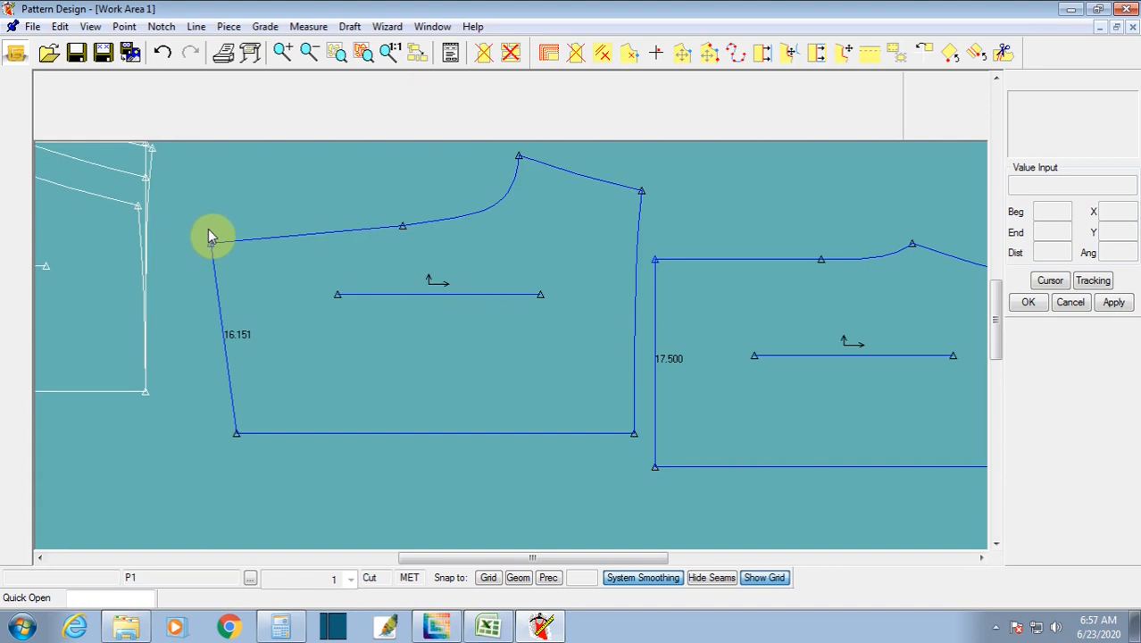
left_click(210, 237)
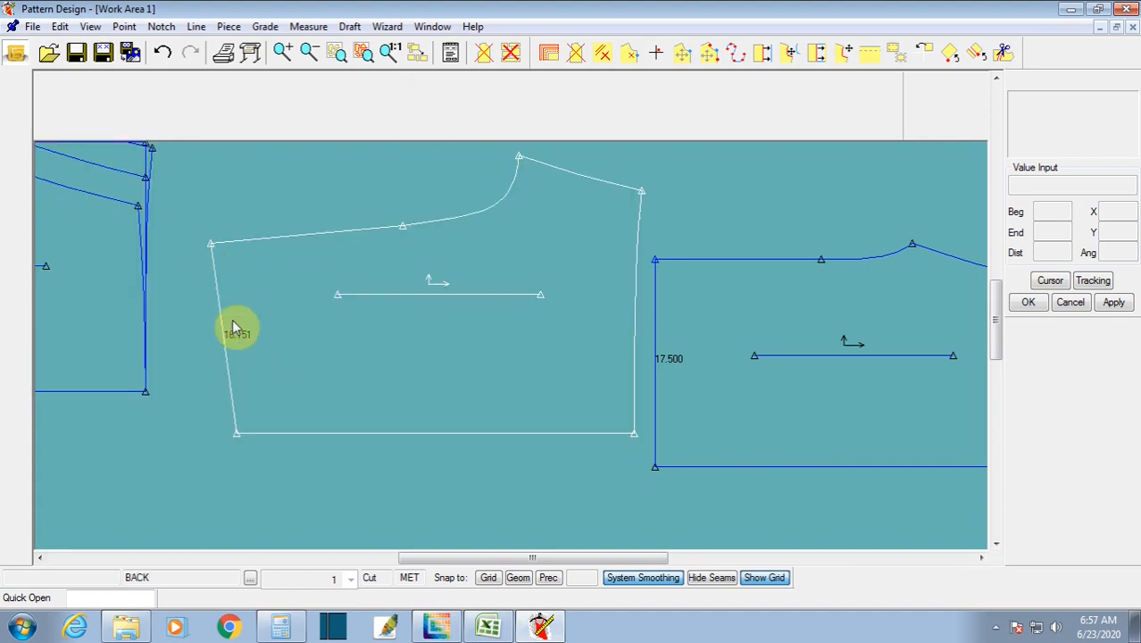
left_click(214, 284)
left_click(216, 280)
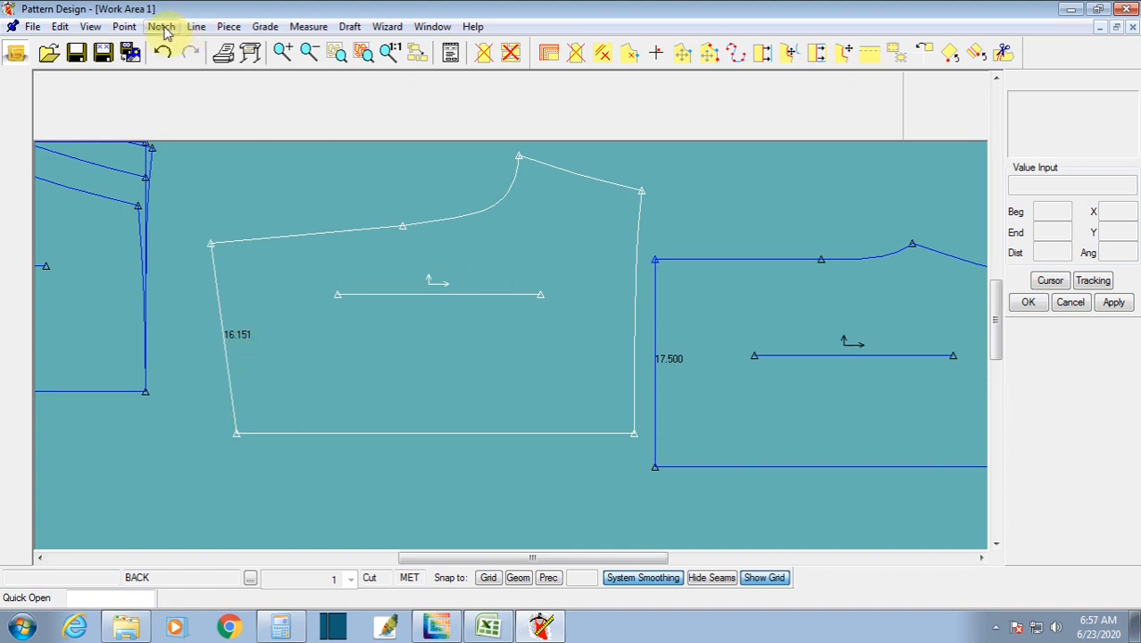
left_click(249, 355)
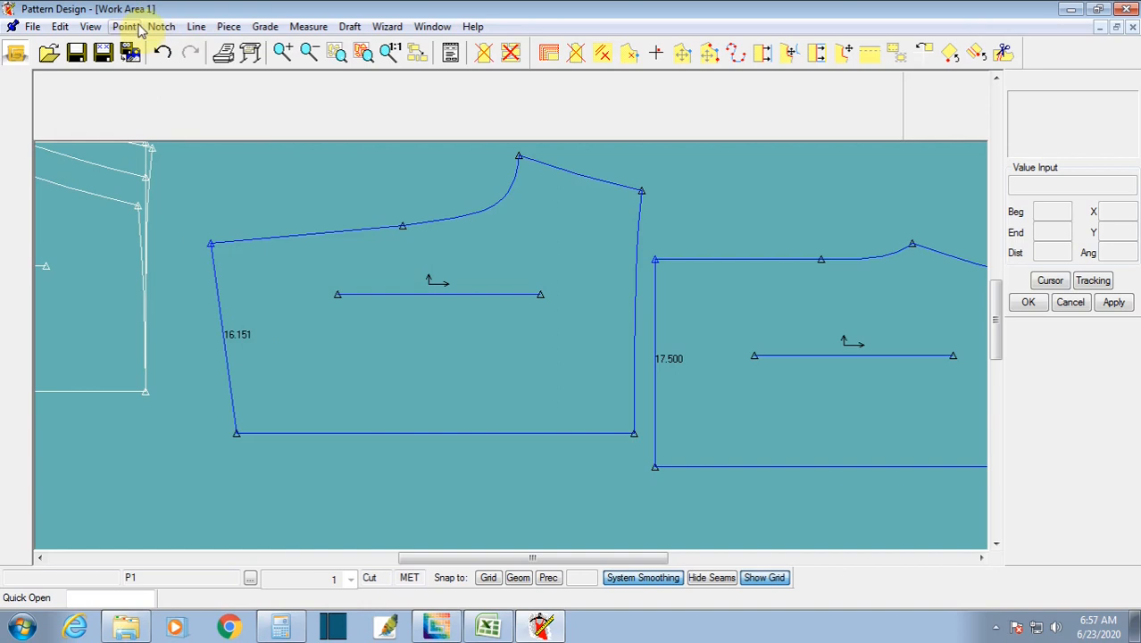
Step: Set the metric user environment's precision to 2 decimals, save it and close the settings window
left_click(91, 27)
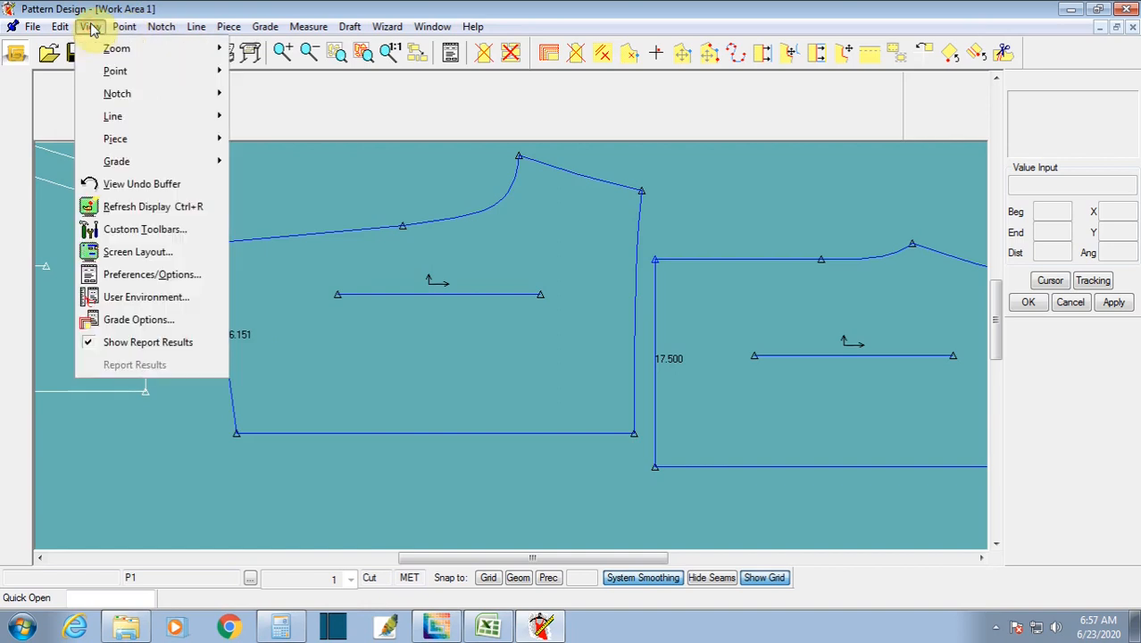
left_click(121, 300)
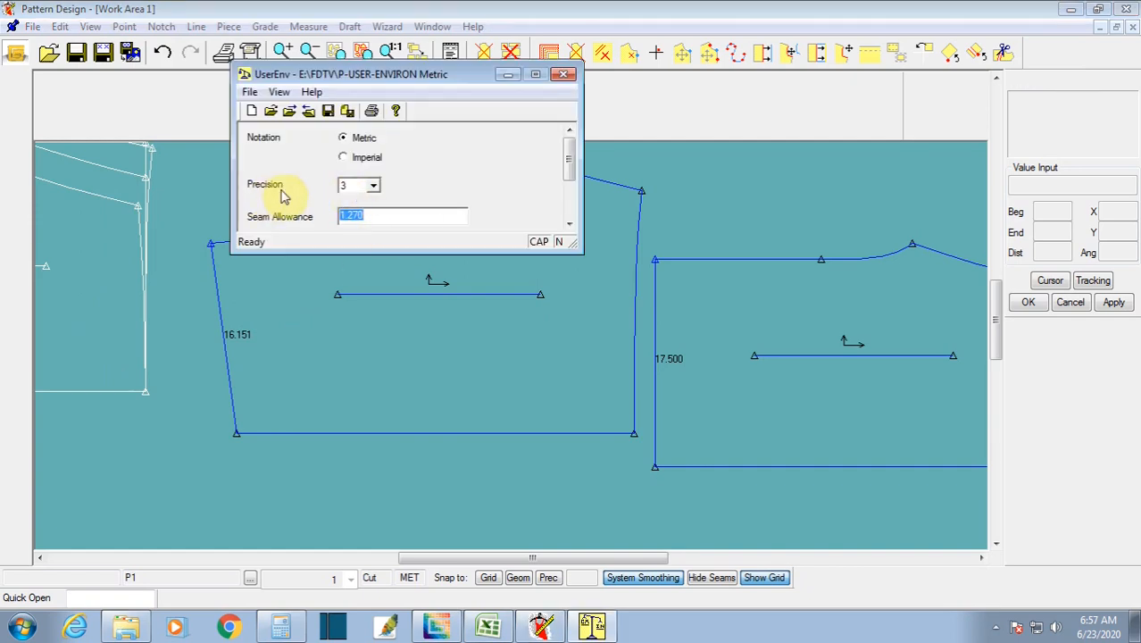
left_click(373, 186)
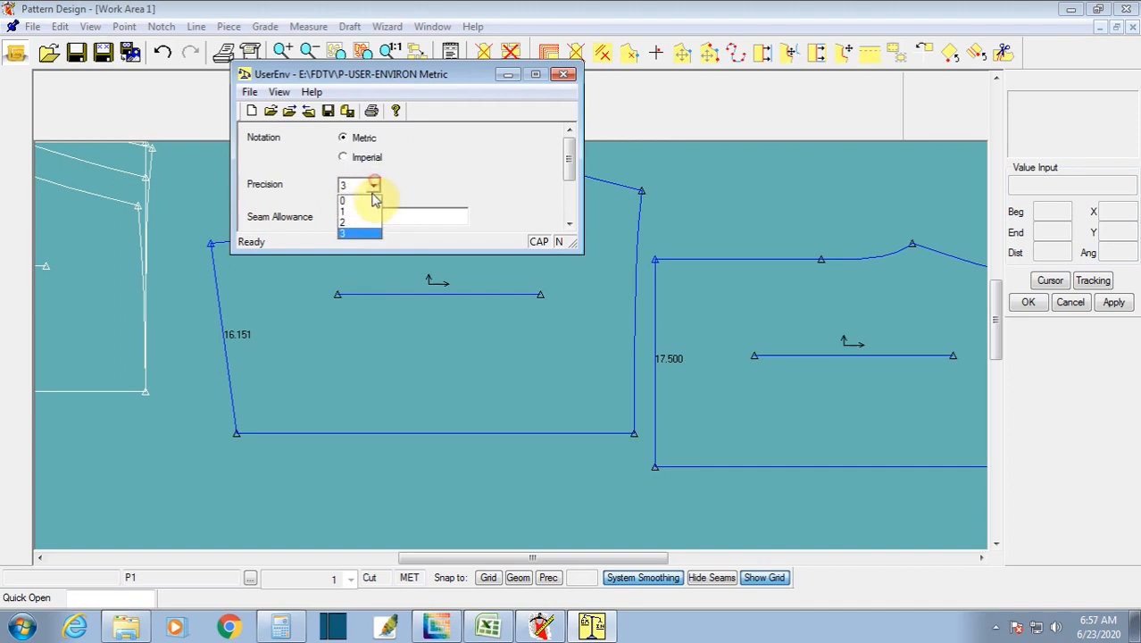
left_click(347, 225)
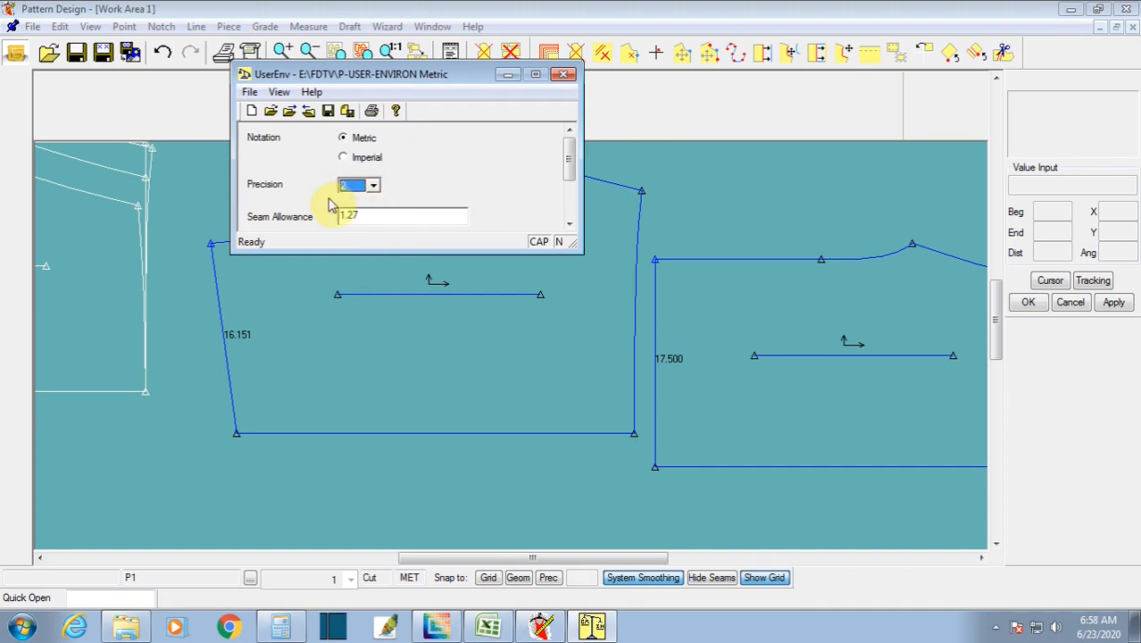
left_click(330, 114)
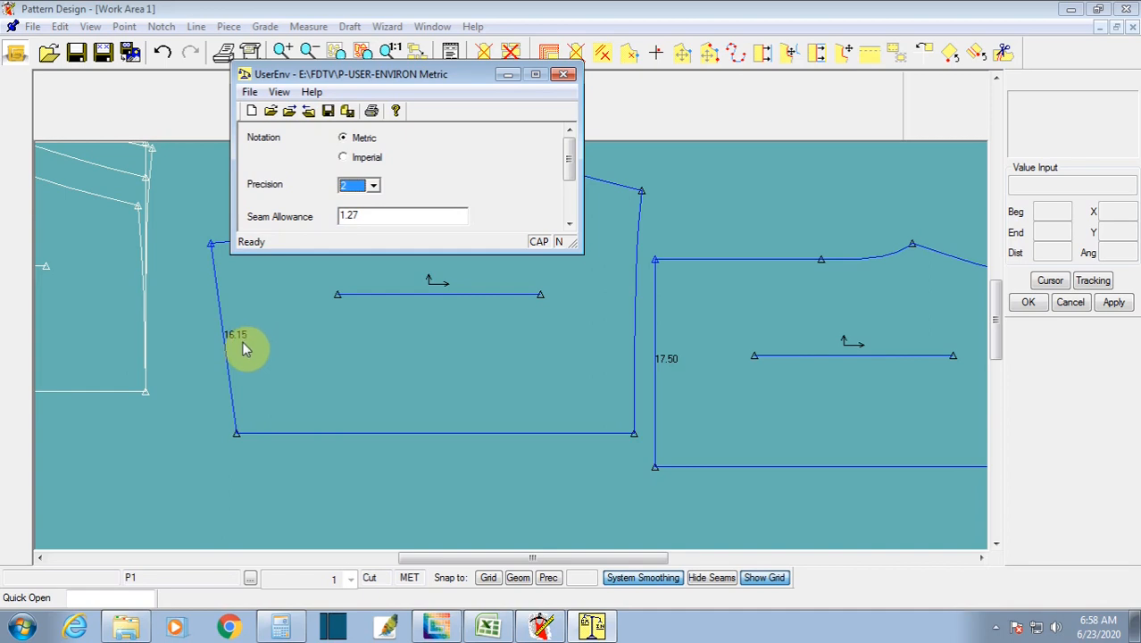
left_click(373, 186)
left_click(366, 221)
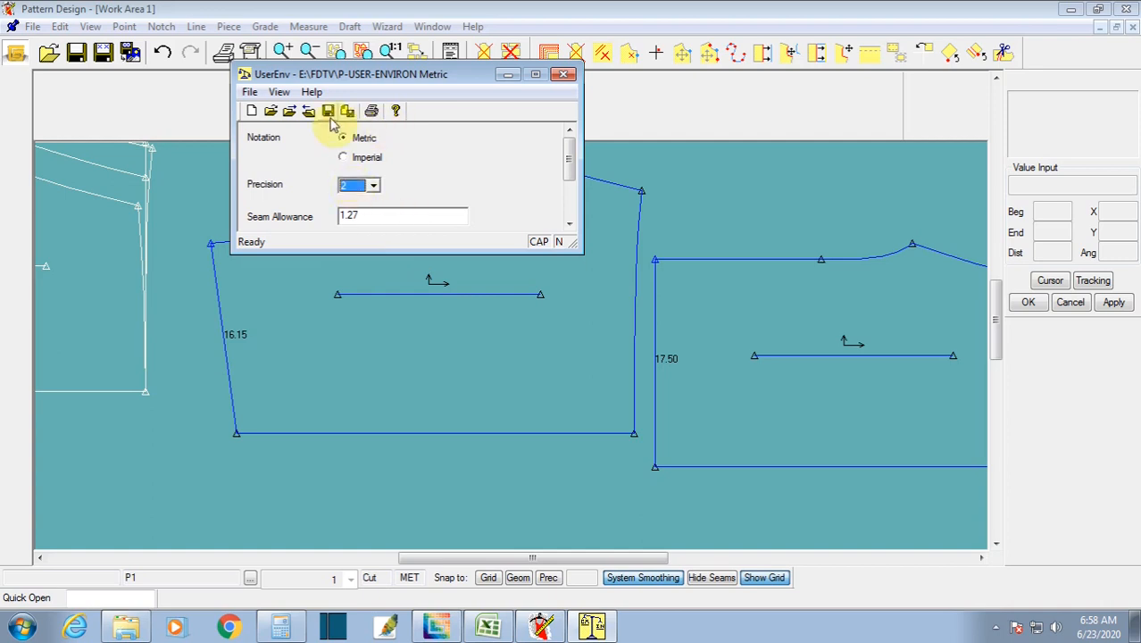
left_click(564, 74)
Step: Move the back piece slightly away from the front piece
left_click(476, 211)
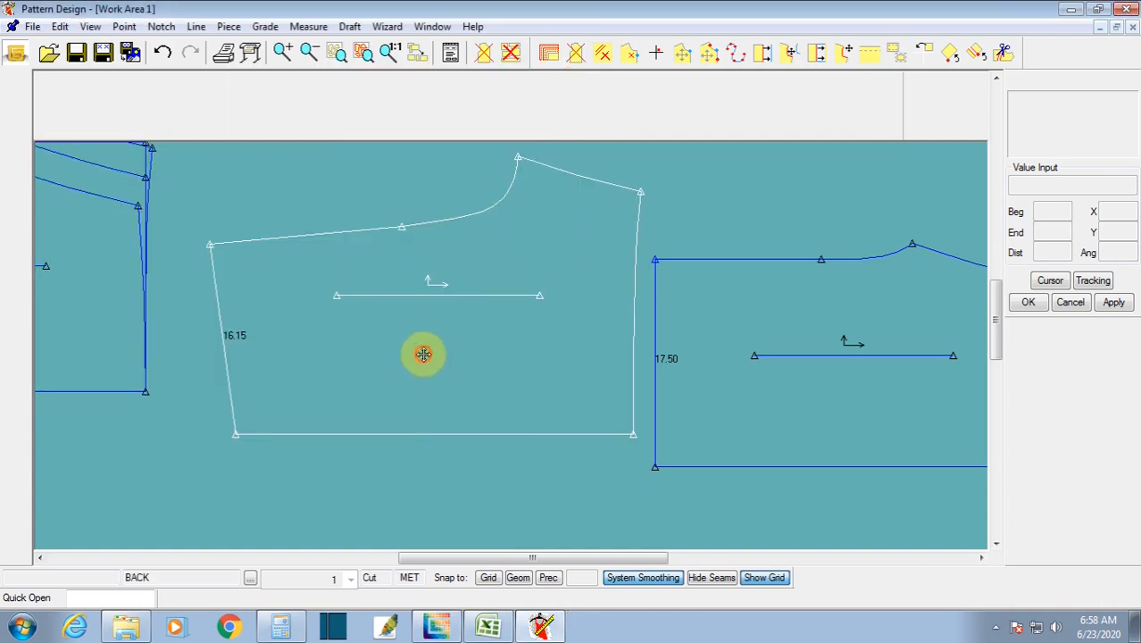
left_click_drag(425, 355, 405, 361)
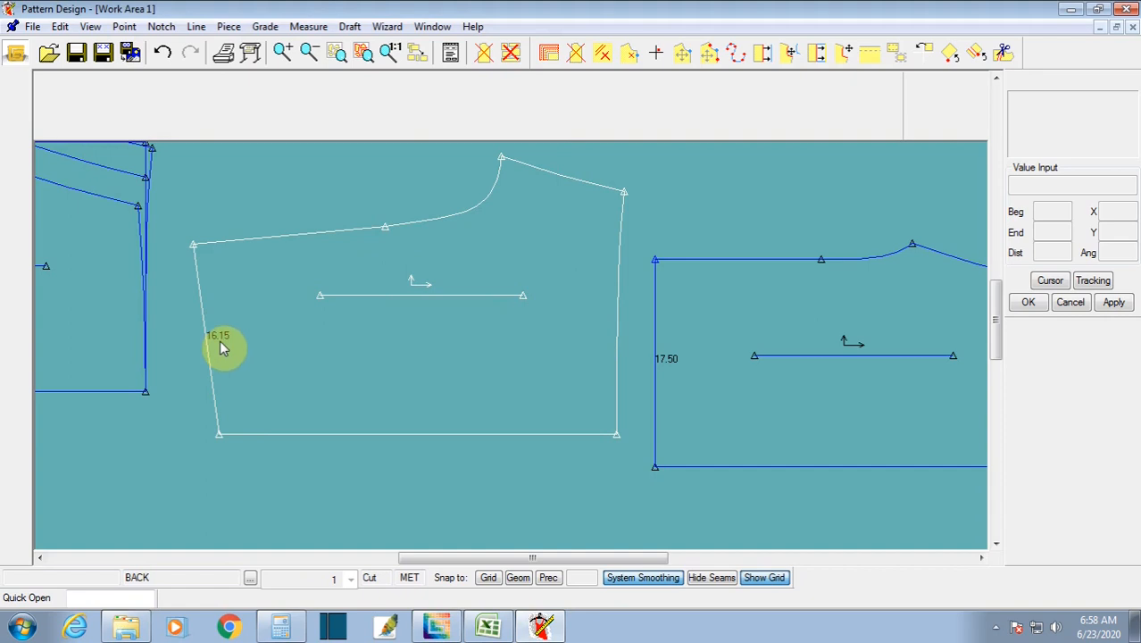
left_click(255, 374)
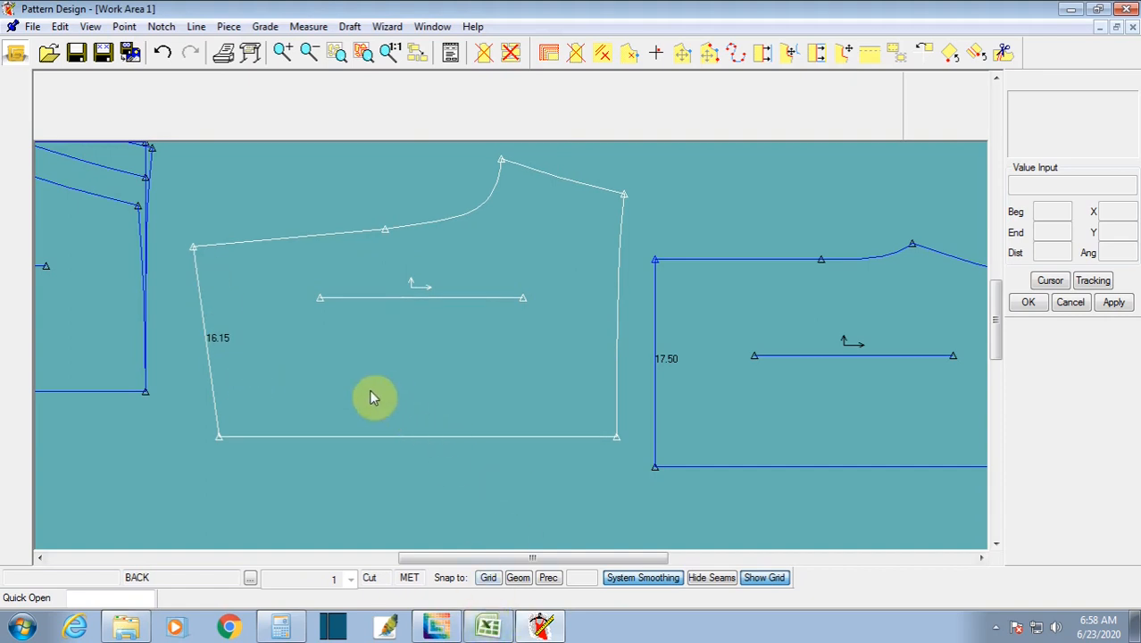
Step: Try a freehand Move Smooth on the back piece's upper waist point, and switch the command to value entry
left_click(124, 25)
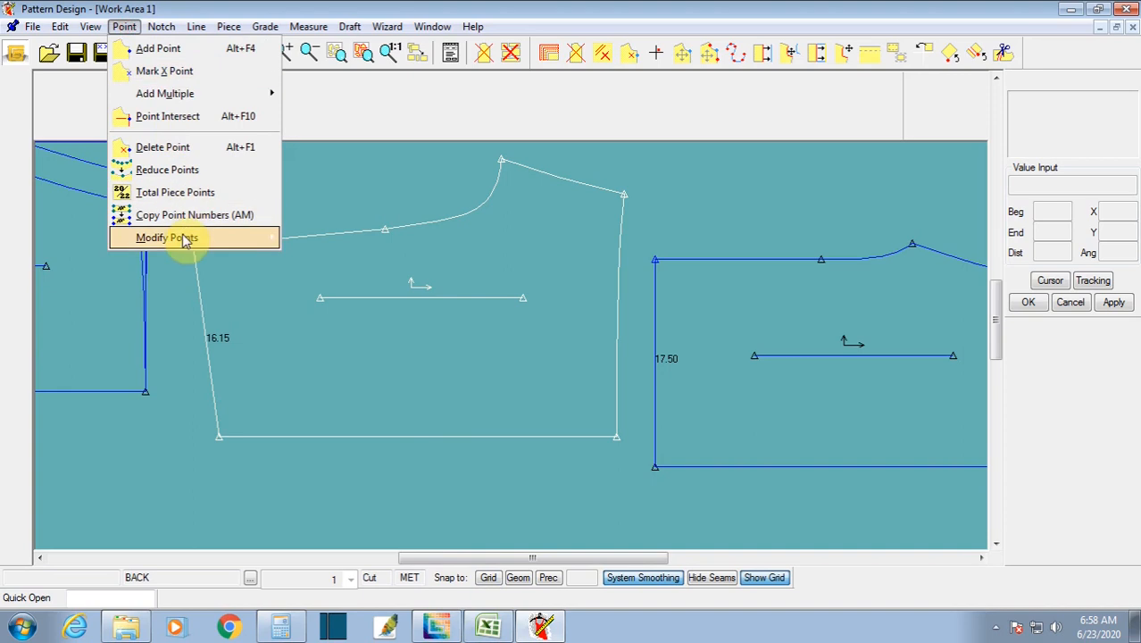
mouse_move(185, 239)
left_click(338, 377)
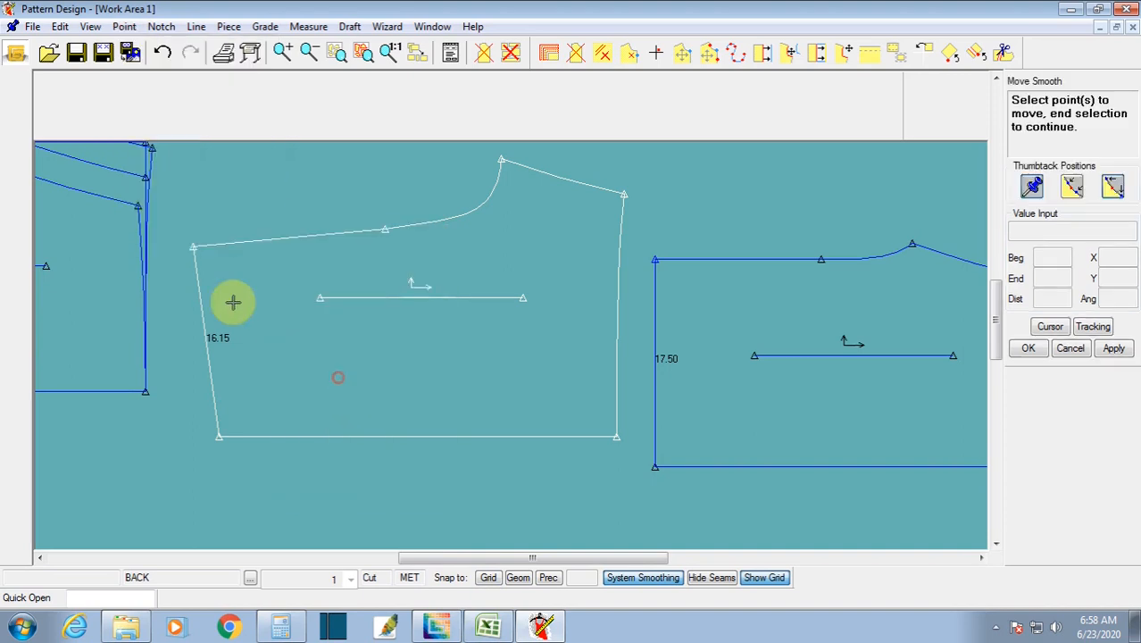
left_click(197, 250)
right_click(211, 266)
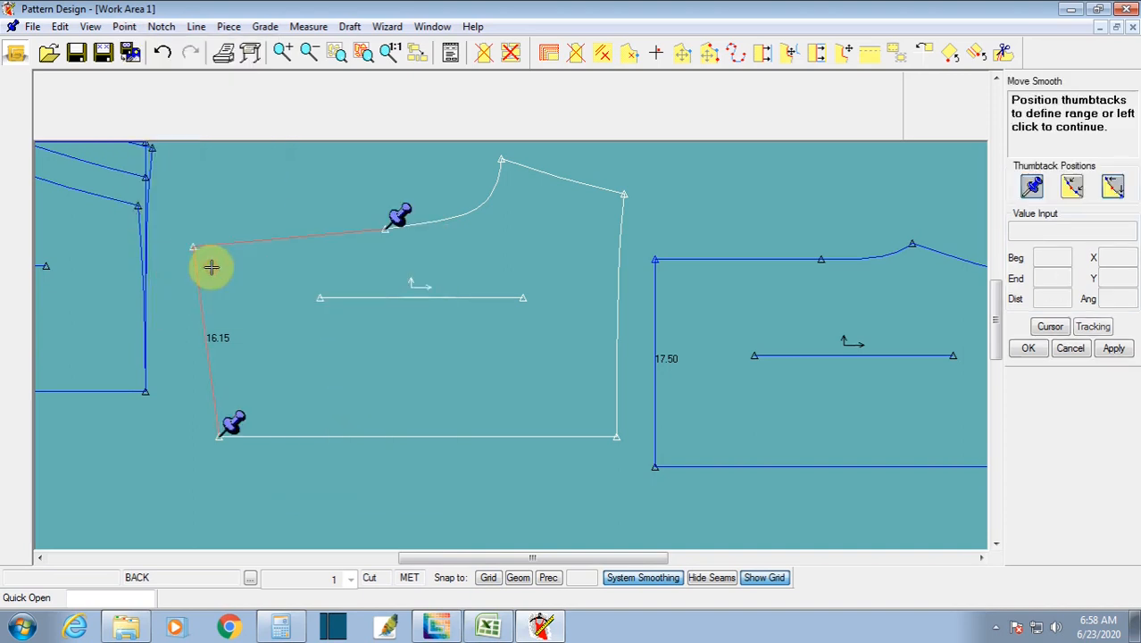
left_click(213, 269)
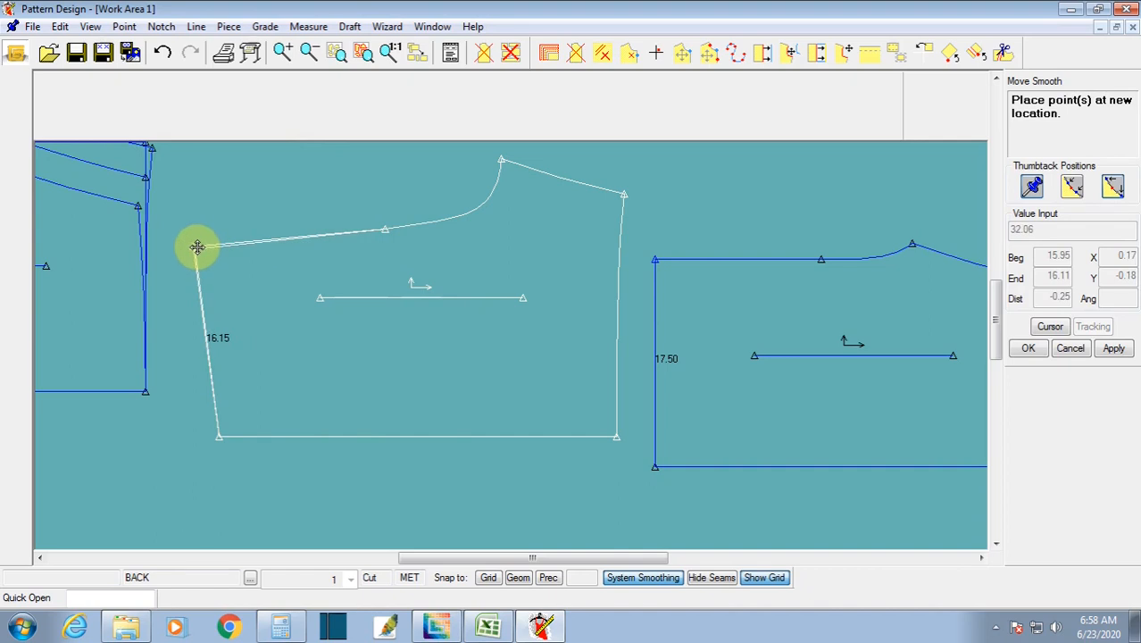
right_click(197, 249)
left_click(202, 264)
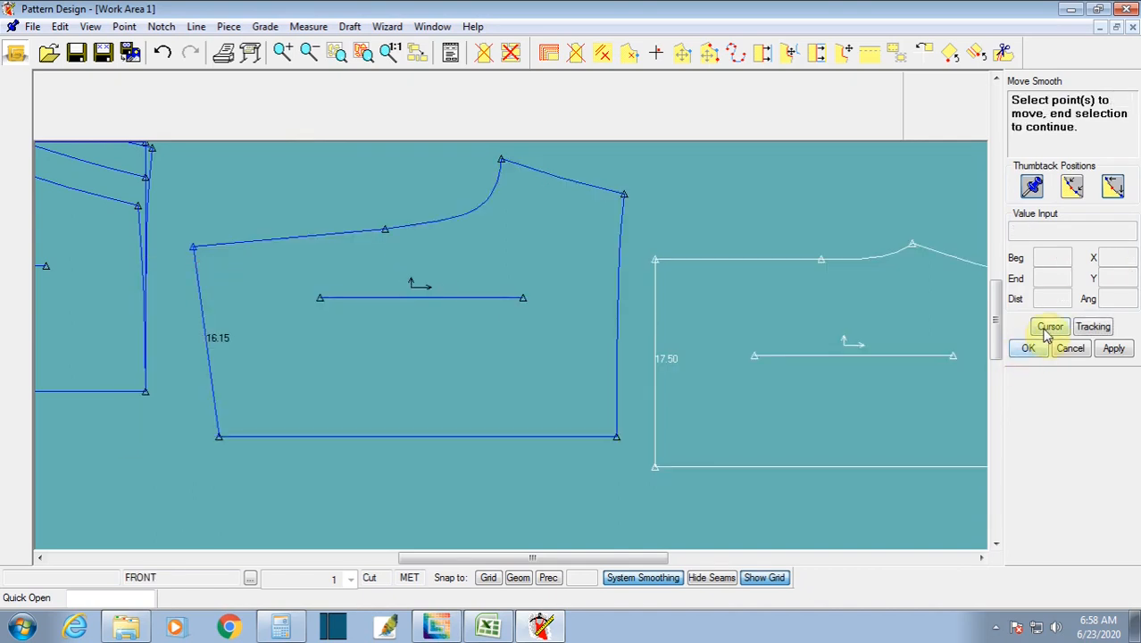
left_click(1050, 329)
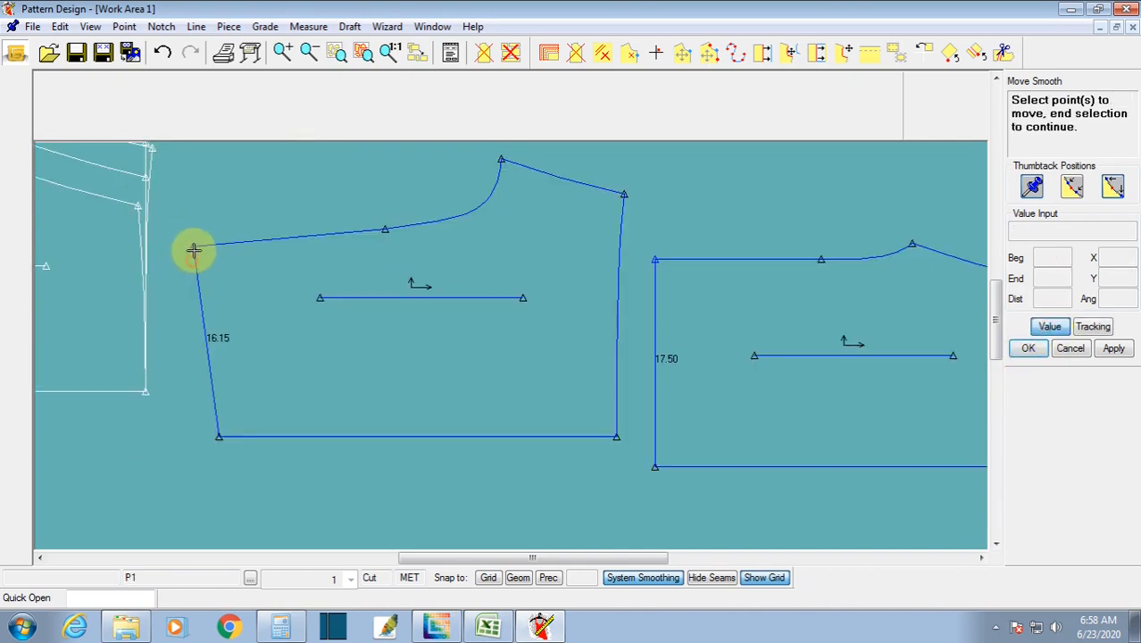
Step: Move the back piece's upper waist point by a vertical distance that makes the waist edge 16.50 long
left_click(194, 247)
right_click(232, 268)
left_click(234, 271)
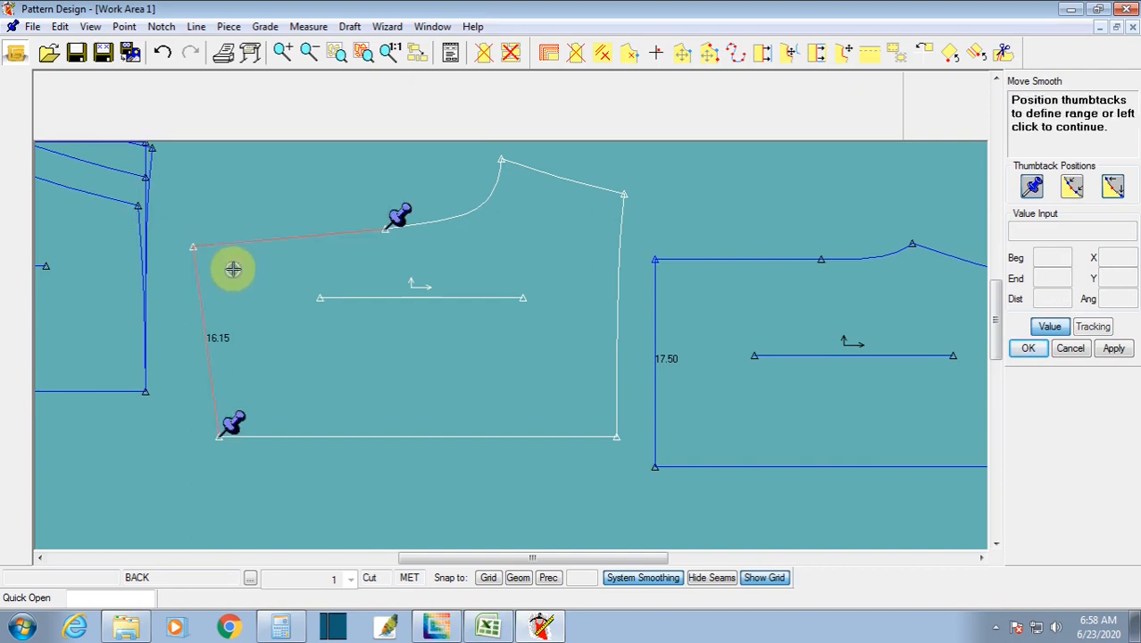
left_click(233, 270)
left_click(1130, 257)
left_click(1110, 276)
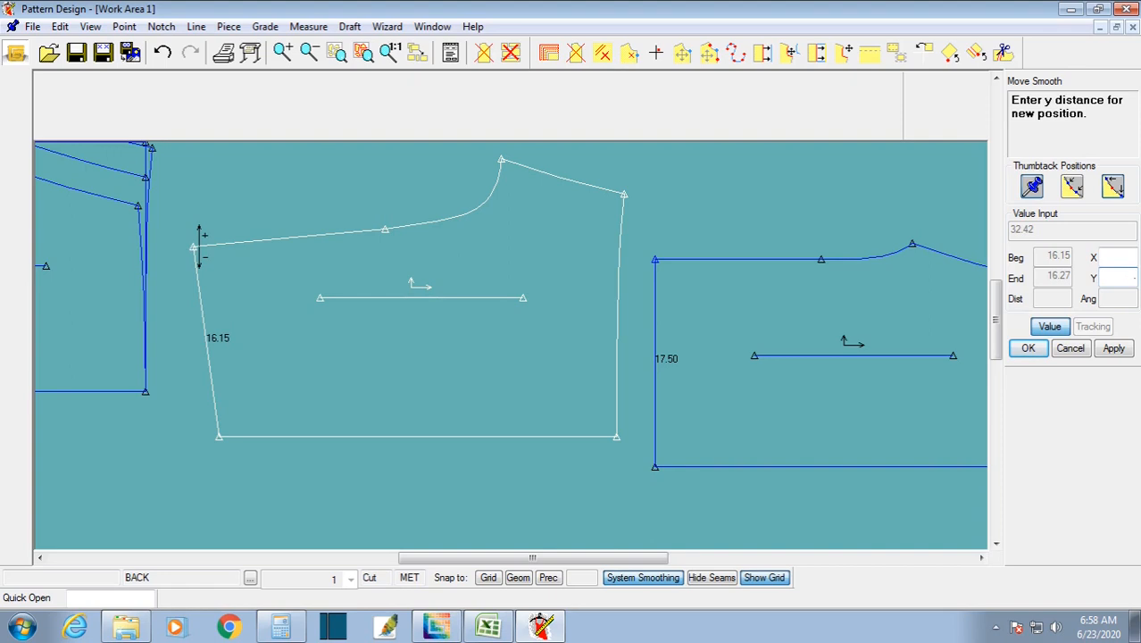
key("Return")
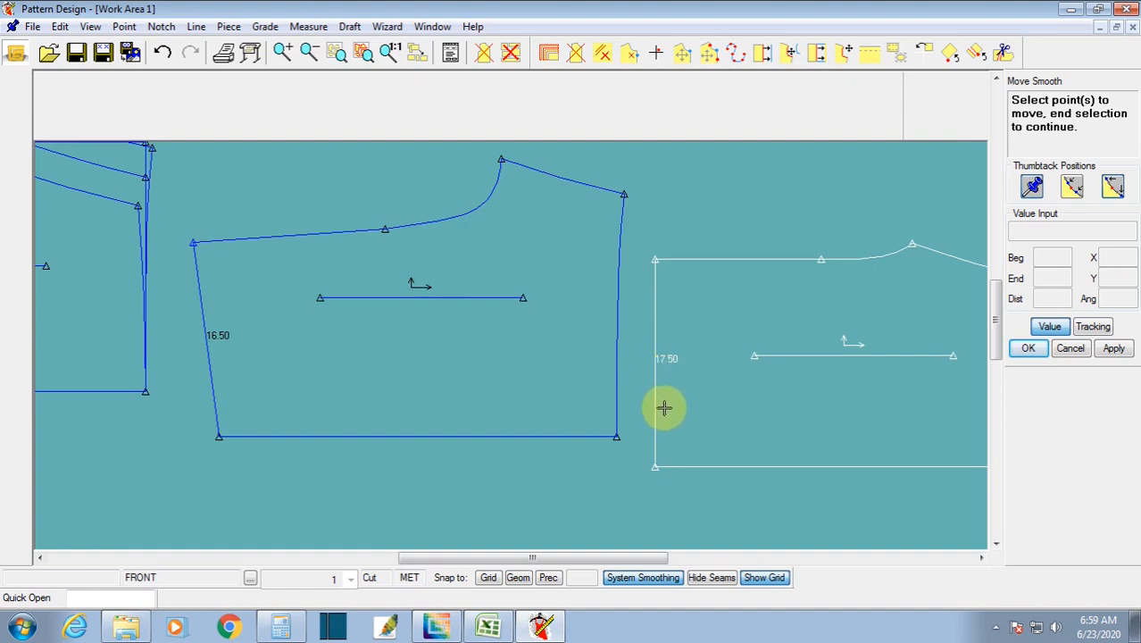
Step: Leave Move Smooth, shift the back piece upward and place the front piece right against its hem side
right_click(530, 345)
left_click(542, 384)
left_click_drag(543, 384, 523, 352)
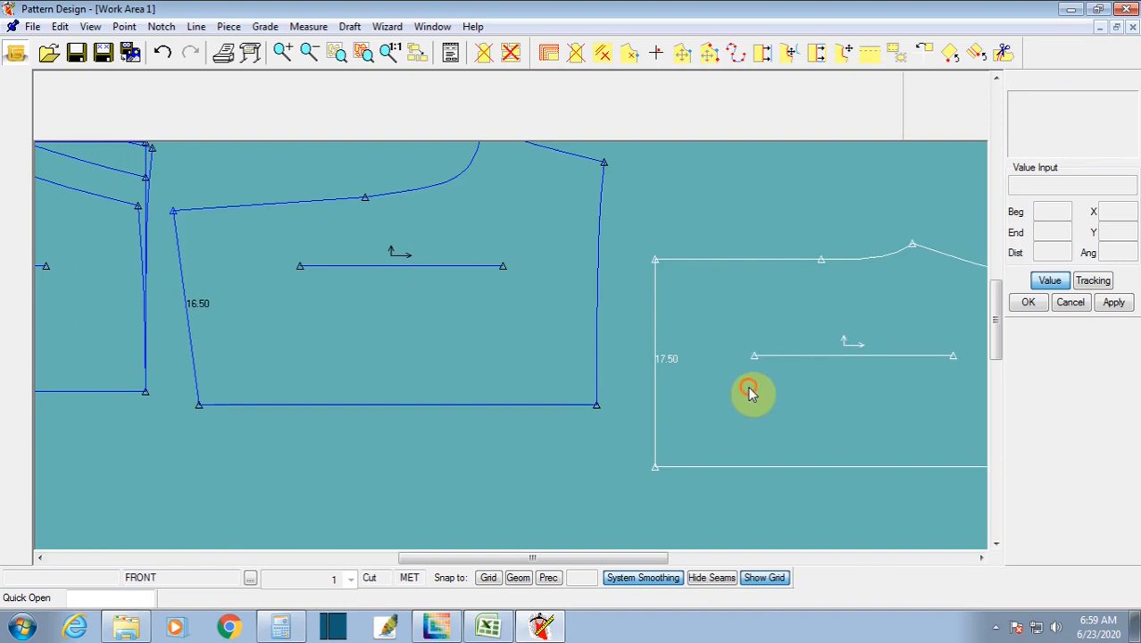
left_click_drag(750, 393, 715, 391)
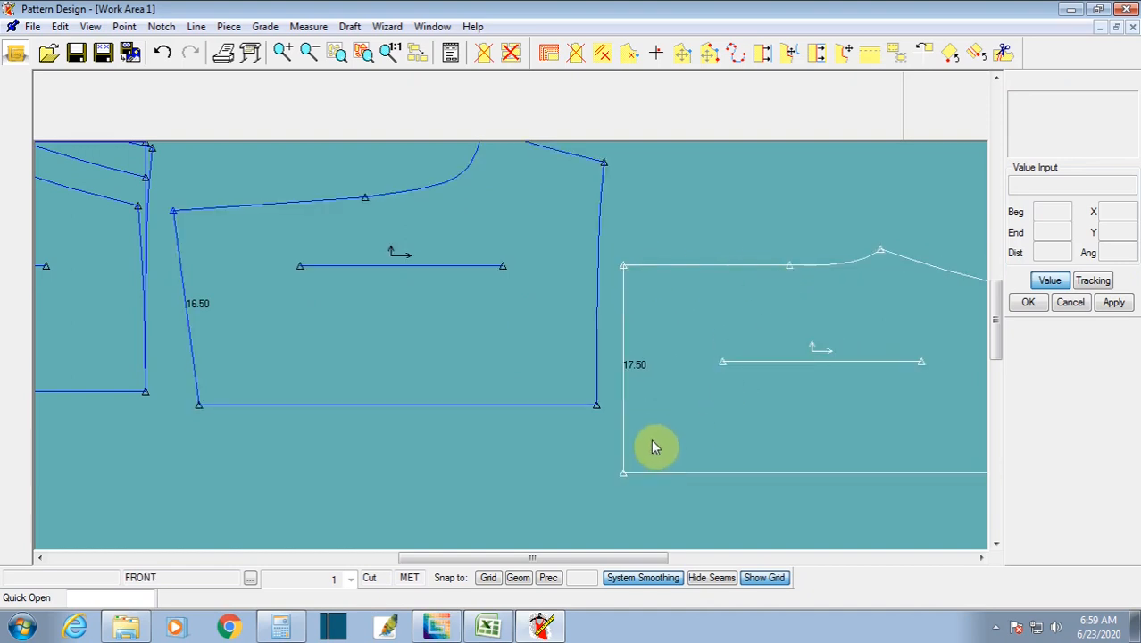
left_click(764, 460)
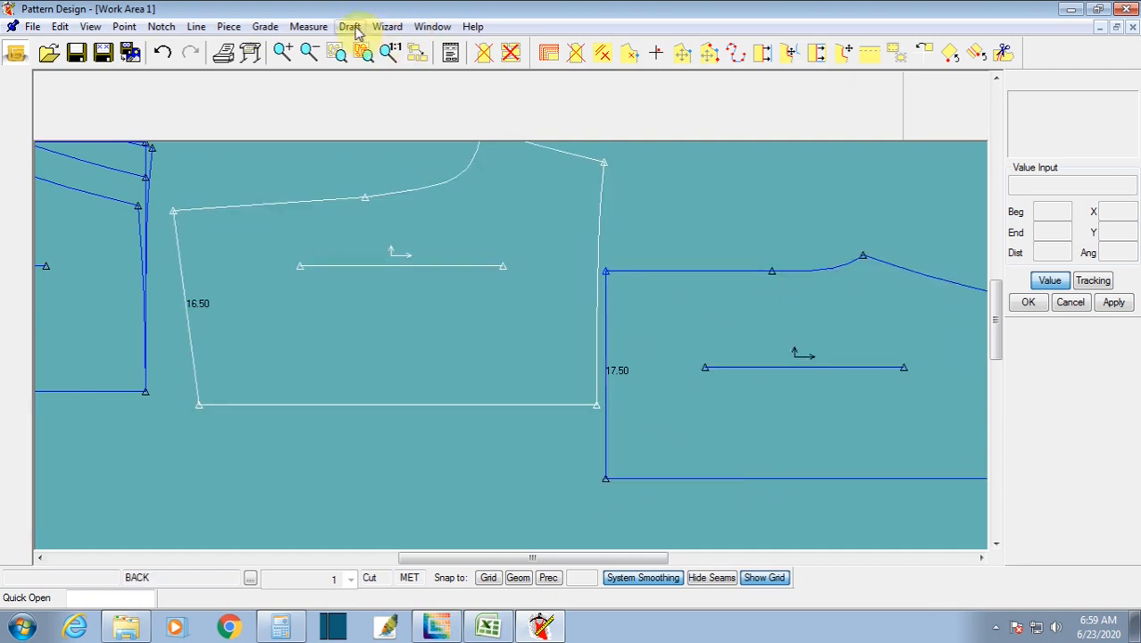
Step: Split the front piece's lower side line at a distance of 14 from its waist end
left_click(197, 27)
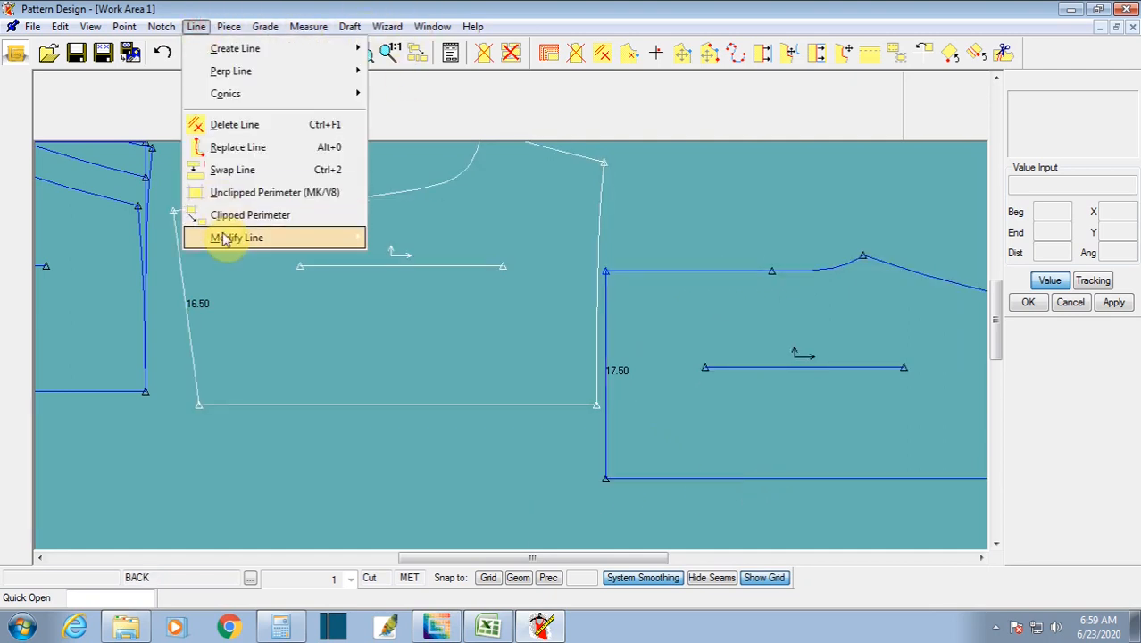
mouse_move(224, 236)
left_click(400, 516)
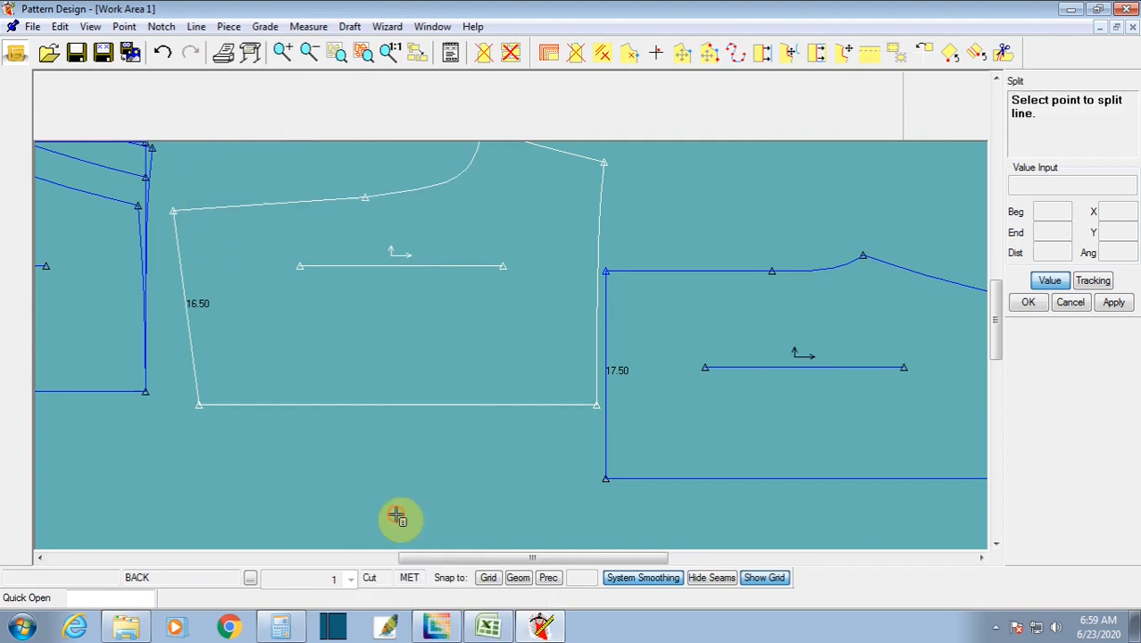
left_click(604, 479)
left_click(1050, 229)
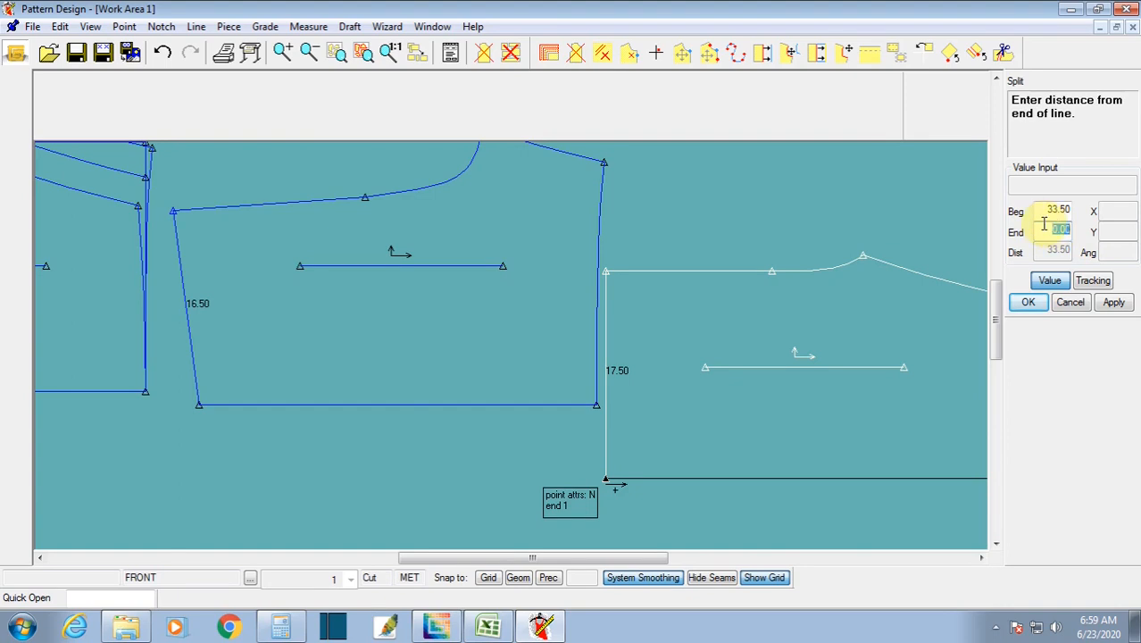
type("14")
key("Return")
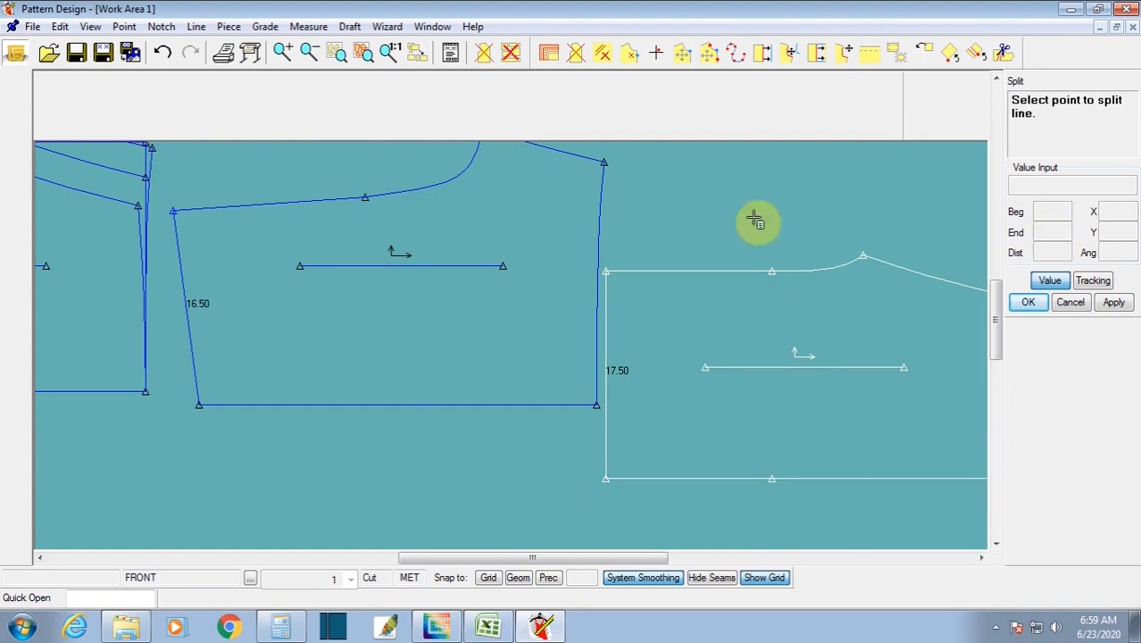
Step: Leave the split command and shift the back piece and the front piece apart in the work area
left_click(684, 366)
left_click(472, 353)
left_click(387, 325)
left_click(810, 426)
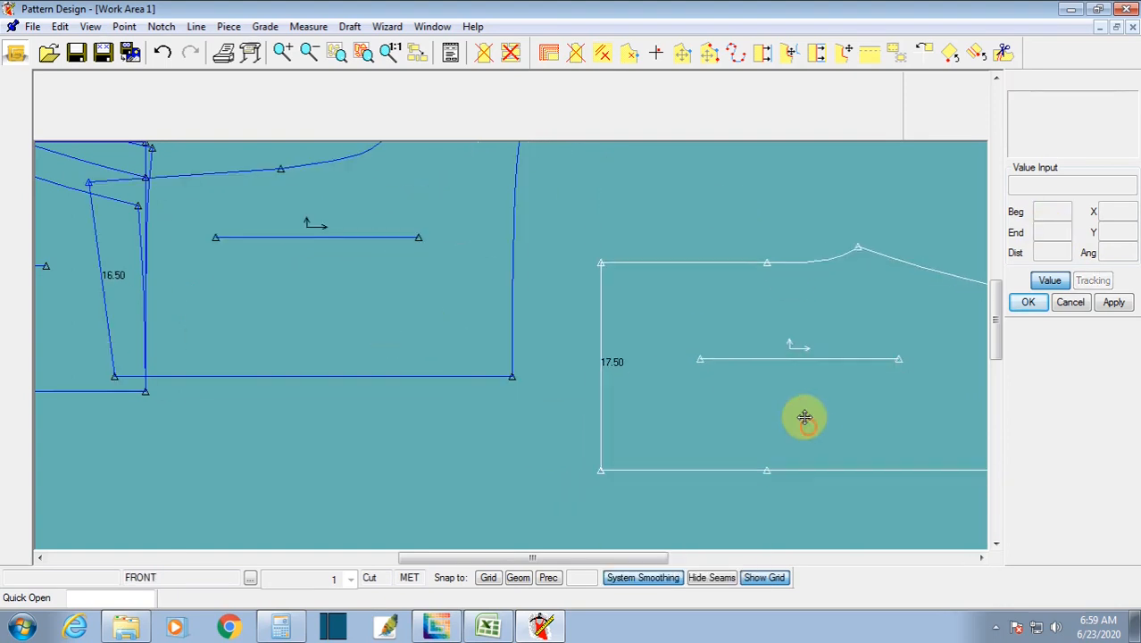
left_click(781, 398)
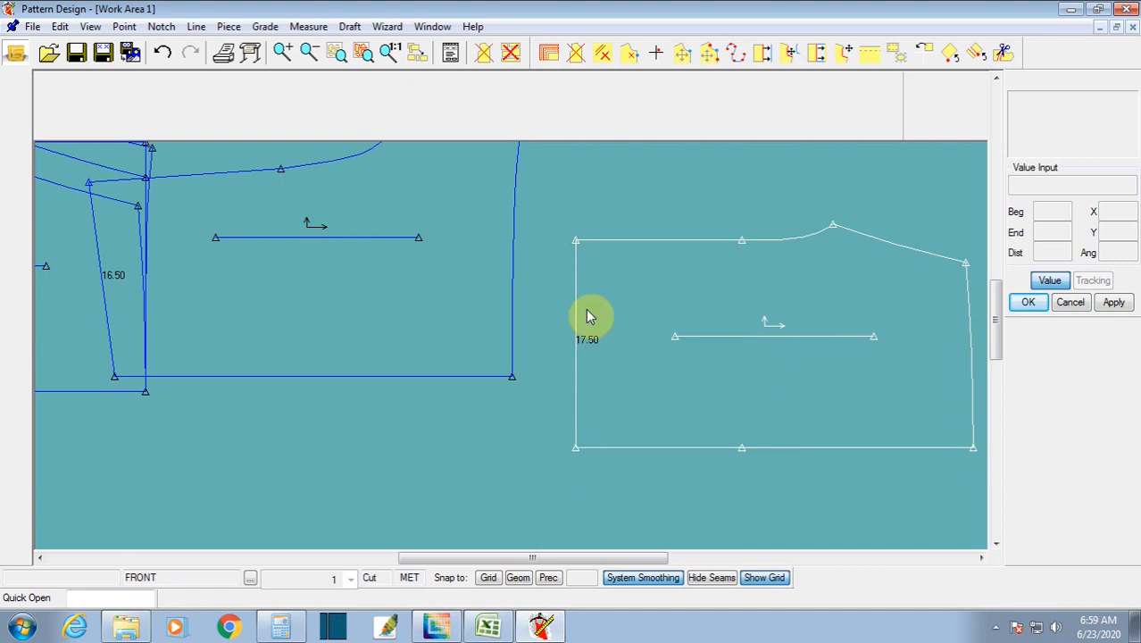
left_click(547, 337)
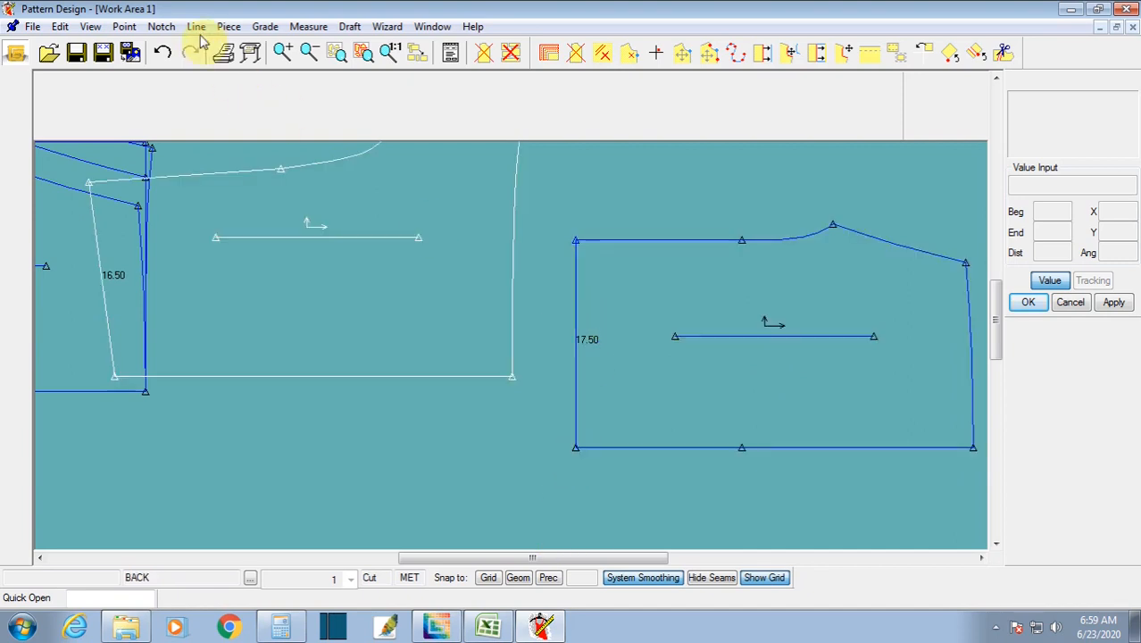
Step: Move the front piece's lower waist point by a Y distance of 1 with Move Smooth, and end the command
left_click(192, 27)
mouse_move(124, 27)
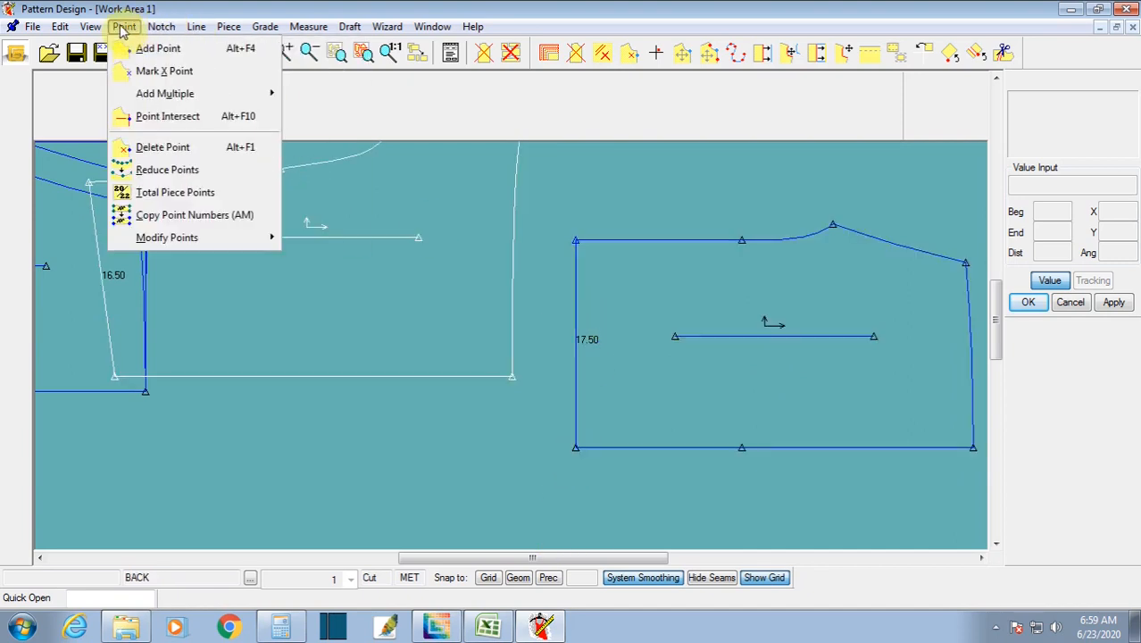
mouse_move(178, 240)
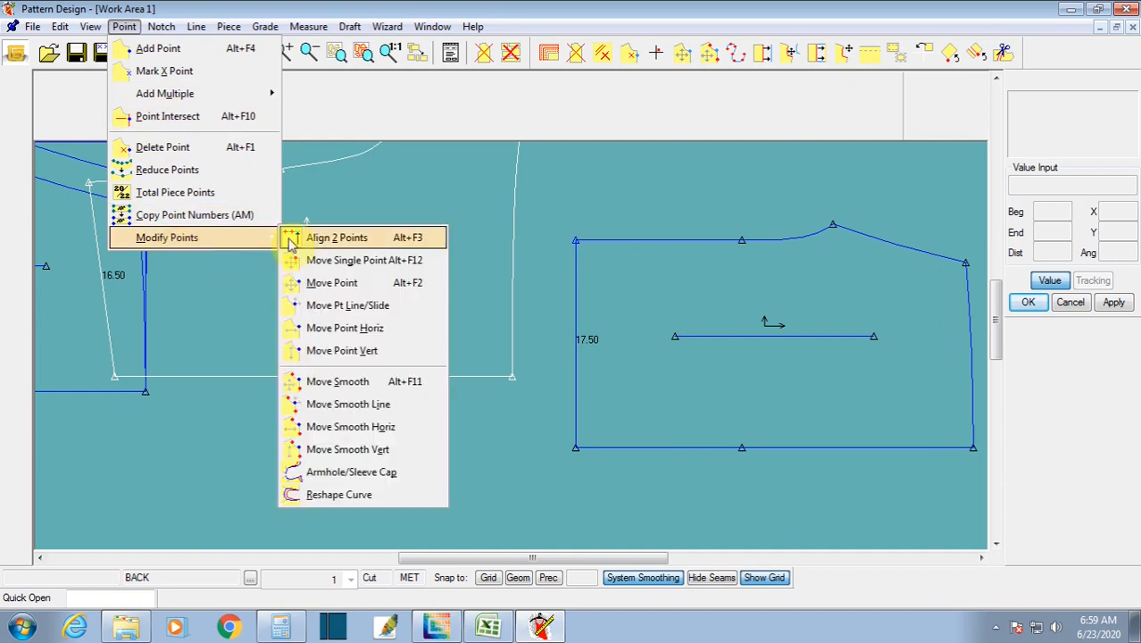
left_click(322, 382)
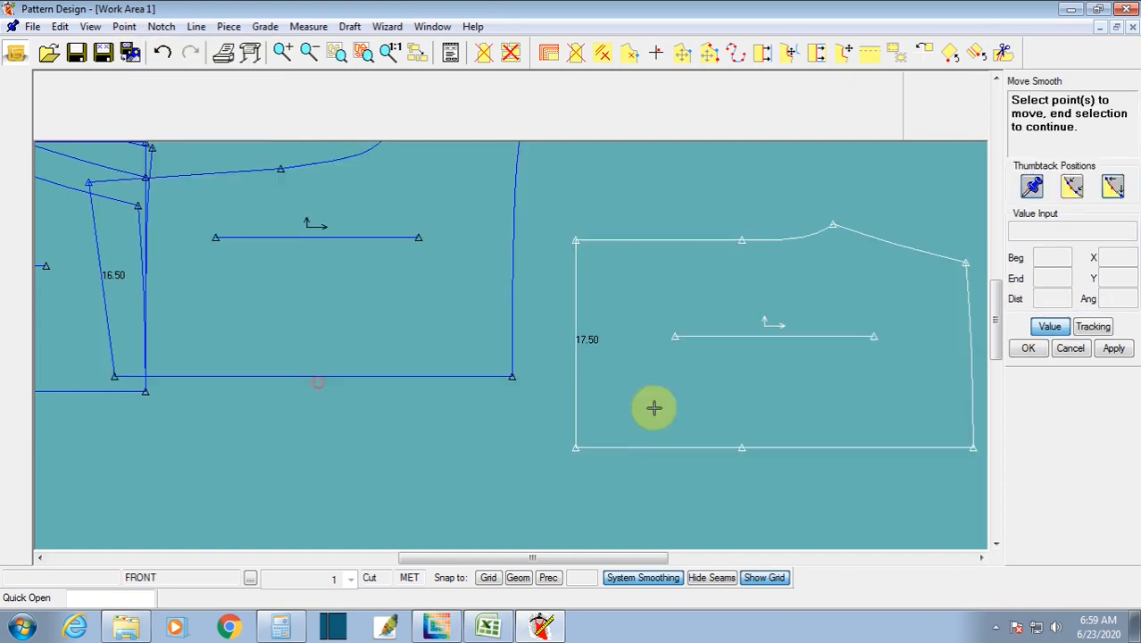
left_click(575, 451)
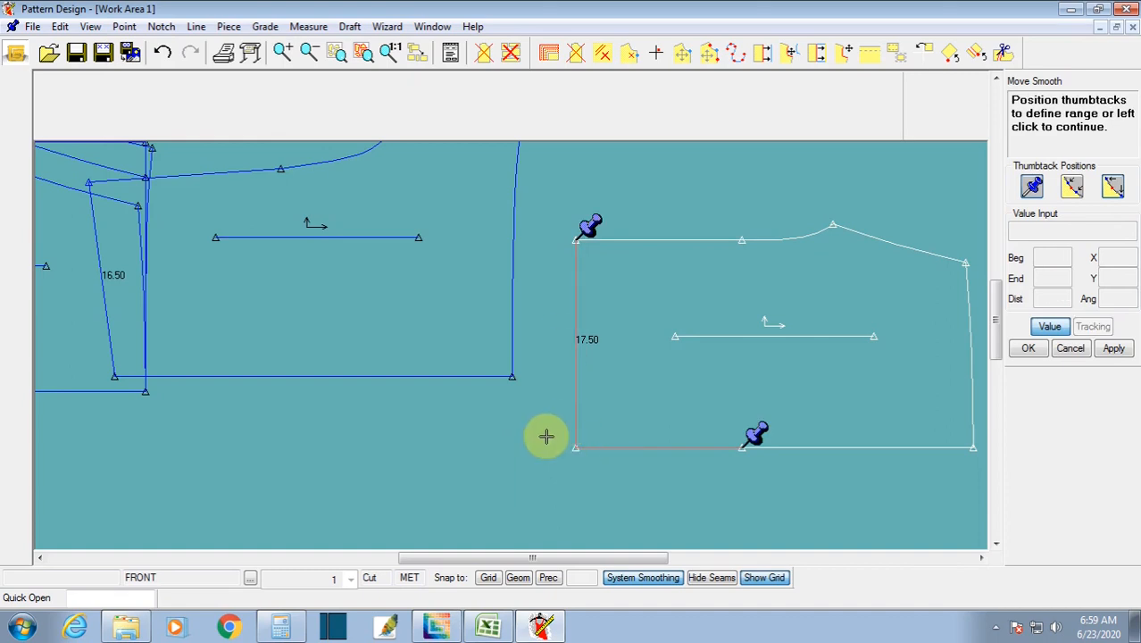
right_click(547, 435)
left_click(546, 437)
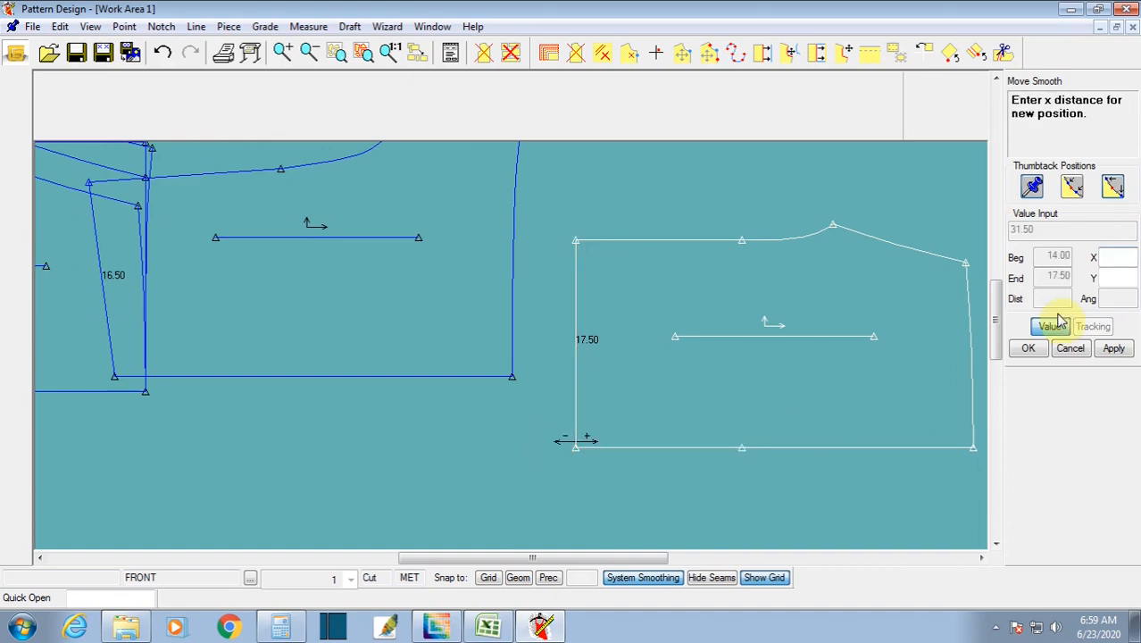
left_click(1107, 275)
type("1")
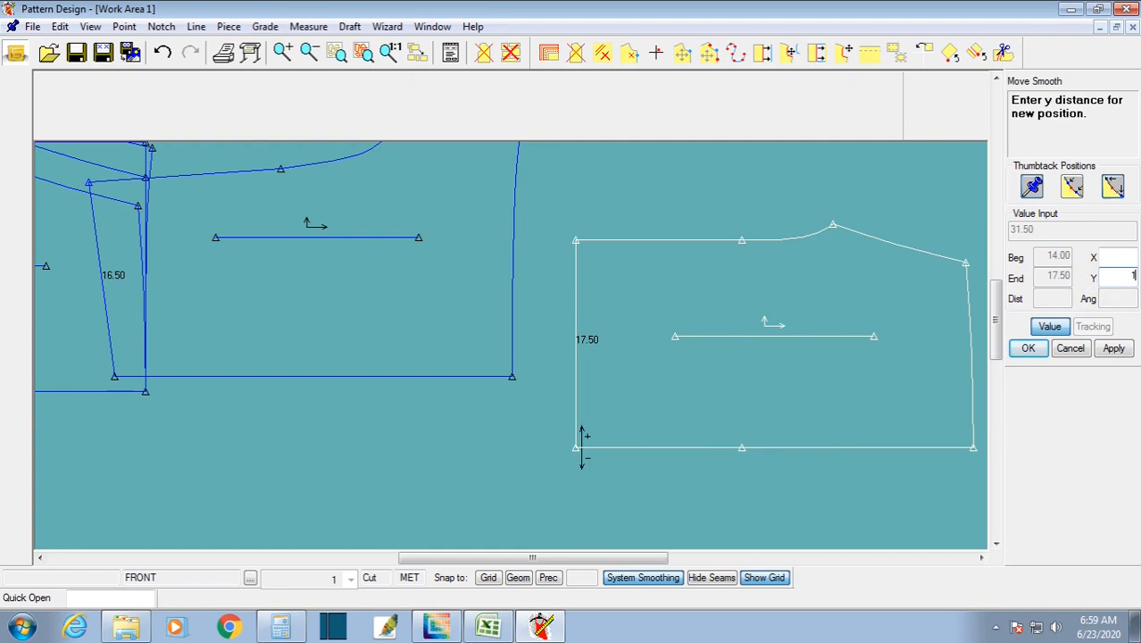
key("Return")
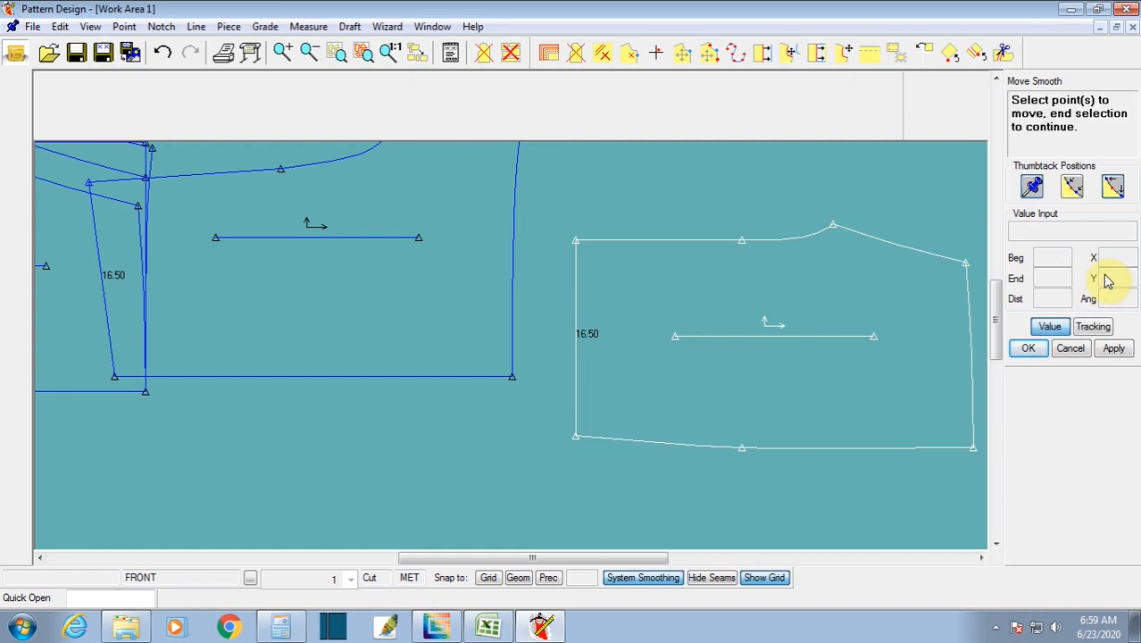
left_click(569, 237)
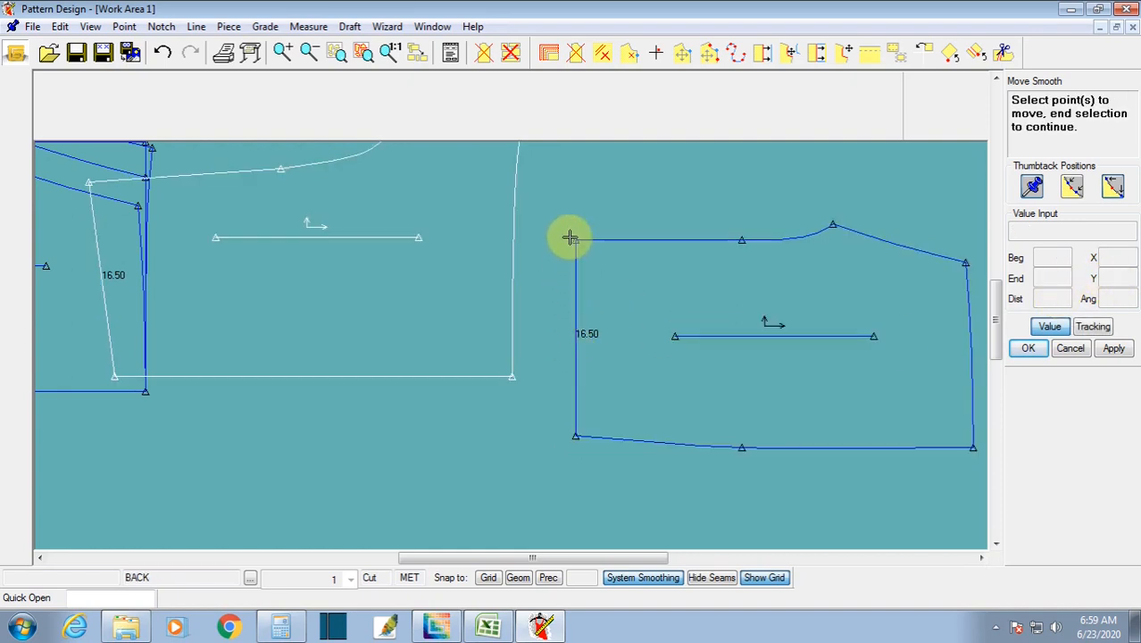
right_click(639, 267)
left_click(639, 266)
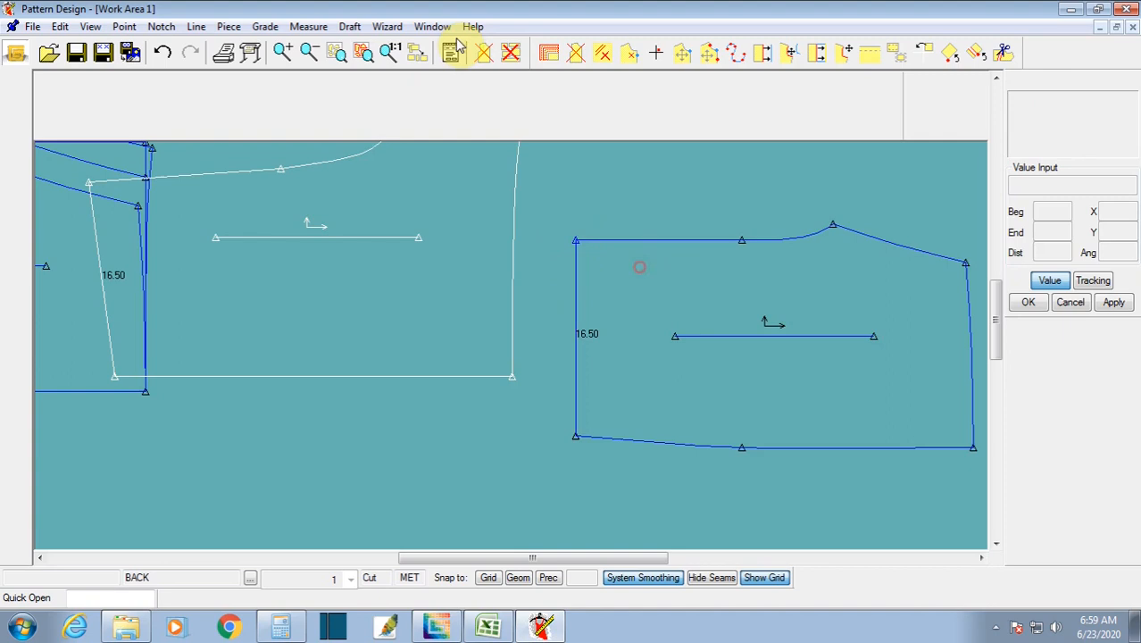
Step: Use the grade line measurement on the front piece's crotch-side edge, and end the command
left_click(229, 26)
mouse_move(266, 27)
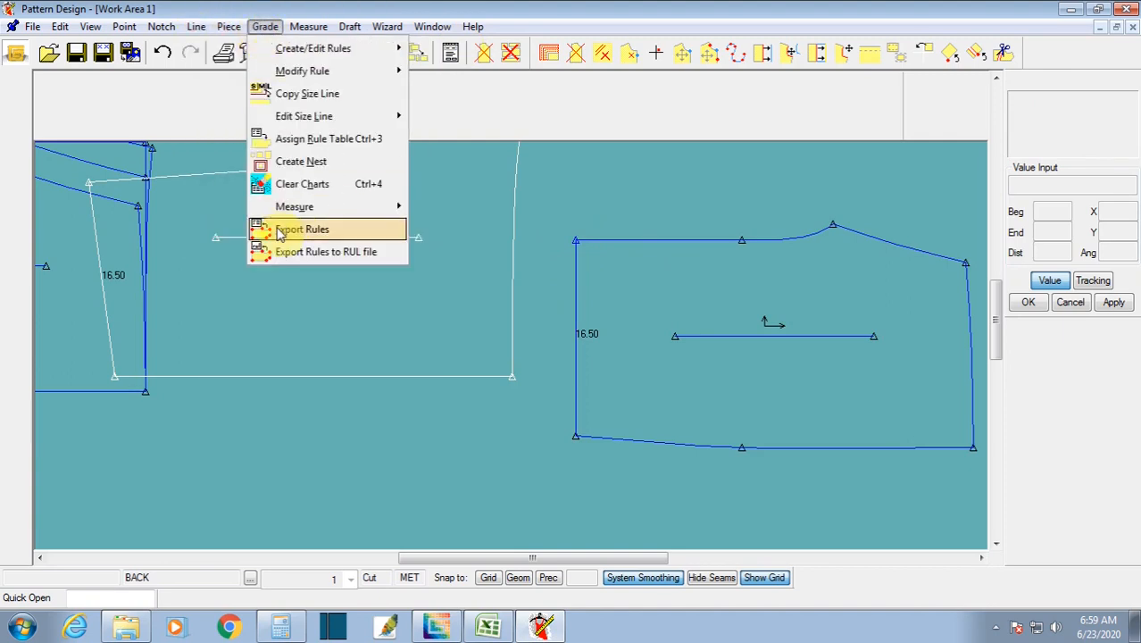
mouse_move(295, 207)
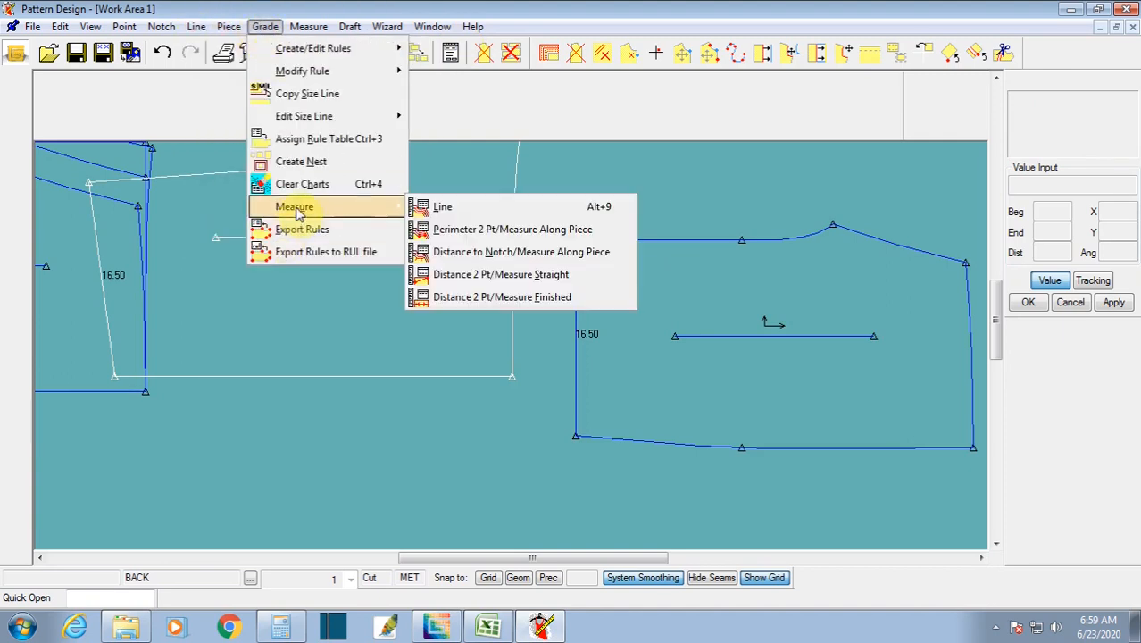
left_click(443, 208)
left_click(768, 238)
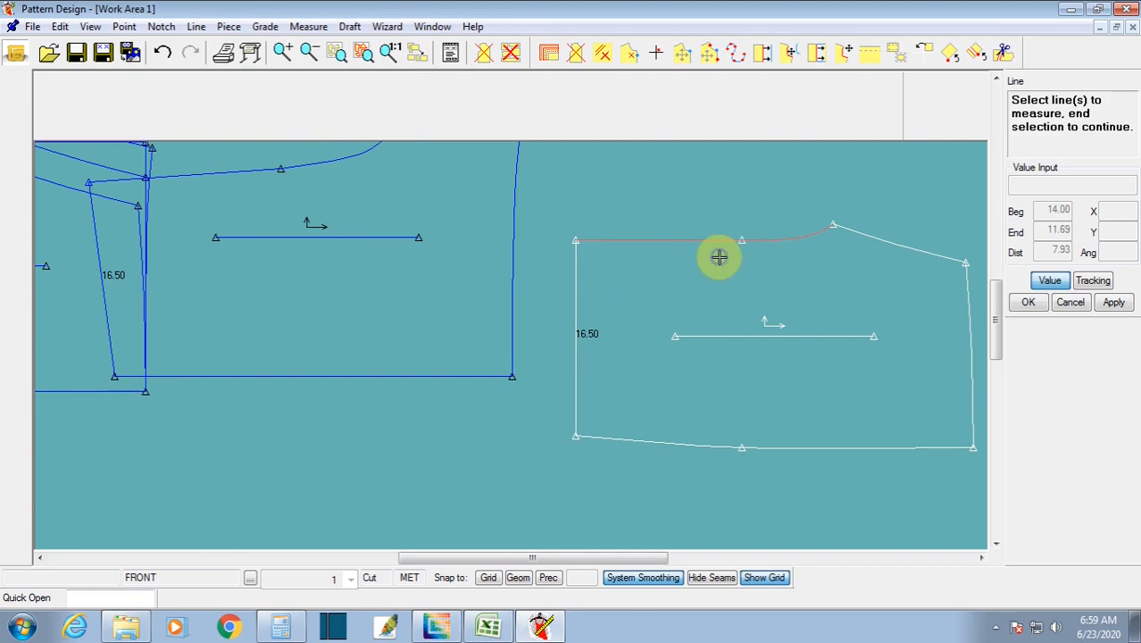
right_click(720, 259)
right_click(721, 260)
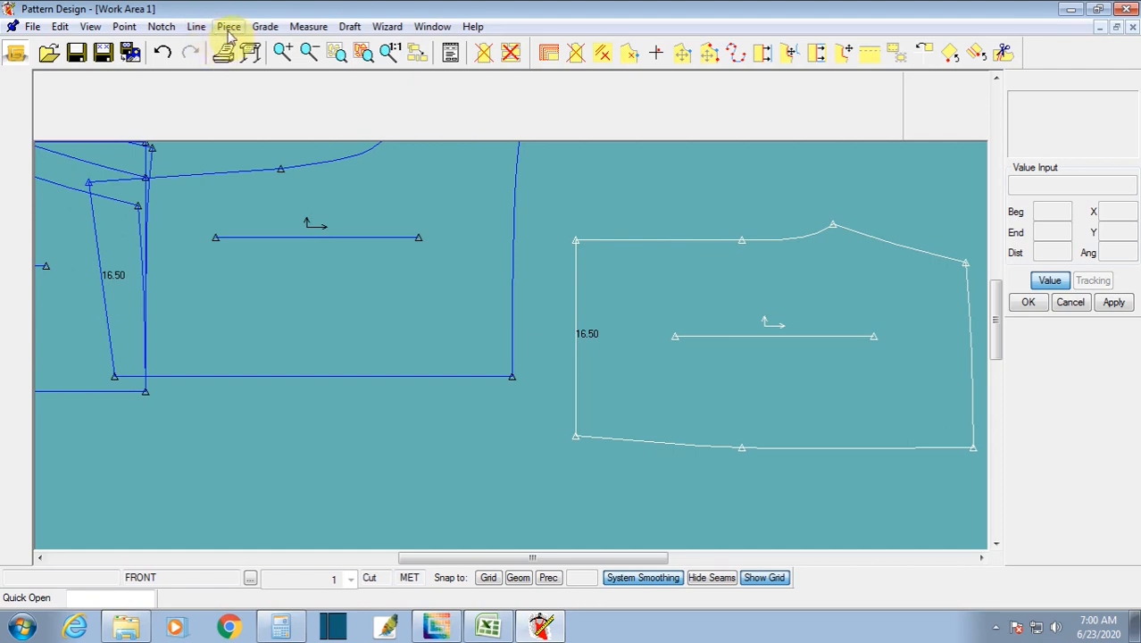
Step: Repeat the grade line measurement of the front rise, place its chart clear of the front piece, and exit the measurement
left_click(265, 27)
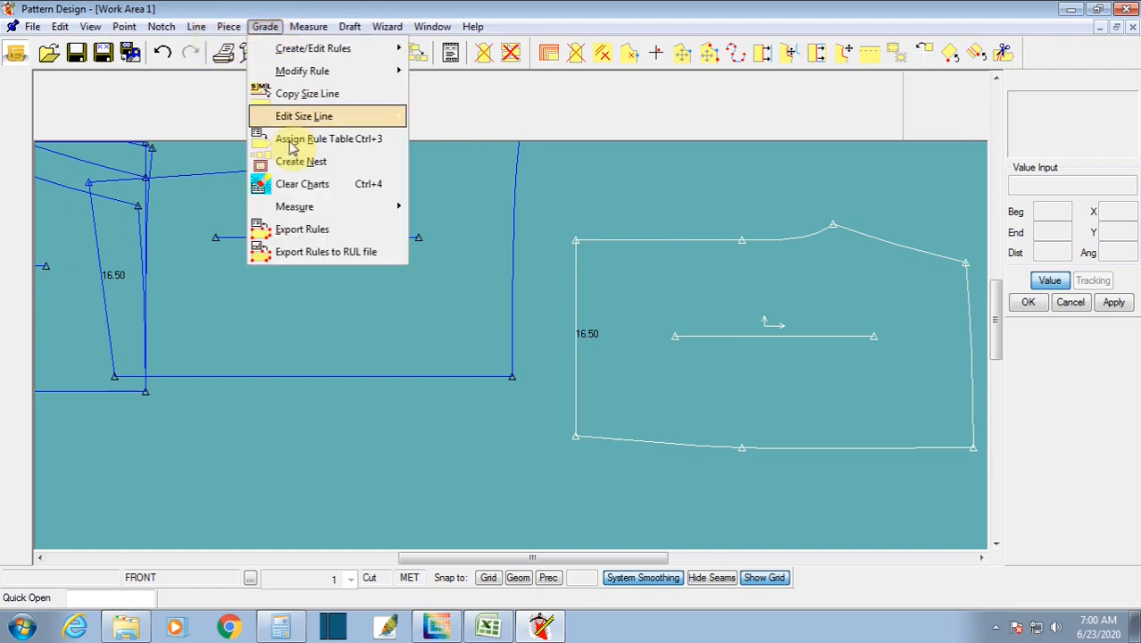
mouse_move(295, 207)
left_click(441, 207)
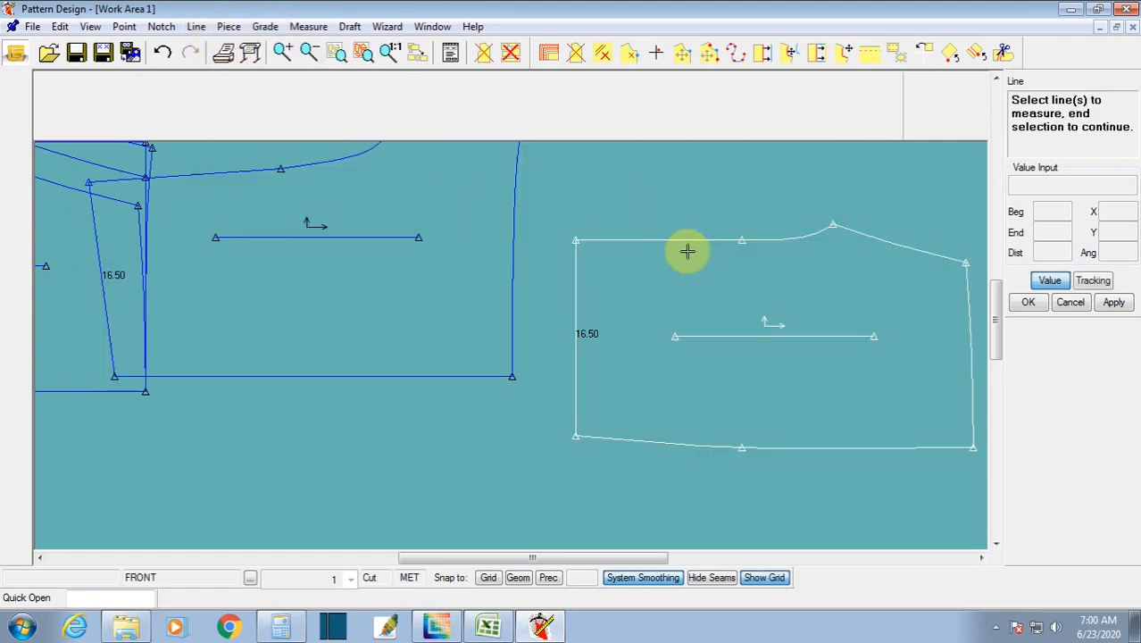
left_click(687, 240)
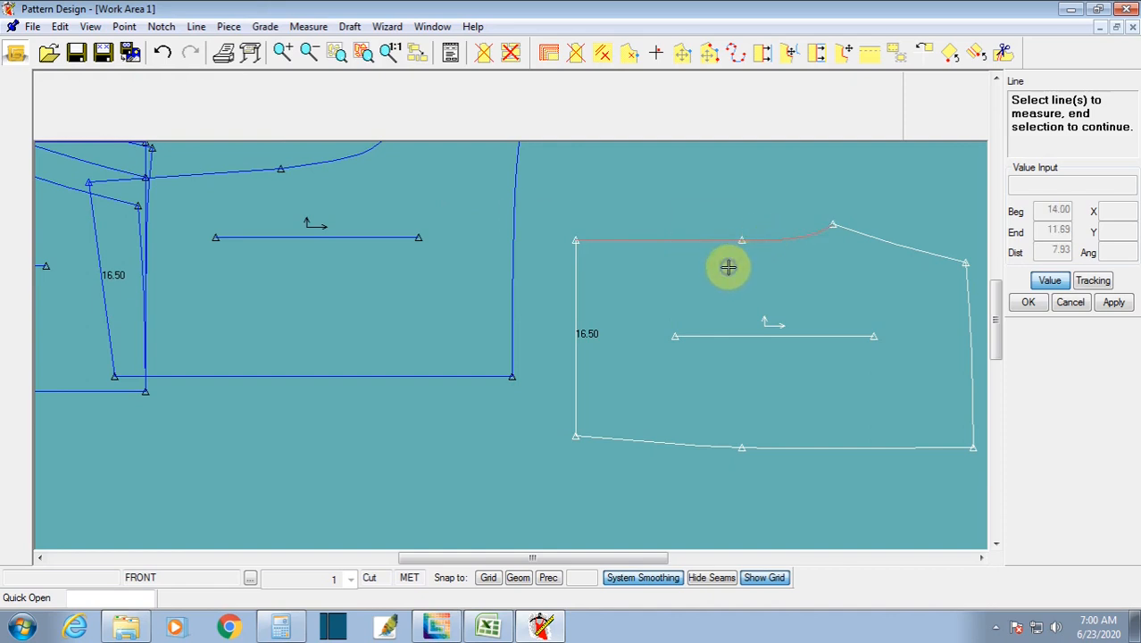
right_click(728, 267)
left_click(731, 271)
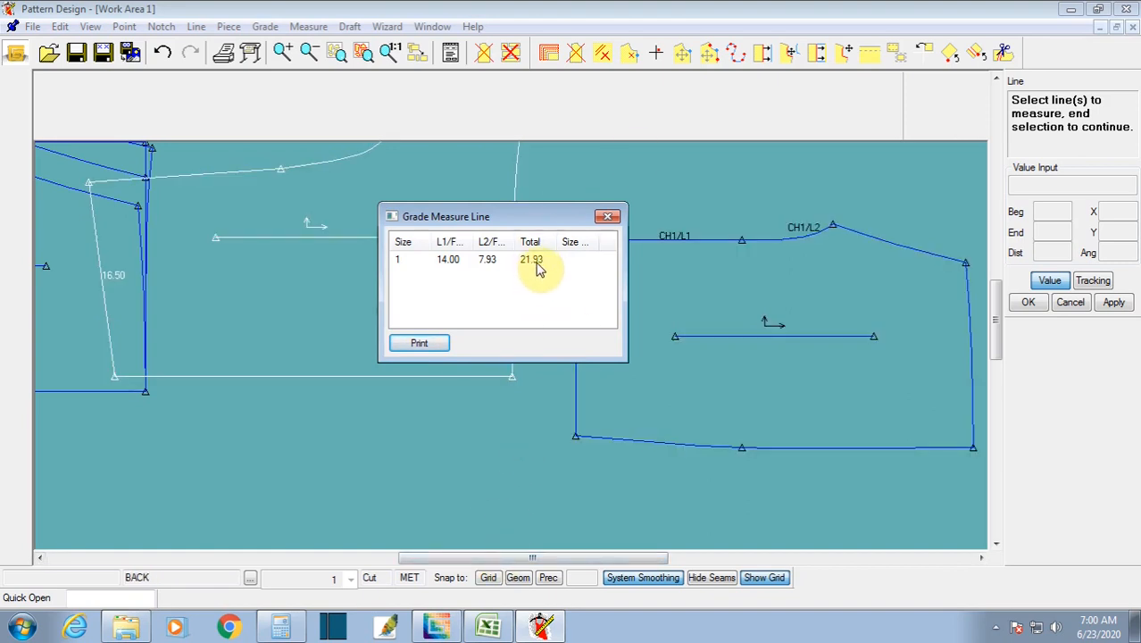
left_click_drag(551, 222, 408, 222)
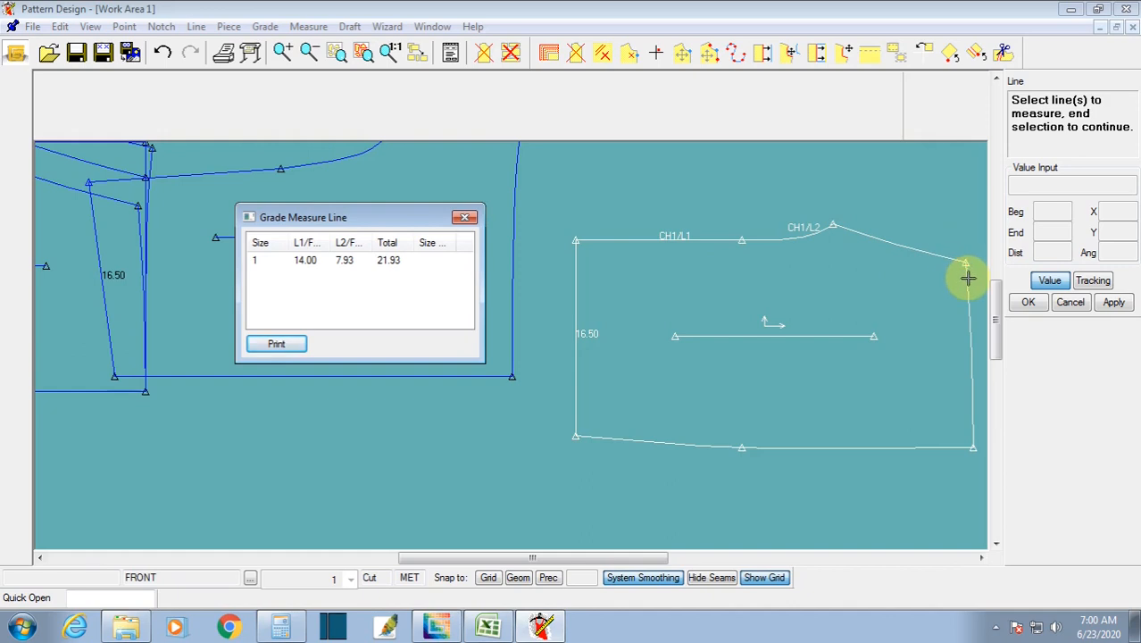
right_click(752, 361)
left_click(752, 373)
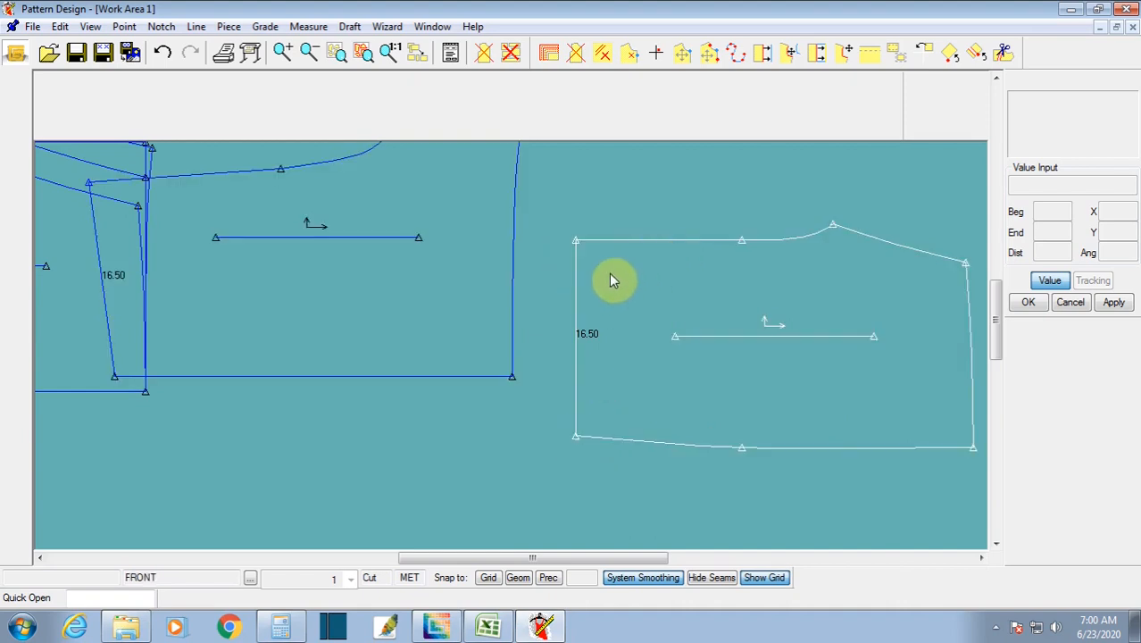
Step: Move the front piece's upper waist point by an X distance of 2 with Move Smooth, and leave the command
left_click(578, 254)
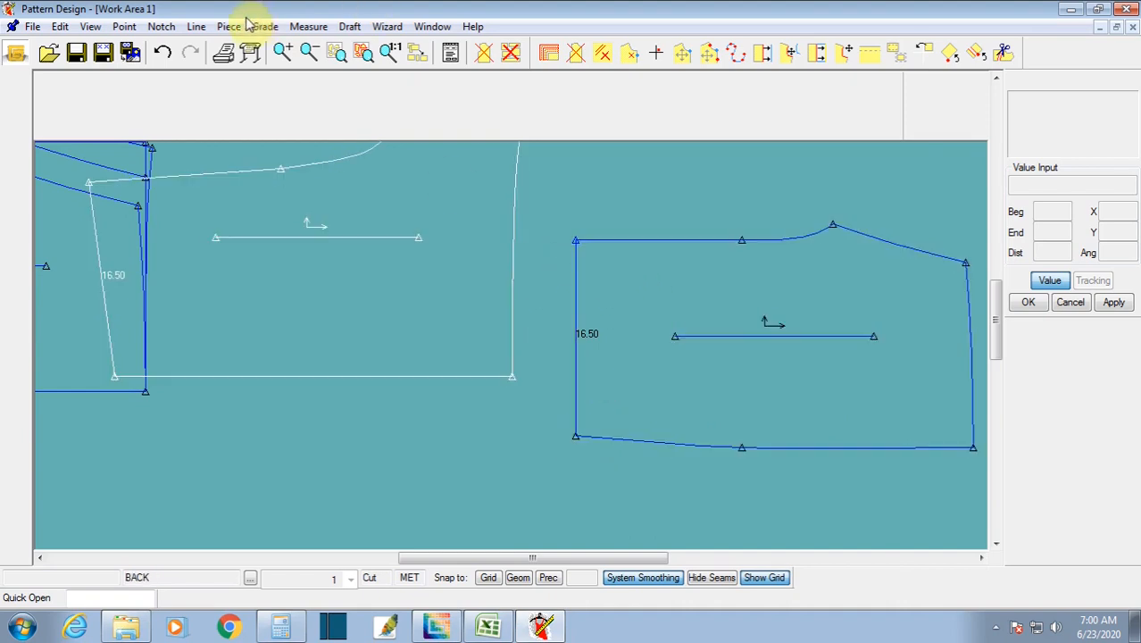
left_click(125, 27)
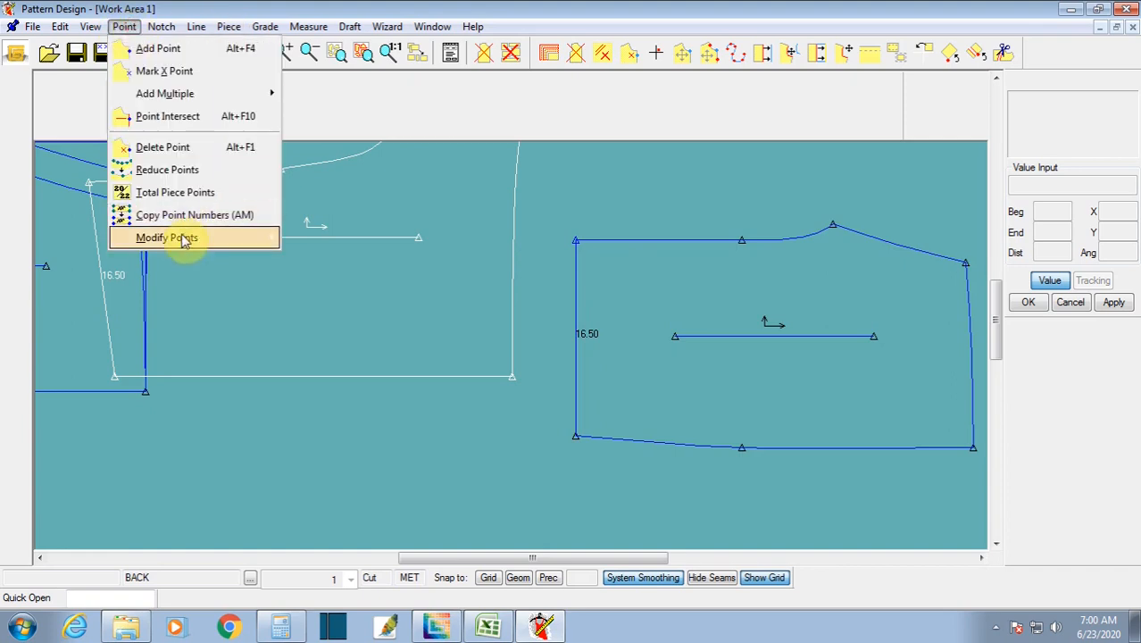
mouse_move(185, 240)
left_click(332, 384)
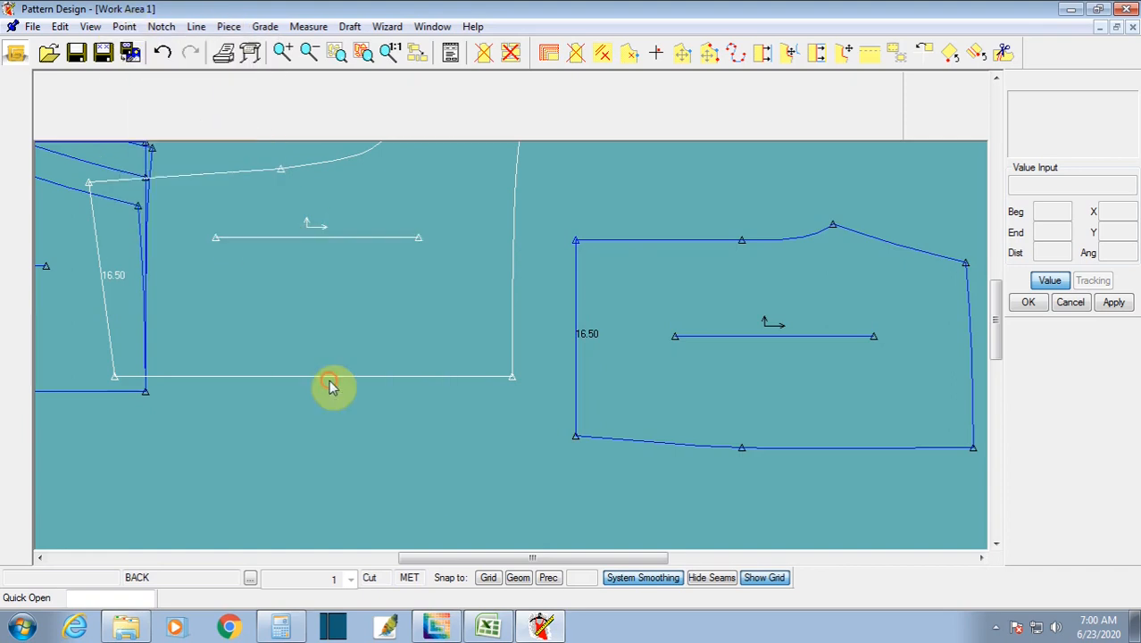
left_click(575, 240)
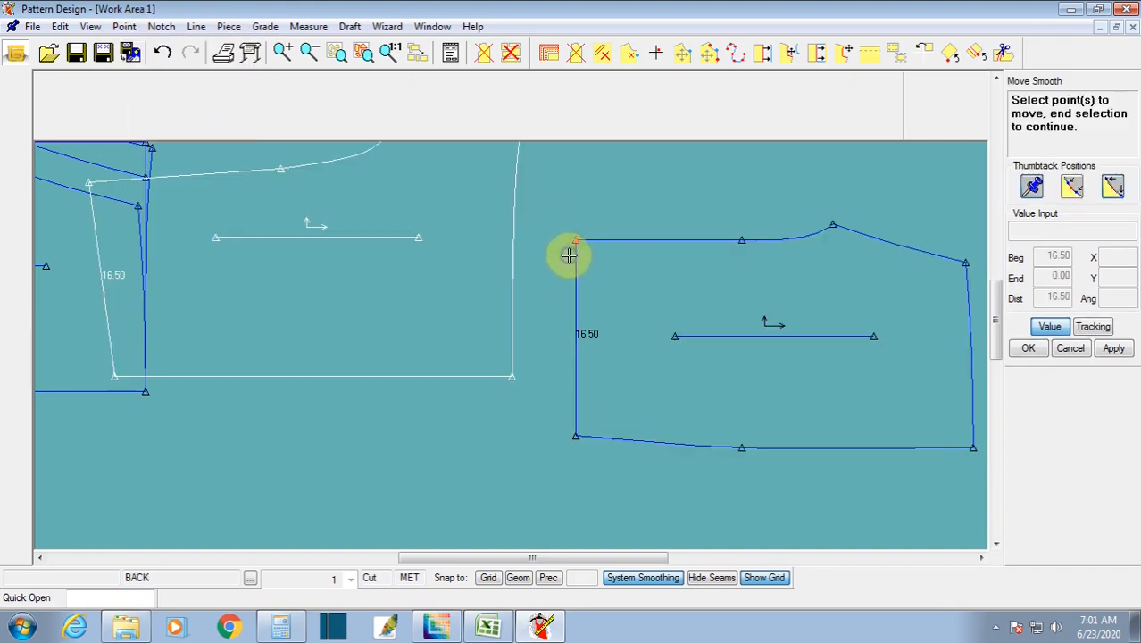
right_click(571, 254)
left_click(566, 256)
right_click(571, 259)
left_click(571, 258)
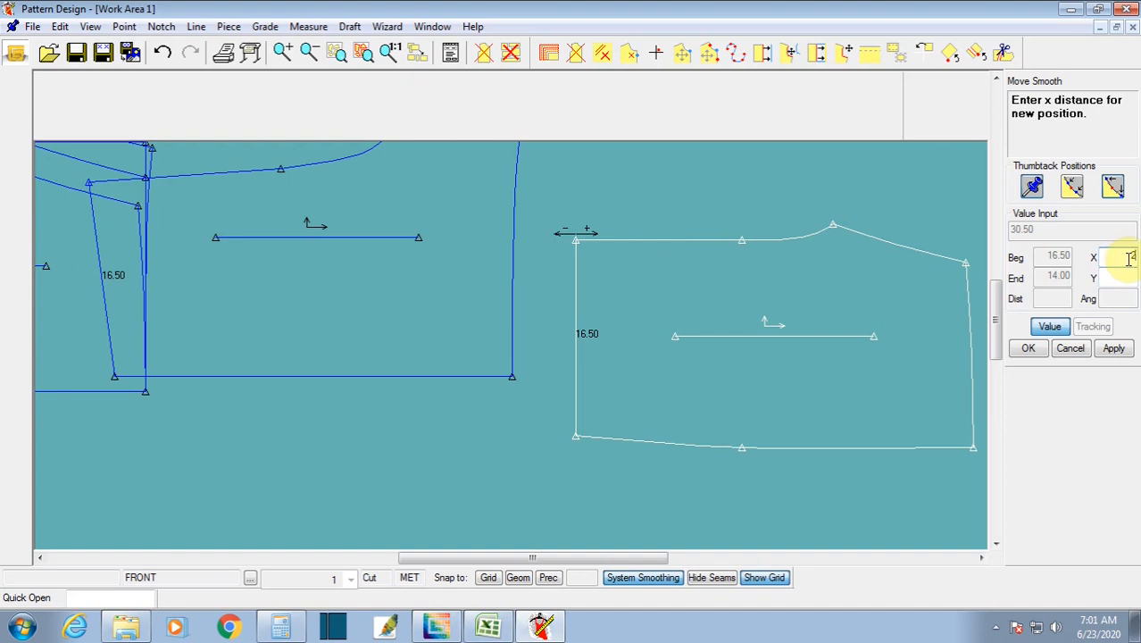
key("Return")
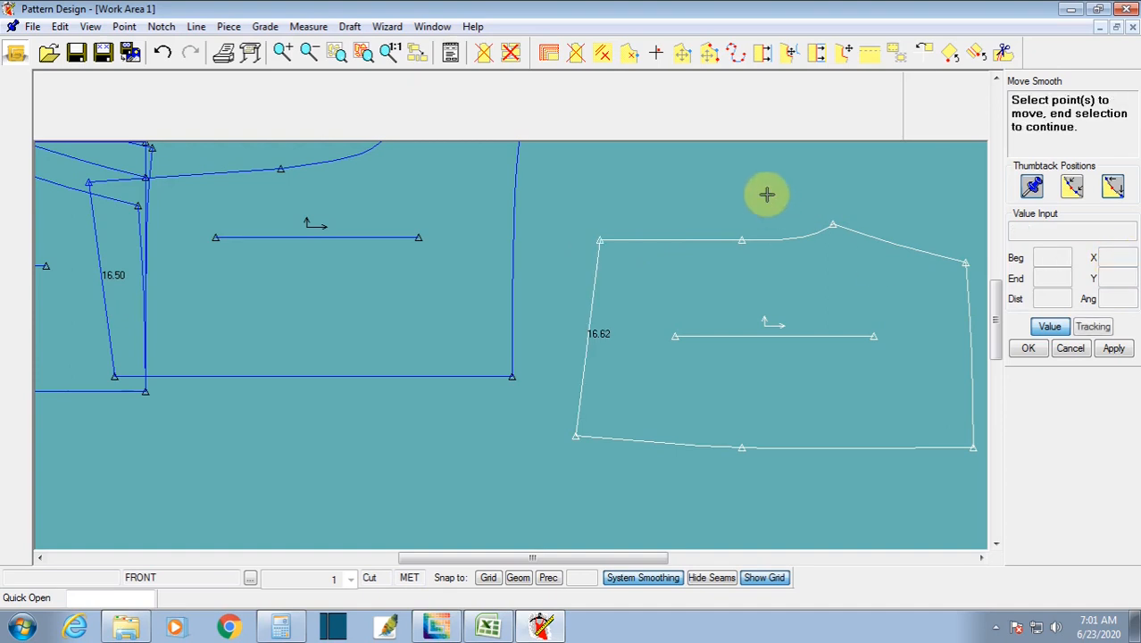
right_click(568, 330)
left_click(567, 329)
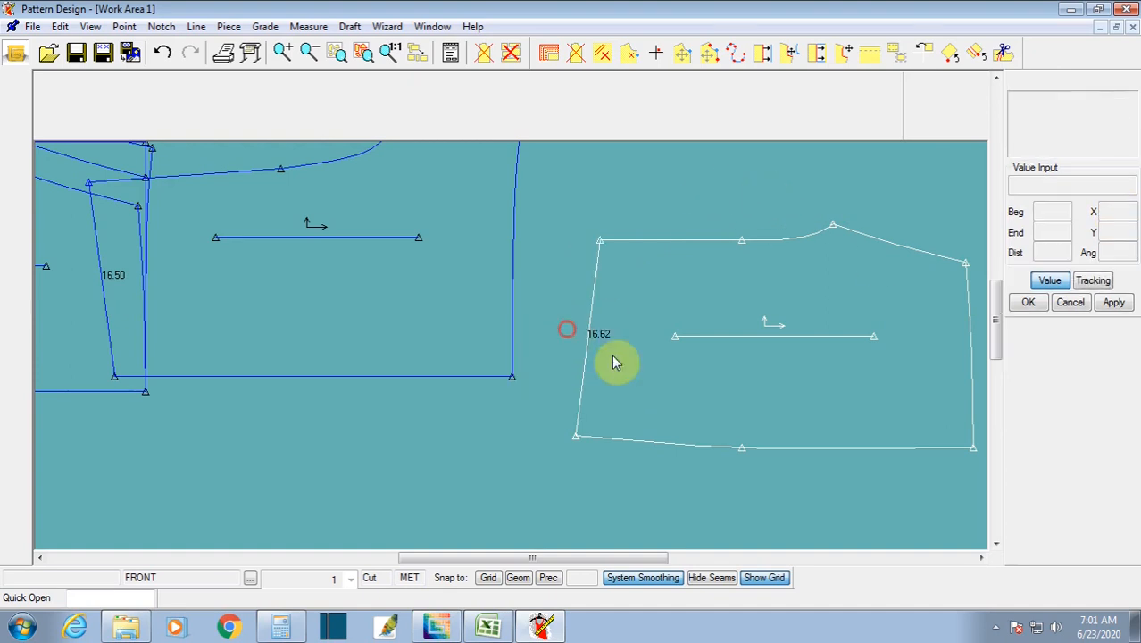
Step: Shift the back piece away from the front piece and bring the front piece to the middle of the work area
left_click(437, 319)
left_click(157, 299)
left_click(673, 390)
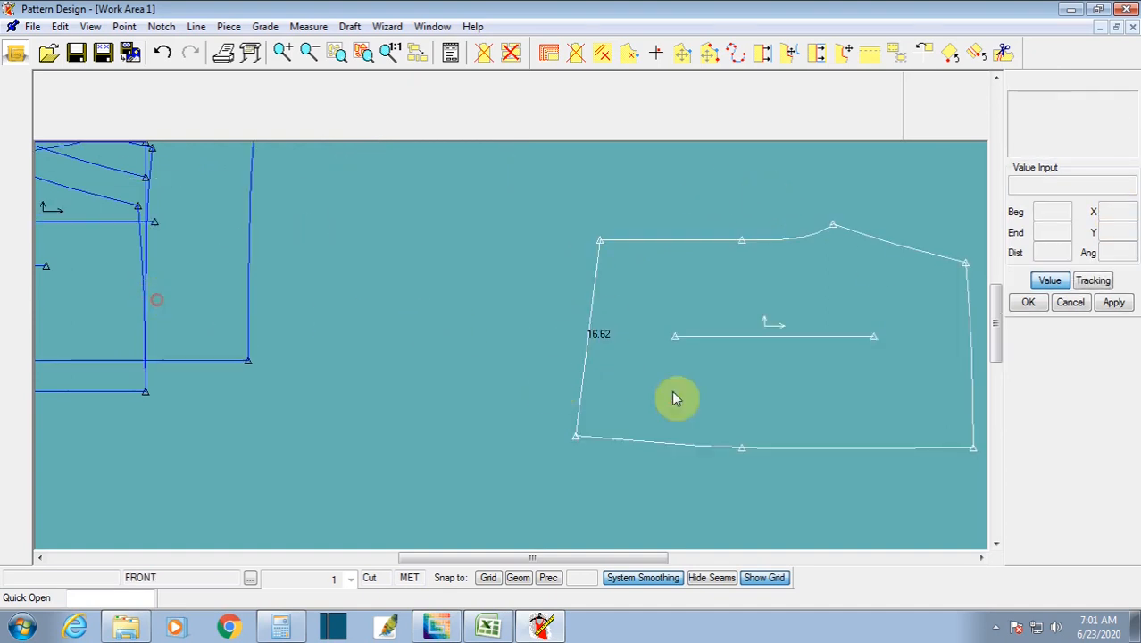
left_click(470, 349)
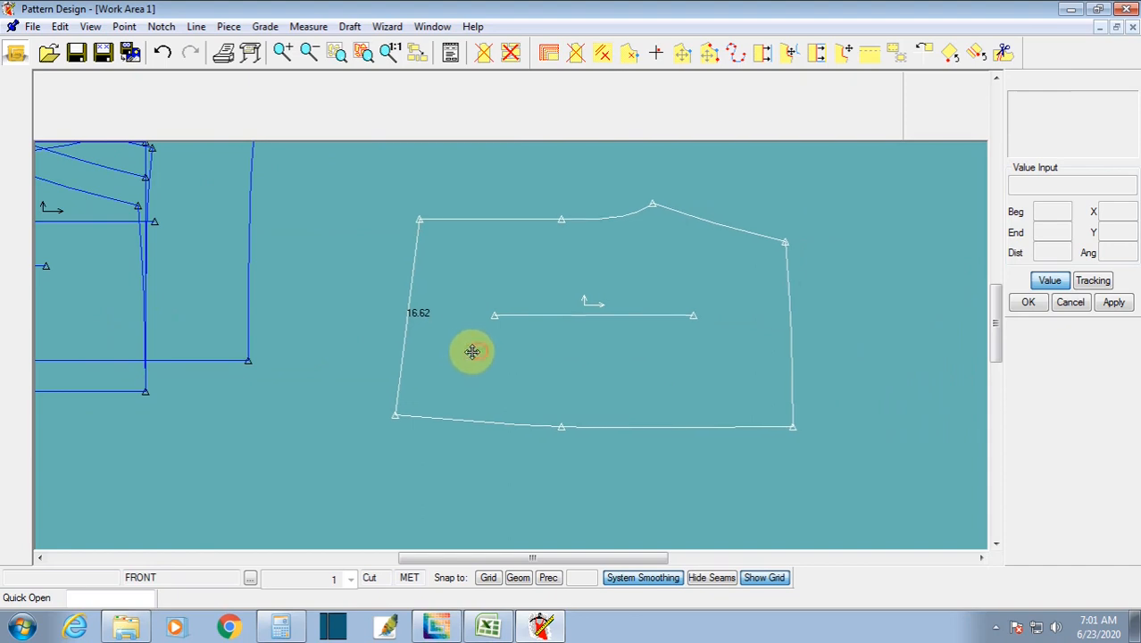
left_click(124, 25)
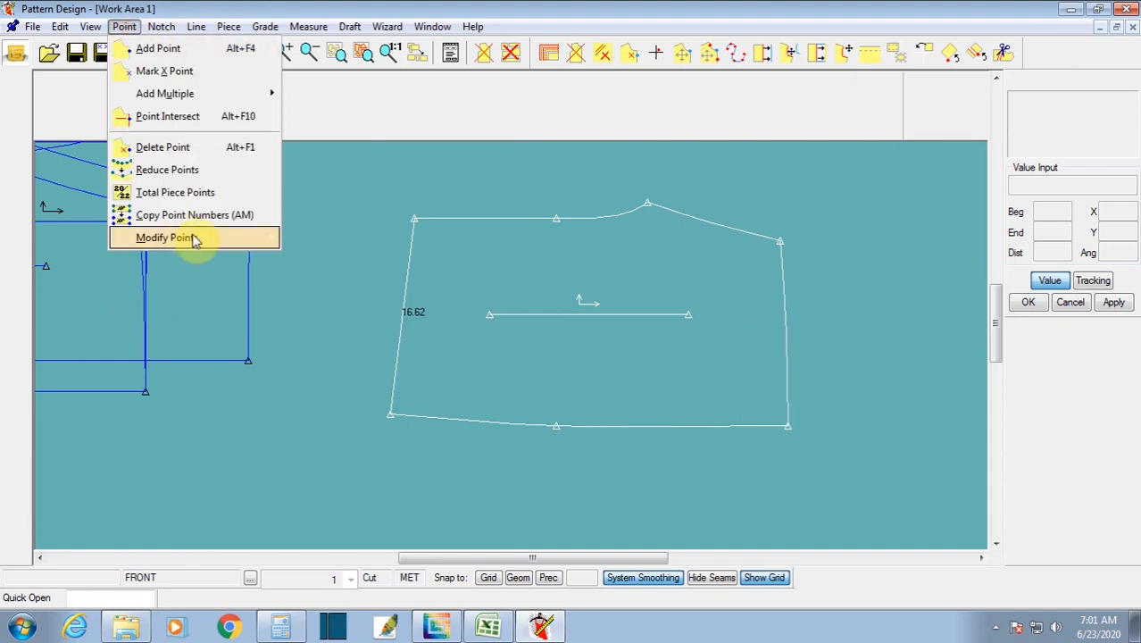
mouse_move(229, 237)
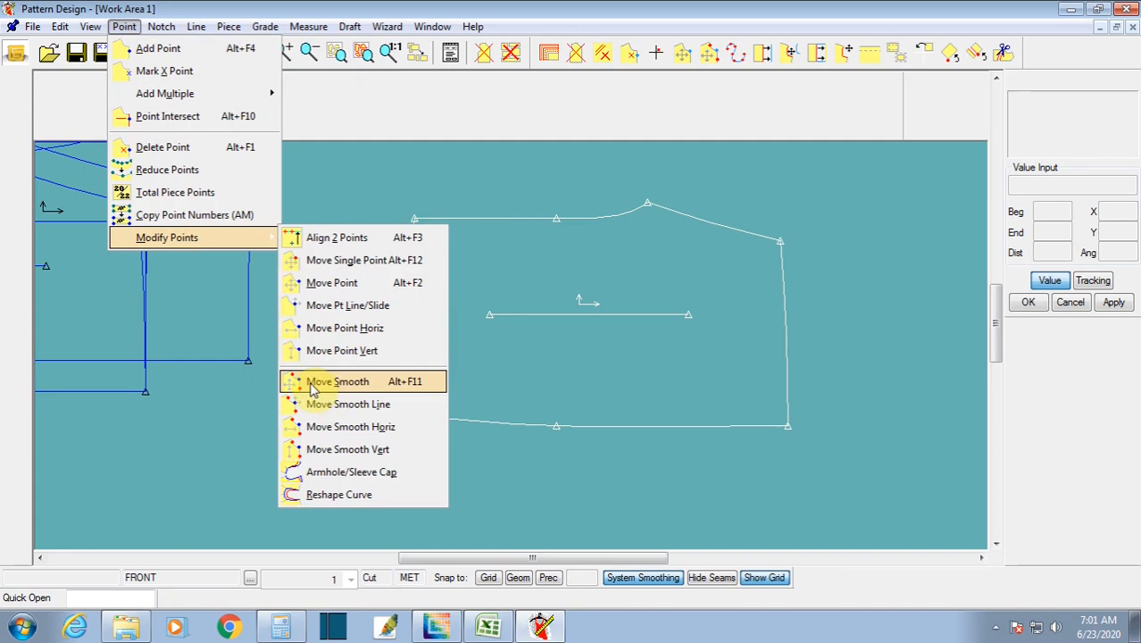
left_click(311, 385)
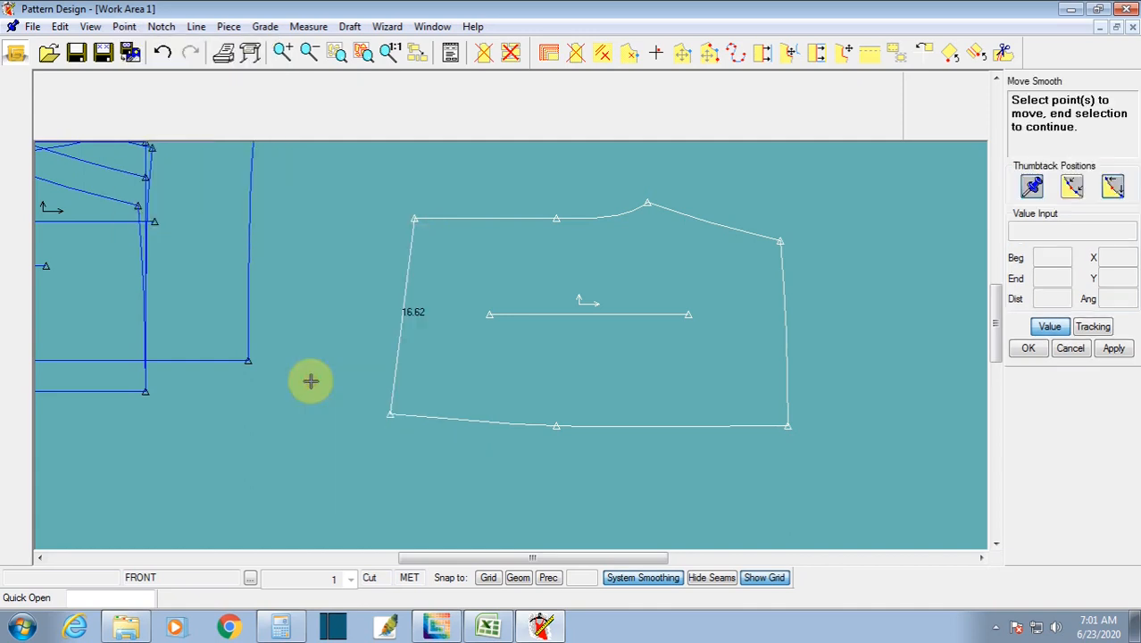
left_click(125, 27)
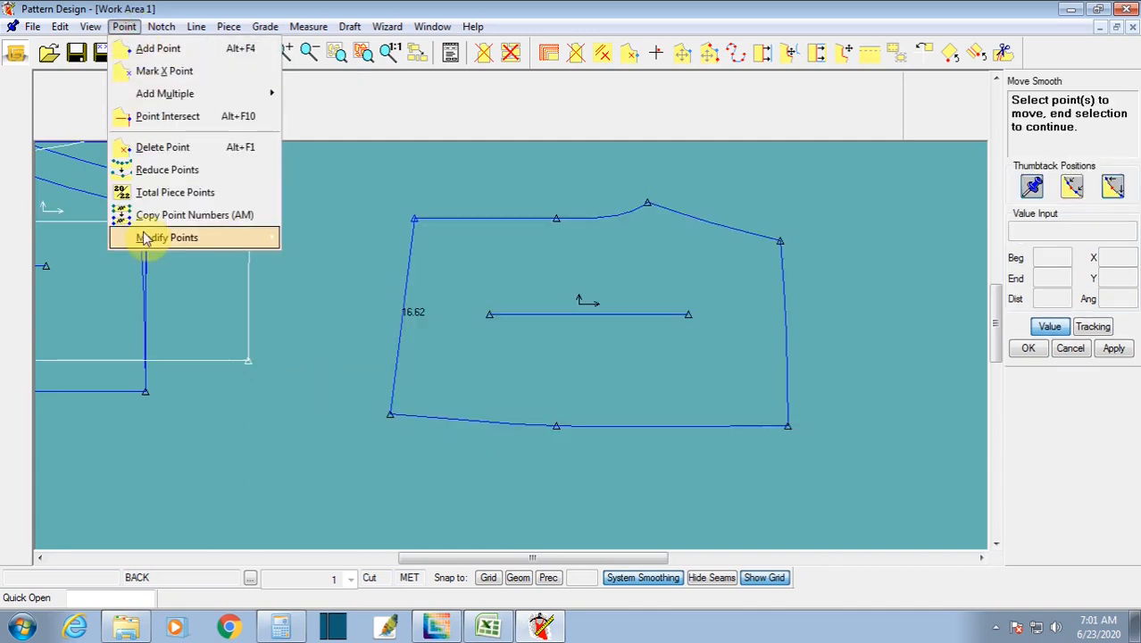
mouse_move(169, 238)
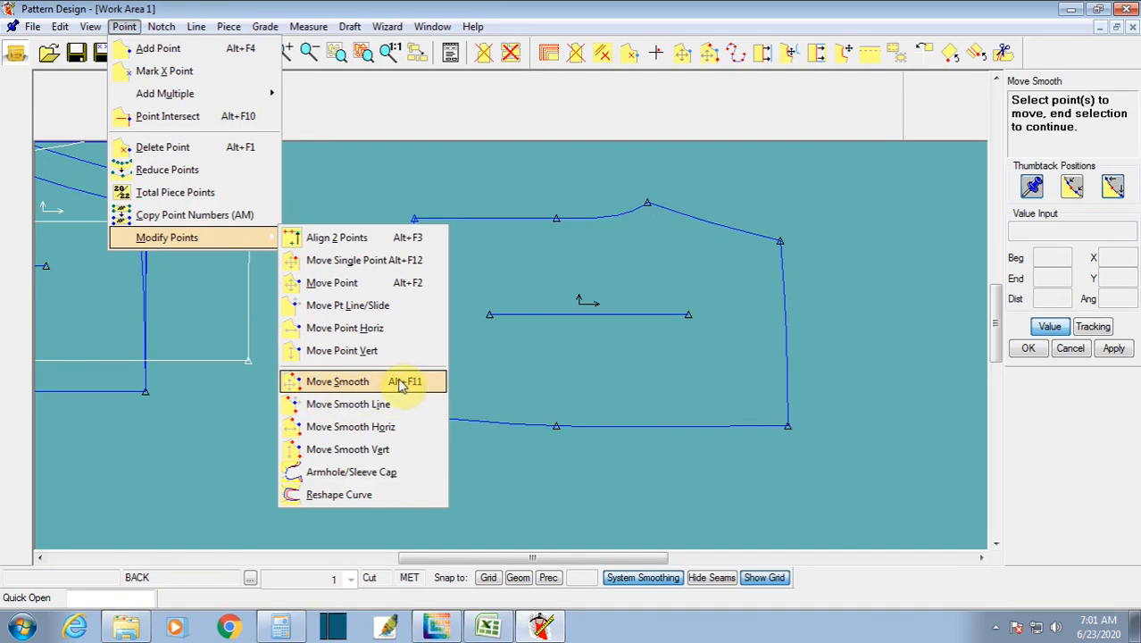
left_click(487, 384)
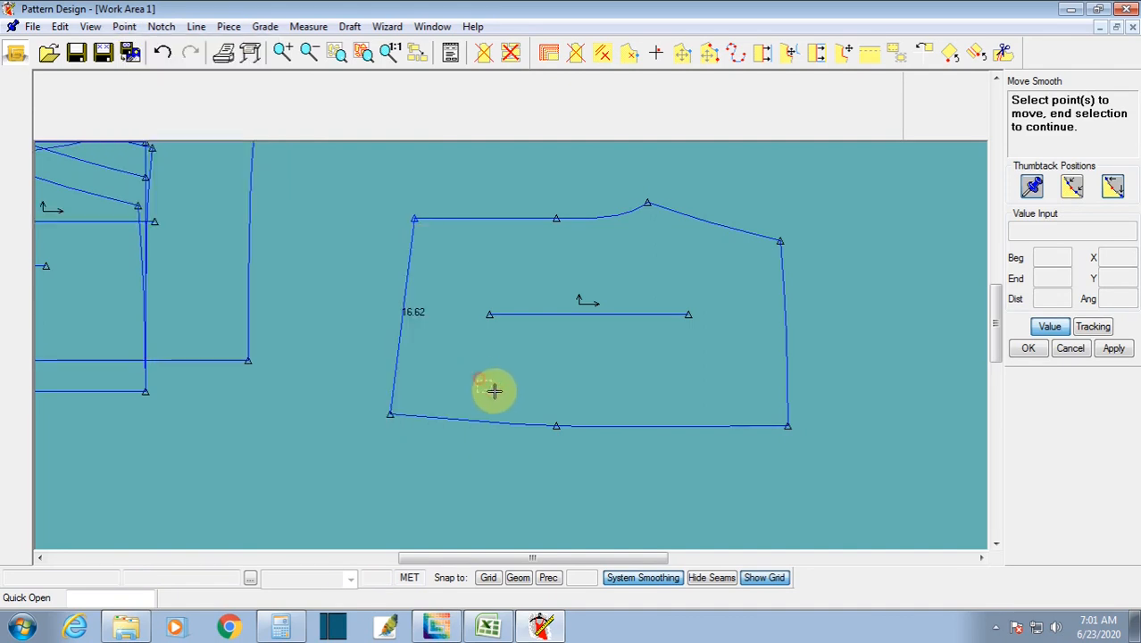
left_click(463, 392)
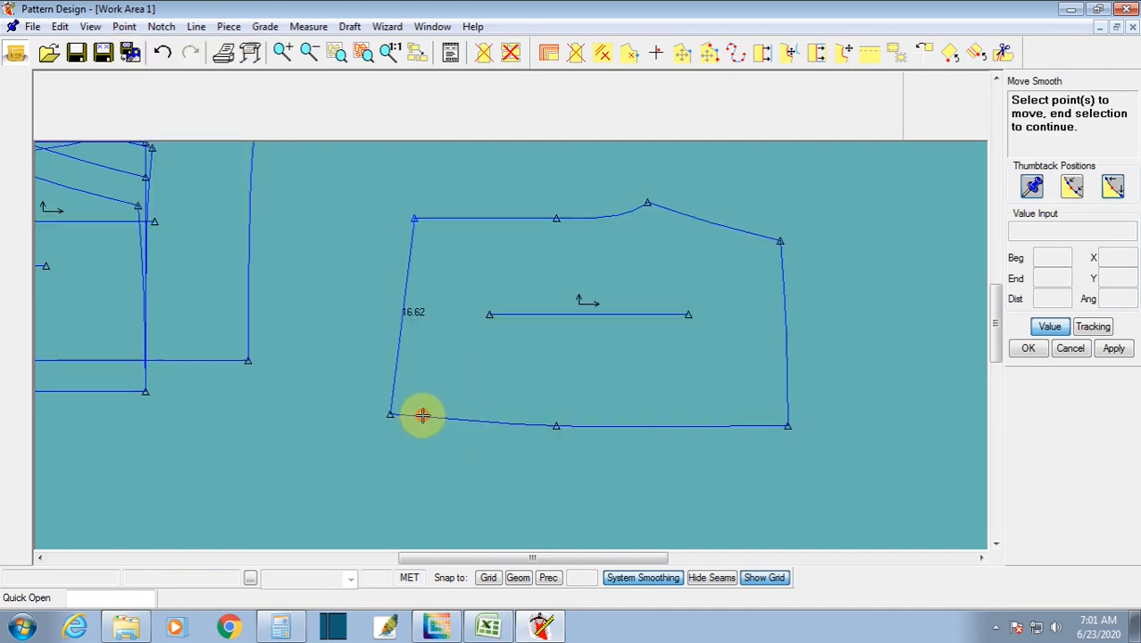
left_click(434, 422)
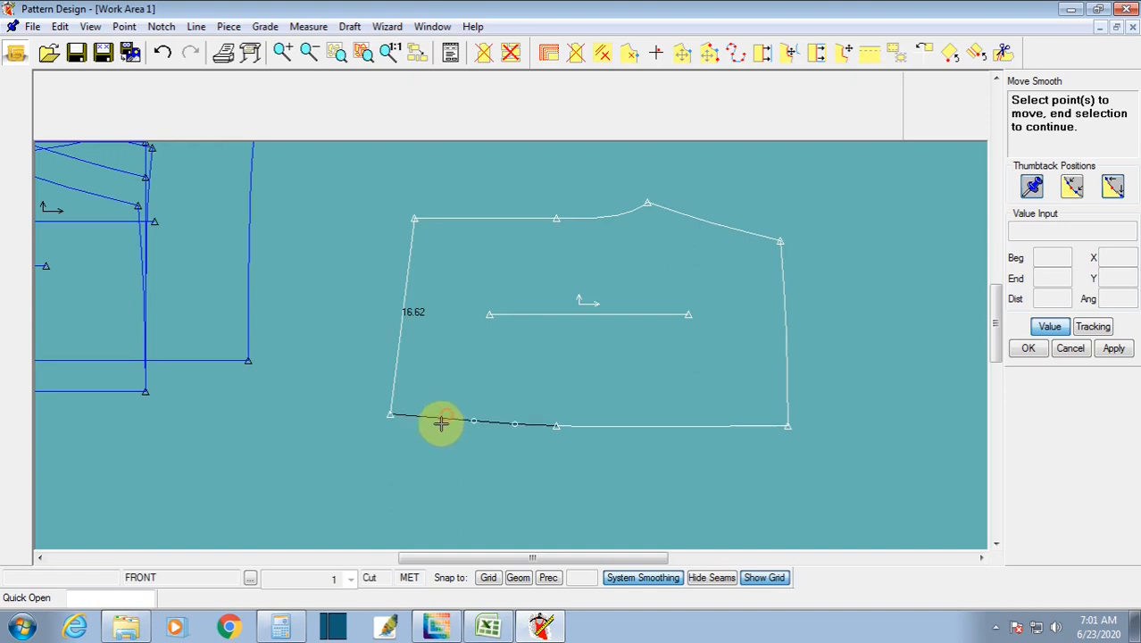
left_click(481, 429)
left_click(507, 428)
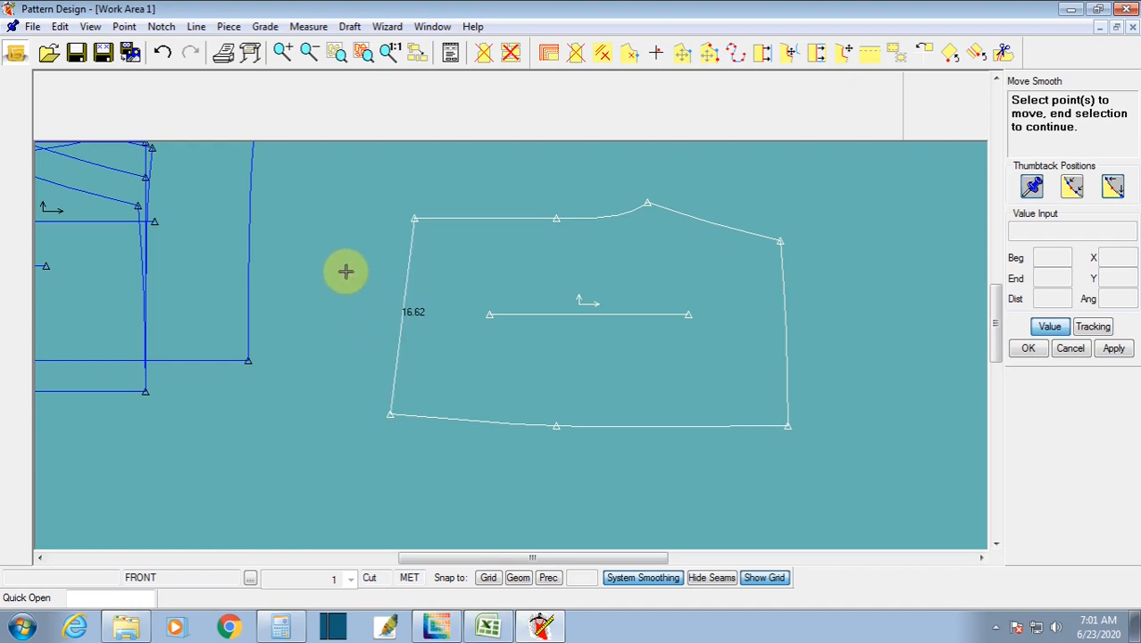
Step: Add a series of intermediate points along the front piece's waist edge and upper side seam, and end Add Point
left_click(126, 27)
left_click(147, 50)
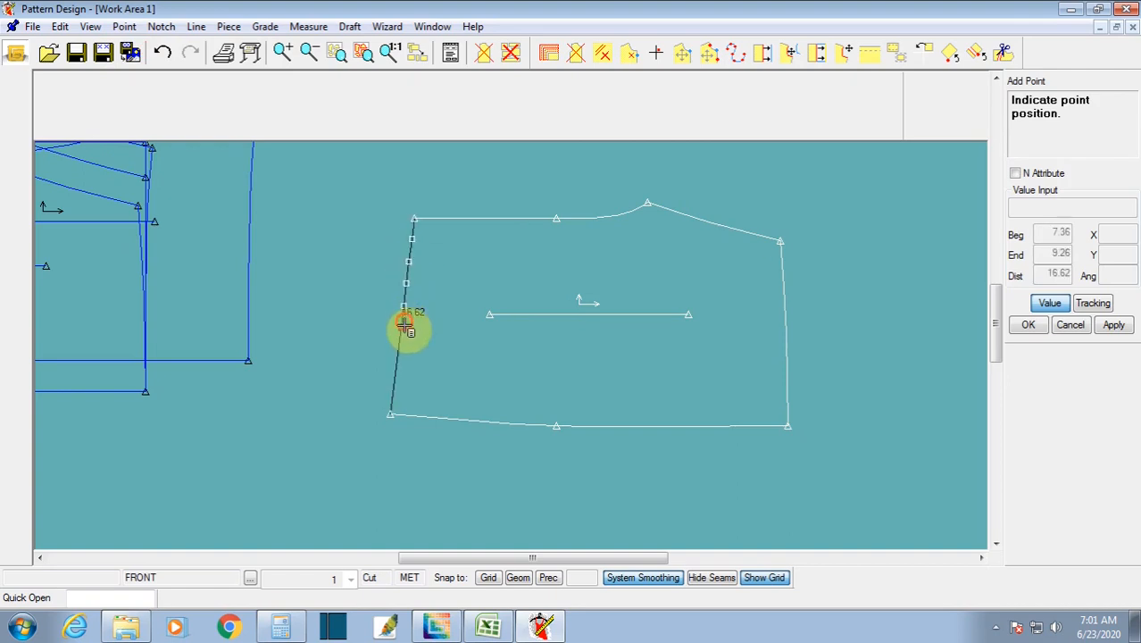
left_click(405, 416)
left_click(423, 417)
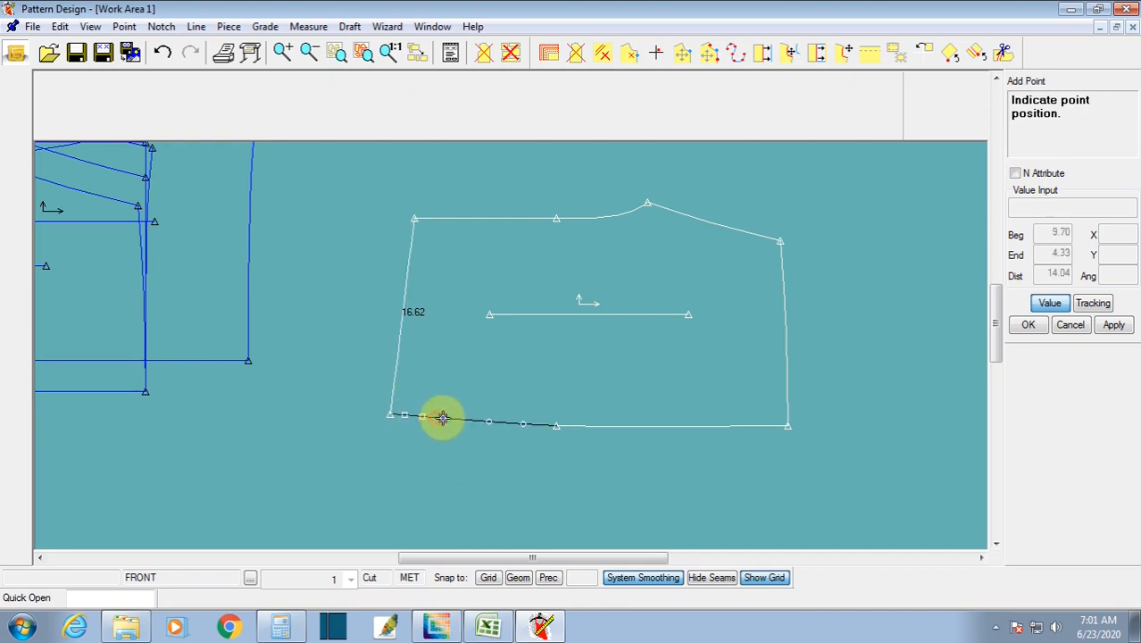
left_click(440, 417)
left_click(463, 420)
left_click(482, 421)
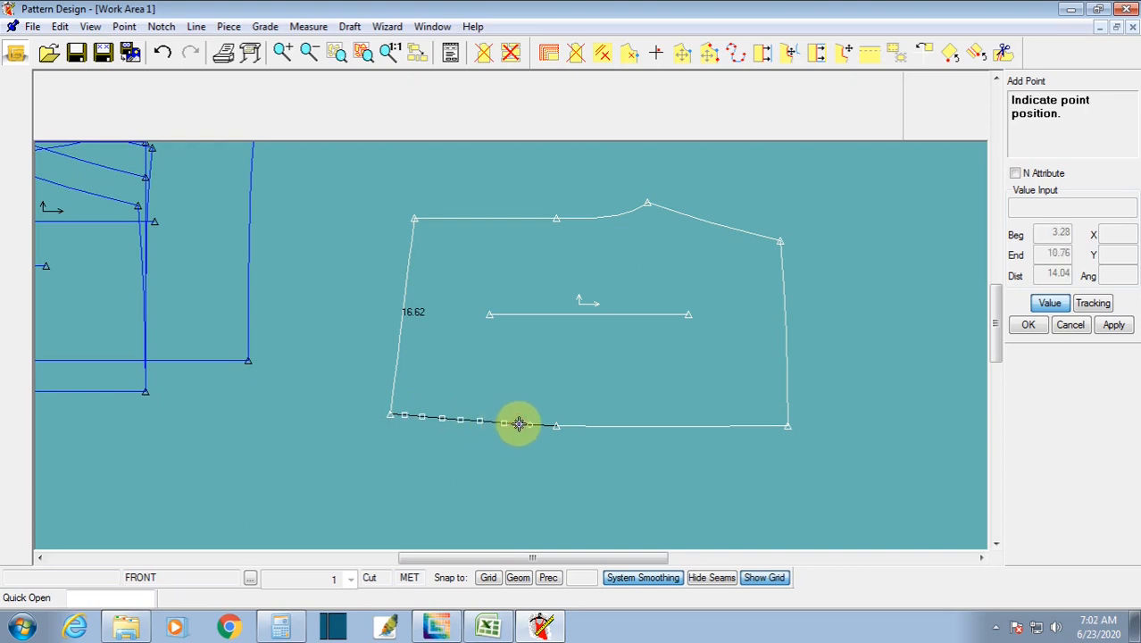
left_click(518, 424)
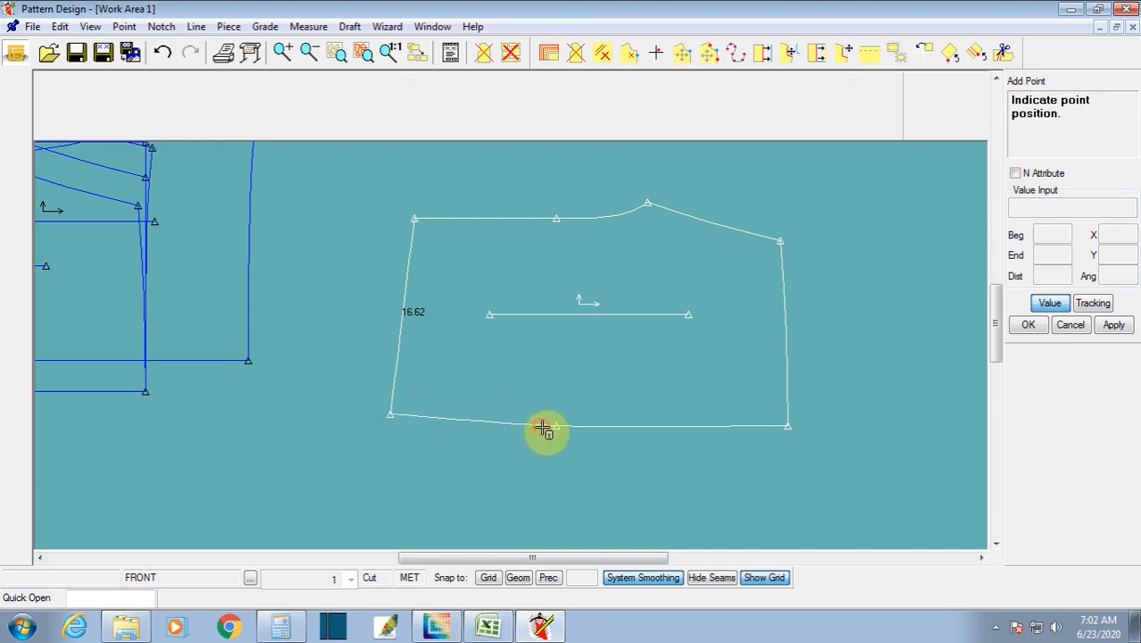
right_click(542, 385)
left_click(484, 383)
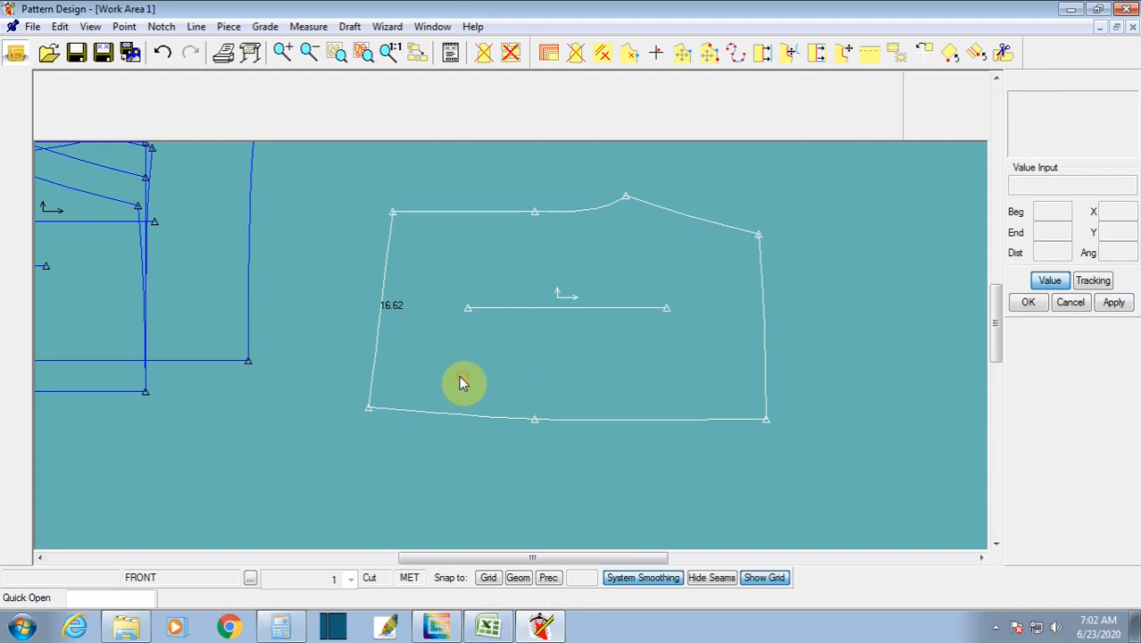
Step: Move the waist edge's intermediate point nearest the front rise slightly into the front piece with Move Smooth, using cursor placement
left_click(134, 27)
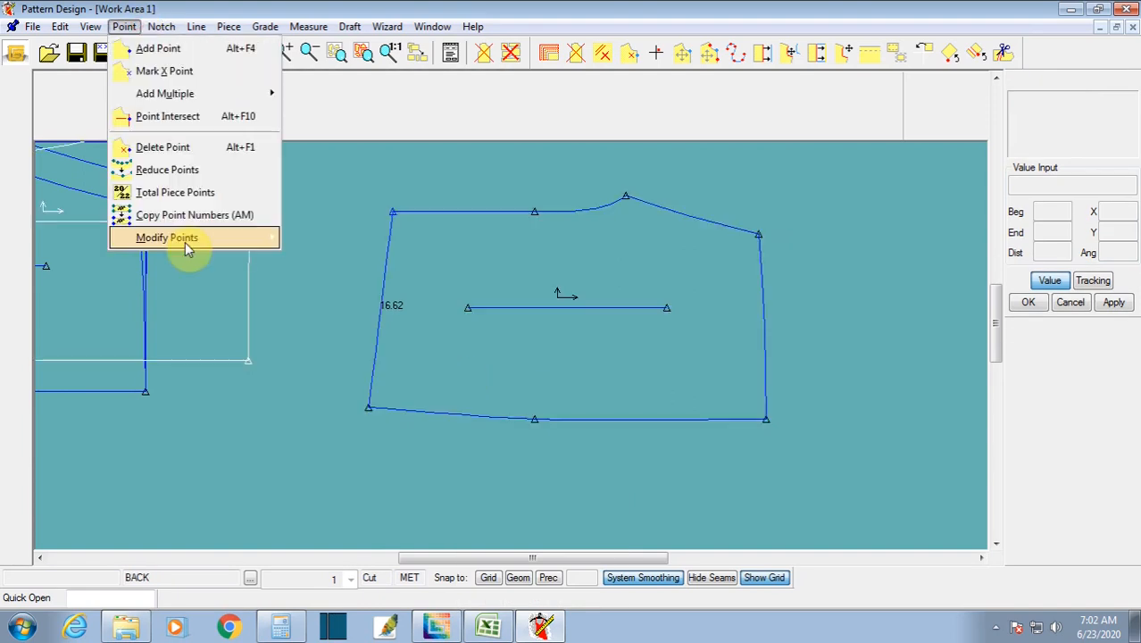
mouse_move(183, 237)
left_click(299, 381)
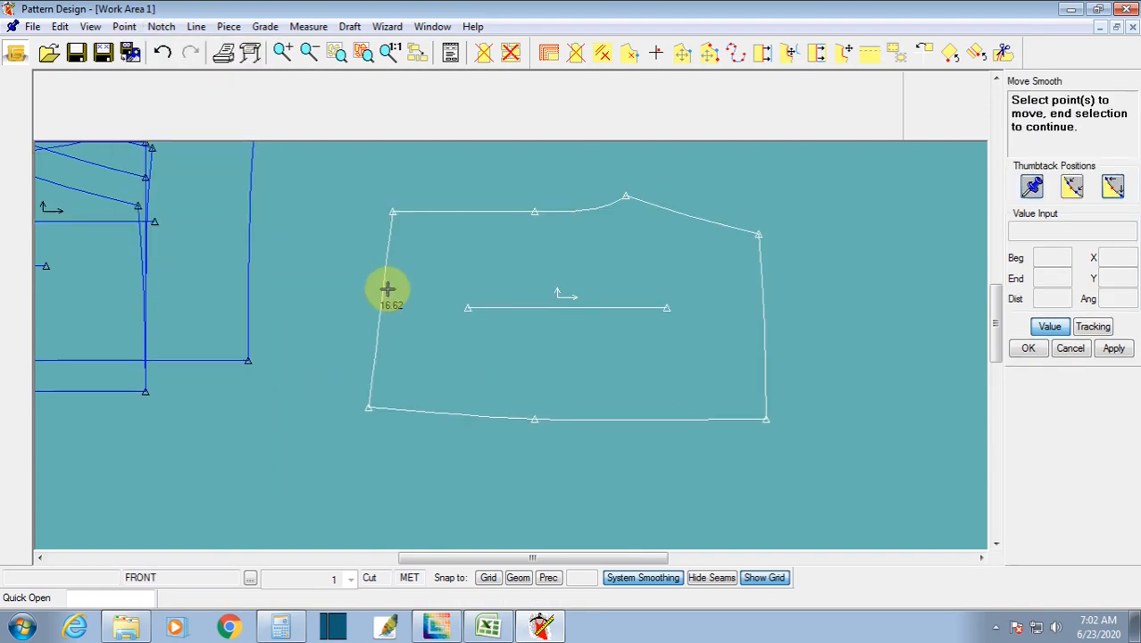
scroll(387, 240, "up", 2)
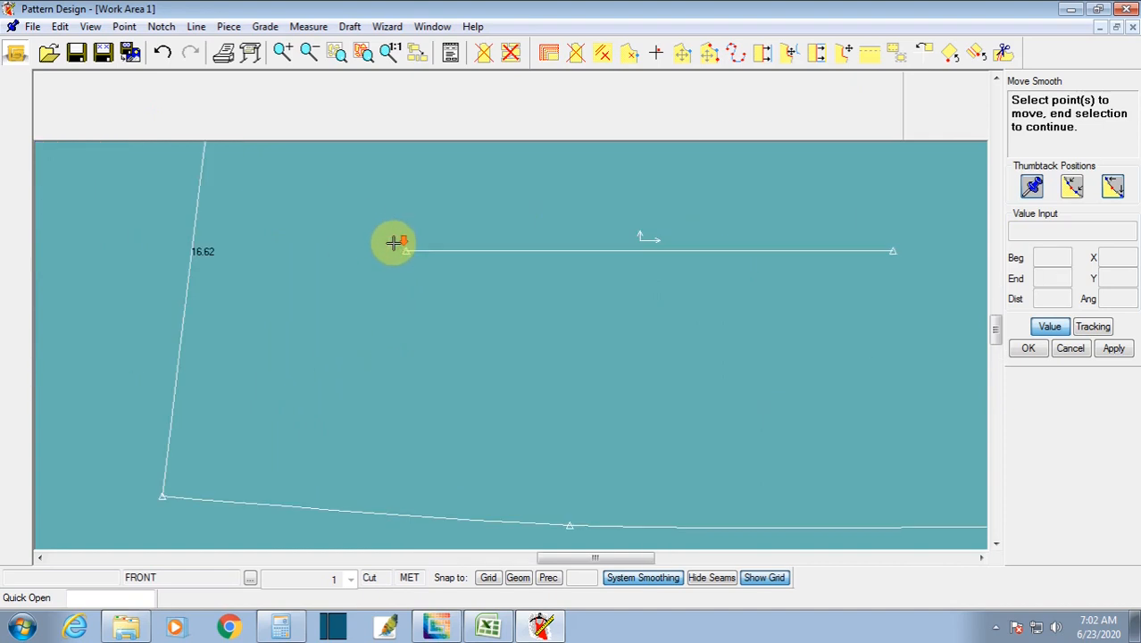
scroll(391, 244, "down", 2)
left_click(348, 192)
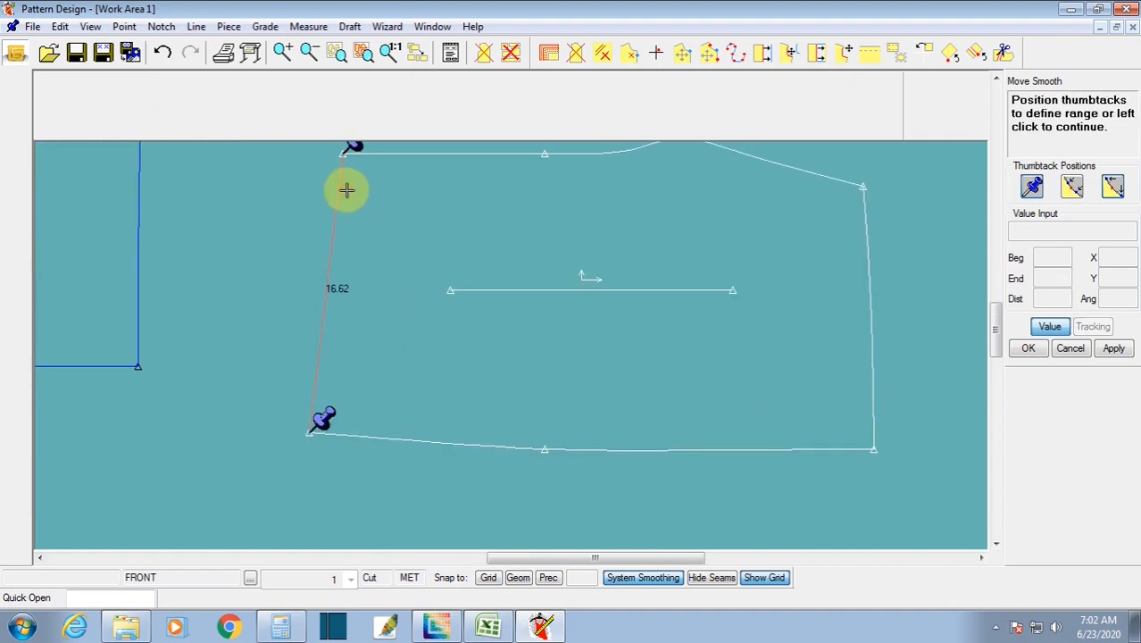
left_click(345, 194)
left_click(1046, 325)
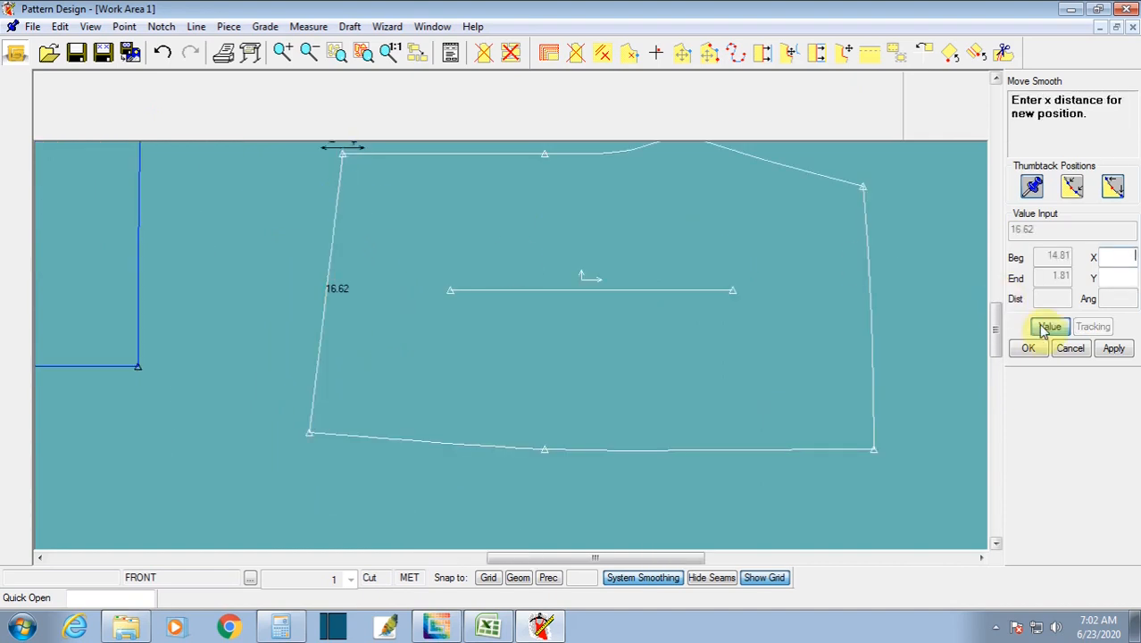
left_click(343, 201)
Step: Shift two more intermediate points along the middle of the front waist edge slightly inward to curve the waistline
left_click(331, 265)
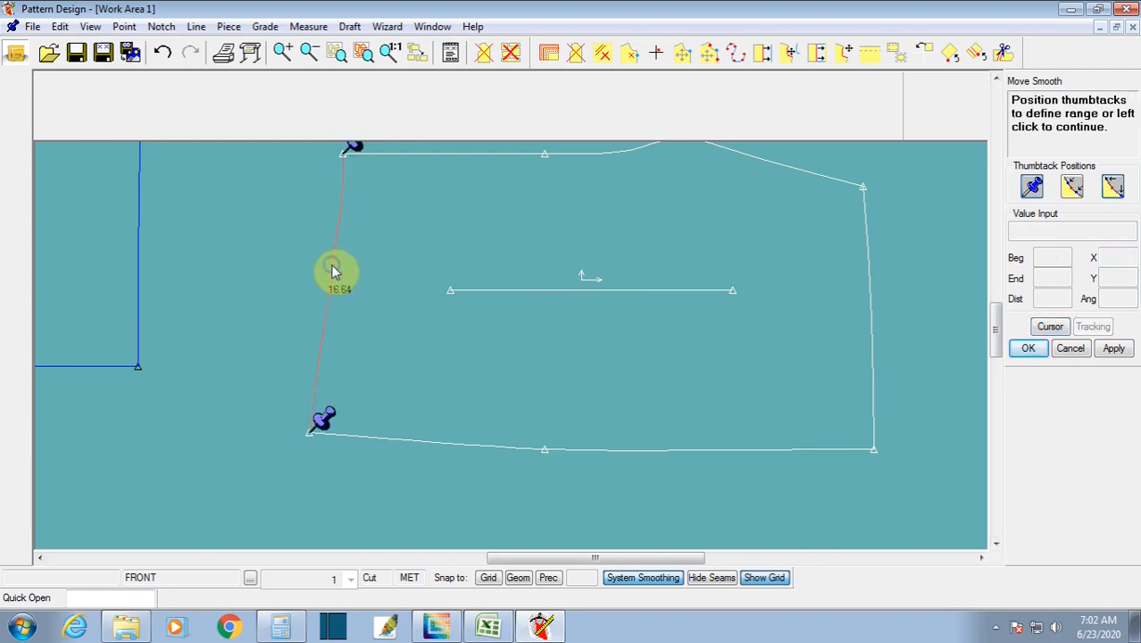
right_click(330, 265)
left_click(336, 265)
left_click(338, 267)
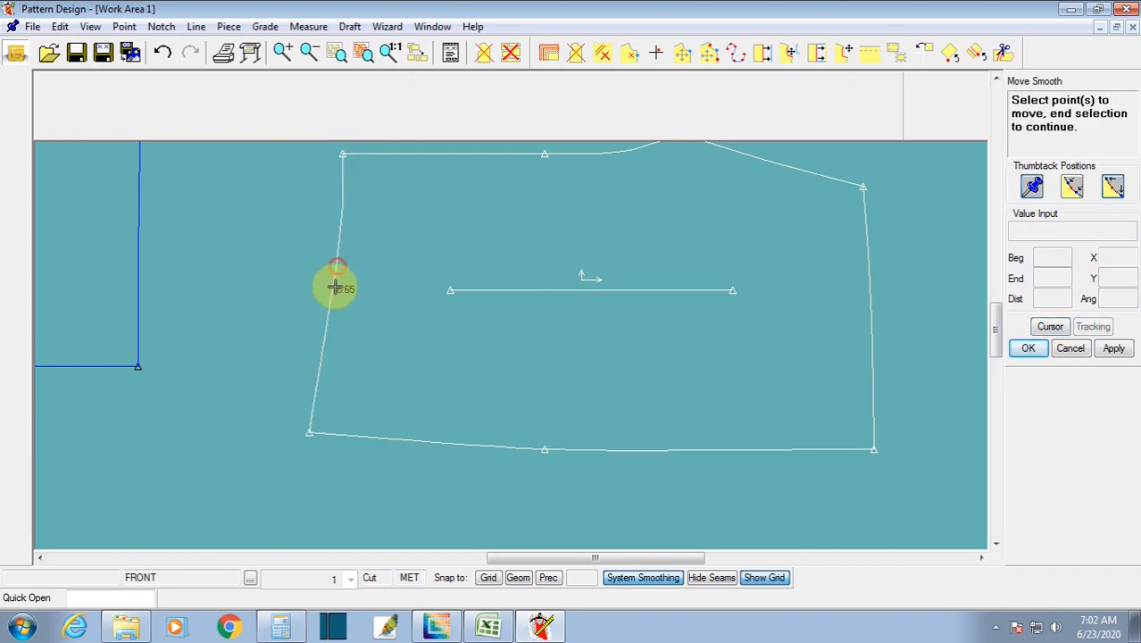
left_click(324, 332)
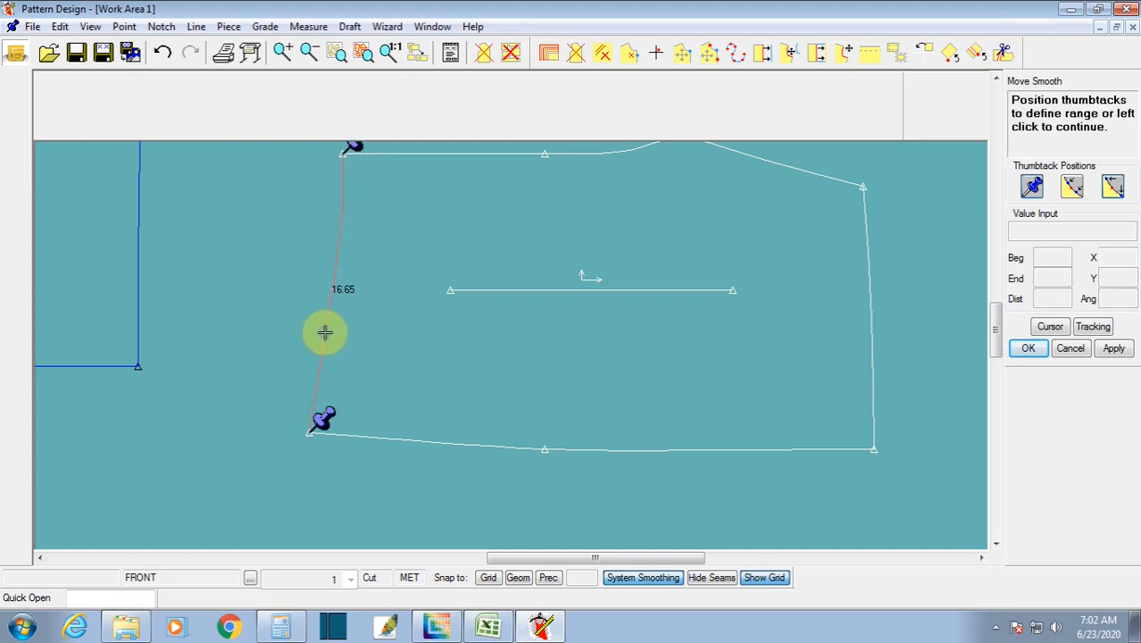
left_click(325, 333)
left_click(329, 332)
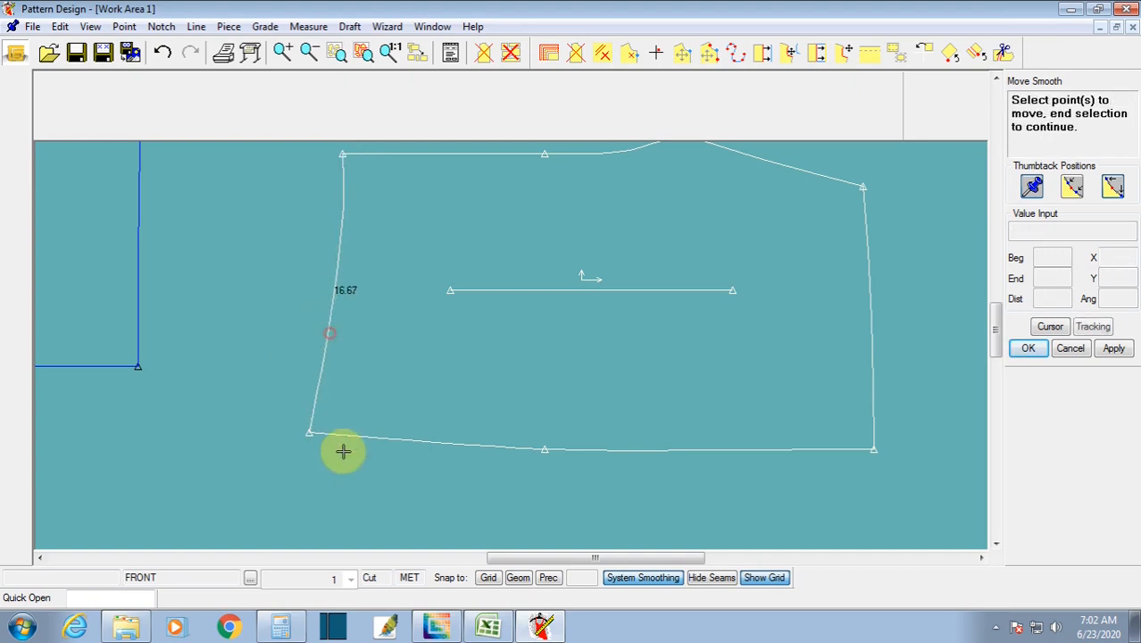
Step: Push two intermediate side seam points near the waist corner slightly outward to round the front piece's upper side seam
left_click(349, 430)
left_click(349, 431)
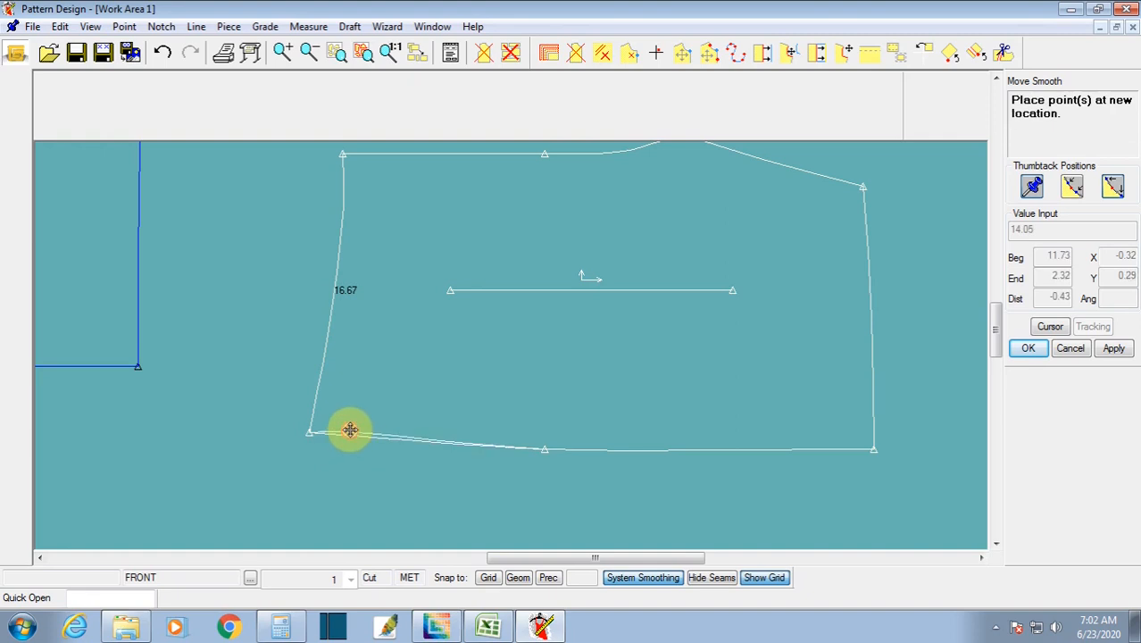
left_click(346, 439)
left_click(346, 438)
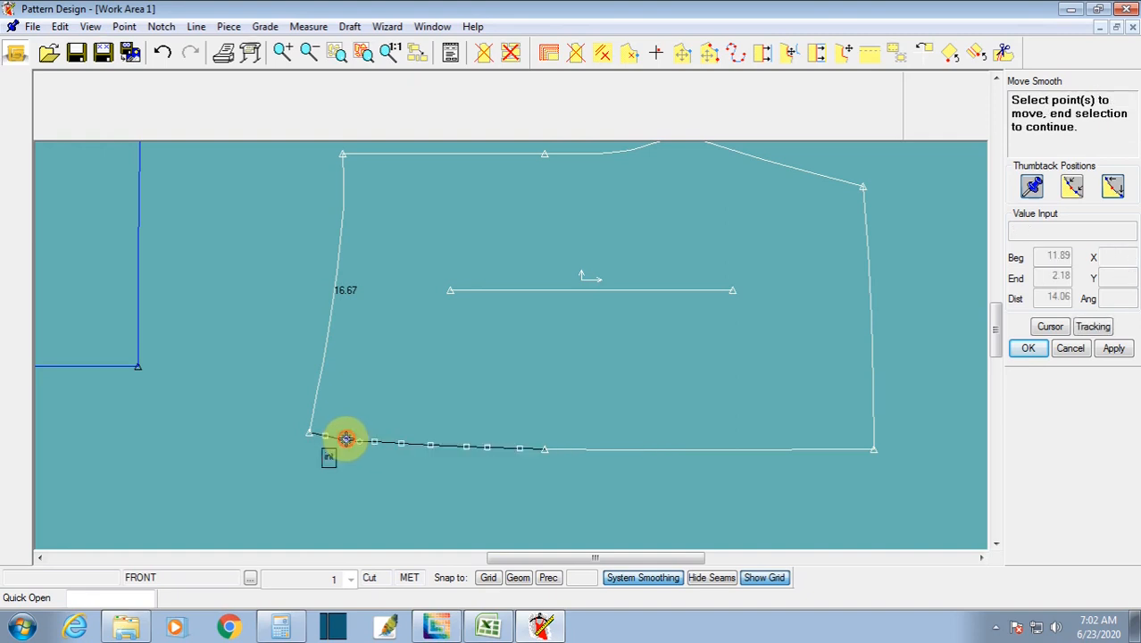
left_click(383, 439)
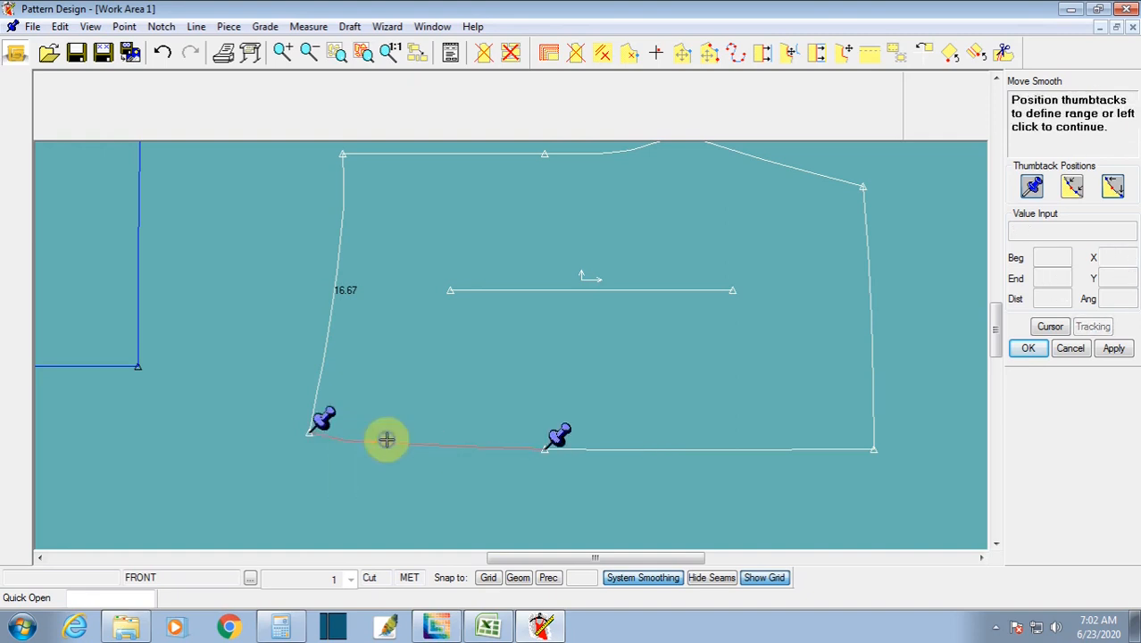
left_click(385, 439)
left_click(389, 445)
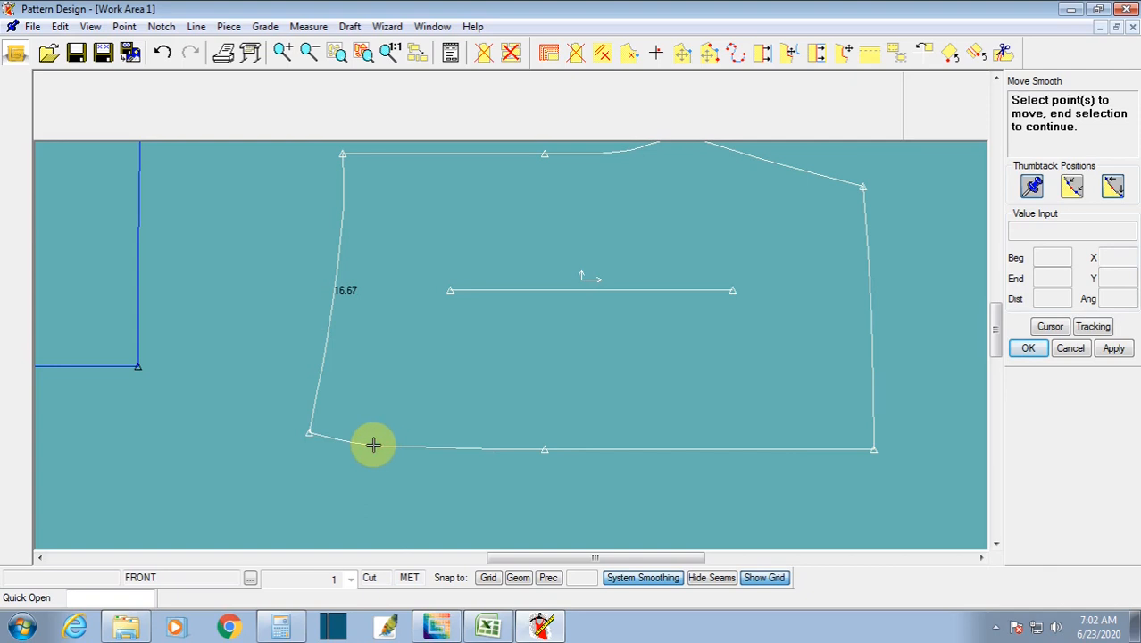
Step: Nudge the two side seam points closest to the waist corner slightly inward to smooth the hip curve
right_click(335, 436)
left_click(326, 438)
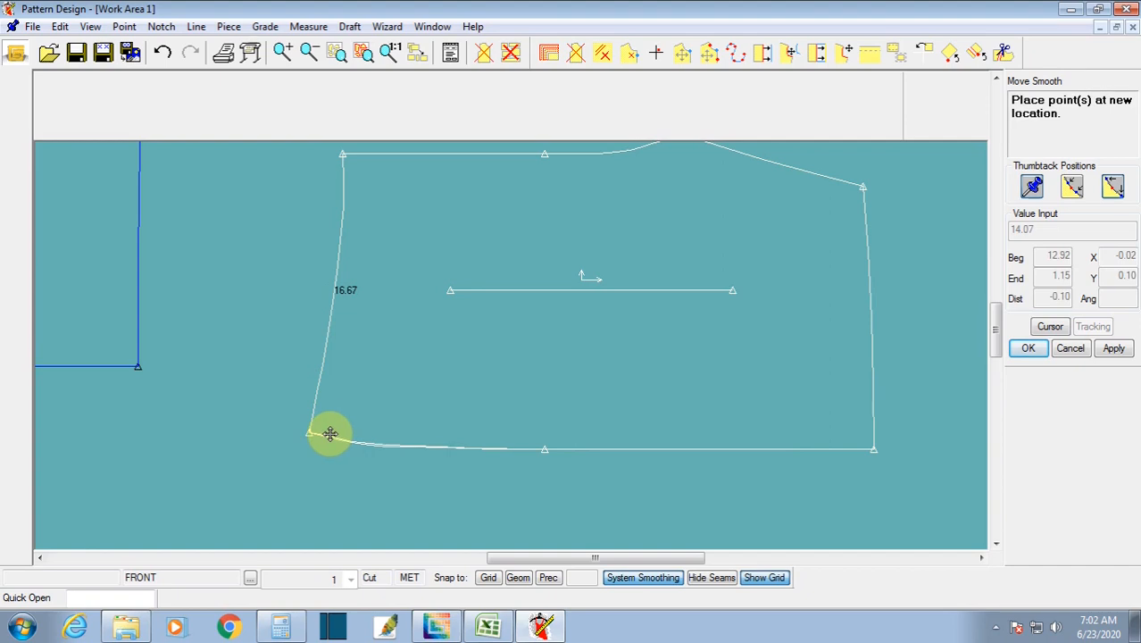
left_click(330, 436)
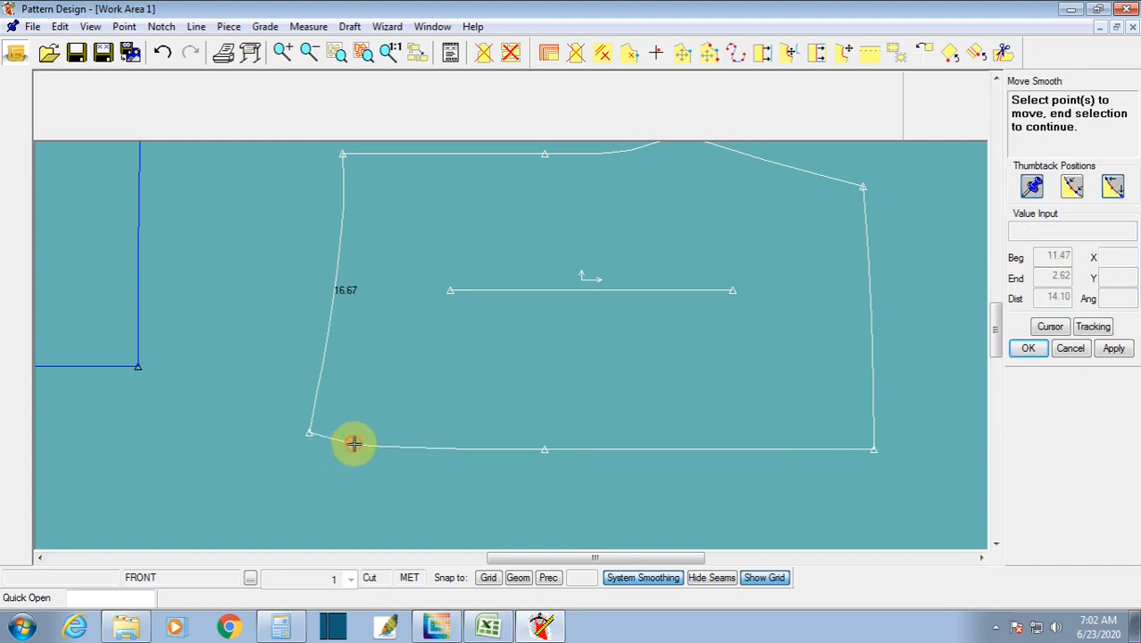
right_click(351, 446)
left_click(353, 444)
left_click(353, 444)
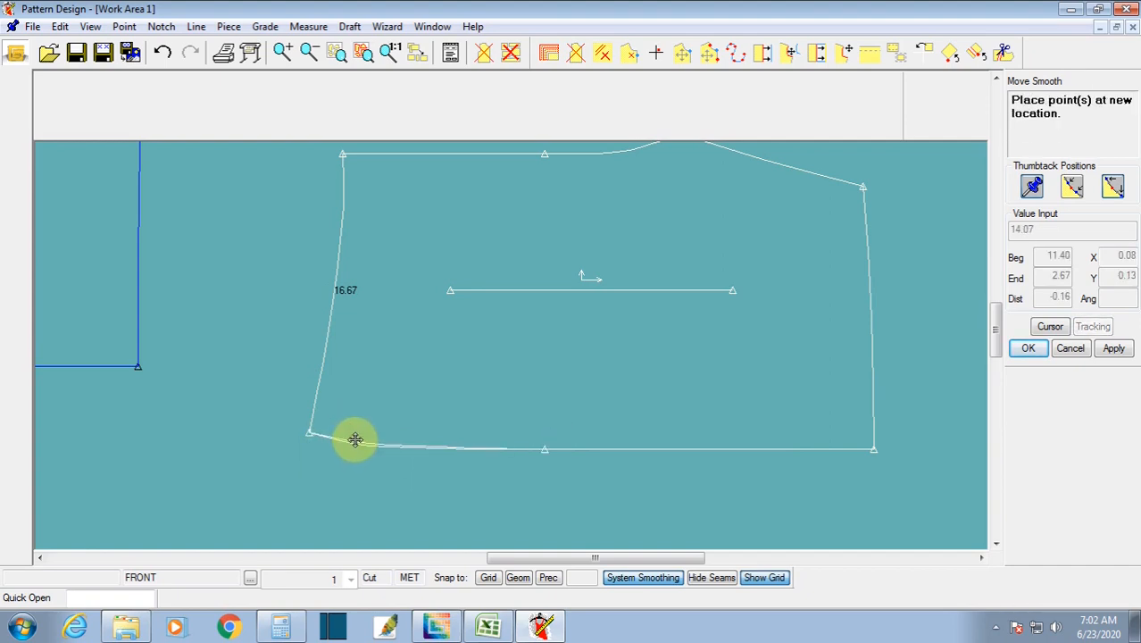
left_click(355, 439)
Step: Move the intermediate point midway along the upper side seam slightly toward the hem, end Move Smooth, and reposition the front piece
left_click(441, 454)
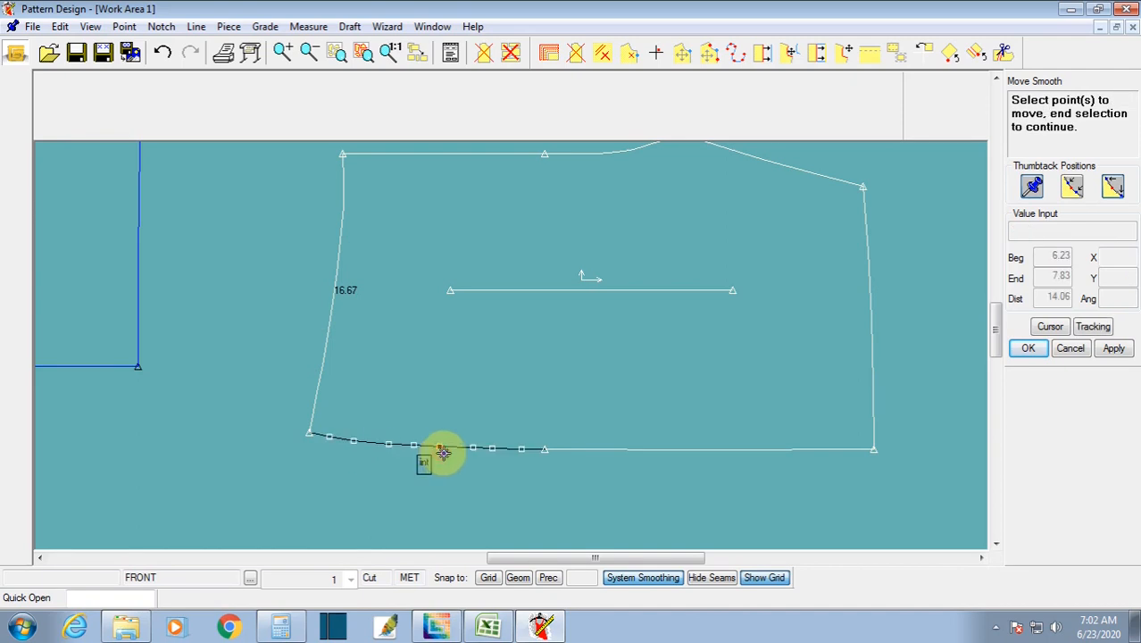
right_click(444, 453)
left_click(443, 453)
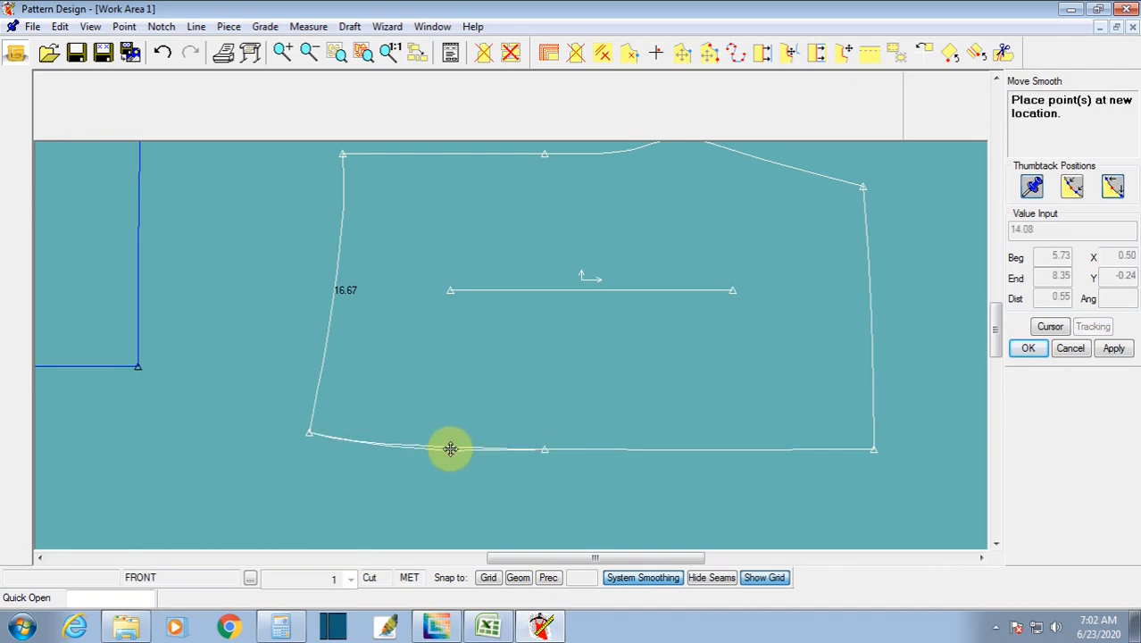
left_click(450, 447)
right_click(466, 398)
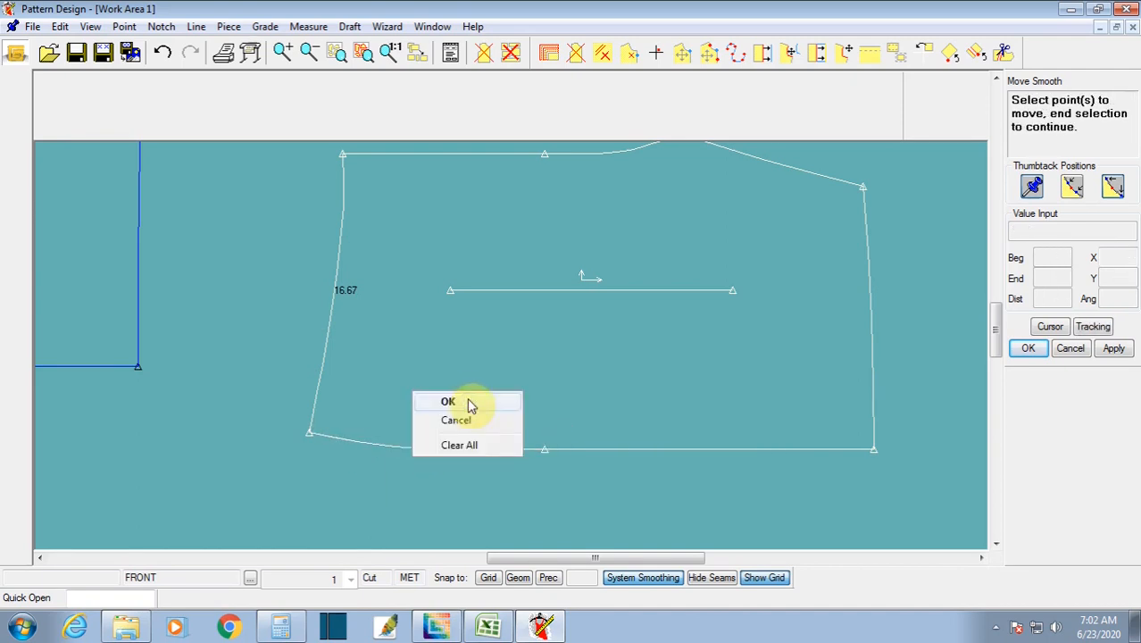
left_click(468, 399)
left_click_drag(468, 399, 438, 408)
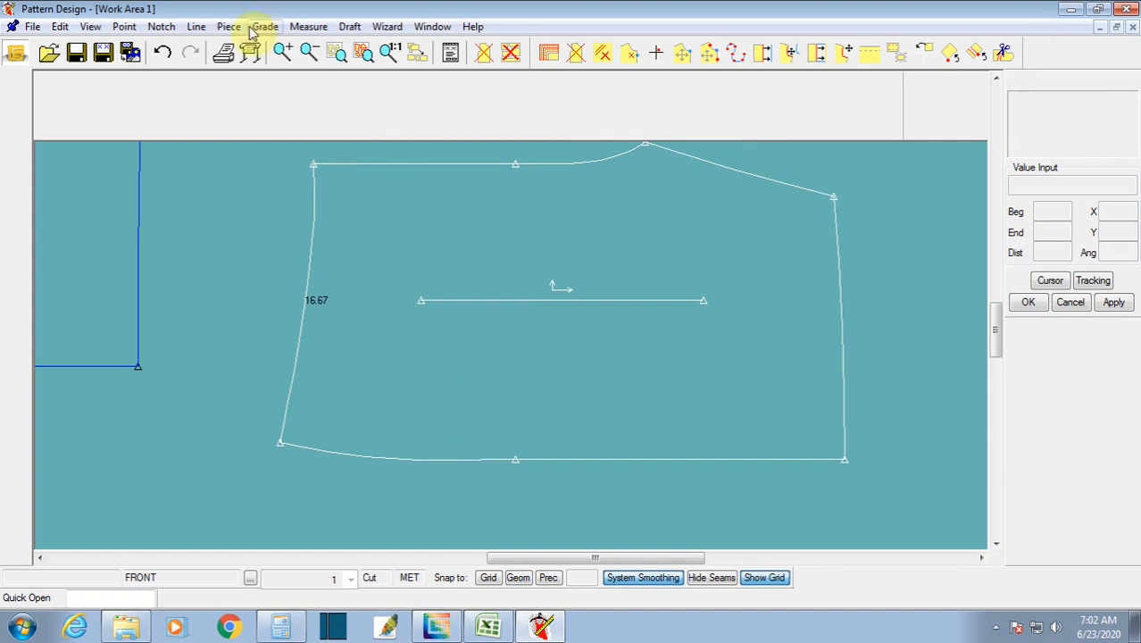
Step: Smooth the front piece's entire waist line with a smooth factor of 0.005
left_click(196, 27)
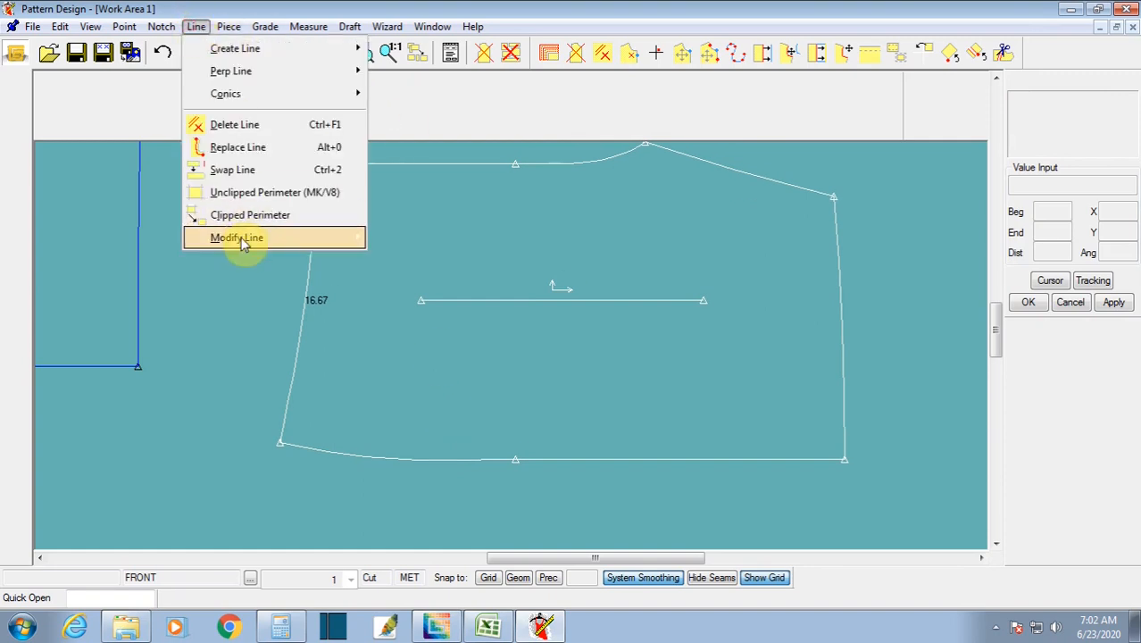
mouse_move(239, 239)
left_click(406, 471)
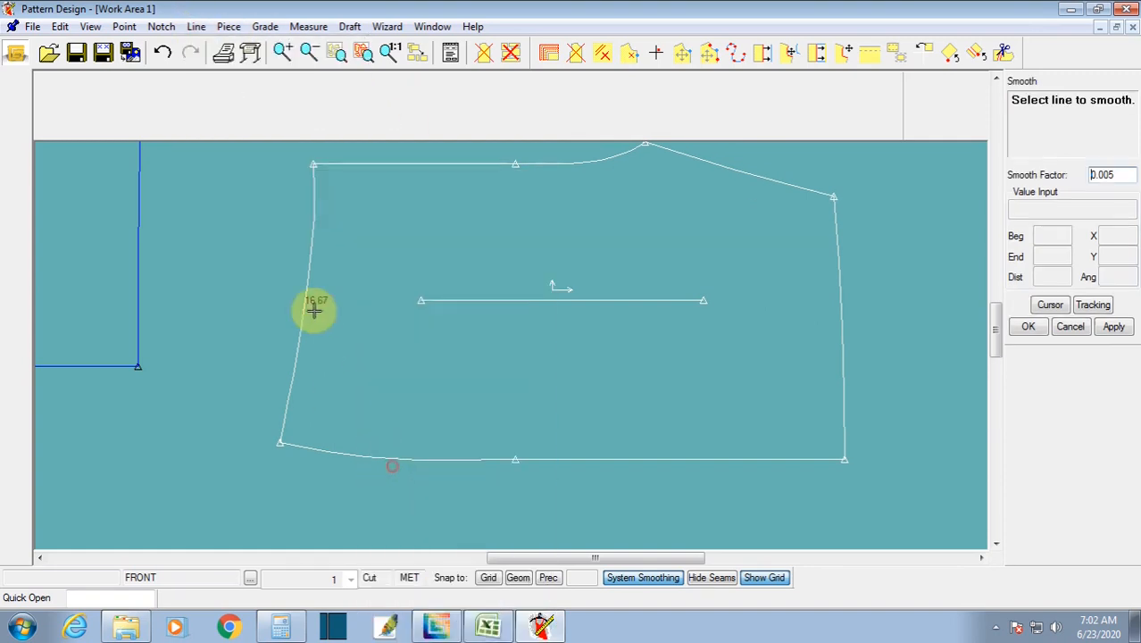
left_click(340, 317)
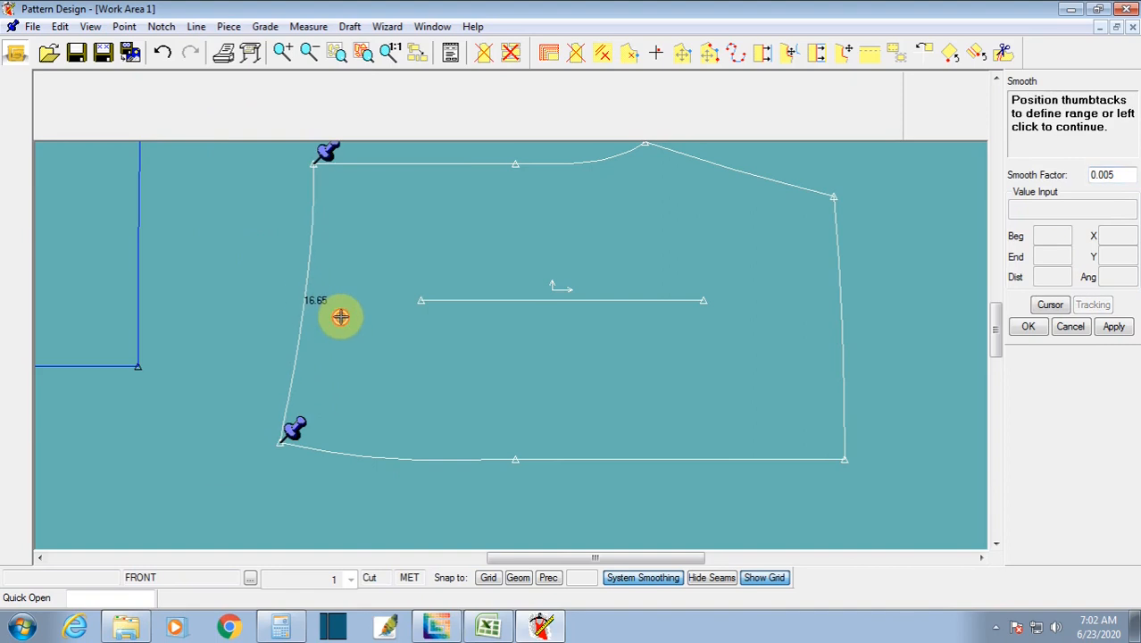
right_click(337, 361)
left_click(355, 396)
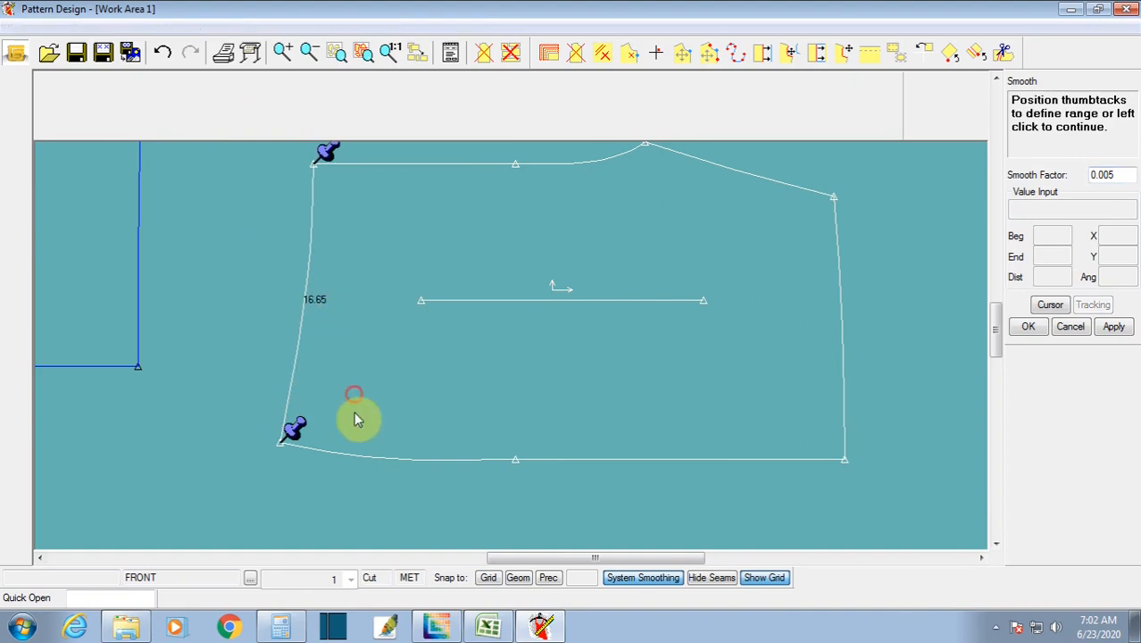
Step: Smooth the front piece's upper side seam between the waist corner and the midway point, and end Smooth
left_click(358, 456)
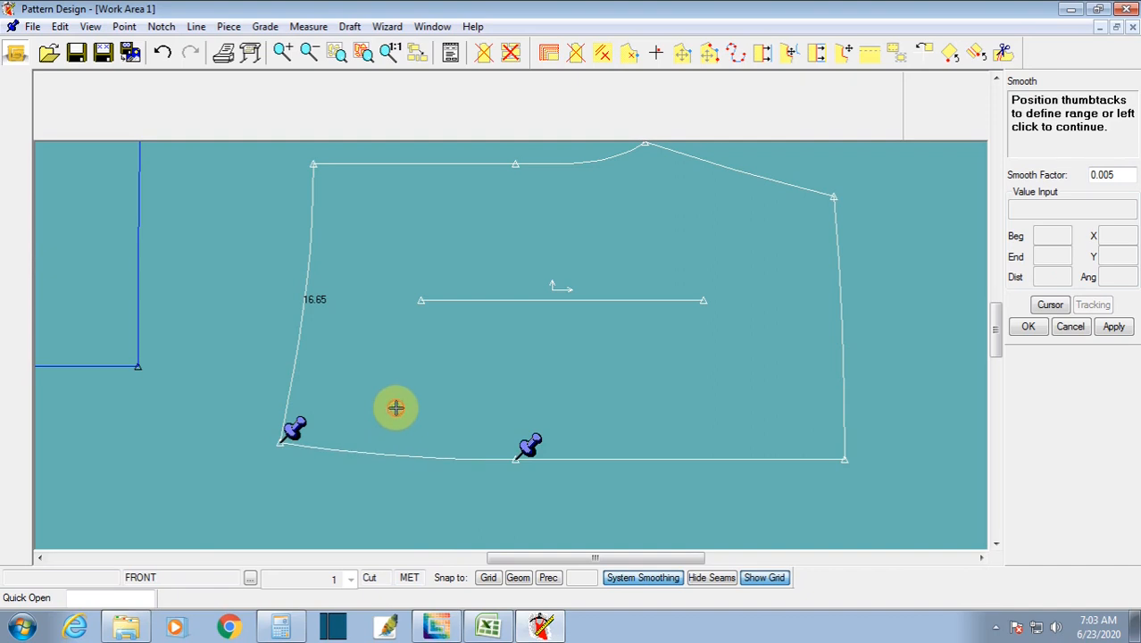
right_click(396, 408)
left_click(396, 413)
right_click(349, 423)
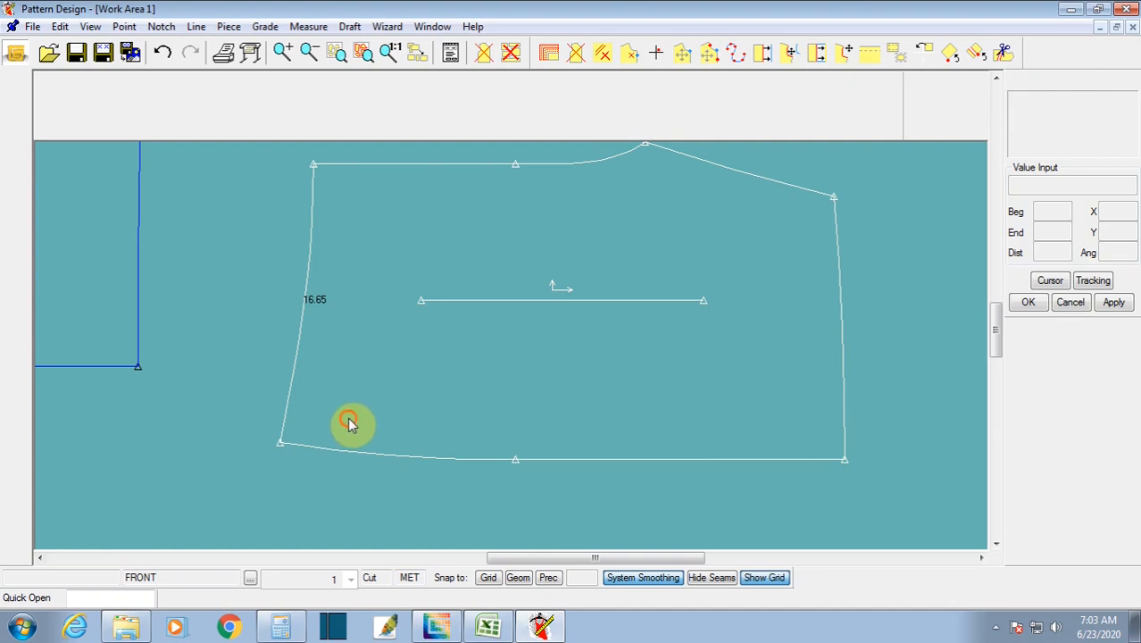
Step: Use Move Smooth to shift the intermediate side seam point nearest the front waist corner about 0.6 cm toward that corner
scroll(407, 387, "up", 2)
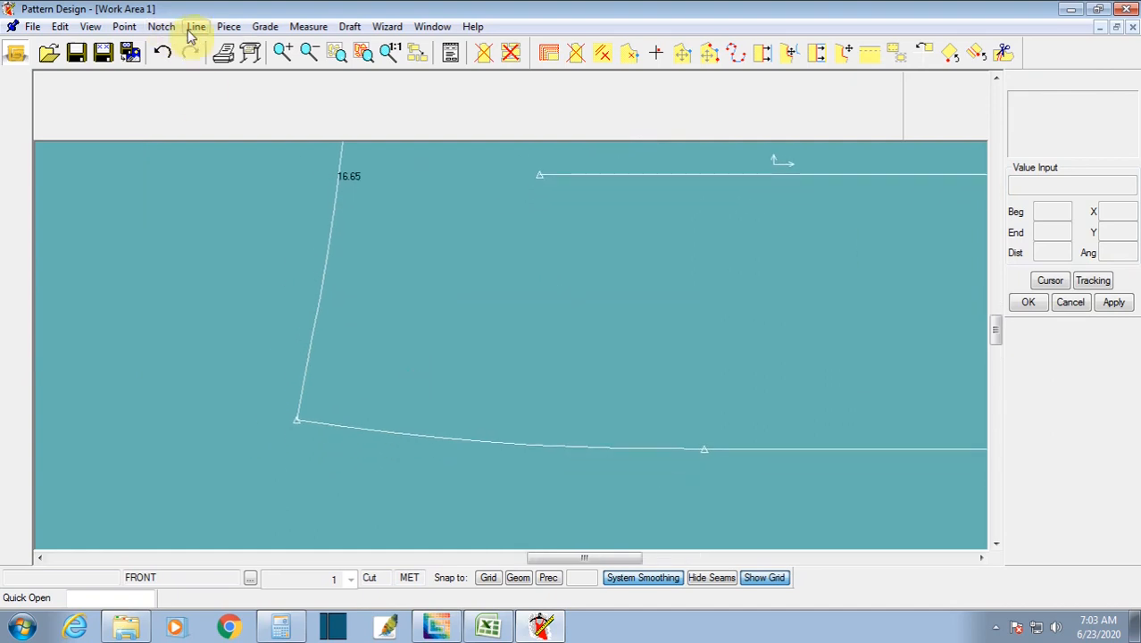
left_click(124, 26)
mouse_move(183, 237)
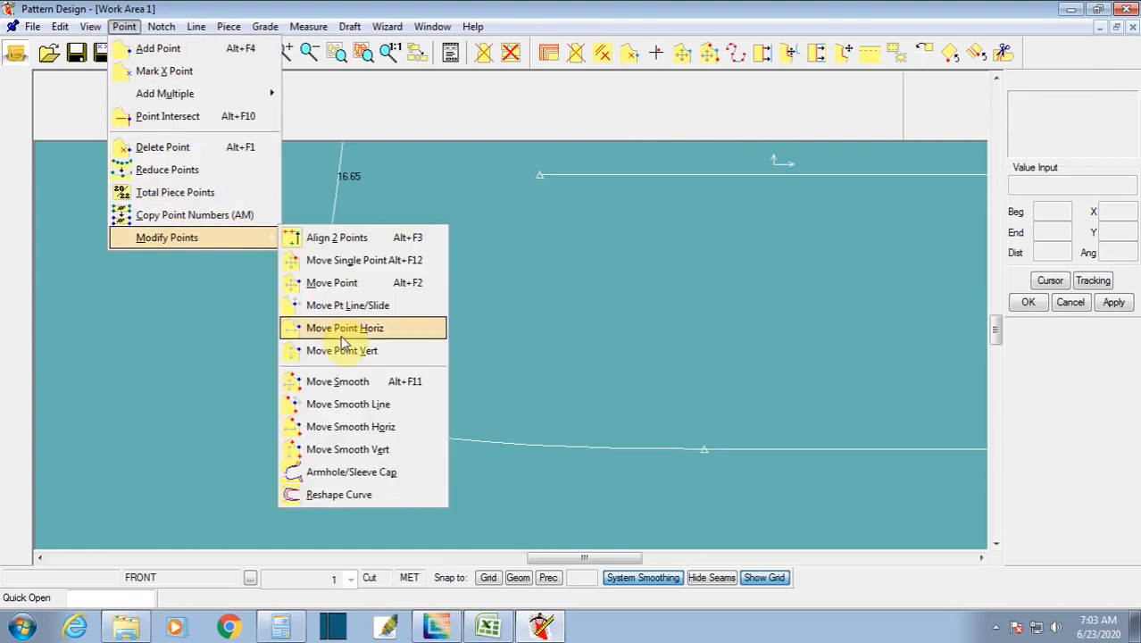
left_click(334, 382)
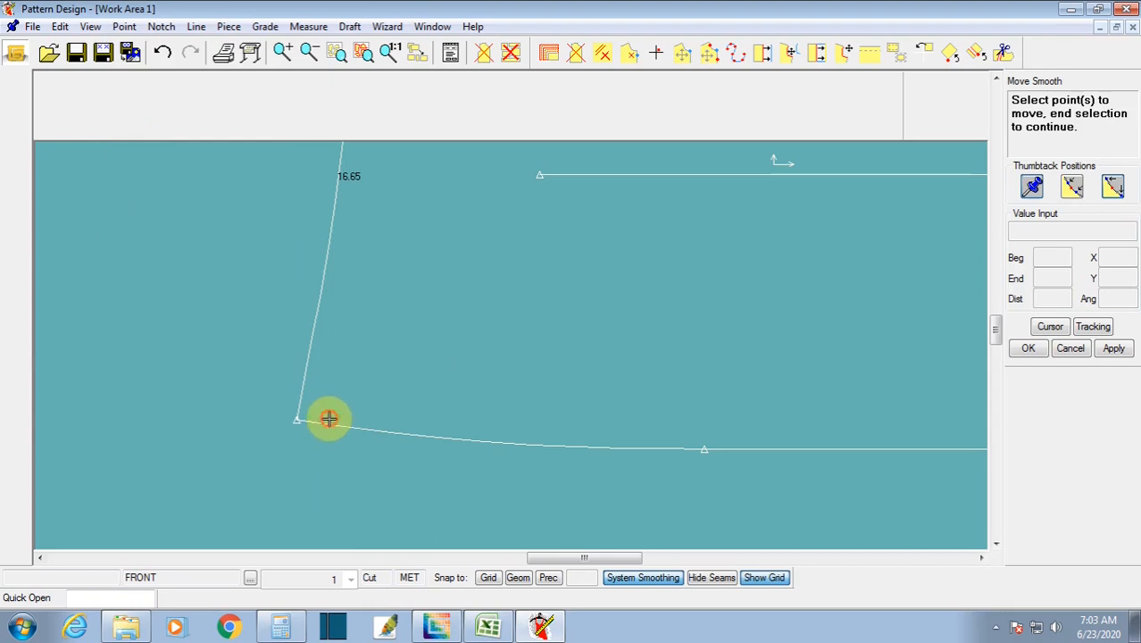
left_click(327, 420)
right_click(341, 434)
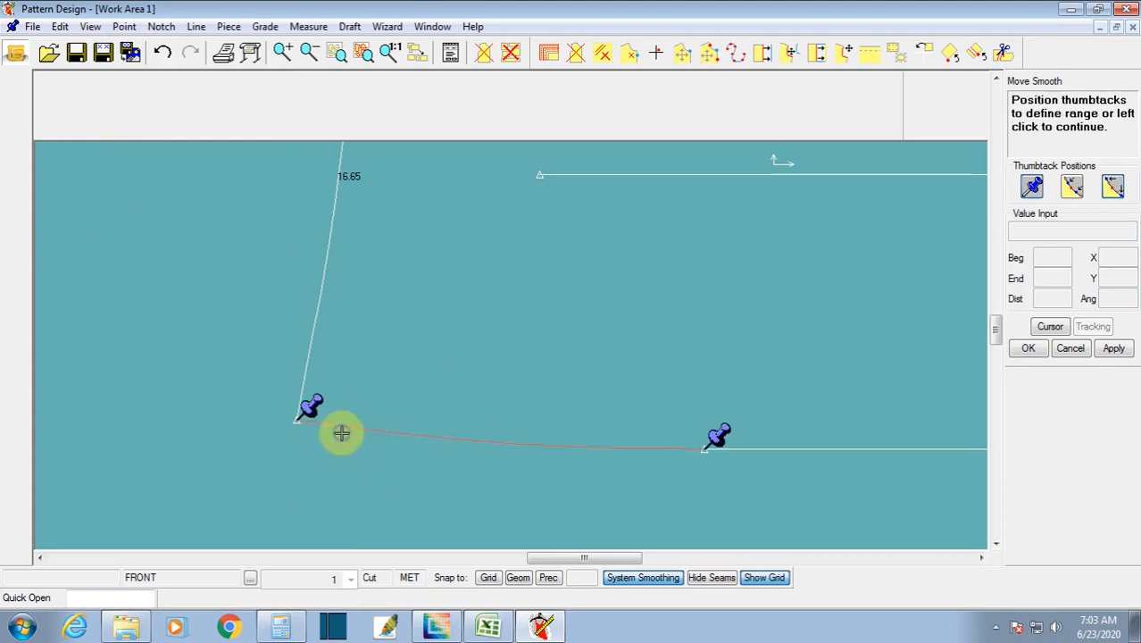
left_click(337, 434)
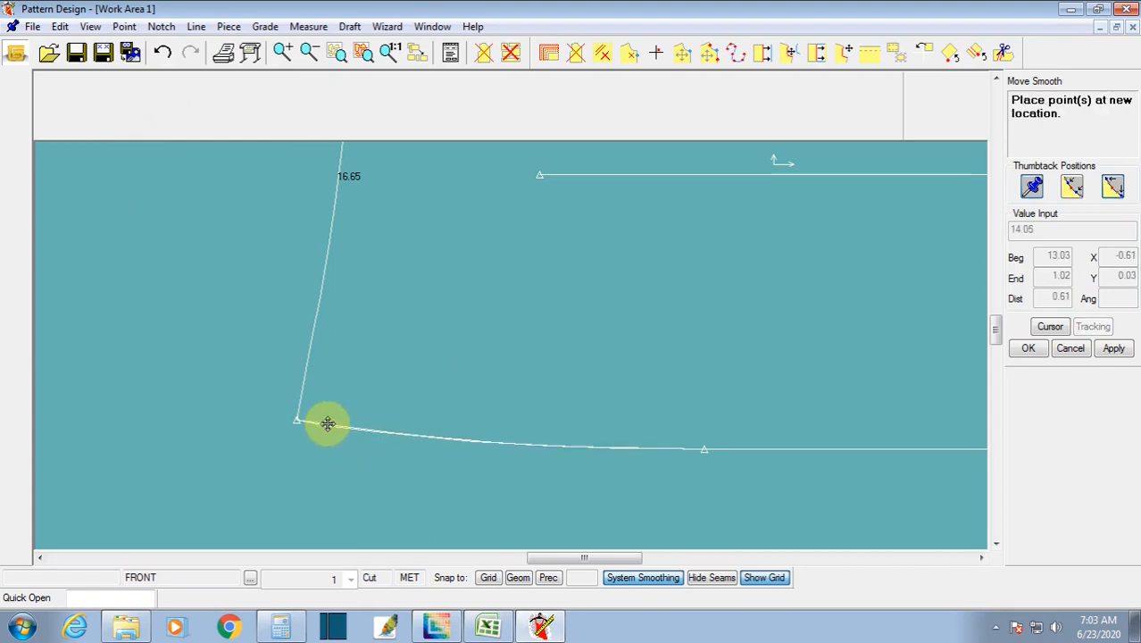
left_click(326, 423)
right_click(389, 377)
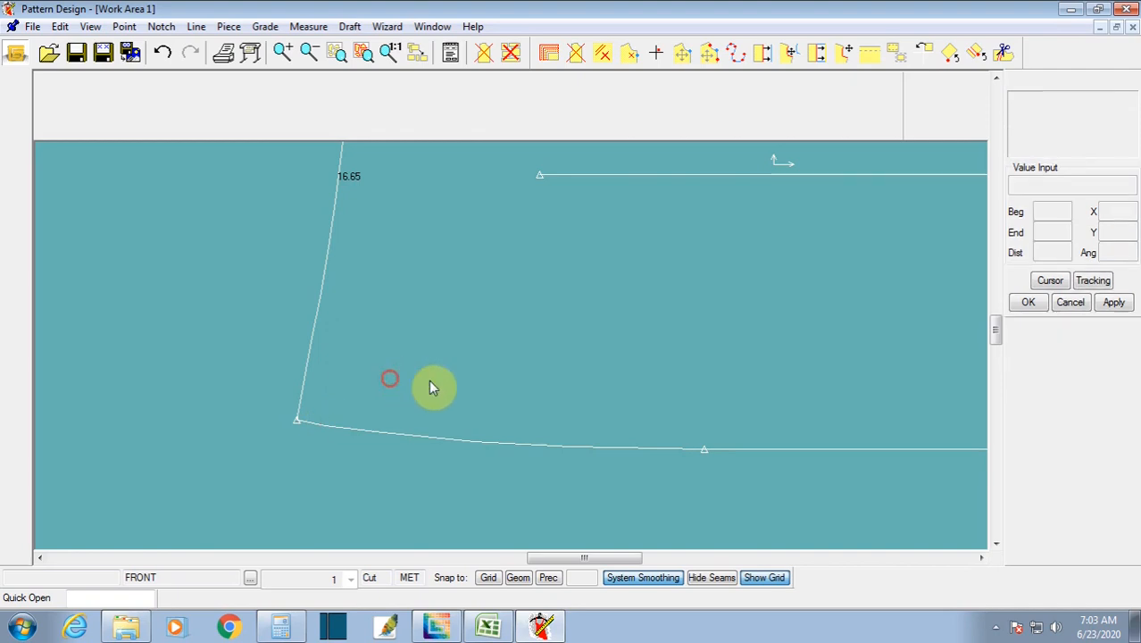
Step: Separate the back piece from the overlapping pieces, move the other pieces aside, and place the front piece directly beneath it
scroll(439, 385, "down", 2)
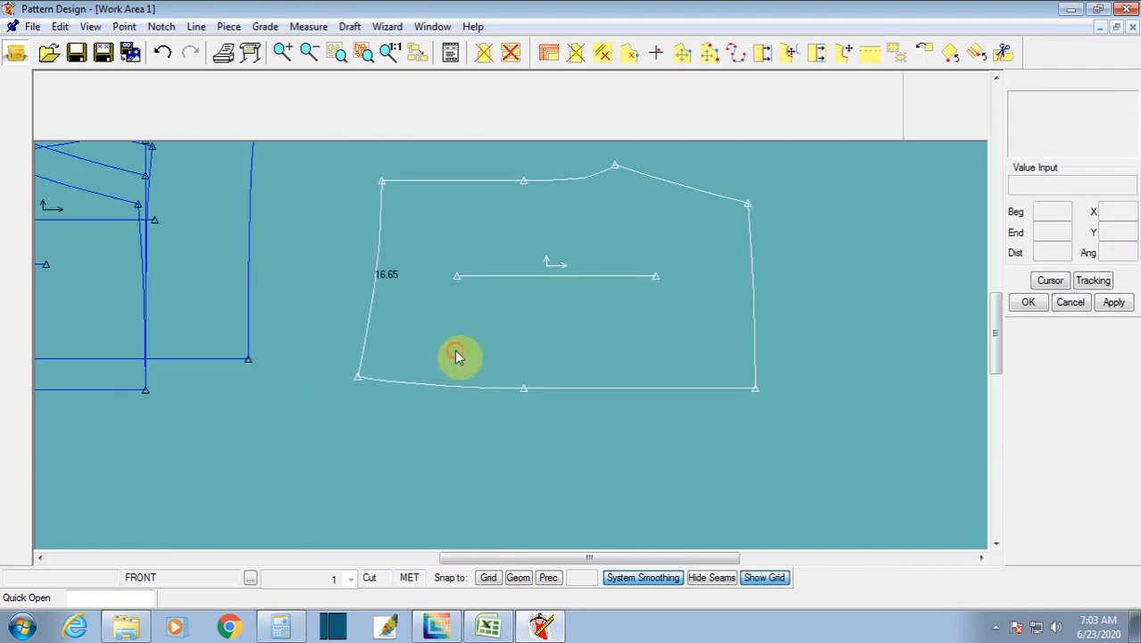
left_click_drag(461, 357, 407, 403)
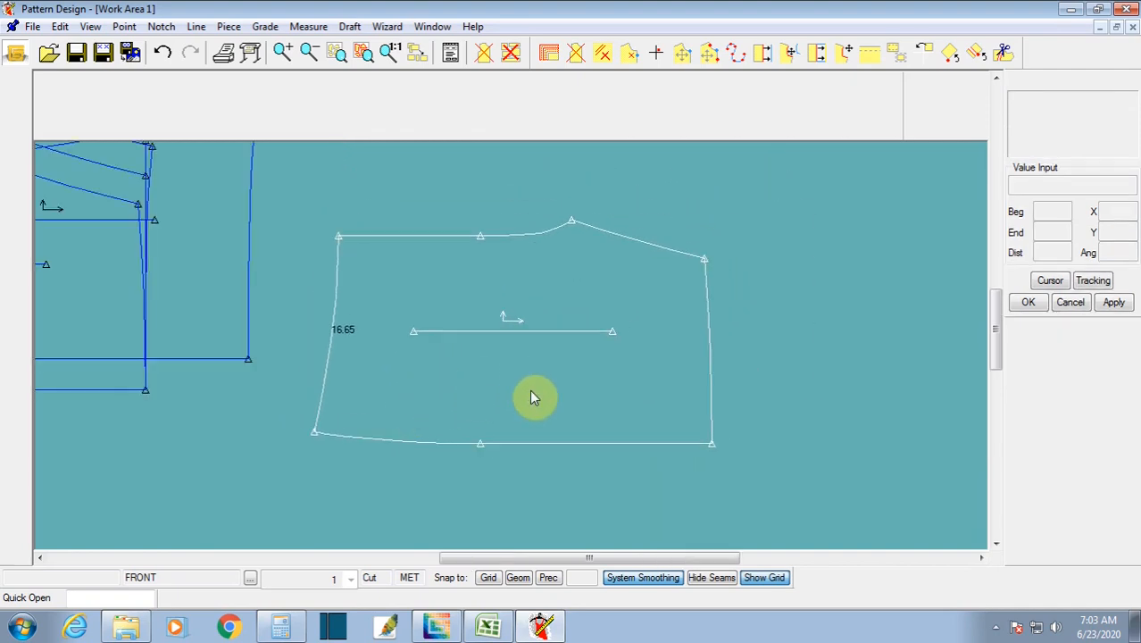
scroll(535, 400, "down", 2)
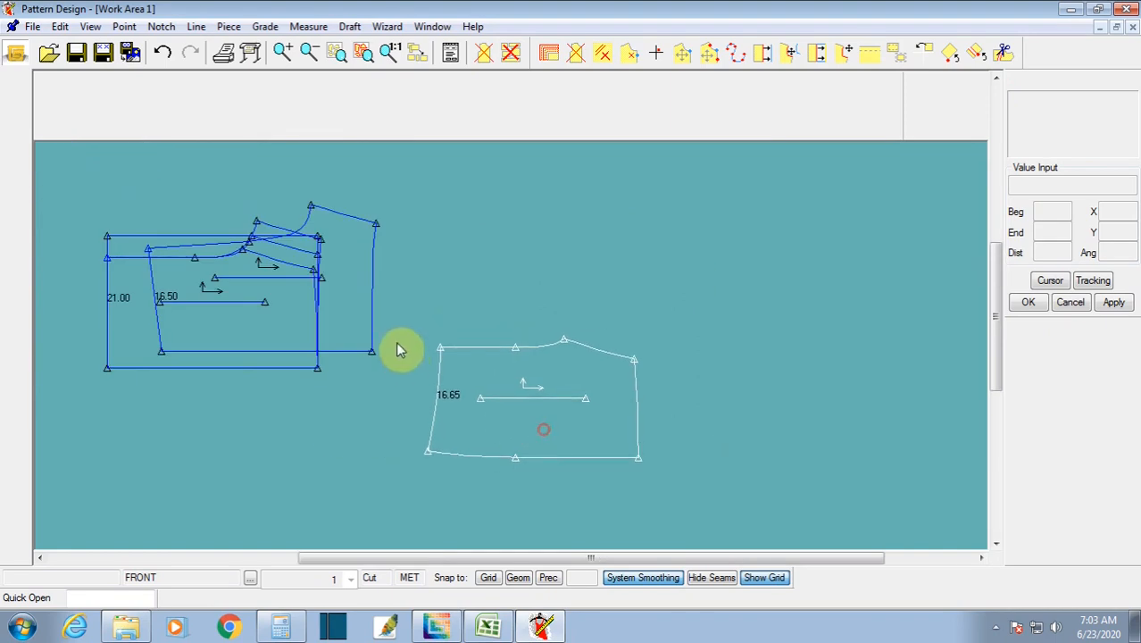
left_click_drag(400, 349, 513, 285)
left_click_drag(291, 326, 92, 293)
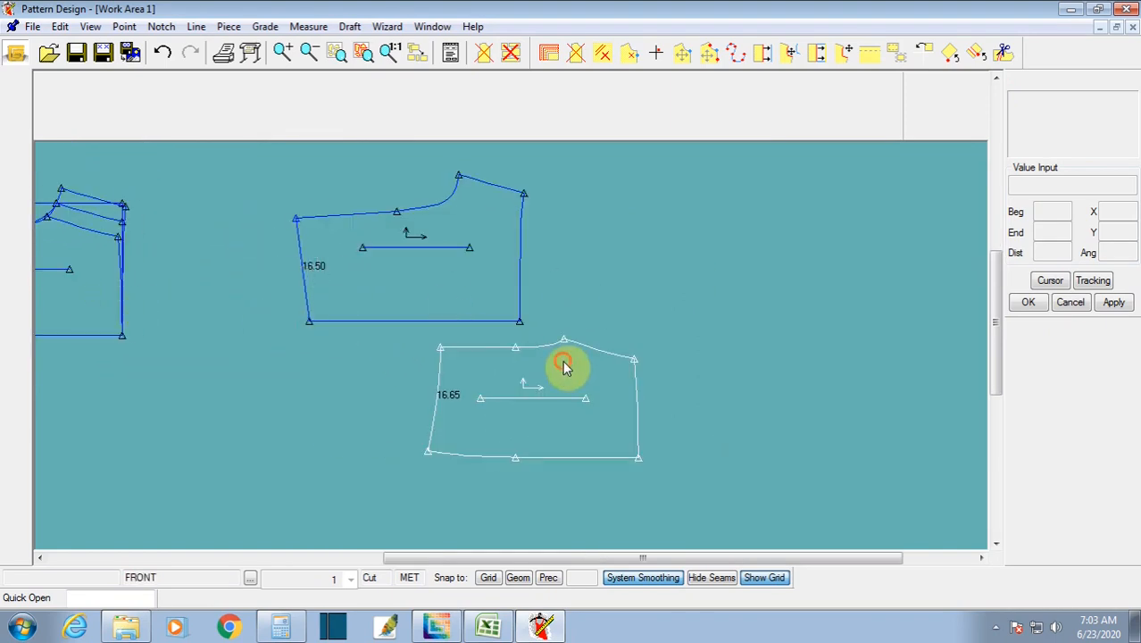
left_click_drag(565, 370, 439, 382)
Step: Measure the line length of the inseam on both the back and front pieces
left_click(444, 178)
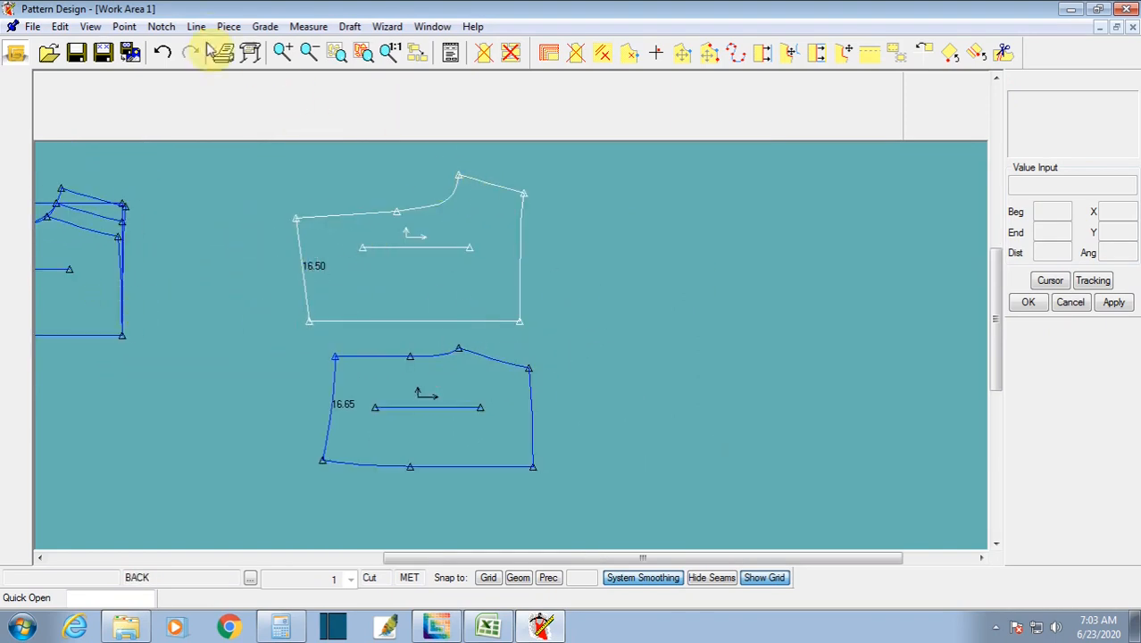
left_click(307, 26)
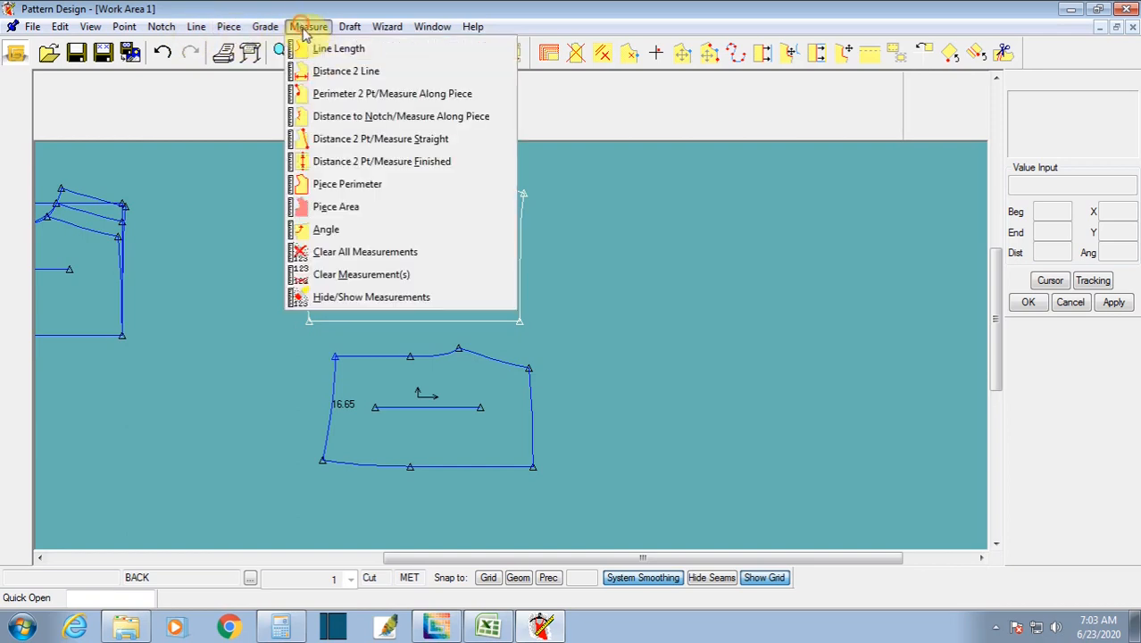
left_click(314, 48)
left_click(492, 186)
left_click(506, 364)
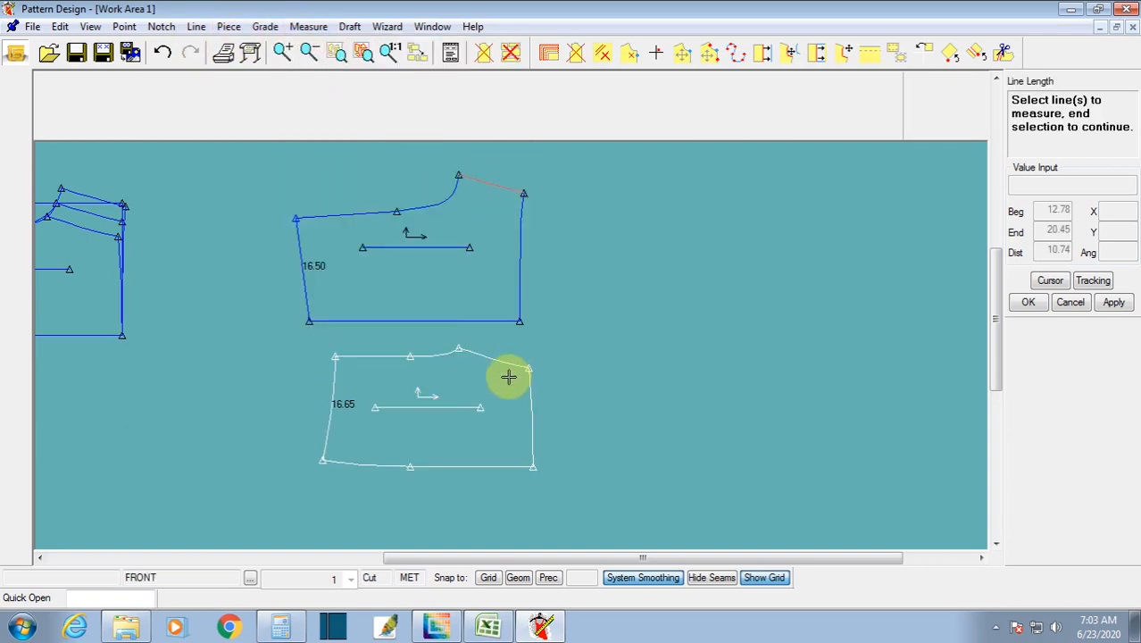
right_click(523, 338)
left_click(490, 224)
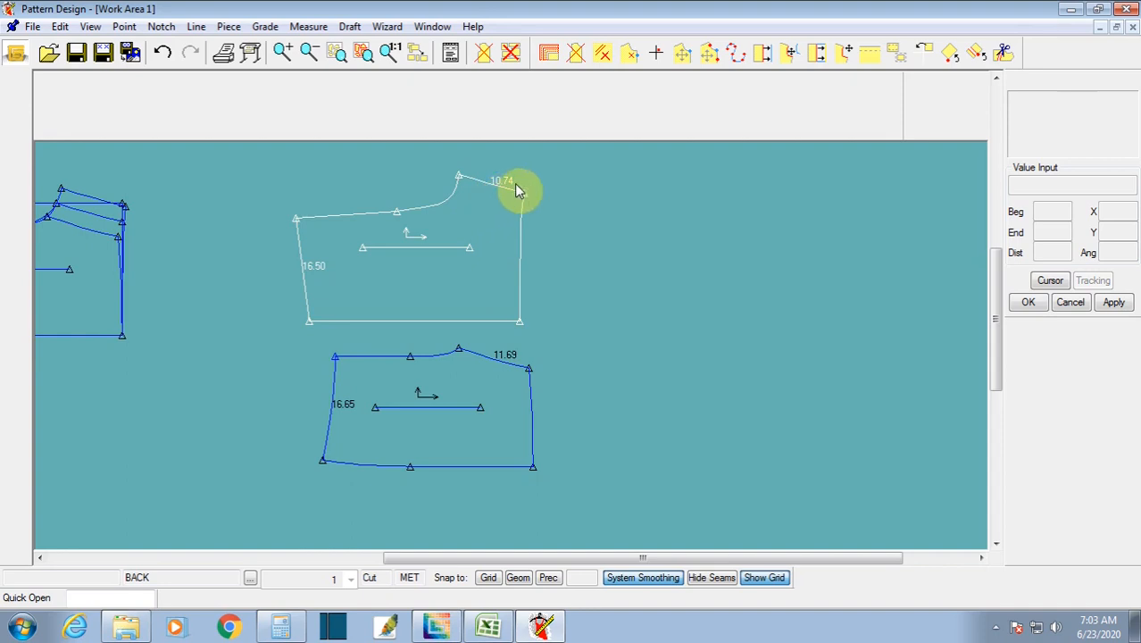
Step: Reposition the front piece slightly so it sits closer beneath the back piece
left_click(513, 380)
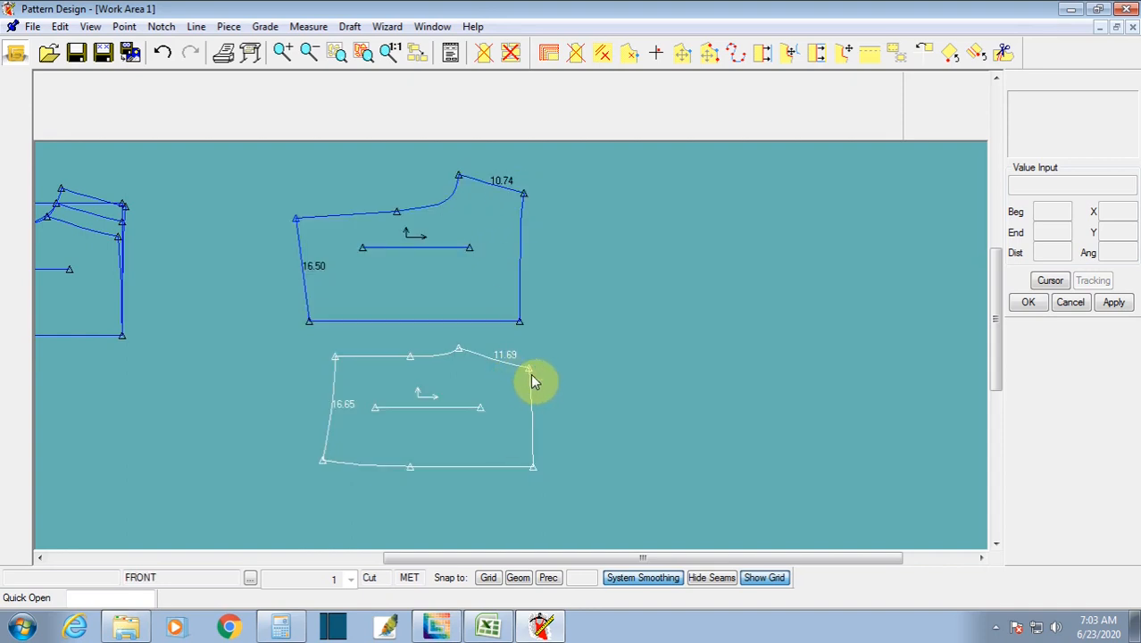
left_click_drag(515, 384, 502, 383)
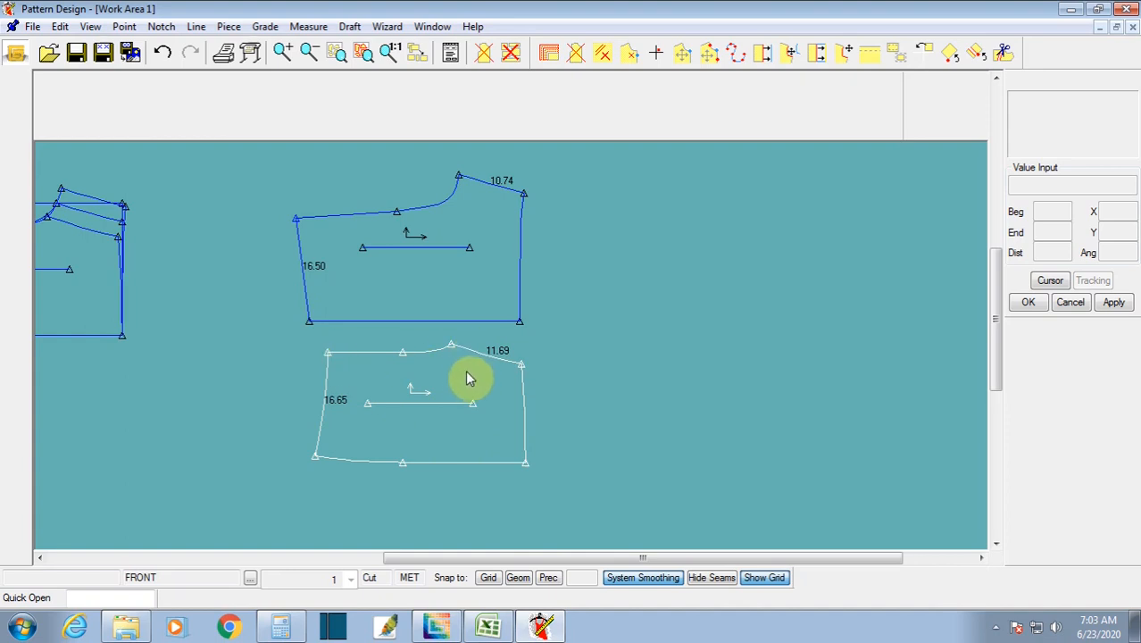
left_click(530, 465)
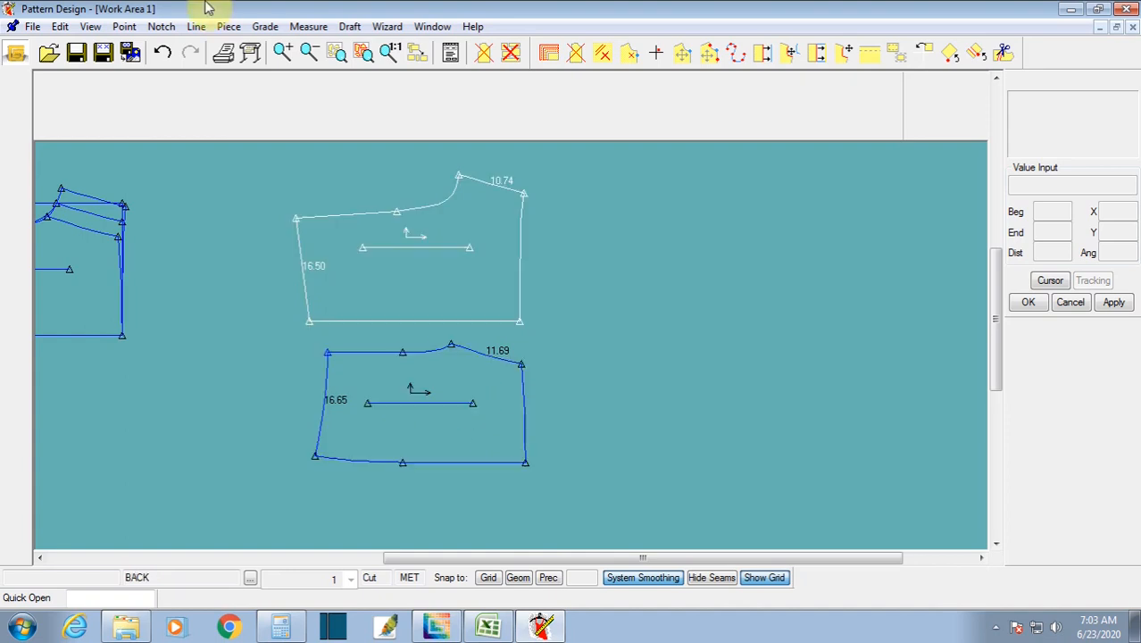
Step: Use Move Smooth to move the front piece's hem corner at the side seam by an X distance of -1.5
left_click(124, 26)
mouse_move(160, 237)
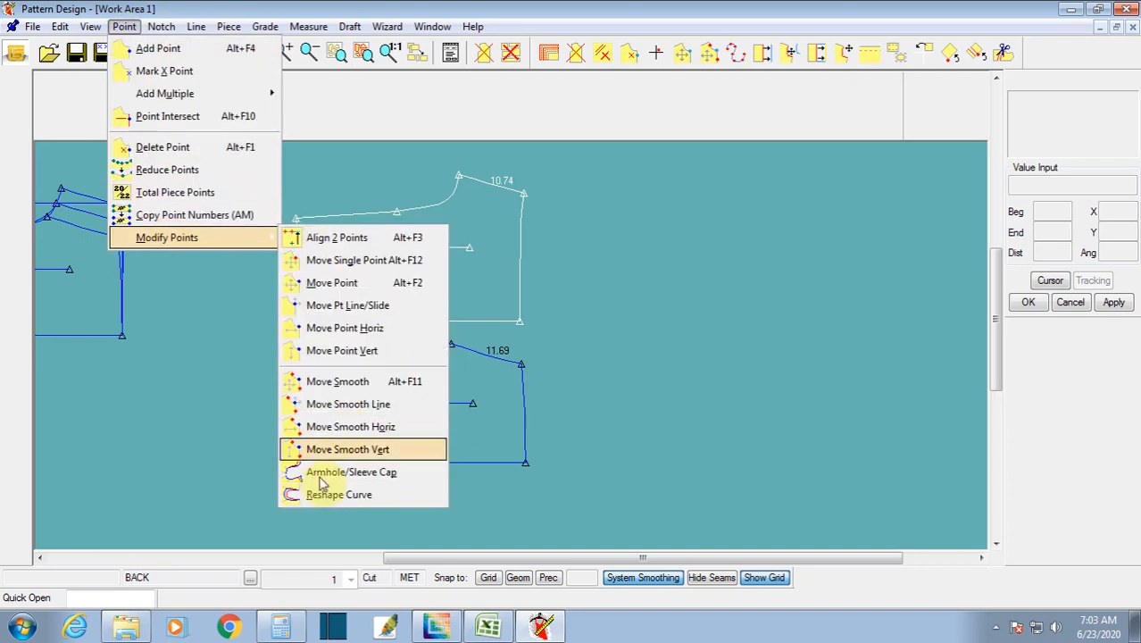
left_click(314, 382)
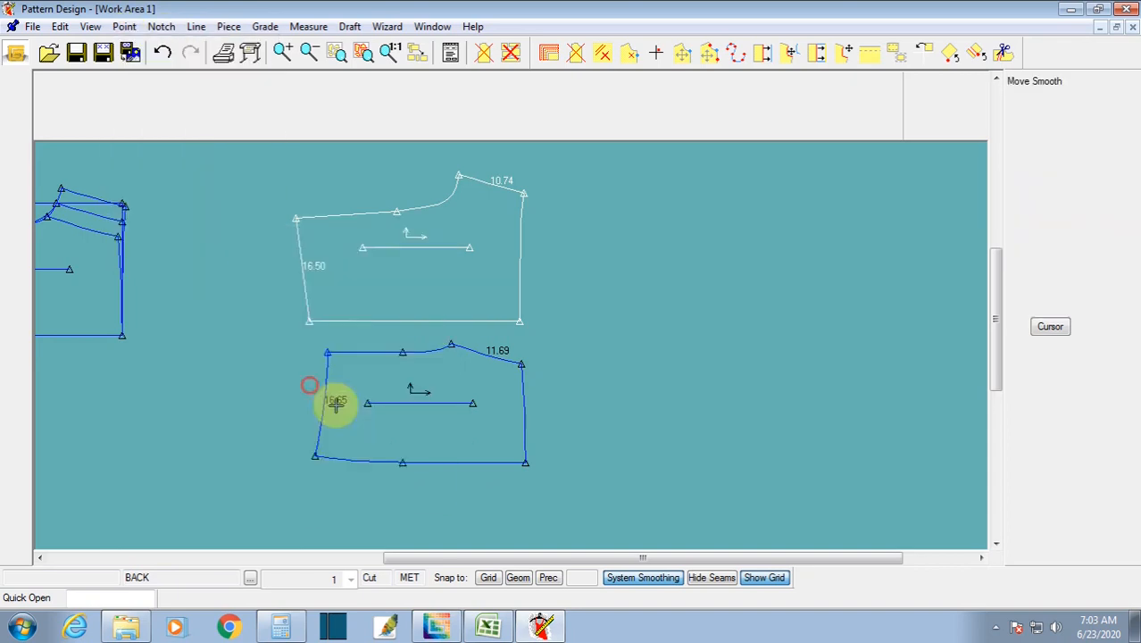
left_click(326, 398)
left_click(523, 463)
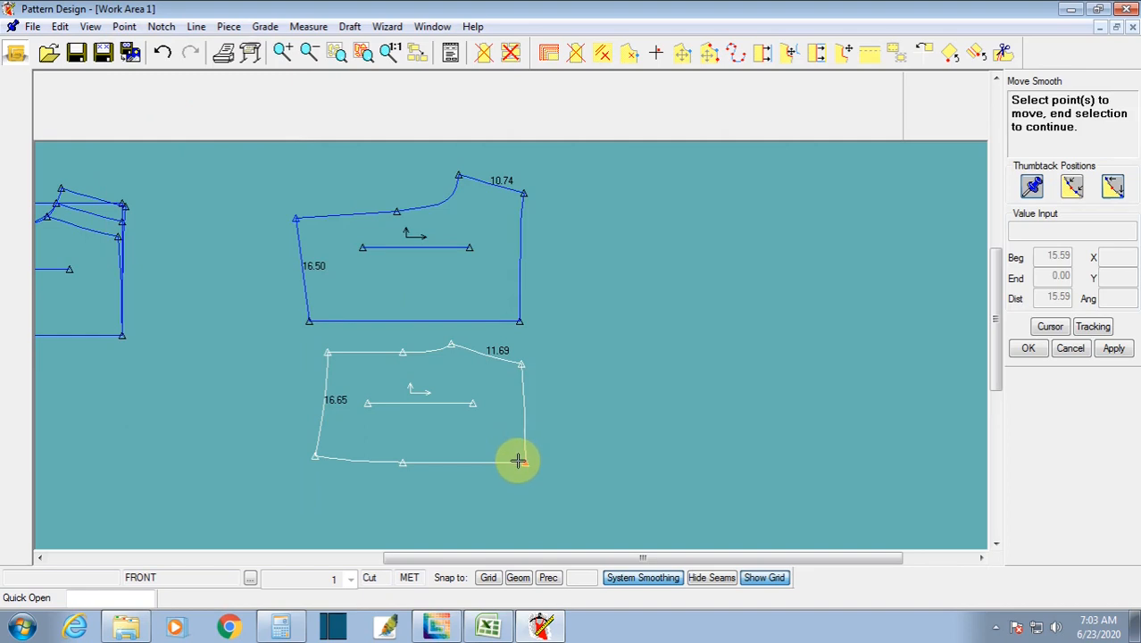
right_click(518, 461)
left_click(518, 459)
left_click(520, 461)
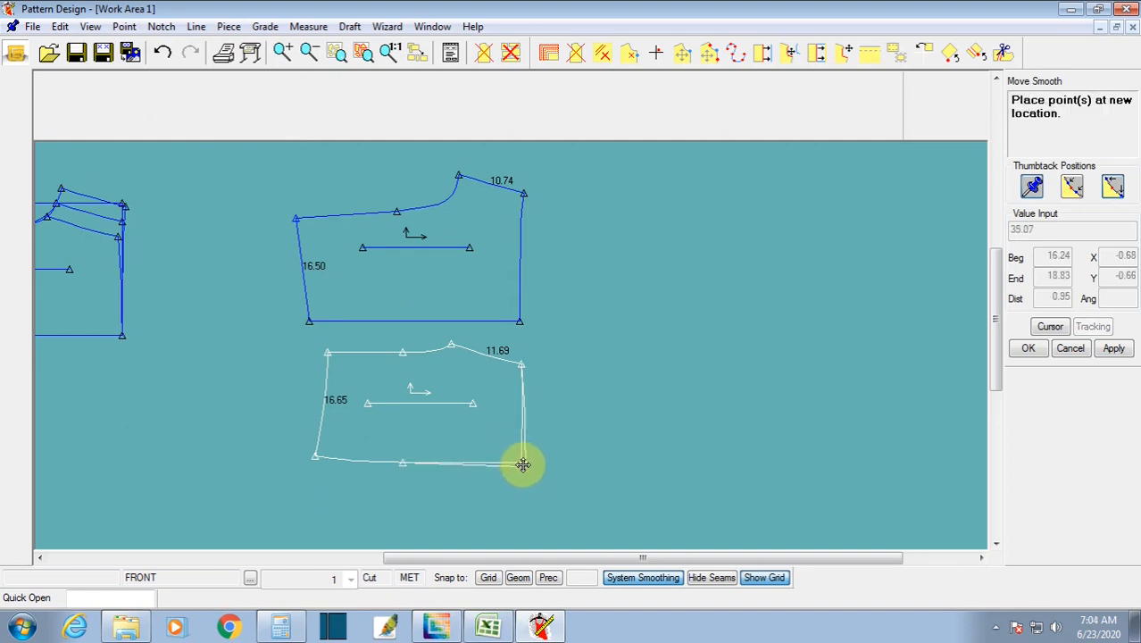
left_click(526, 460)
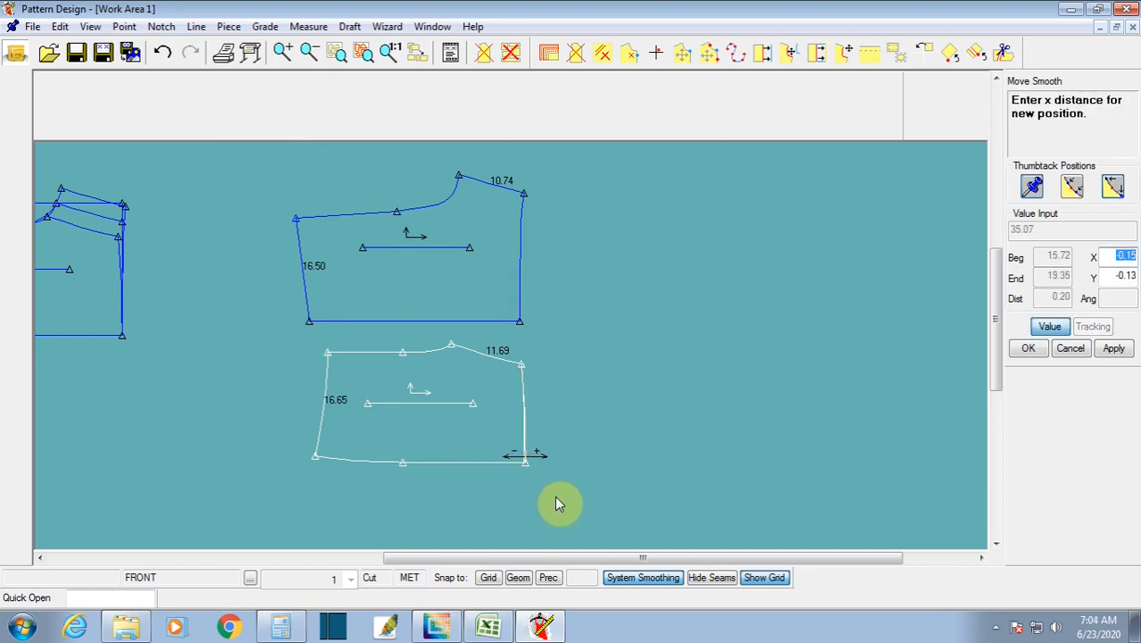
type("-")
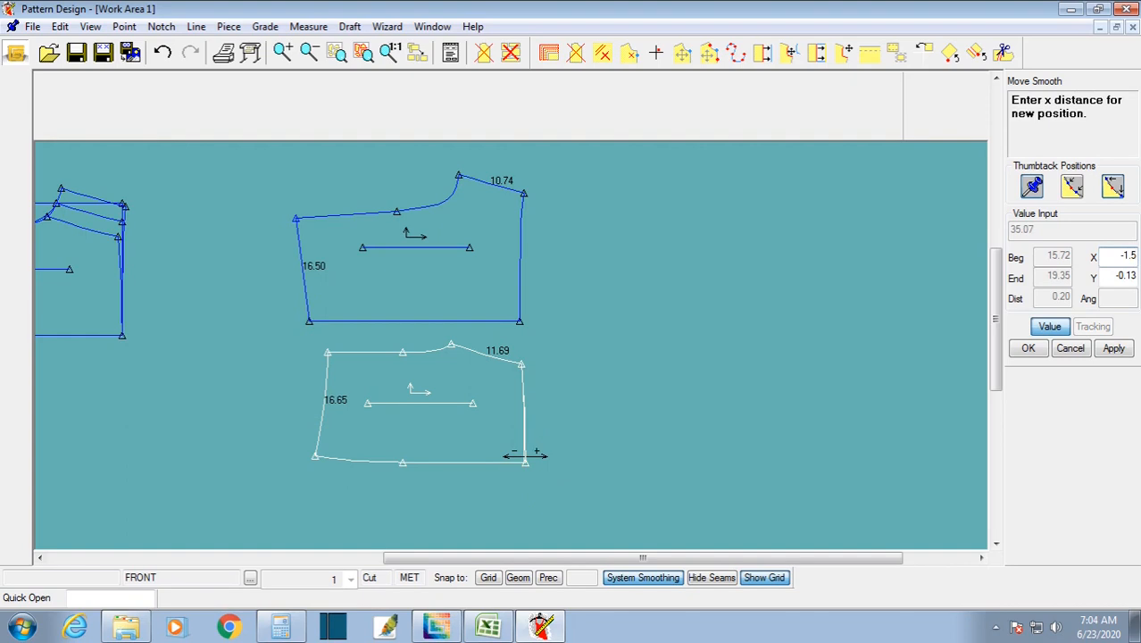
left_click(555, 496)
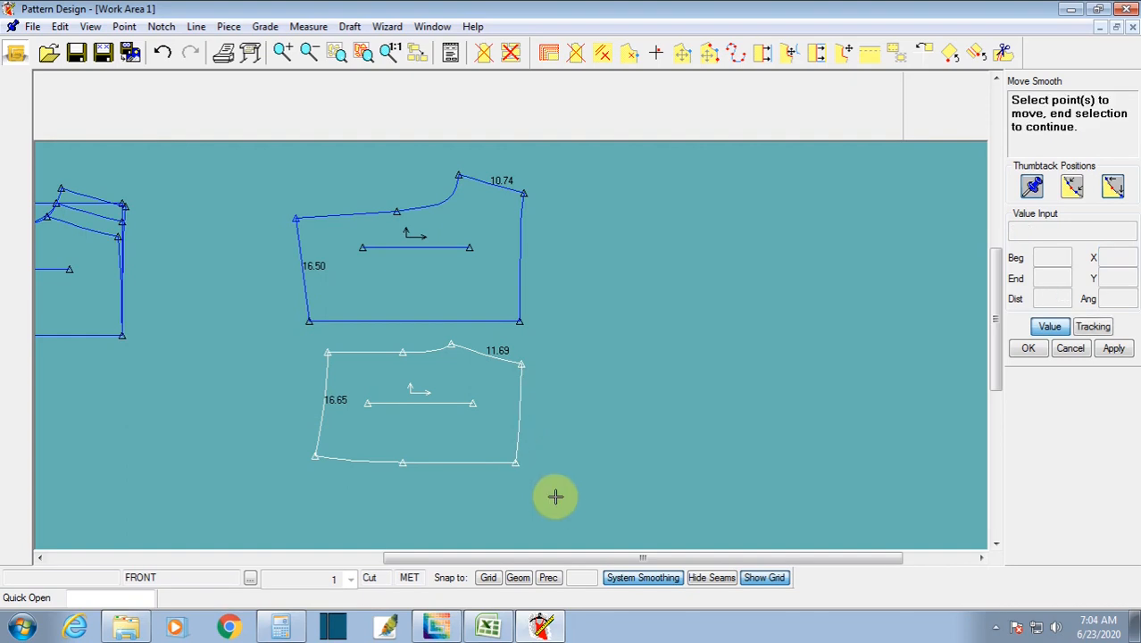
Step: Move the back piece's side seam hem corner toward the waist by the same X distance as the front's, and reposition the front piece
left_click(519, 324)
right_click(522, 332)
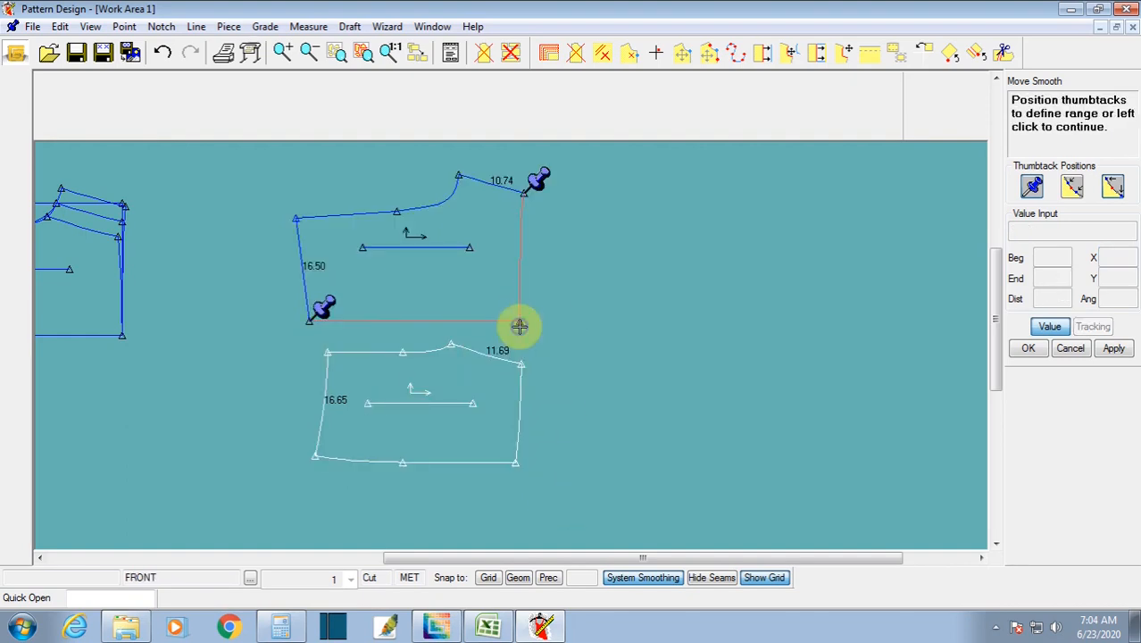
left_click(525, 340)
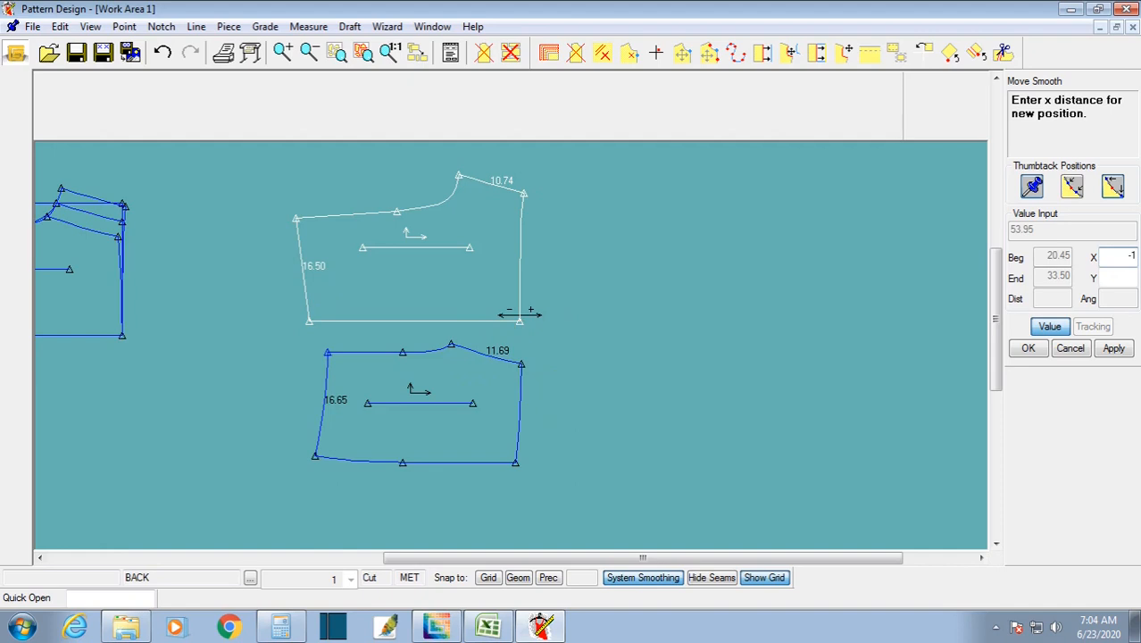
left_click(527, 326)
right_click(490, 302)
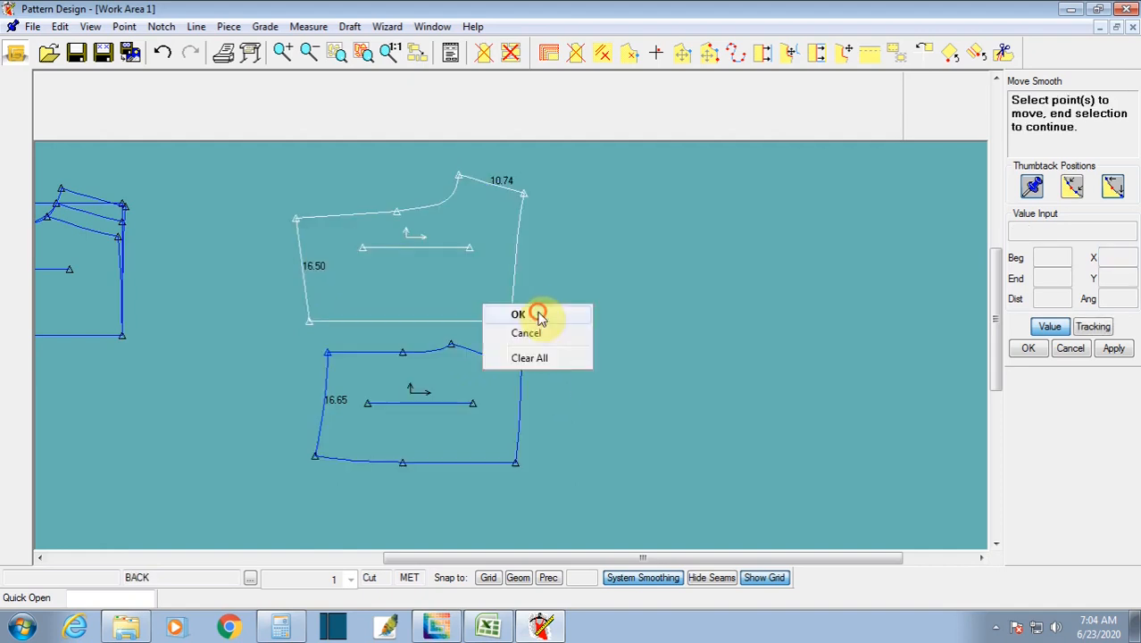
left_click(534, 311)
left_click_drag(502, 430, 491, 437)
left_click(511, 385)
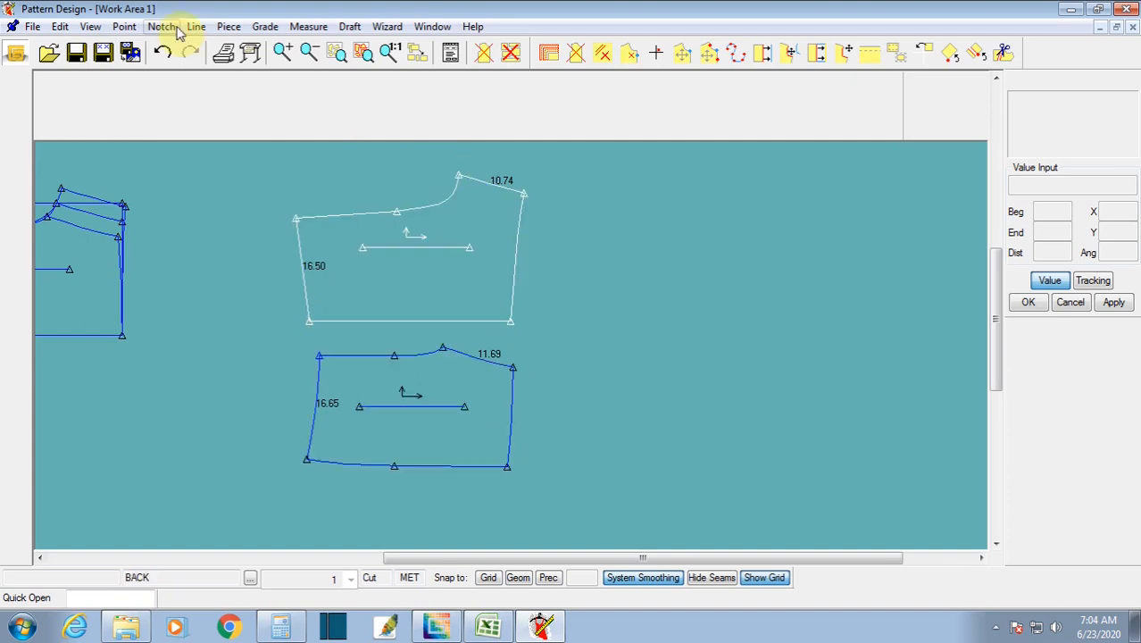
Step: Use Move Smooth to move the front piece's hem corner at the inseam by an X distance of -1
left_click(124, 26)
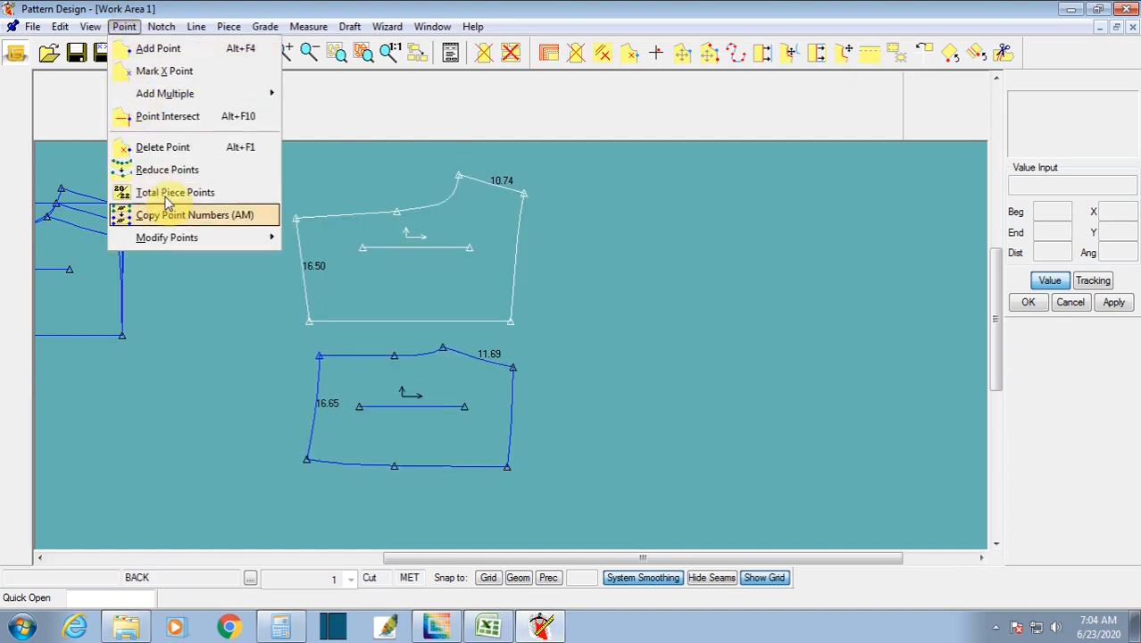
mouse_move(176, 239)
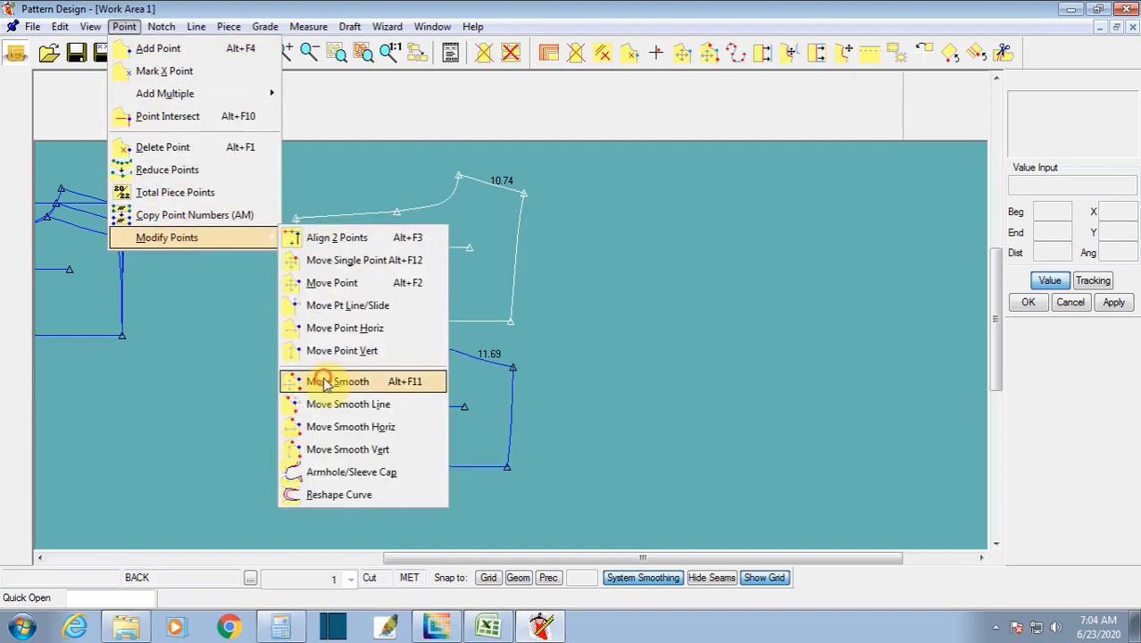
left_click(325, 382)
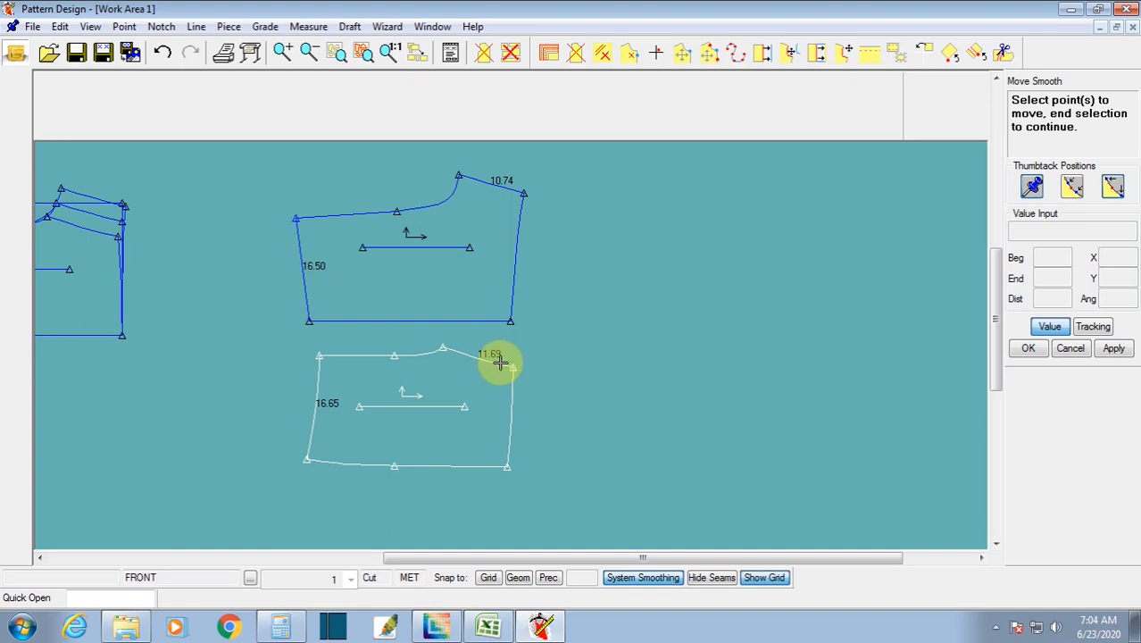
left_click(514, 368)
right_click(516, 386)
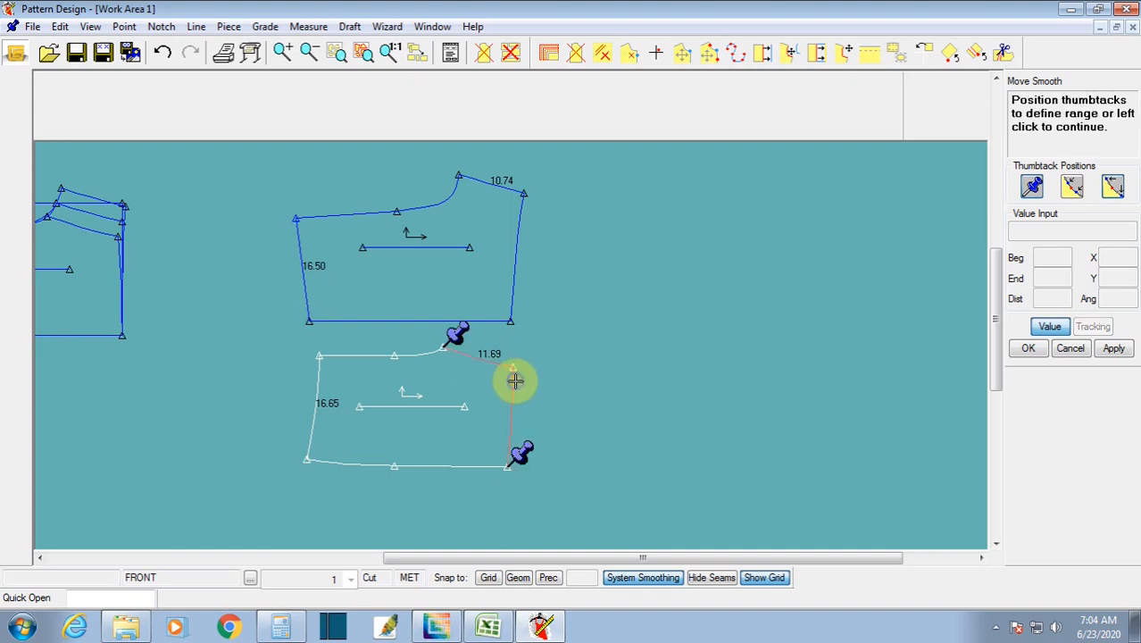
left_click(516, 386)
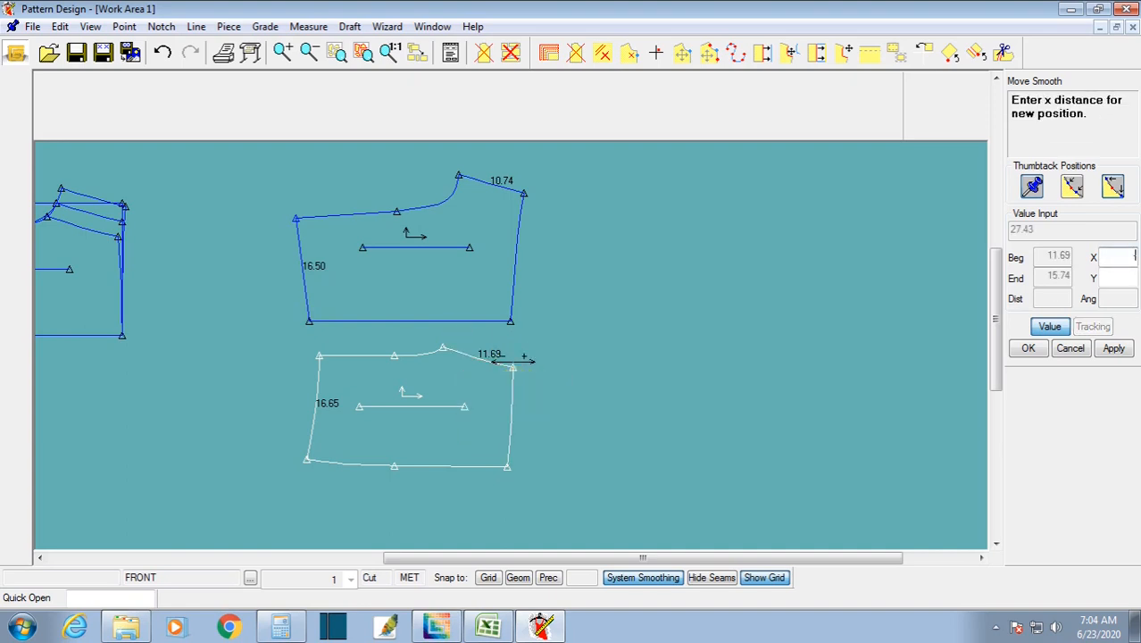
type("-1")
left_click(515, 381)
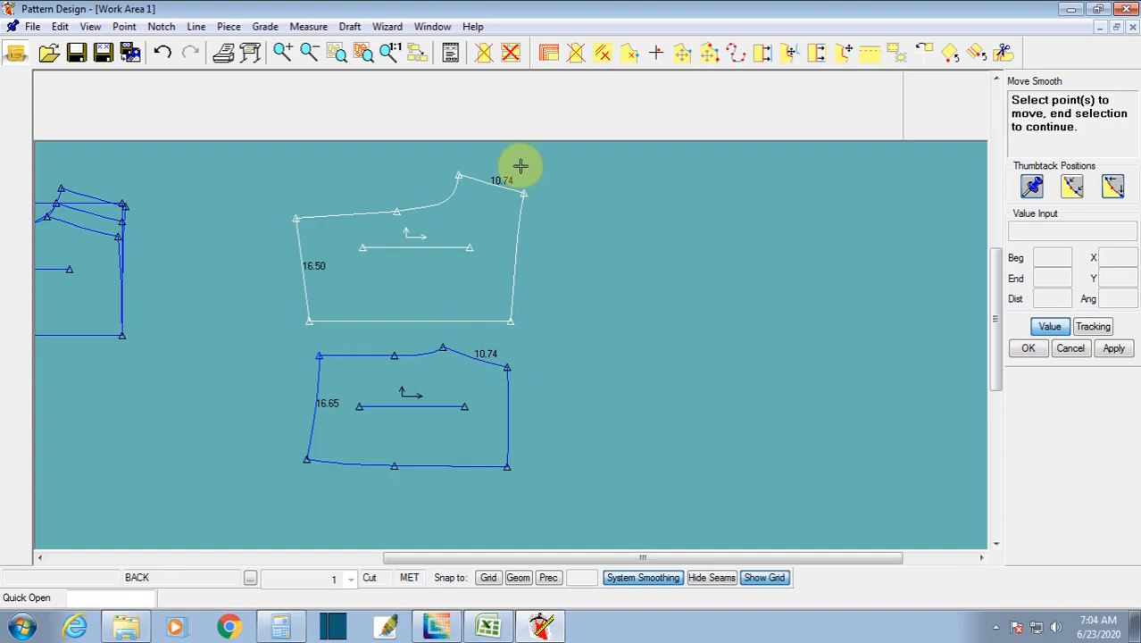
right_click(561, 347)
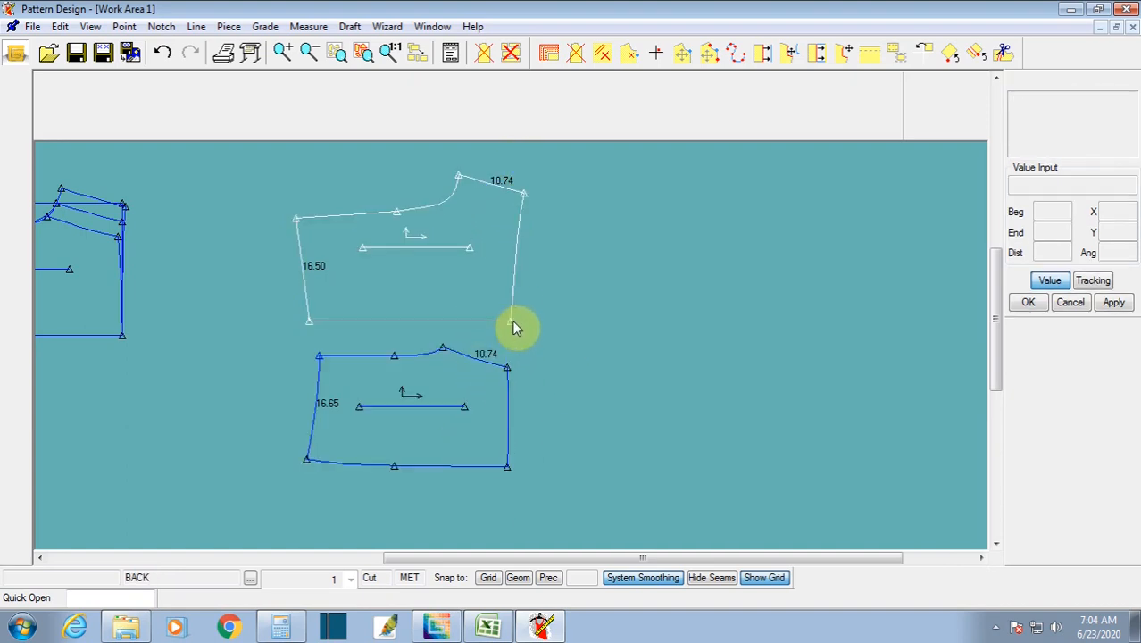
Step: Overlay the back and front pieces at their side seam hem corners with Geom snapping on, and compare the inseam ends up close
left_click_drag(512, 323, 509, 467)
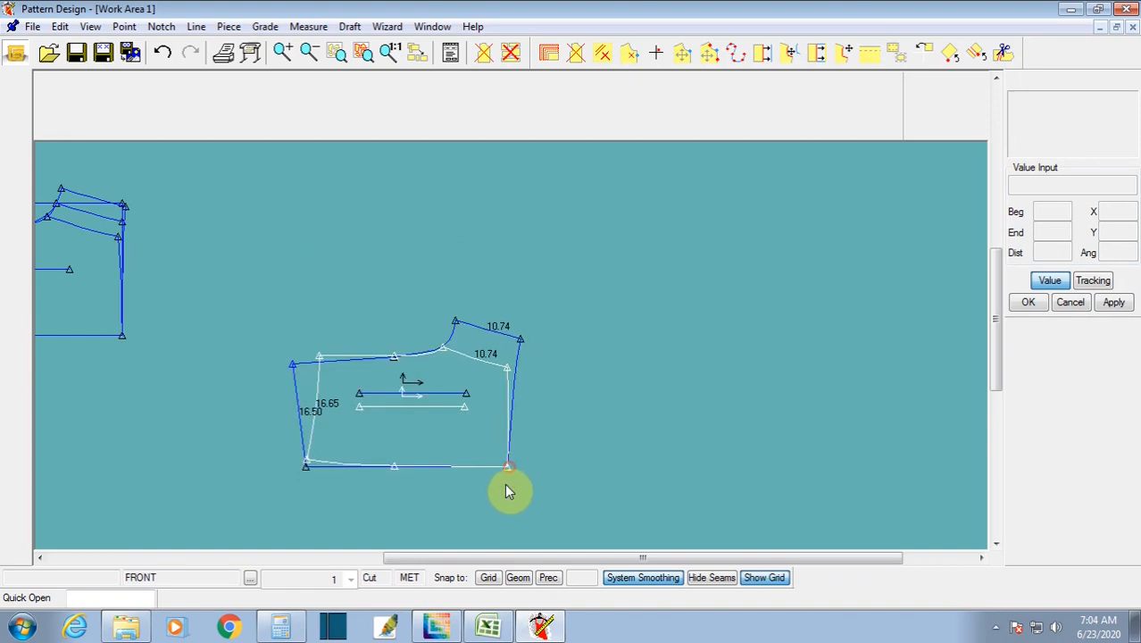
left_click(519, 579)
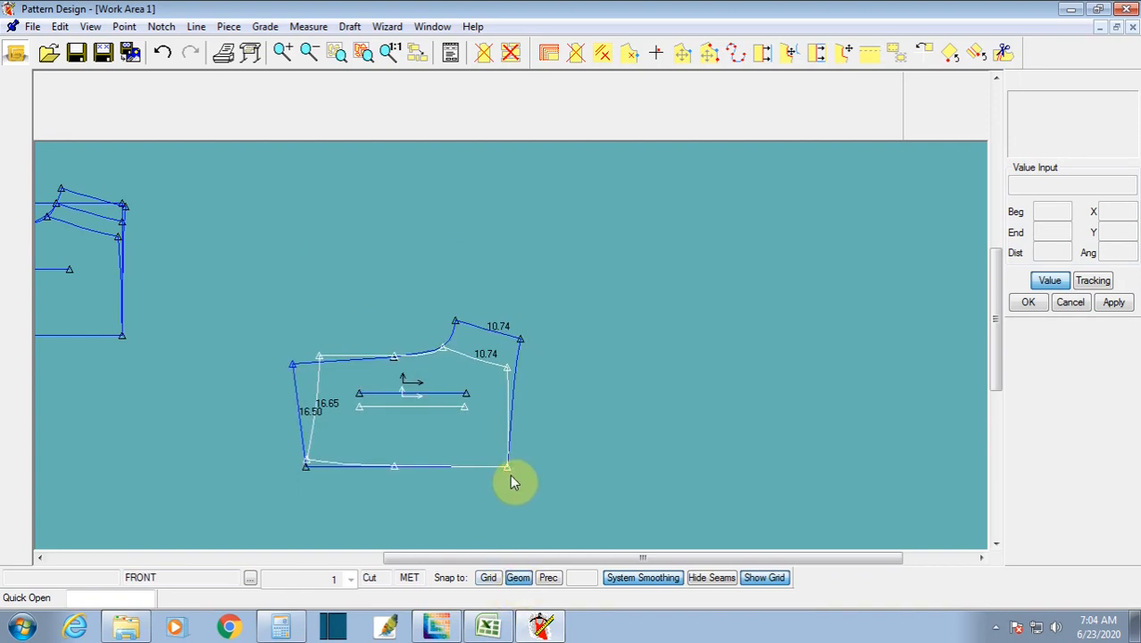
left_click(510, 471)
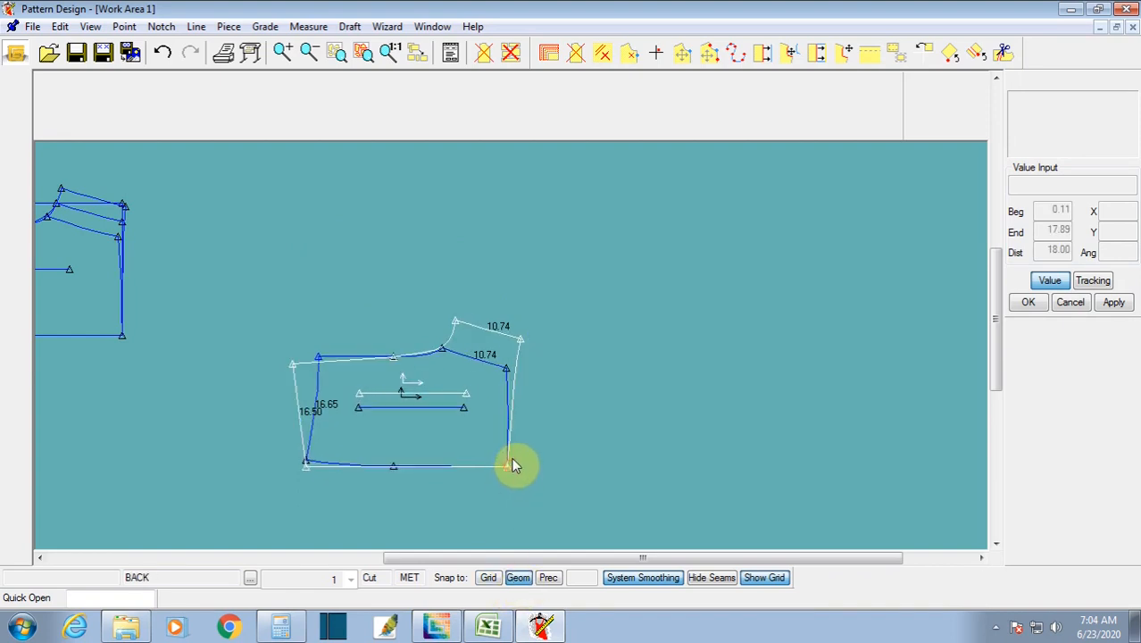
scroll(513, 403, "up", 3)
scroll(508, 405, "down", 3)
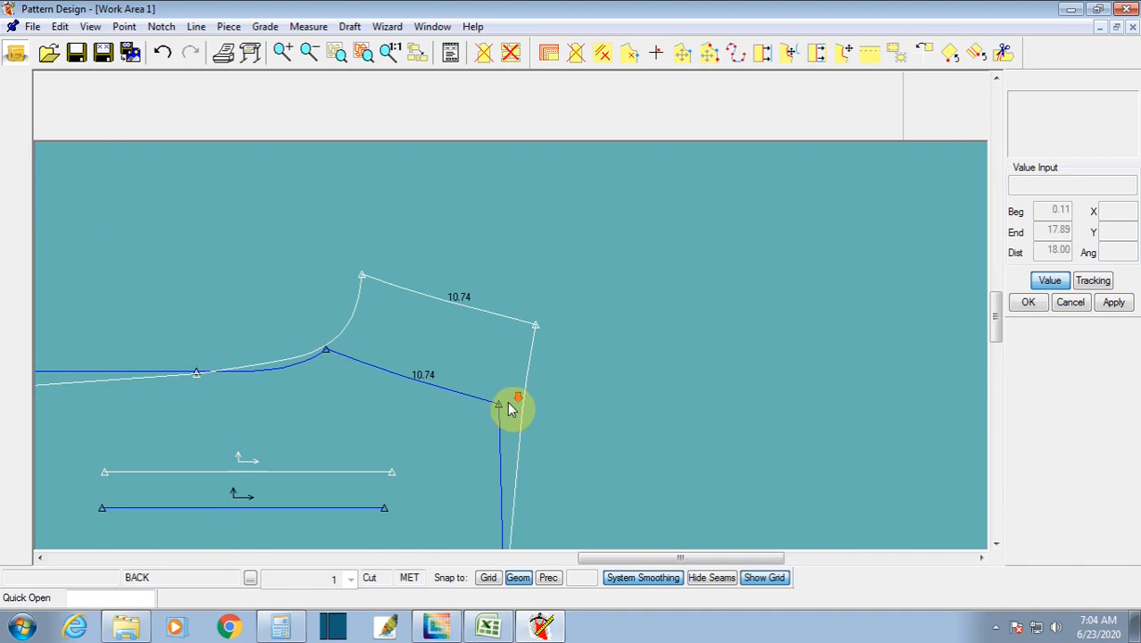
scroll(505, 402, "up", 3)
scroll(404, 423, "down", 1)
scroll(401, 424, "up", 2)
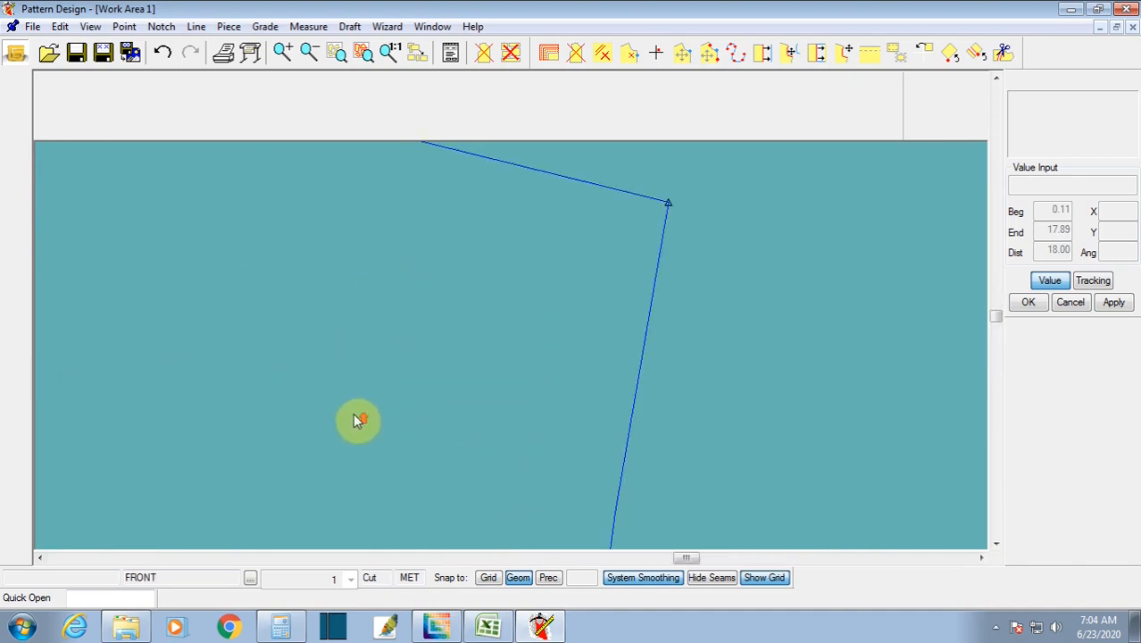
scroll(357, 418, "down", 3)
left_click(332, 366)
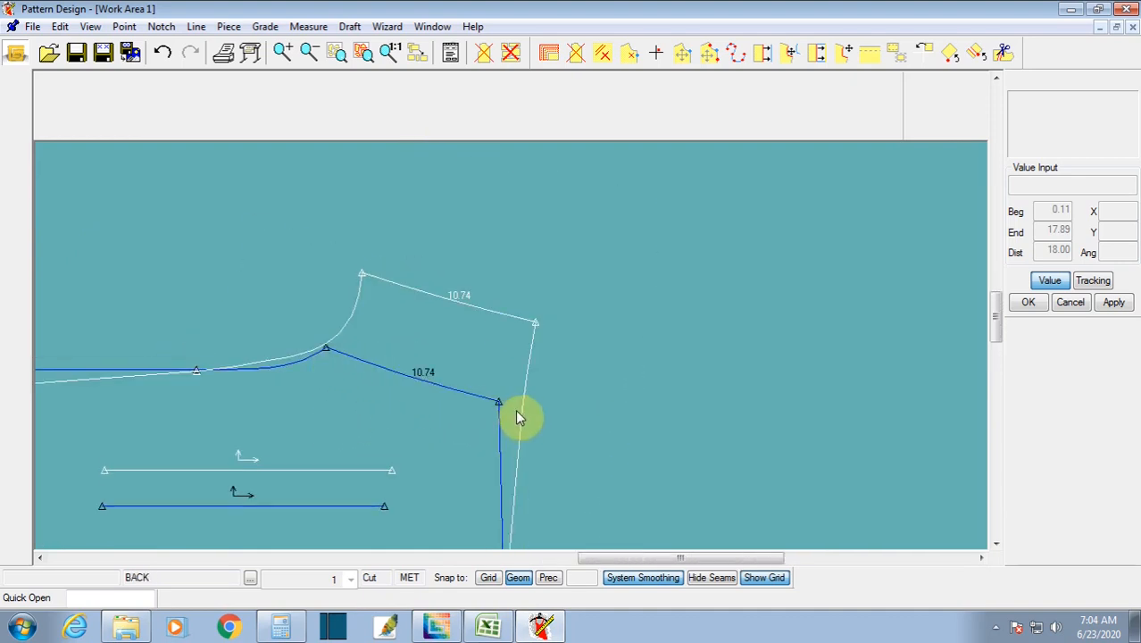
Step: Turn off Geom snapping and use Move Line Anchor to move the front piece's inseam by X 1 and Y 0
left_click(196, 27)
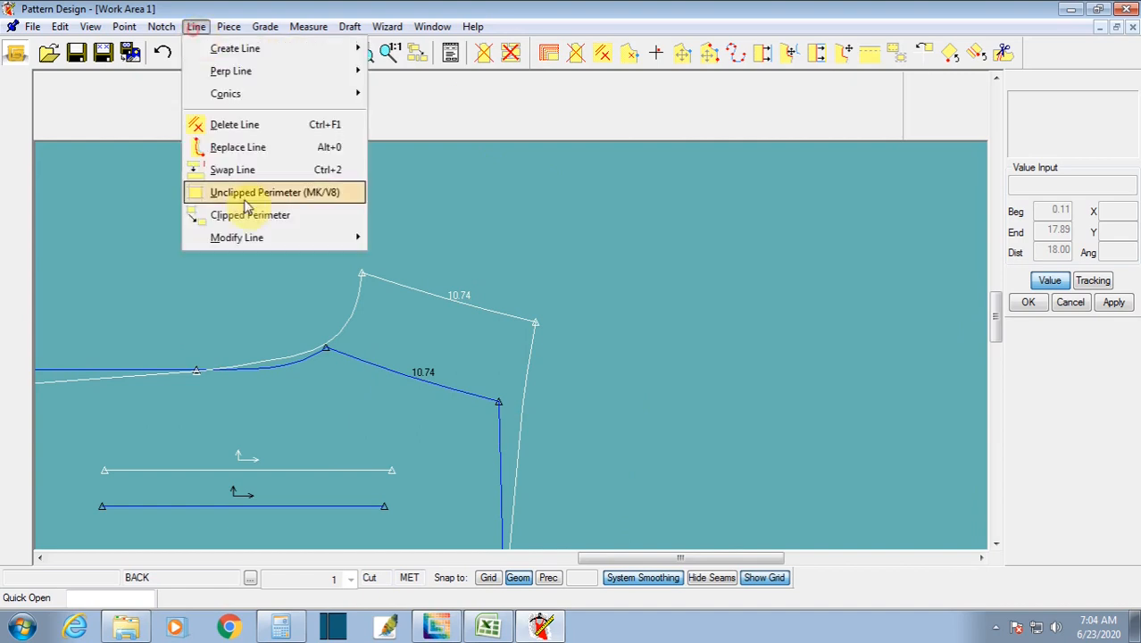
mouse_move(247, 235)
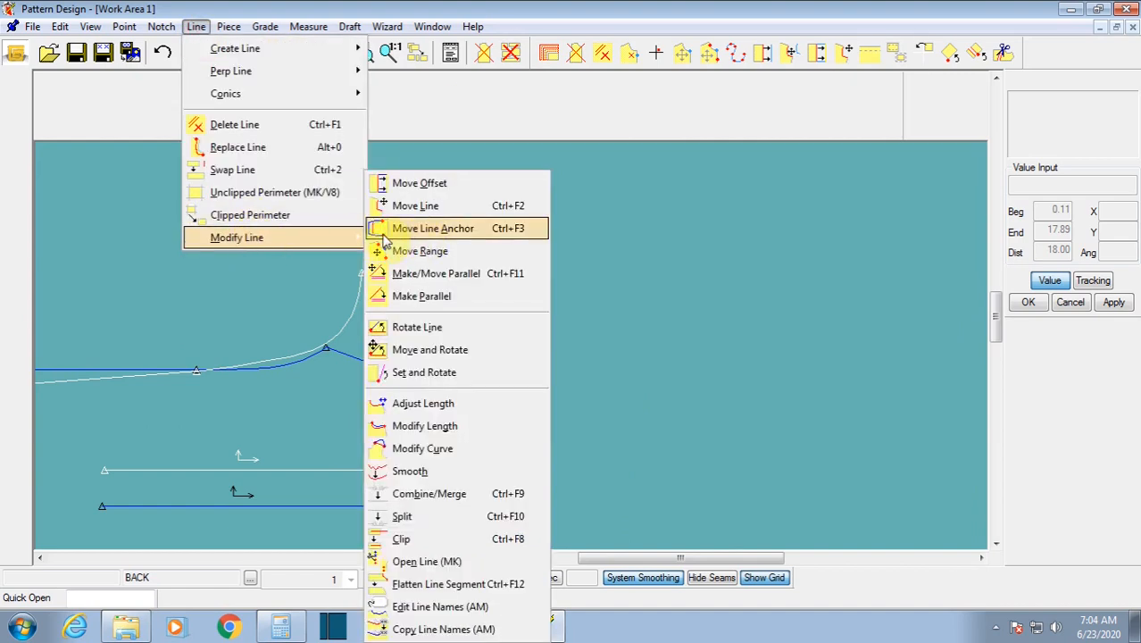
left_click(413, 231)
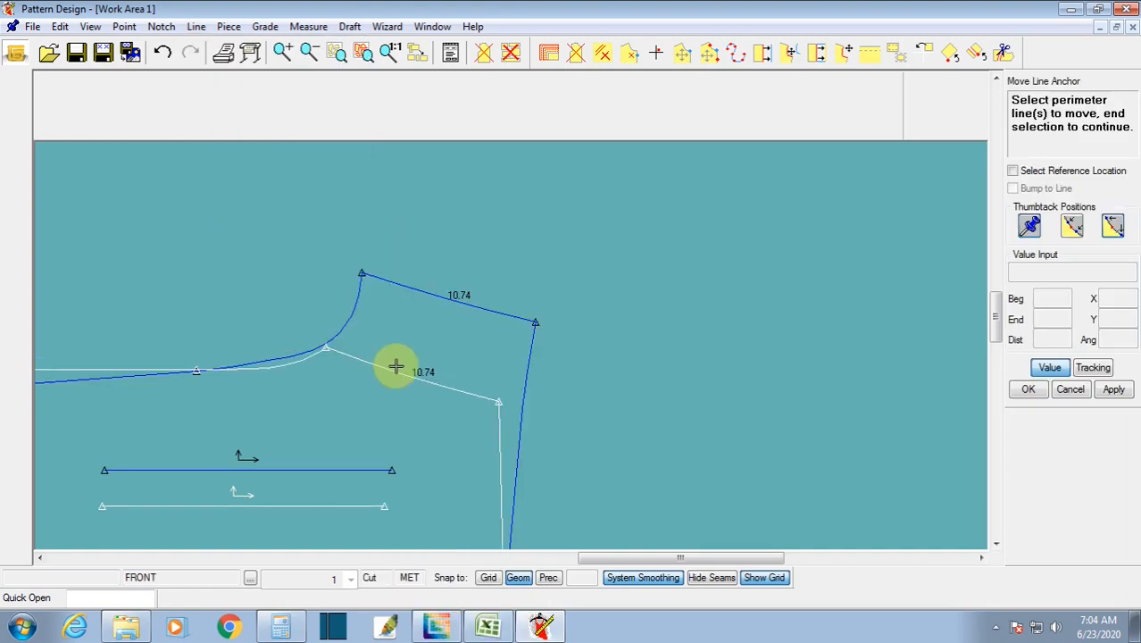
left_click(392, 364)
right_click(397, 371)
left_click(376, 369)
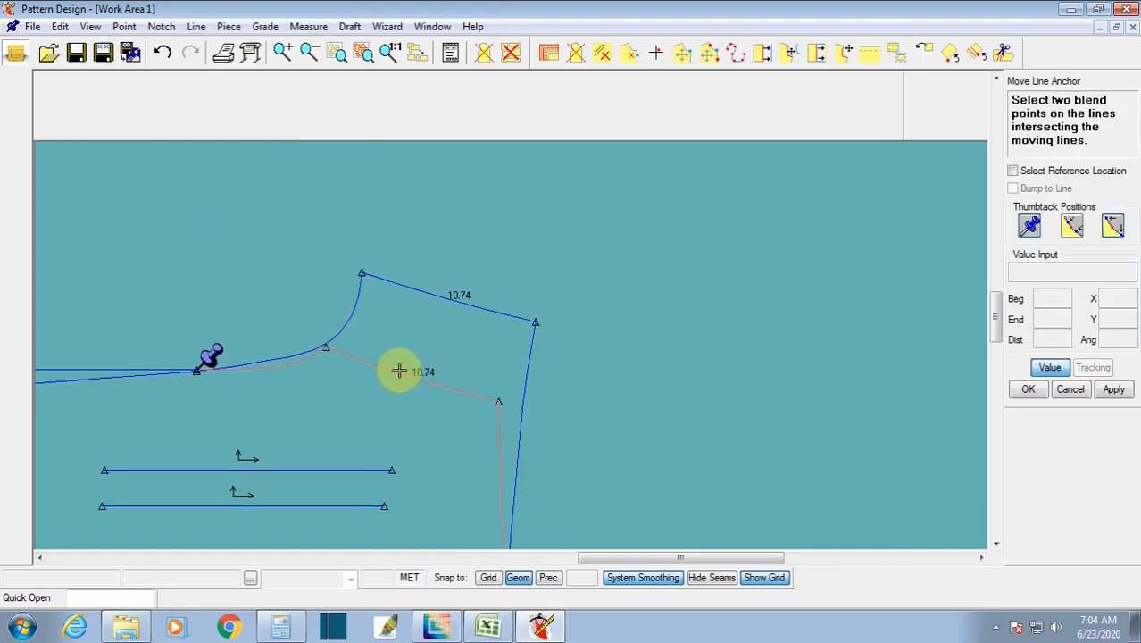
scroll(404, 371, "down", 2)
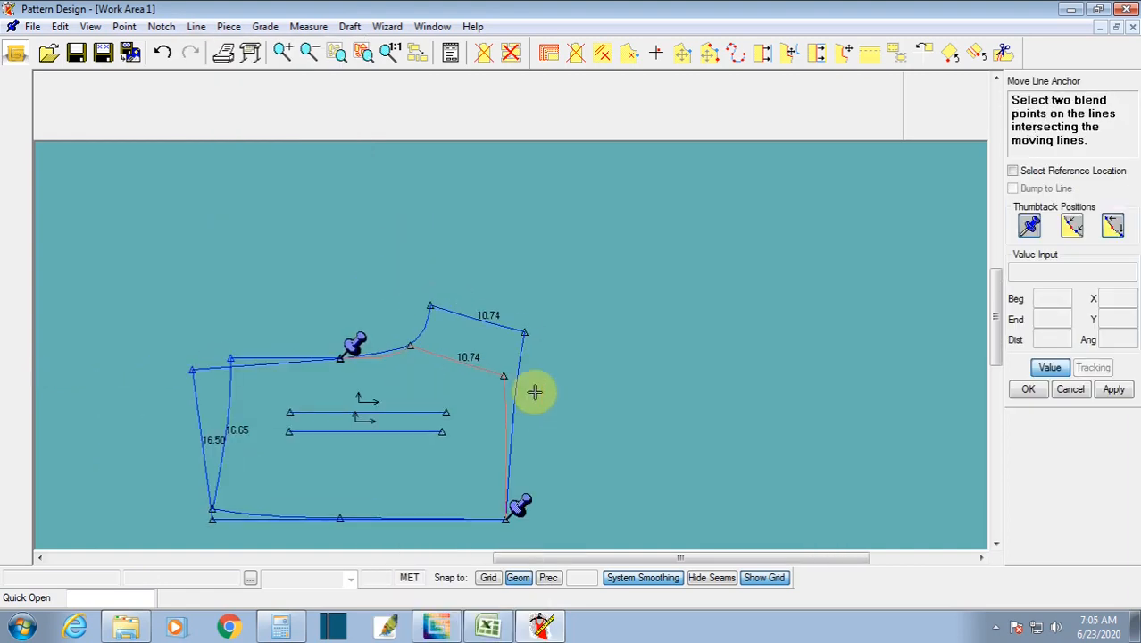
left_click(1114, 390)
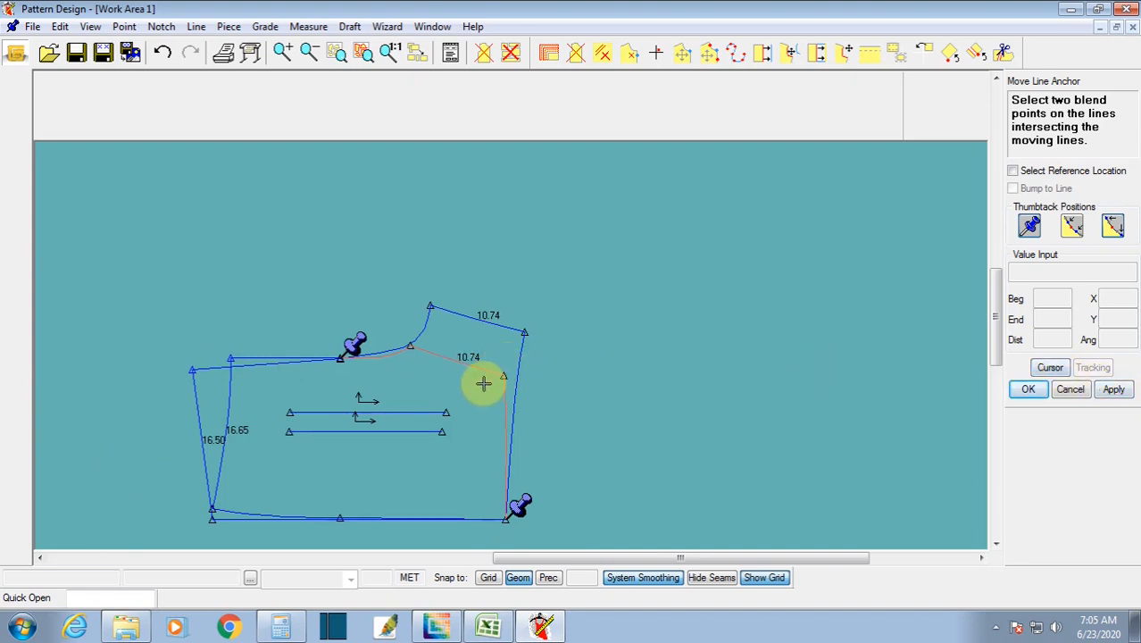
right_click(421, 370)
left_click(411, 370)
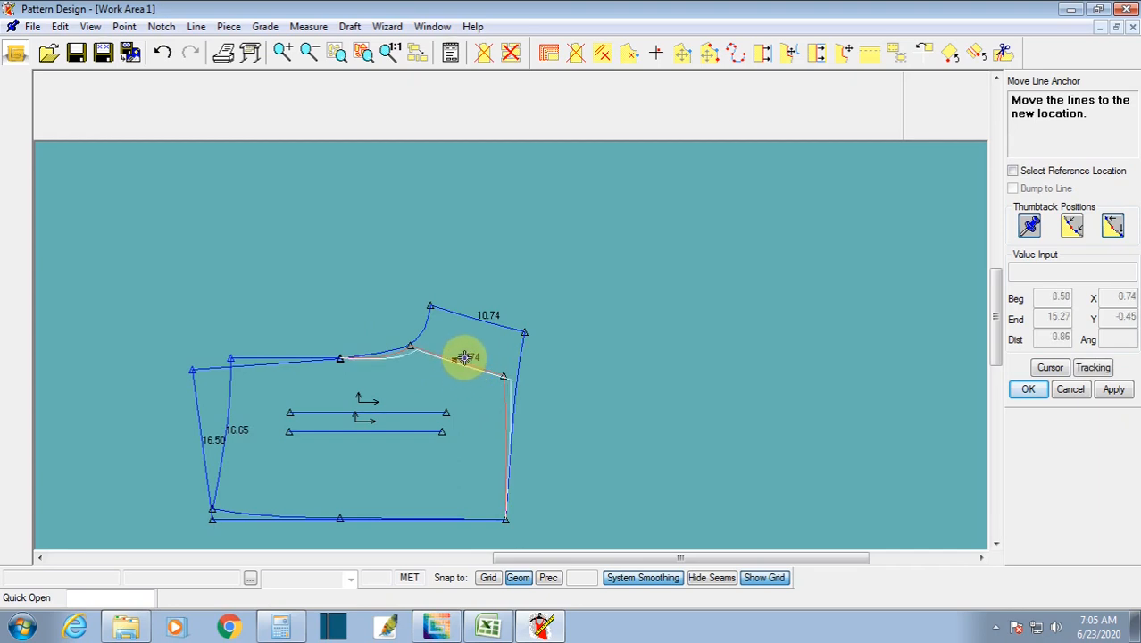
left_click(518, 577)
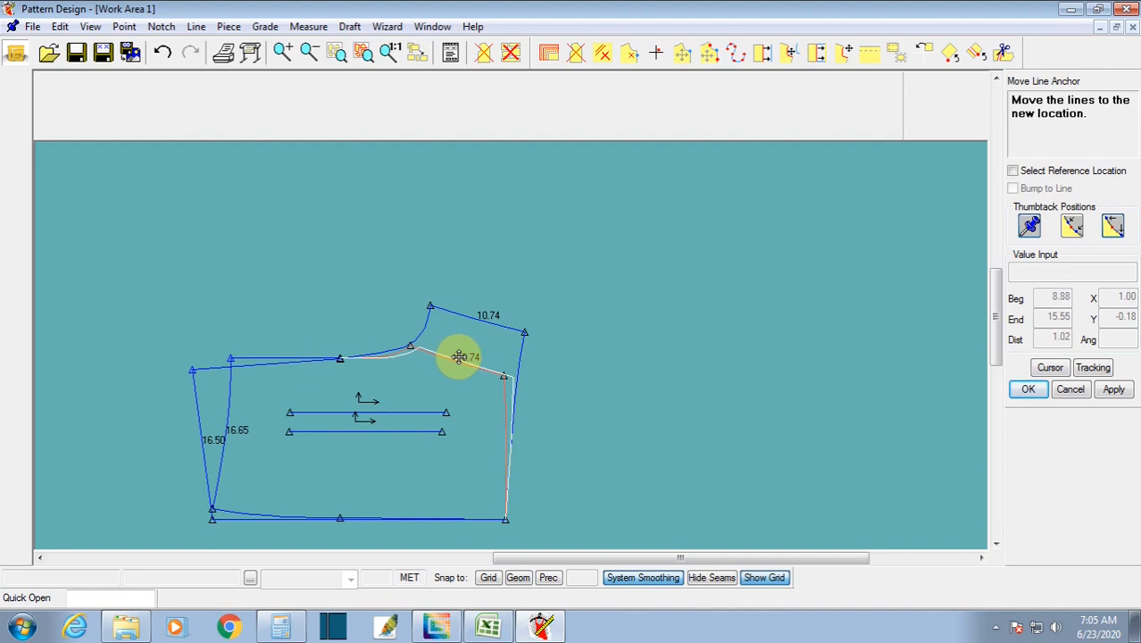
left_click_drag(457, 357, 452, 356)
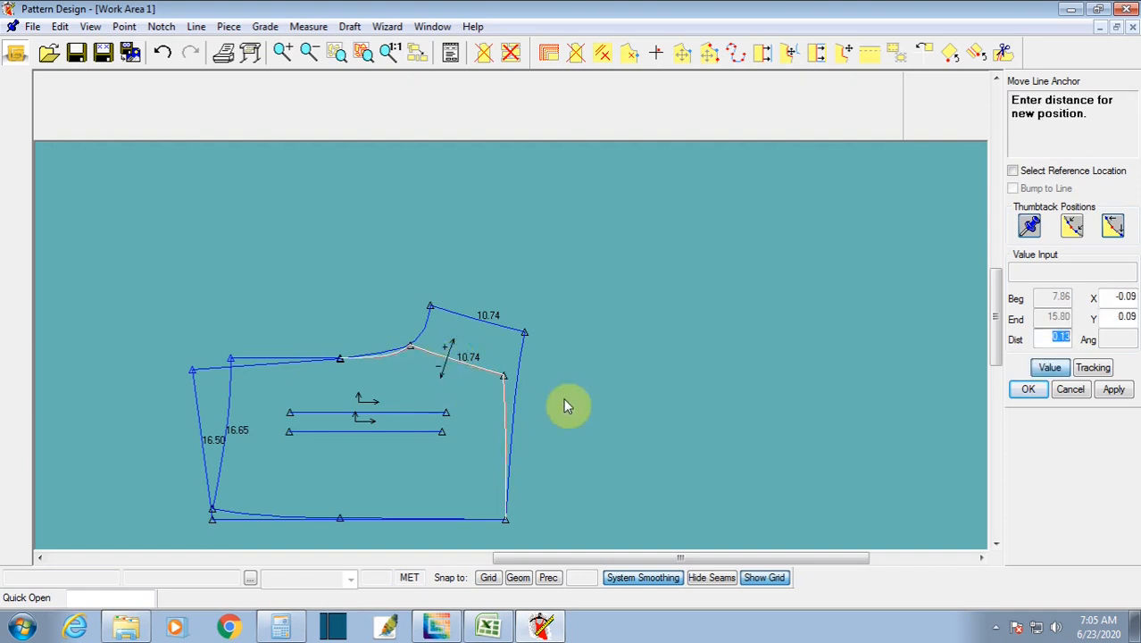
left_click(1108, 319)
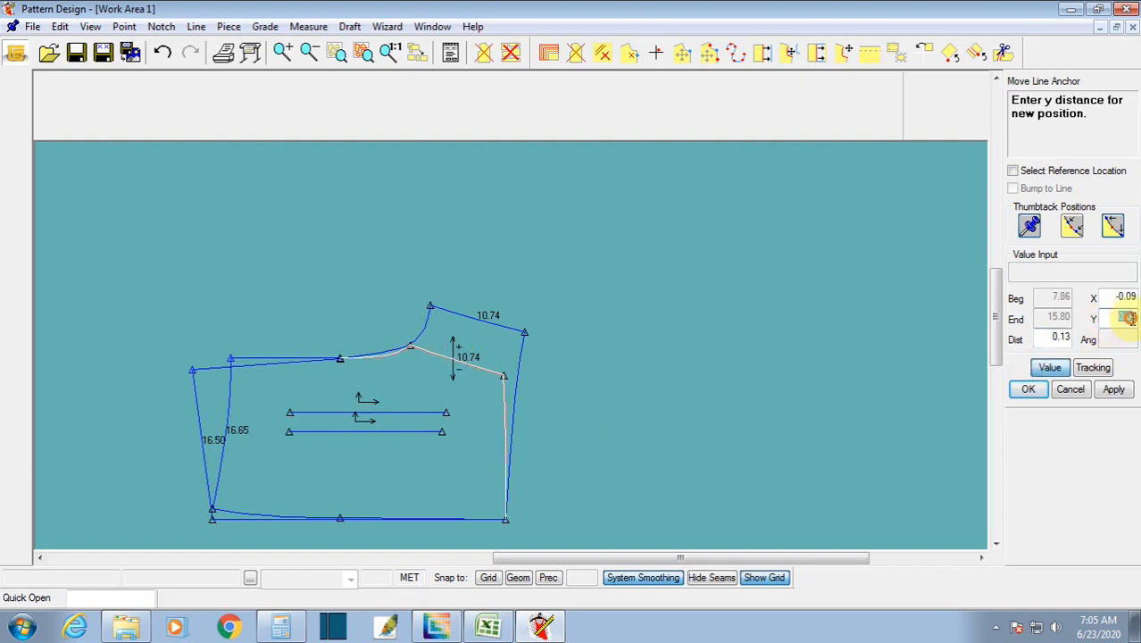
left_click(1106, 296)
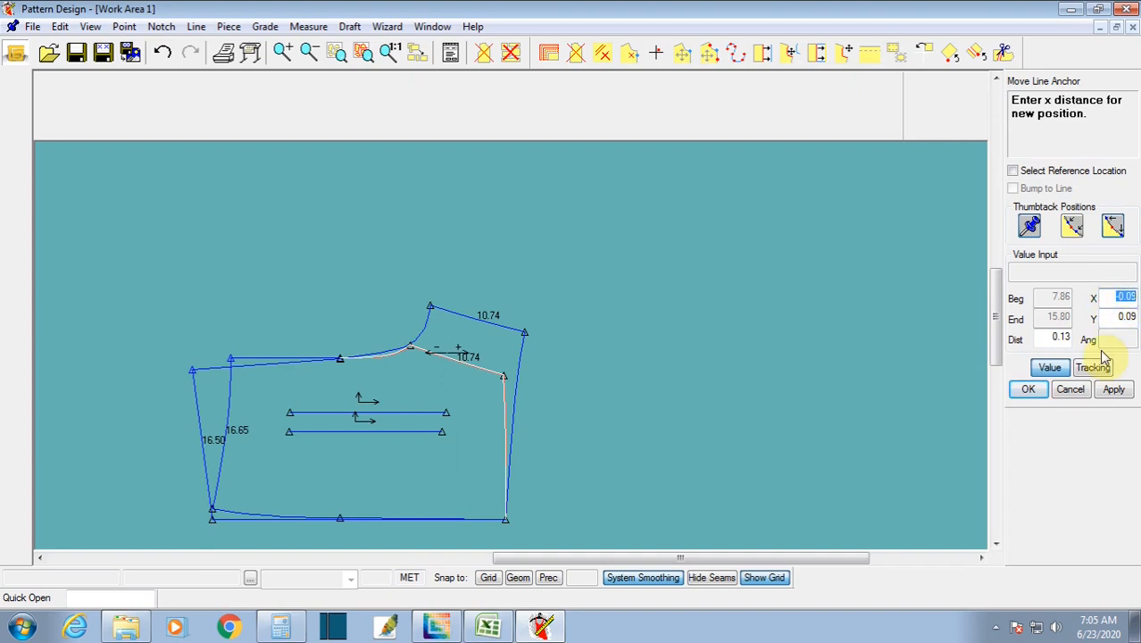
left_click(1116, 313)
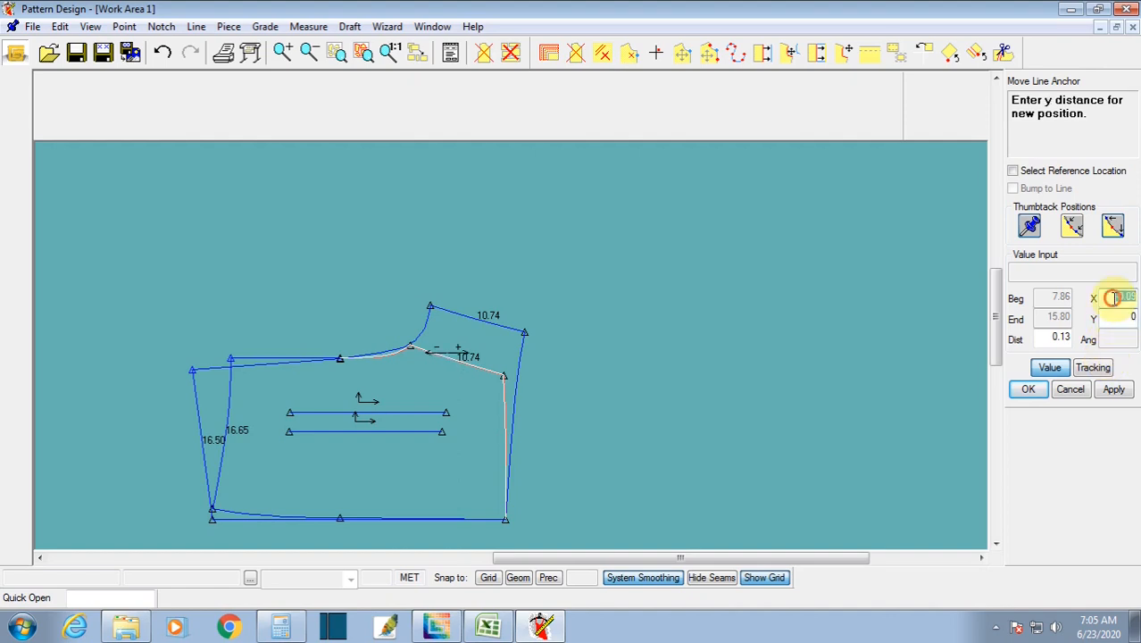
left_click(1114, 298)
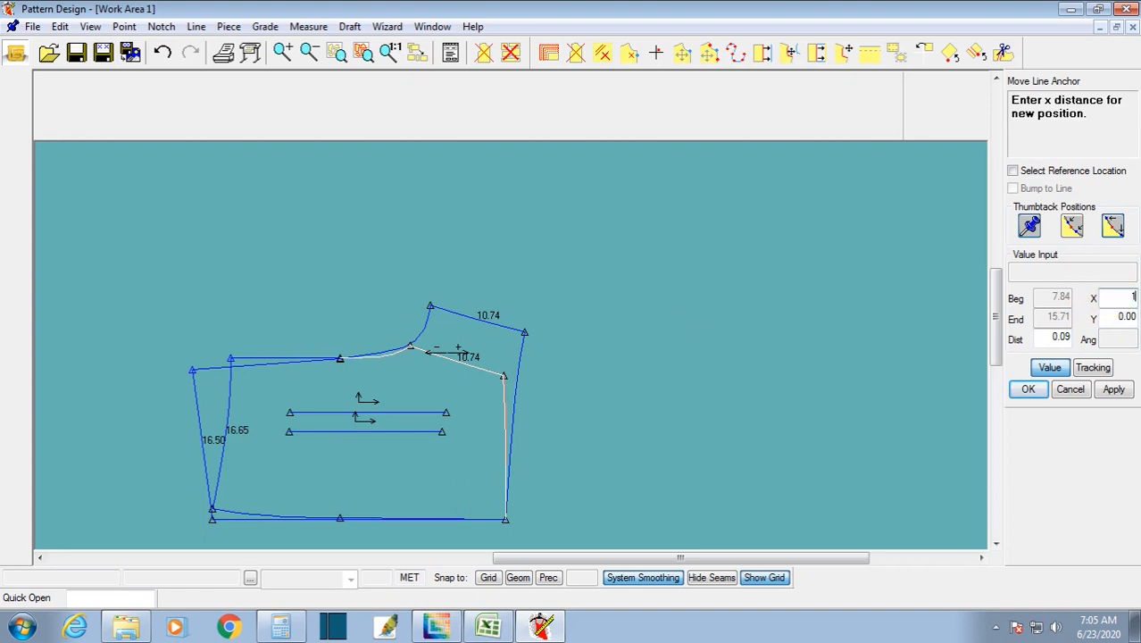
key("Return")
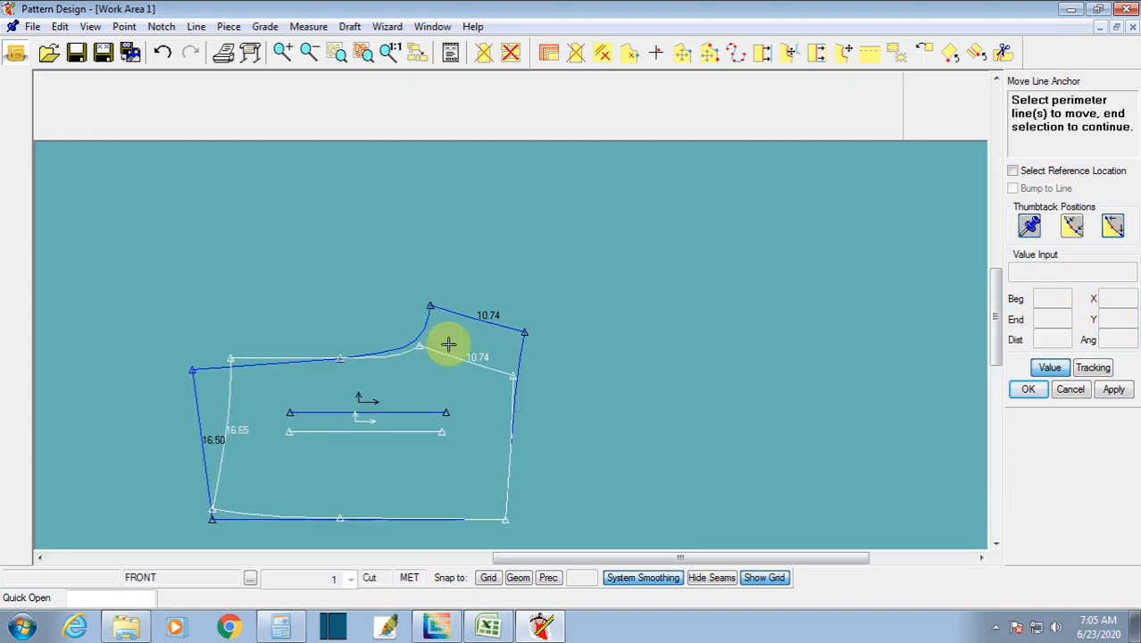
left_click(234, 354)
right_click(253, 341)
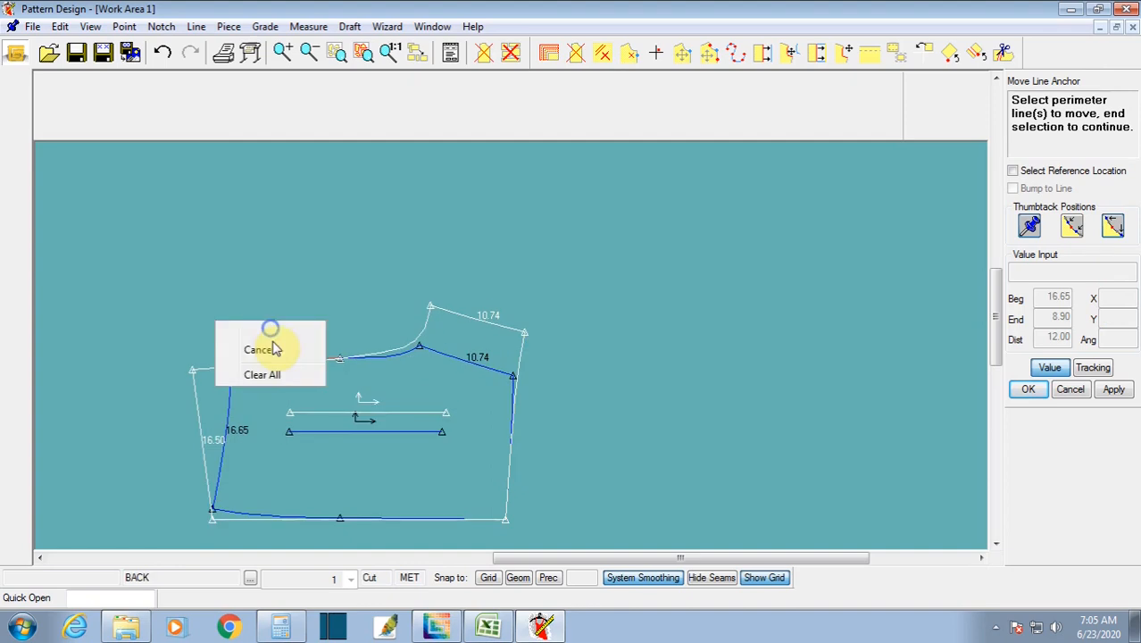
left_click(275, 350)
Step: Use Move Smooth to move the front piece's waist corner at the center front by an X distance of 1
left_click(226, 29)
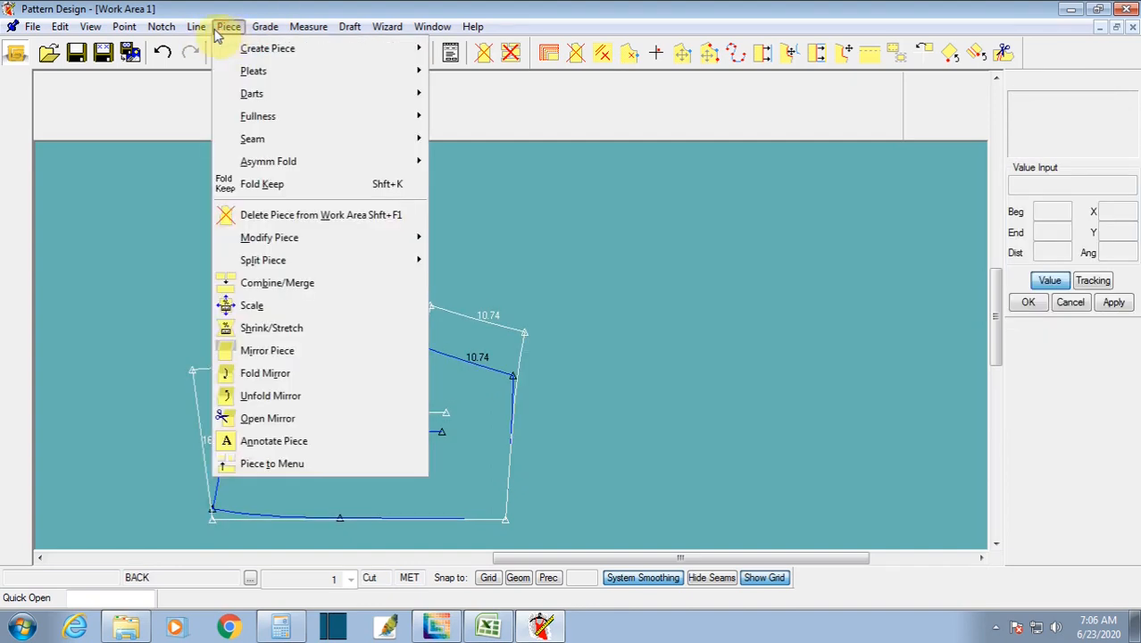
mouse_move(181, 248)
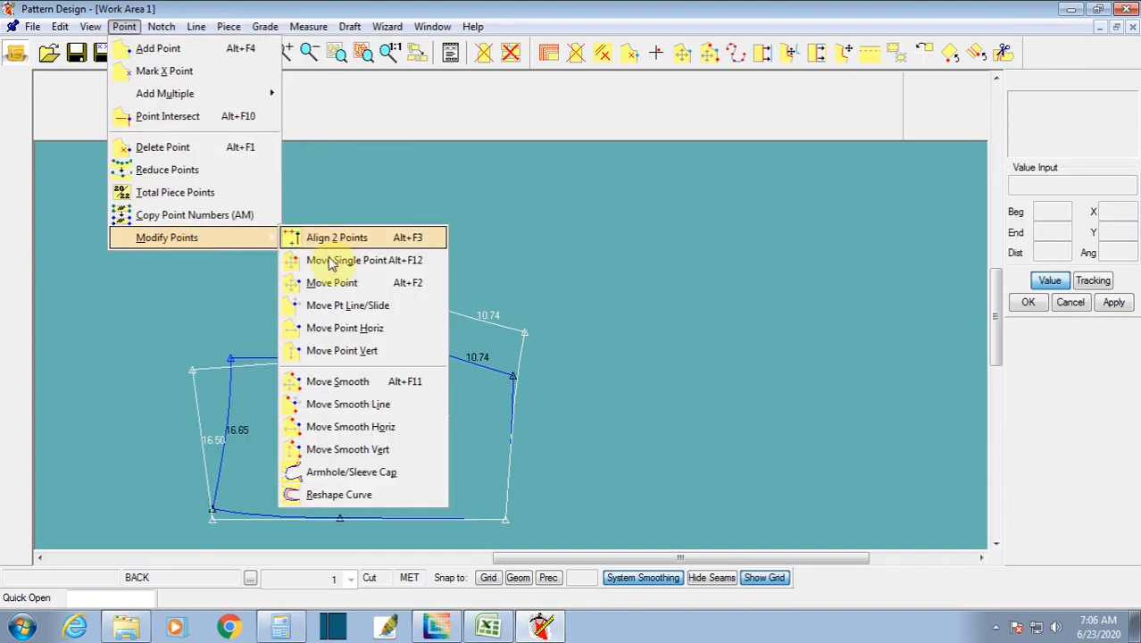
left_click(320, 382)
left_click(231, 355)
right_click(246, 323)
left_click(247, 324)
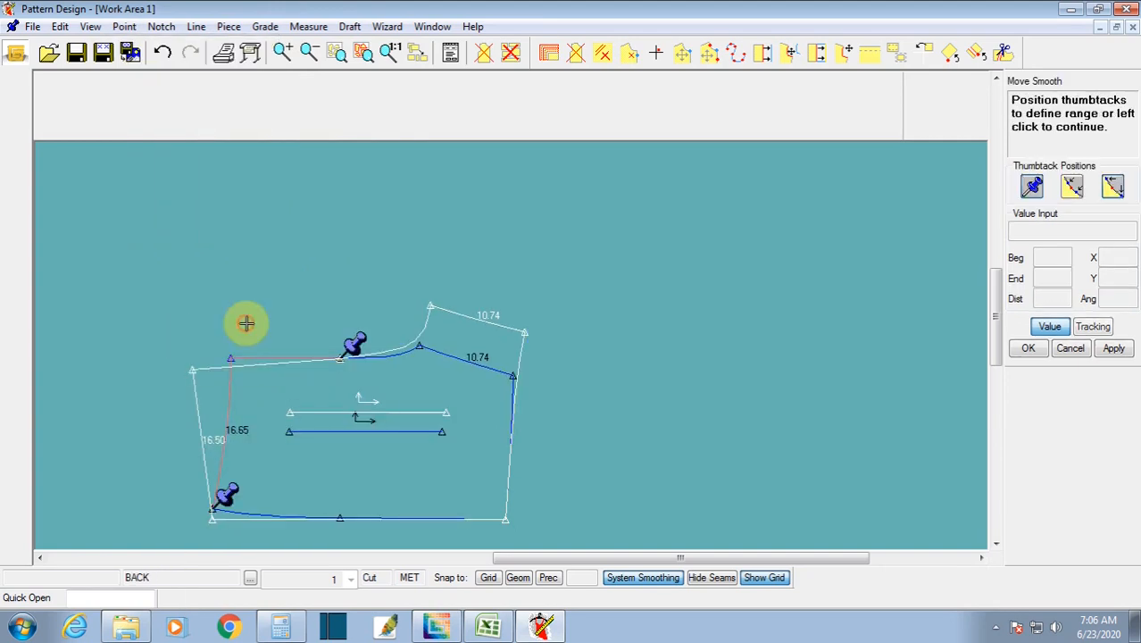
left_click(249, 328)
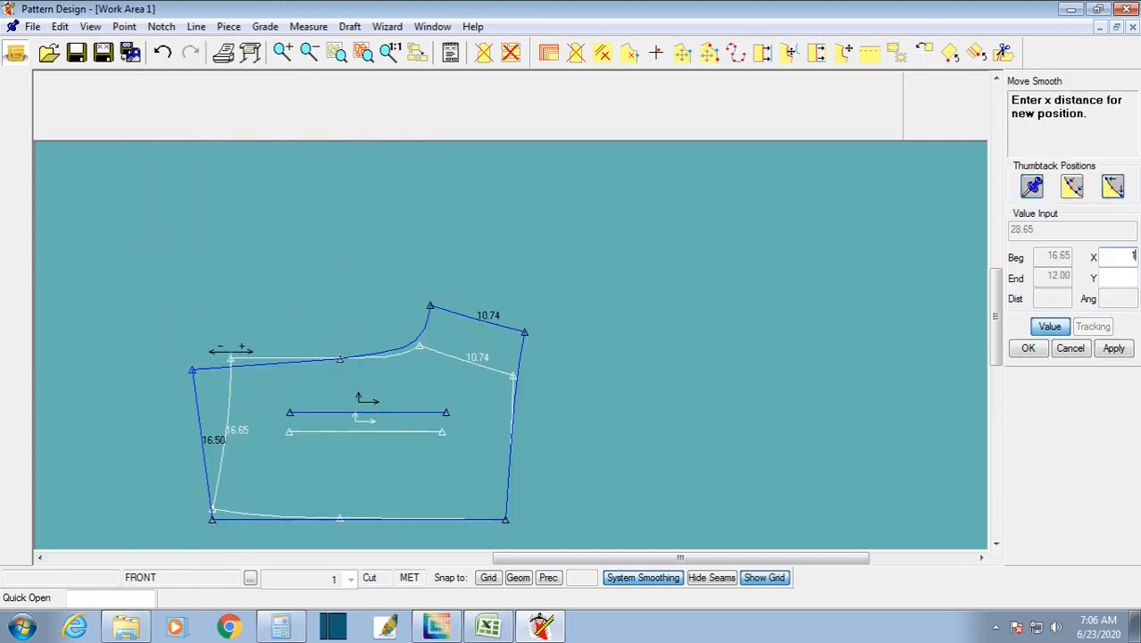
left_click(247, 323)
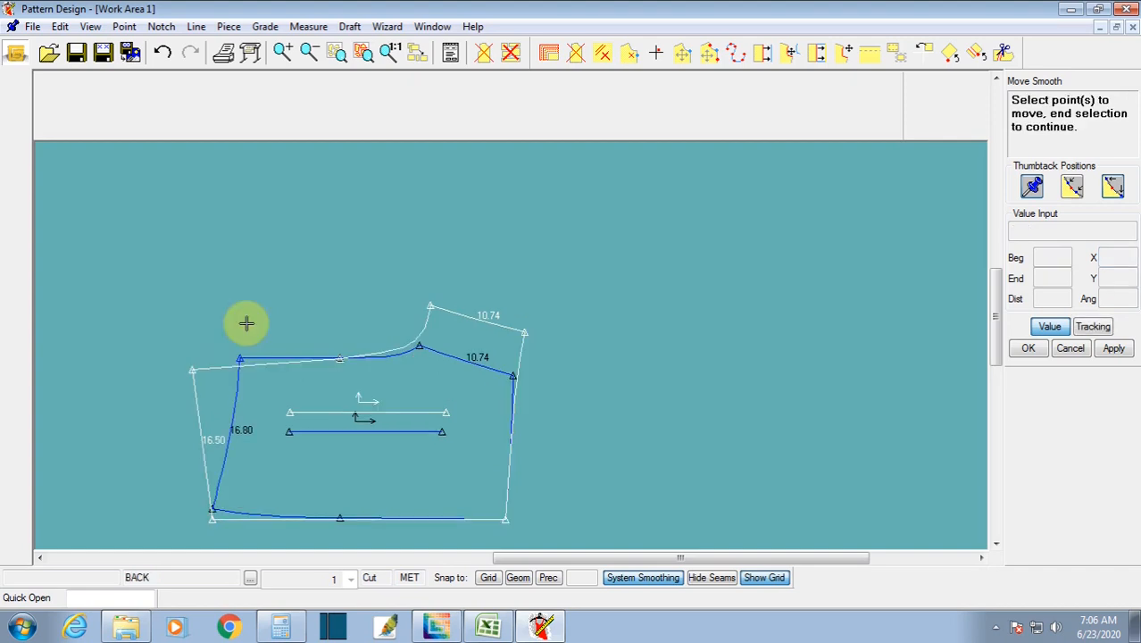
left_click(386, 418)
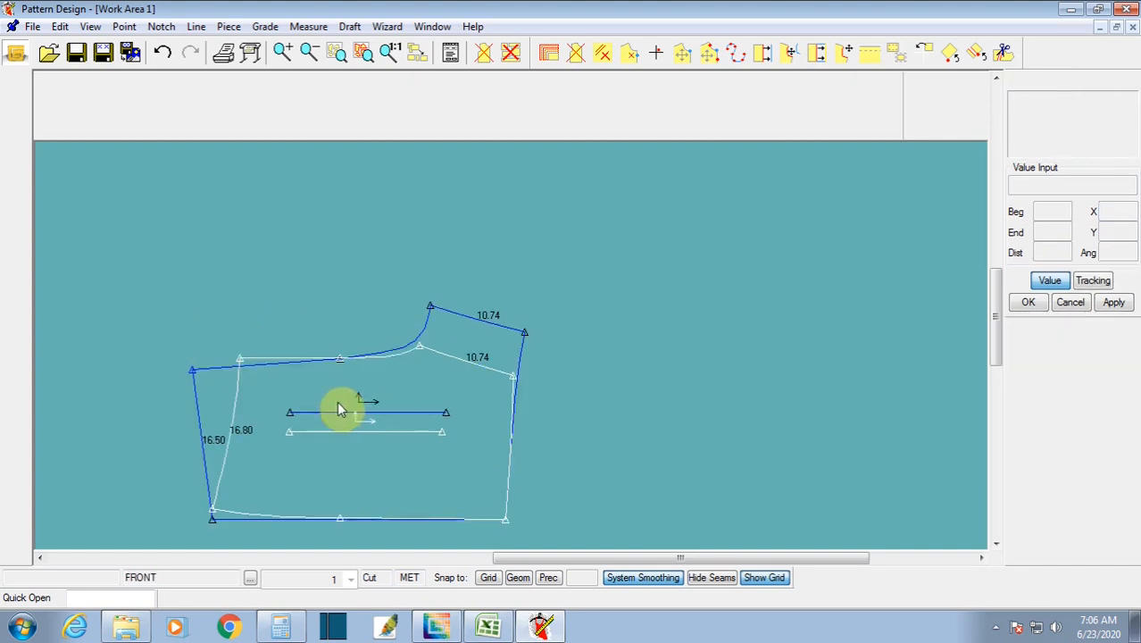
left_click(483, 313)
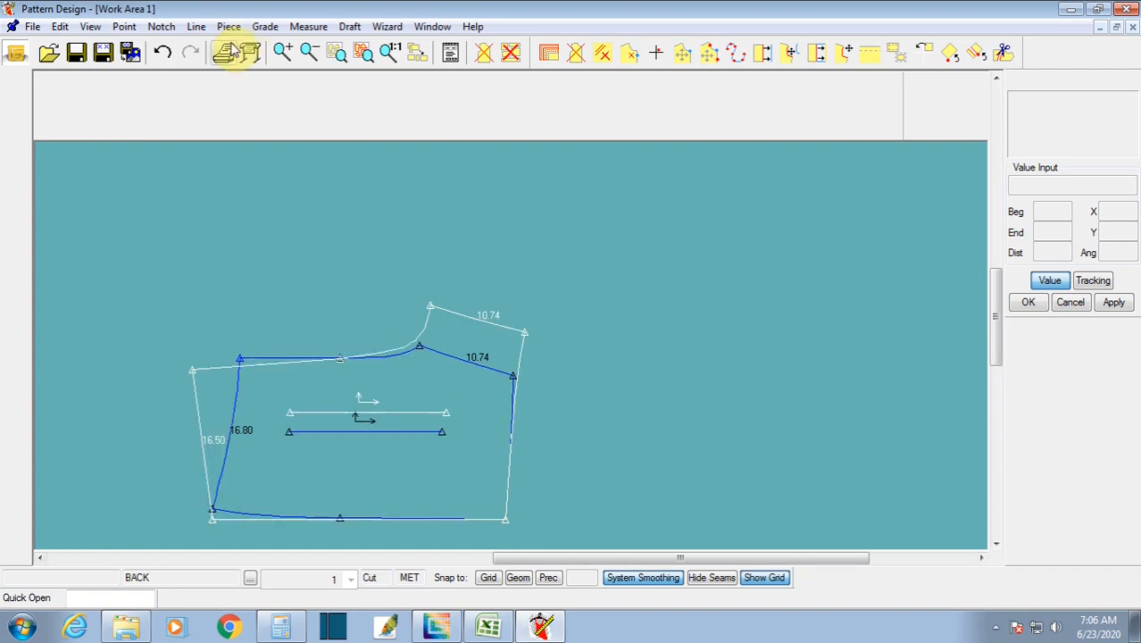
Step: Use Move Smooth in Cursor mode to curve the middle of the front piece's hem line slightly inward
left_click(124, 27)
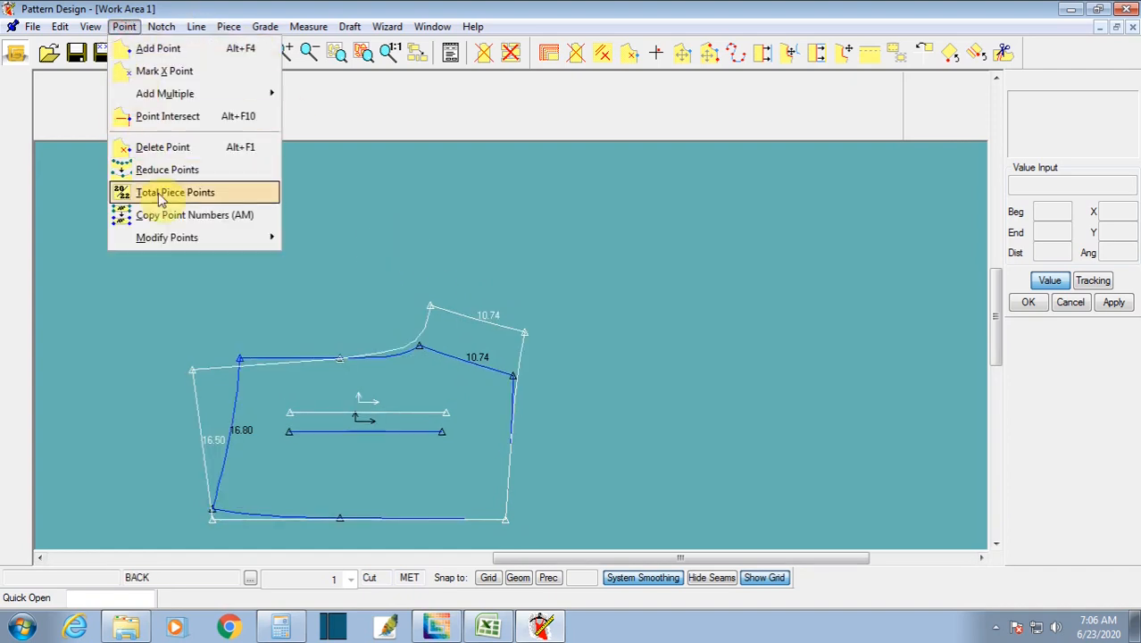
mouse_move(183, 239)
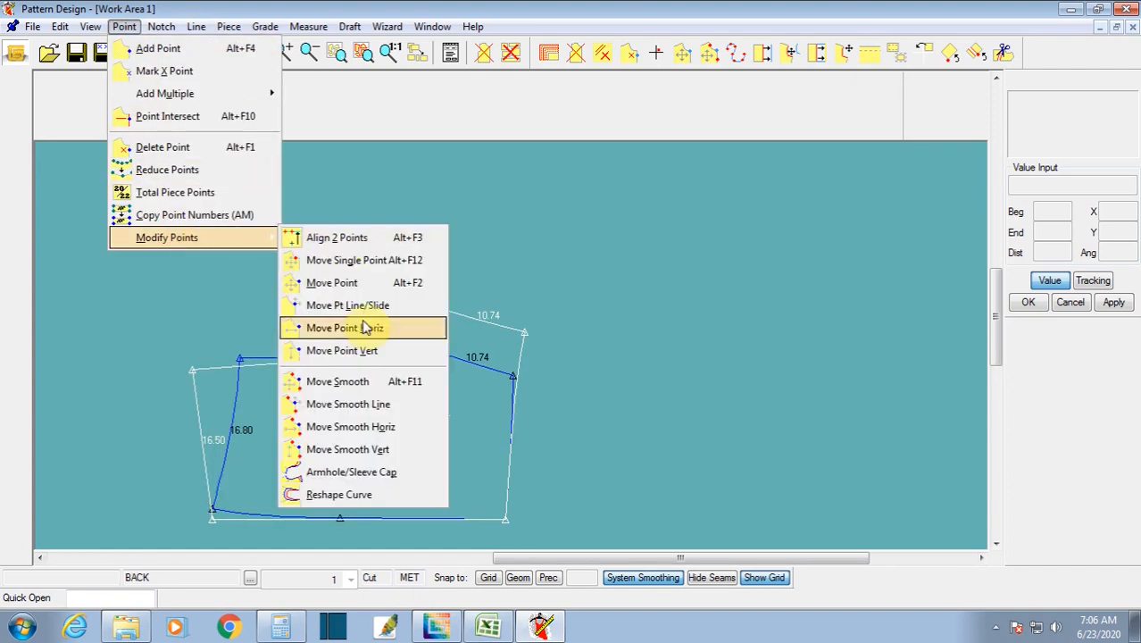
left_click(331, 381)
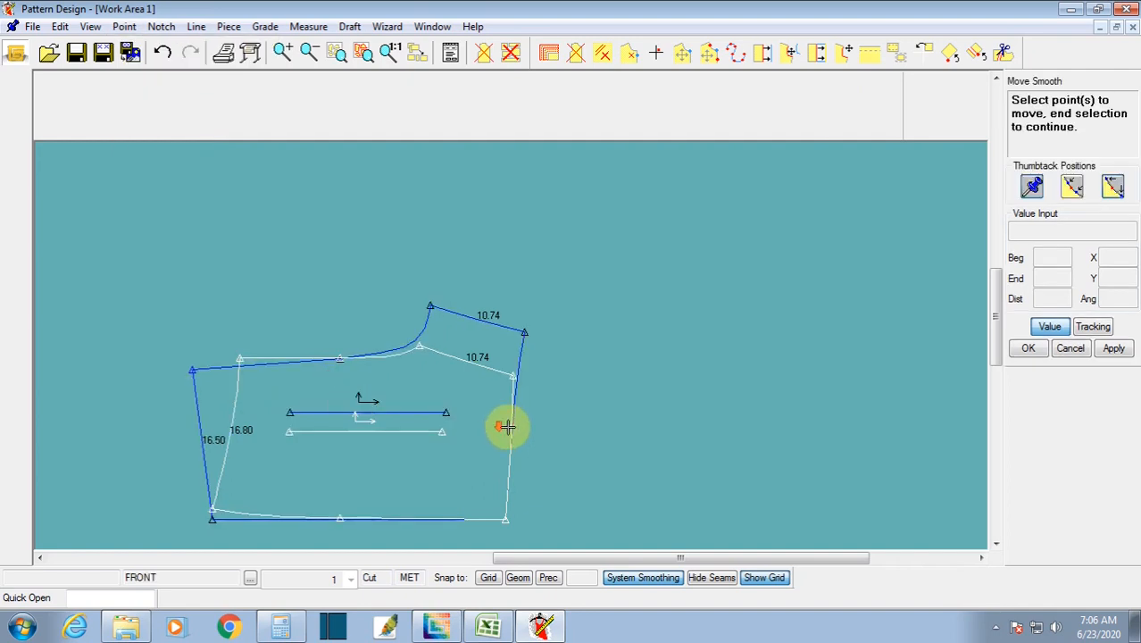
left_click(511, 478)
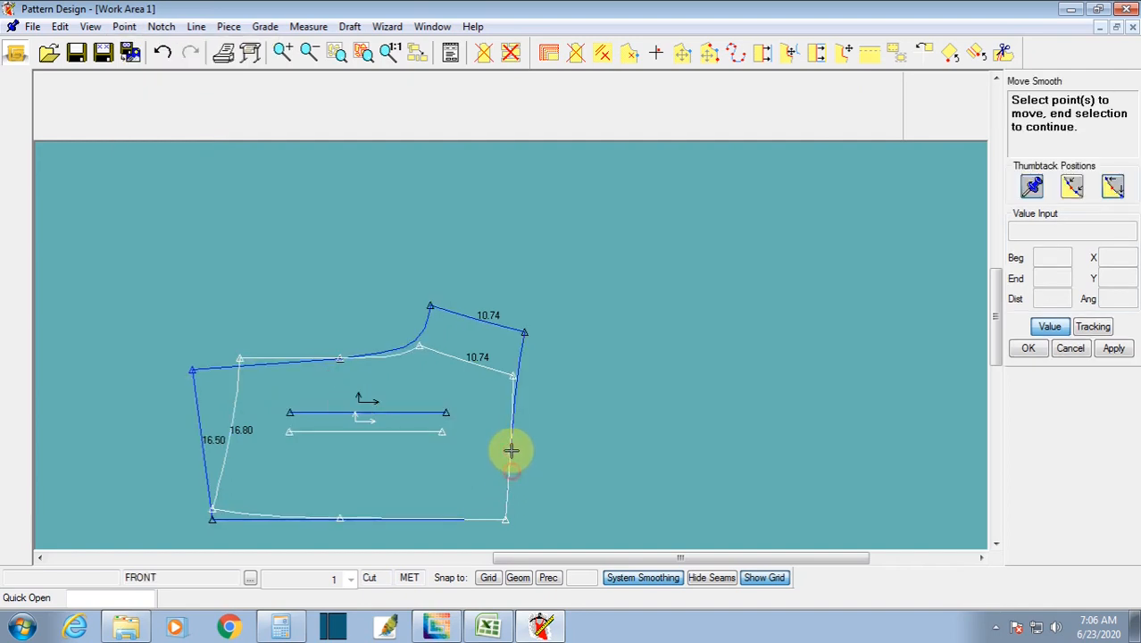
left_click(511, 447)
right_click(510, 441)
left_click(510, 446)
left_click(511, 445)
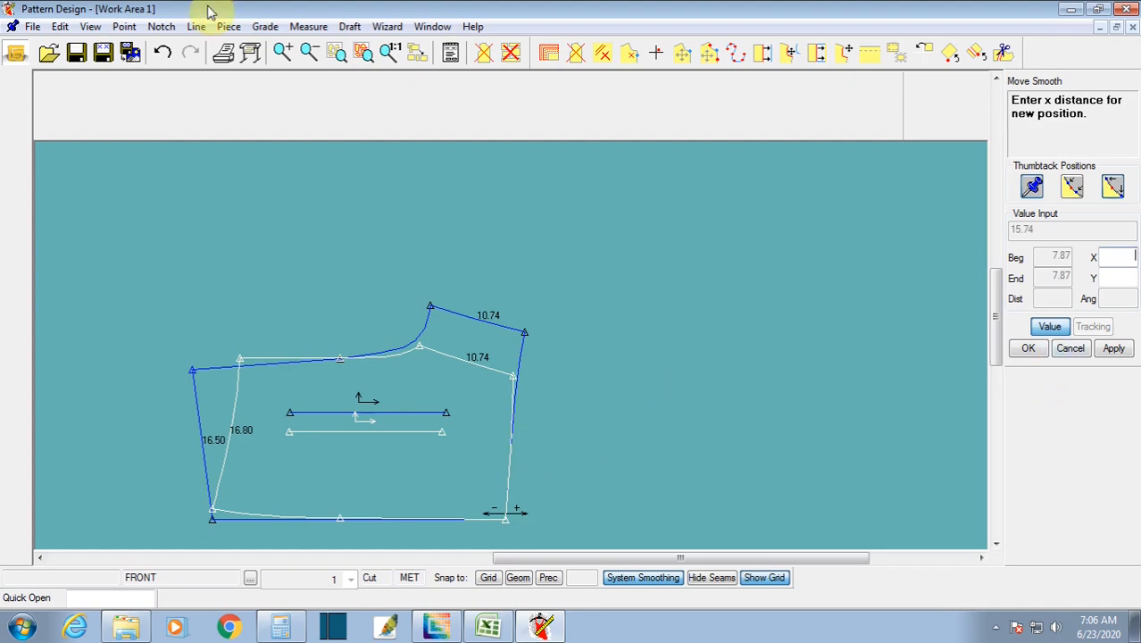
left_click(284, 51)
left_click(416, 336)
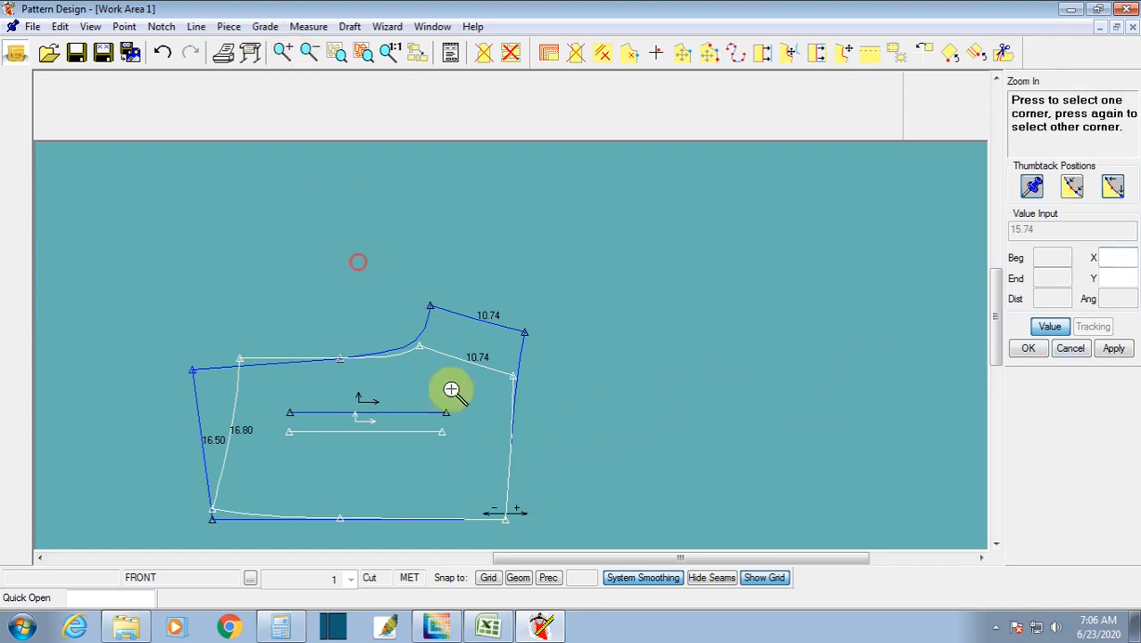
left_click(565, 527)
left_click(1049, 327)
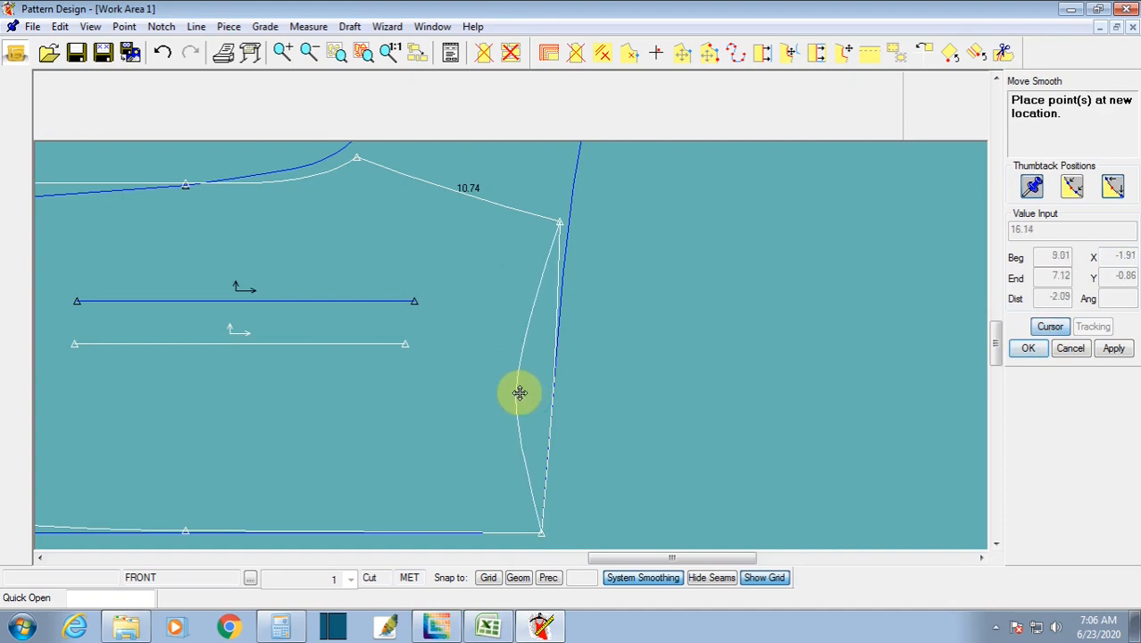
left_click(548, 398)
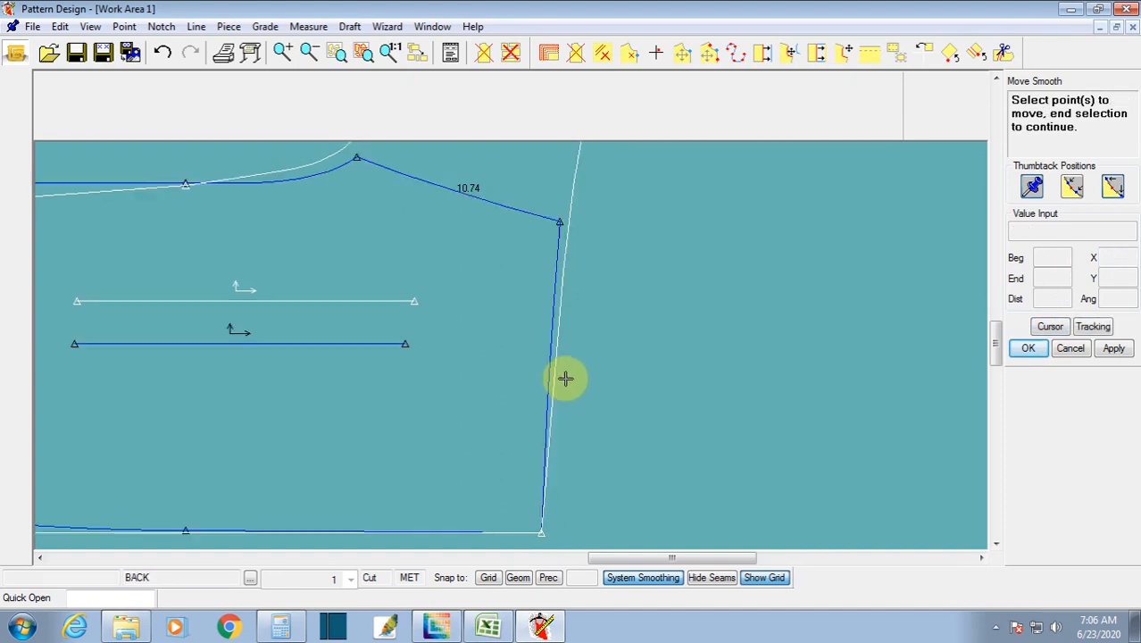
Step: Use Move Smooth to shift an intermediate point of the back piece's hem line slightly inward toward the front piece's hem
left_click(579, 279)
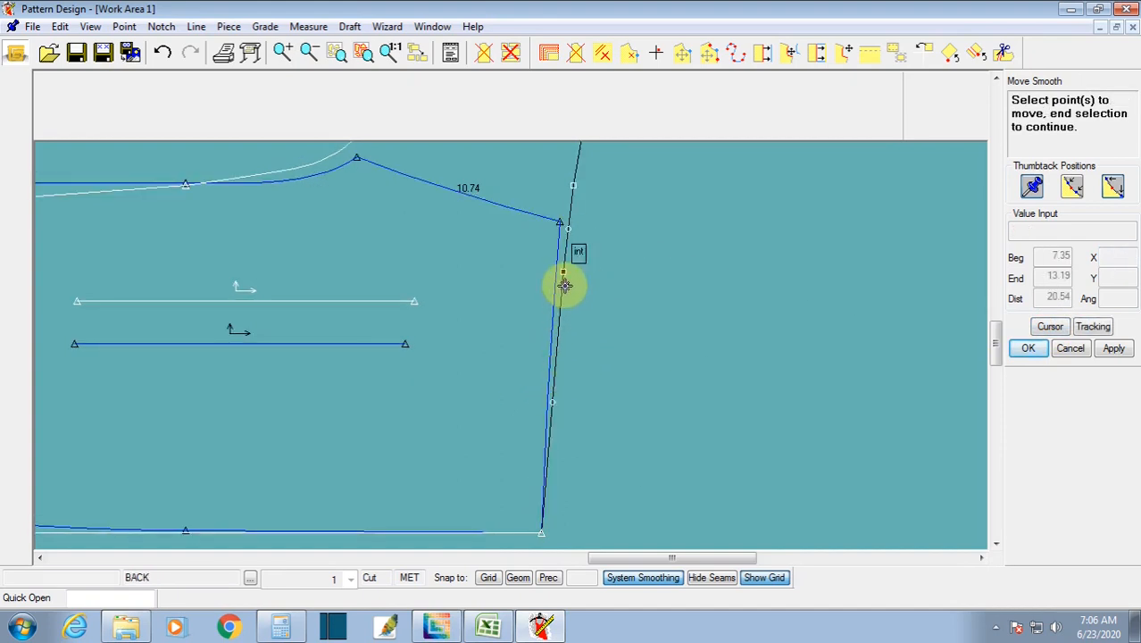
left_click(565, 283)
right_click(565, 282)
left_click(566, 283)
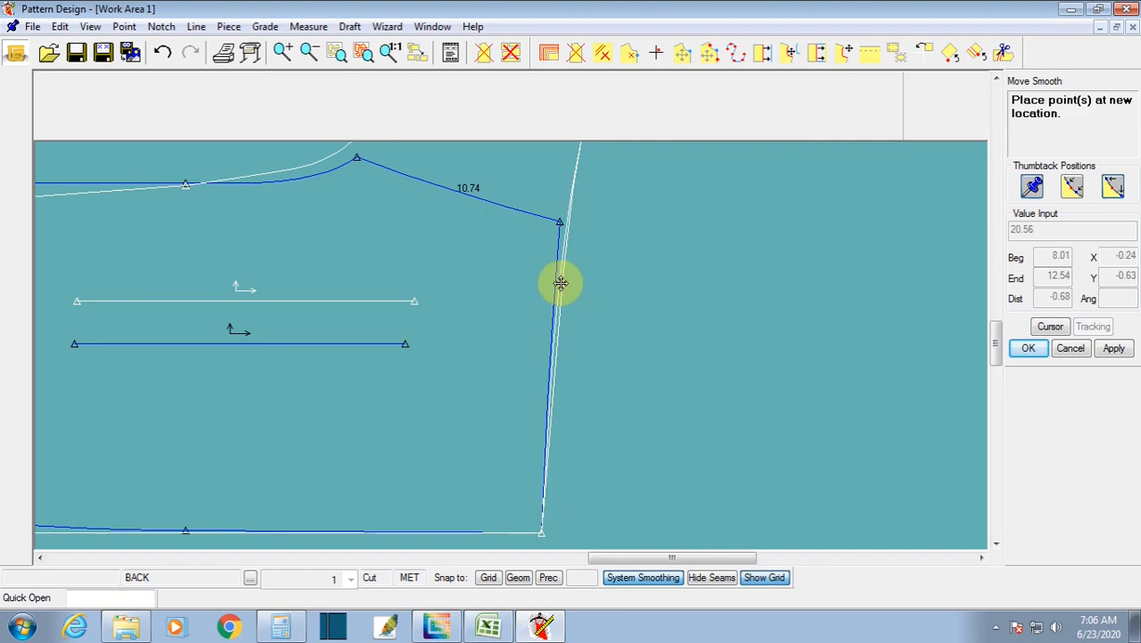
left_click(560, 283)
right_click(584, 327)
left_click(496, 493)
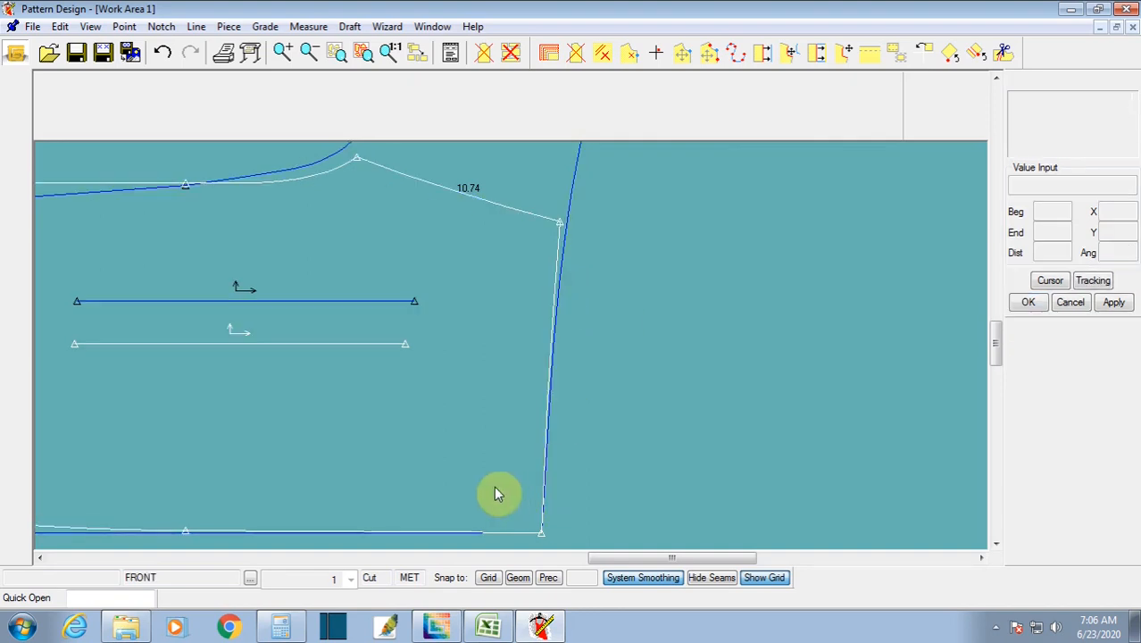
Step: Separate the overlaid pieces and place the front piece directly below the back piece, with their hem ends roughly aligned
scroll(492, 478, "down", 3)
left_click(628, 426)
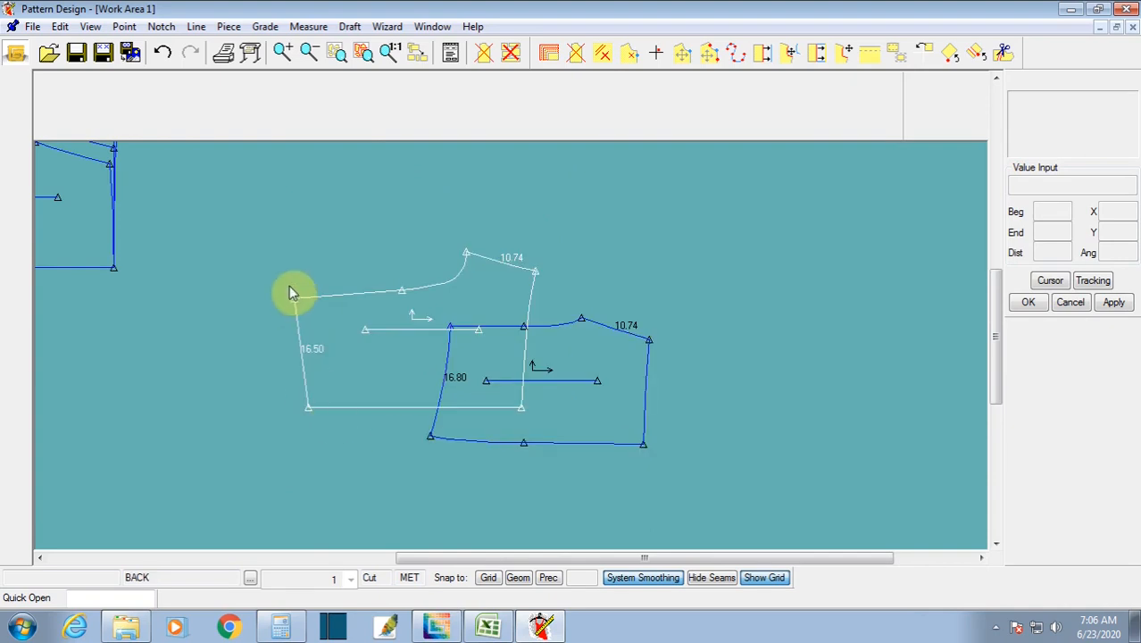
left_click(516, 410)
left_click(496, 479)
left_click(411, 351)
left_click(402, 296)
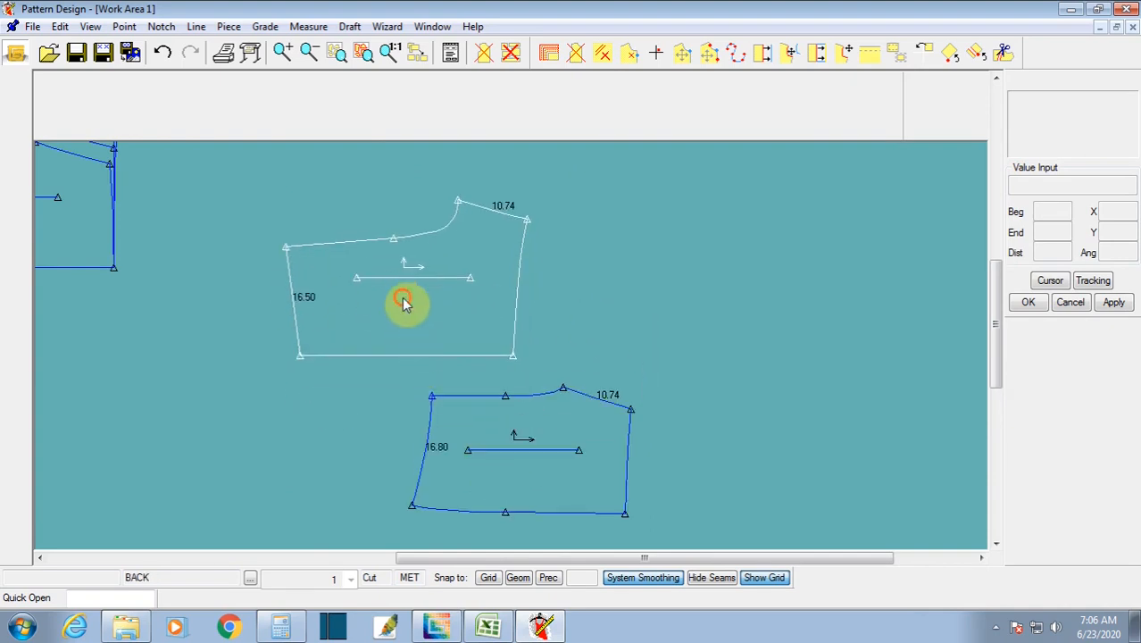
left_click(552, 434)
left_click(443, 410)
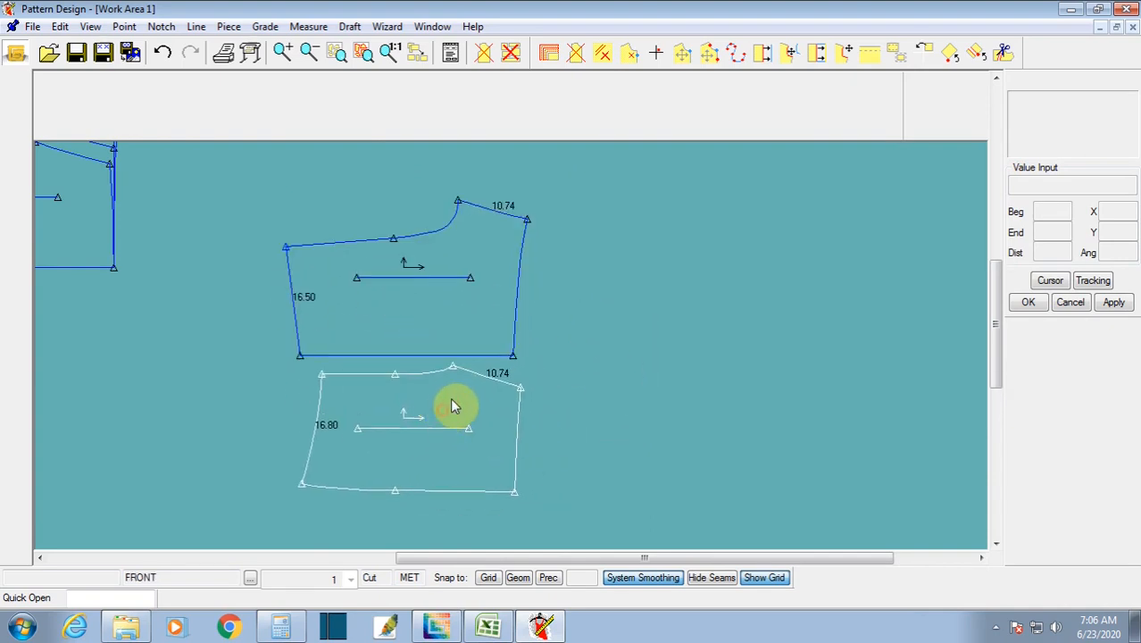
left_click(453, 403)
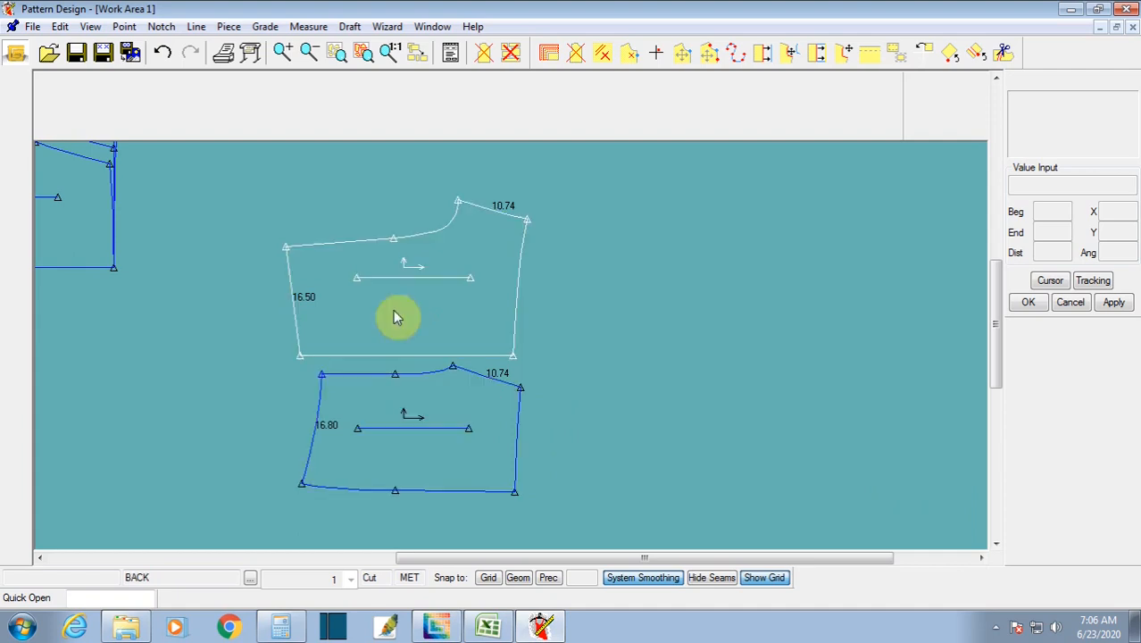
Step: Mirror the back piece's hem line about its side seam
left_click(227, 27)
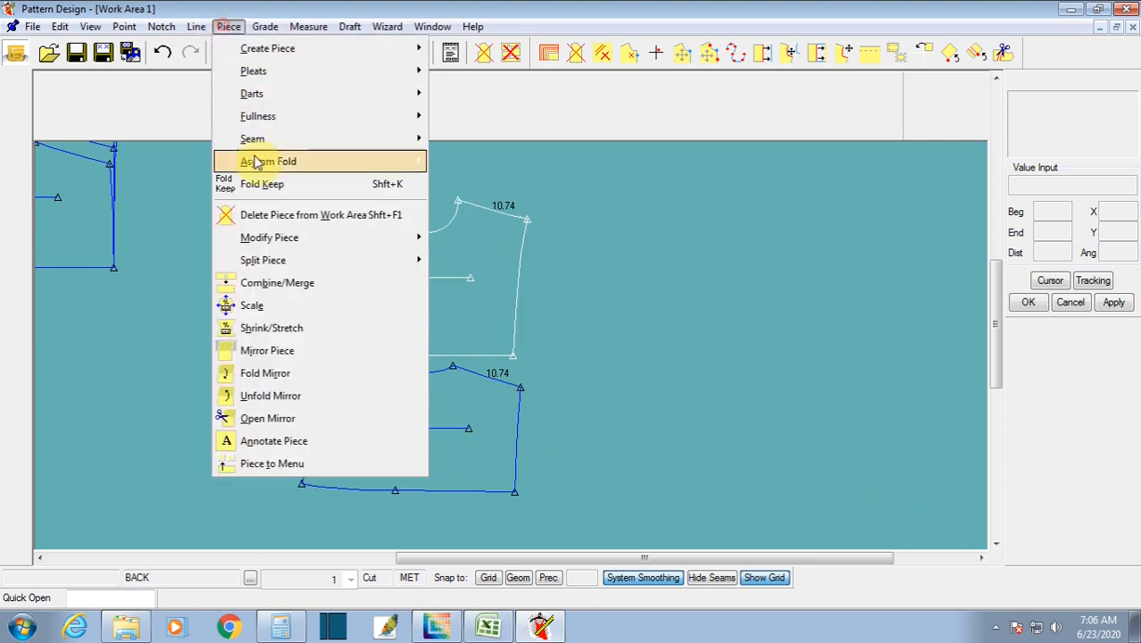
mouse_move(196, 29)
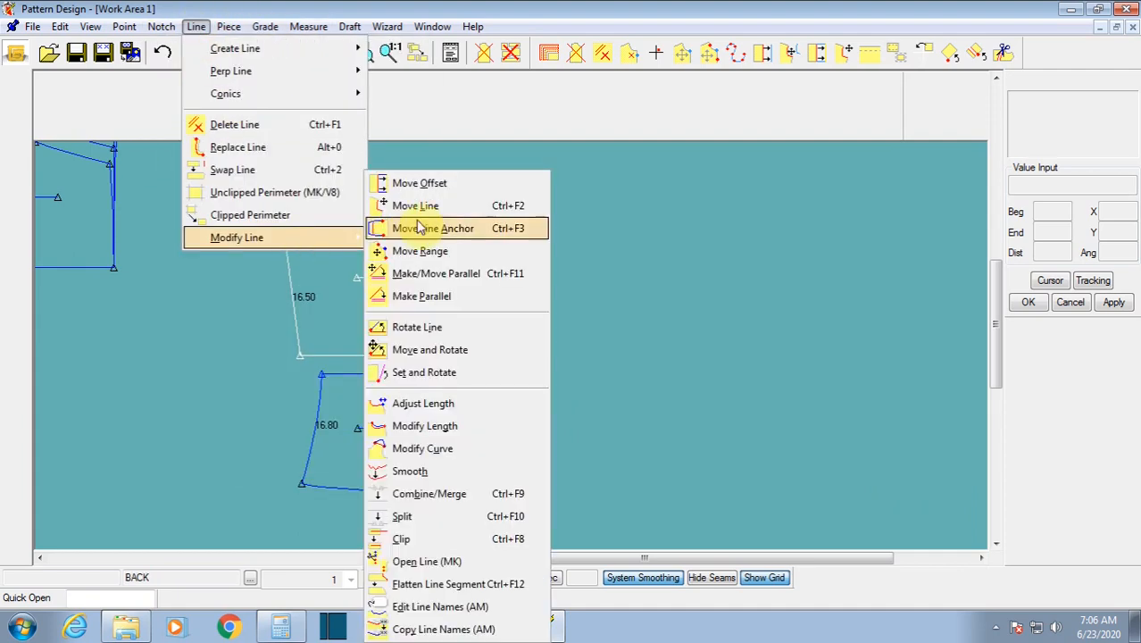
mouse_move(232, 48)
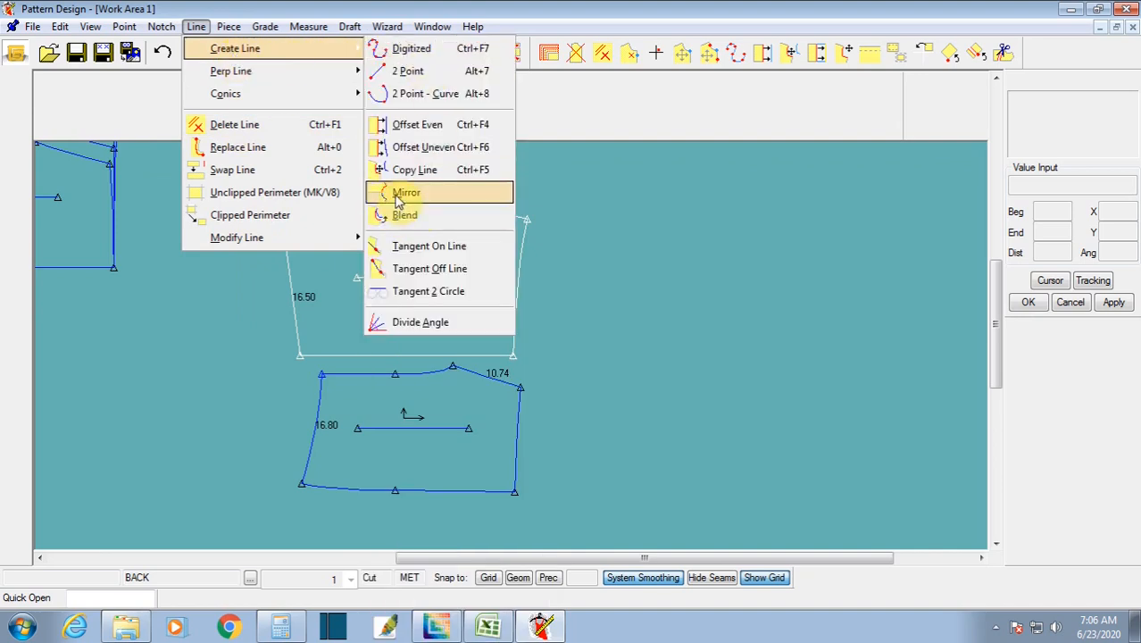
left_click(403, 192)
left_click(513, 338)
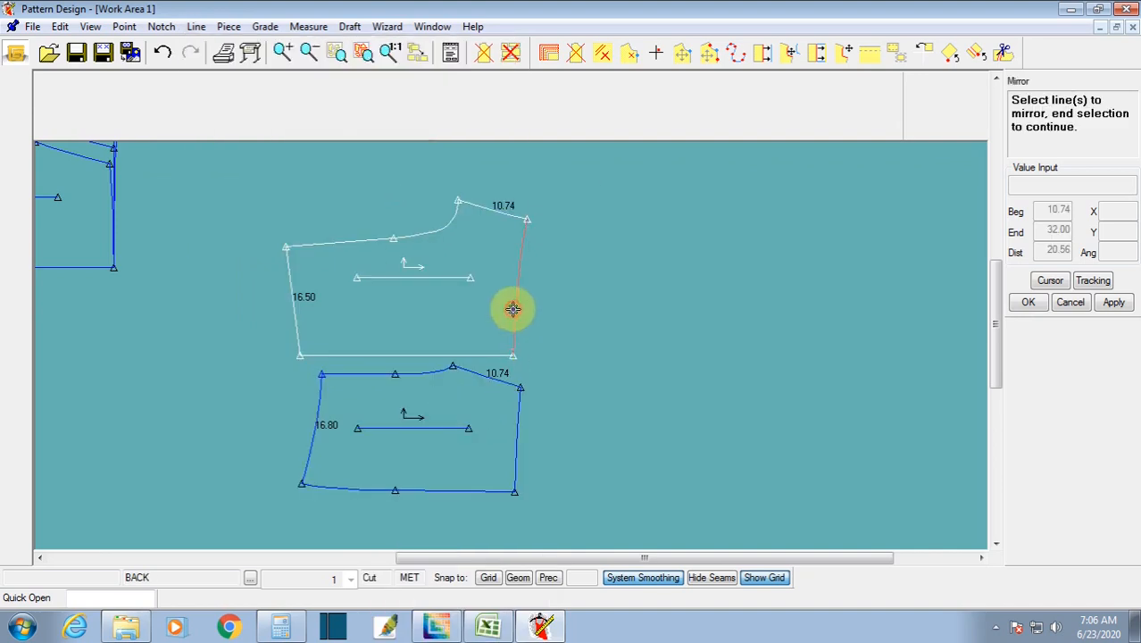
right_click(558, 321)
left_click(492, 356)
Step: Mirror the front piece's hem line about its side seam
left_click(517, 477)
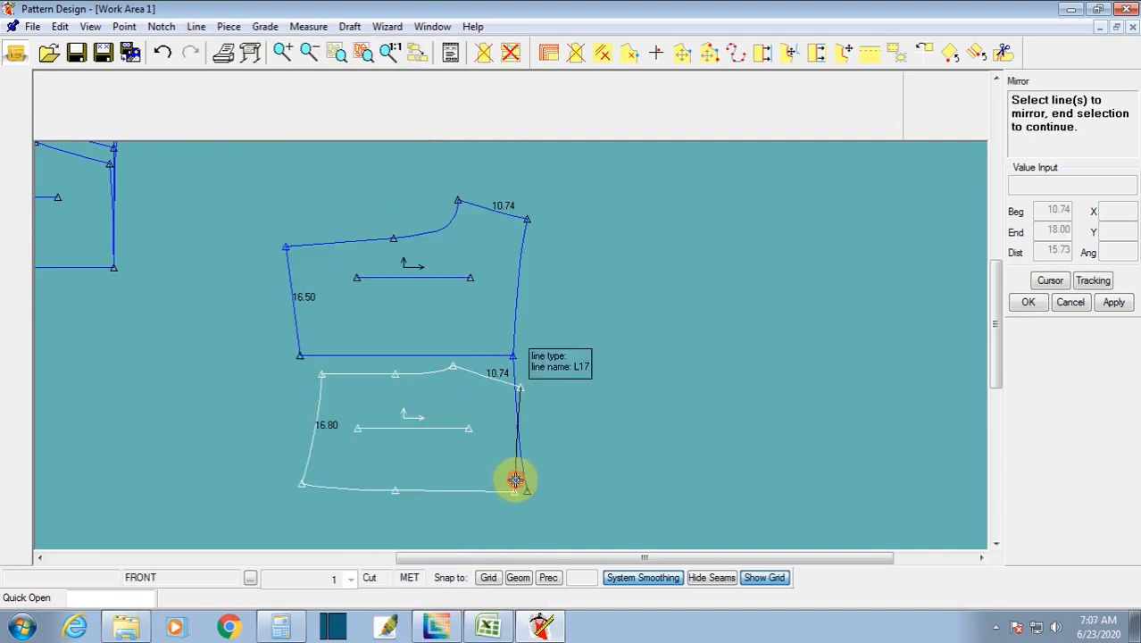
right_click(499, 475)
left_click(491, 475)
left_click(486, 492)
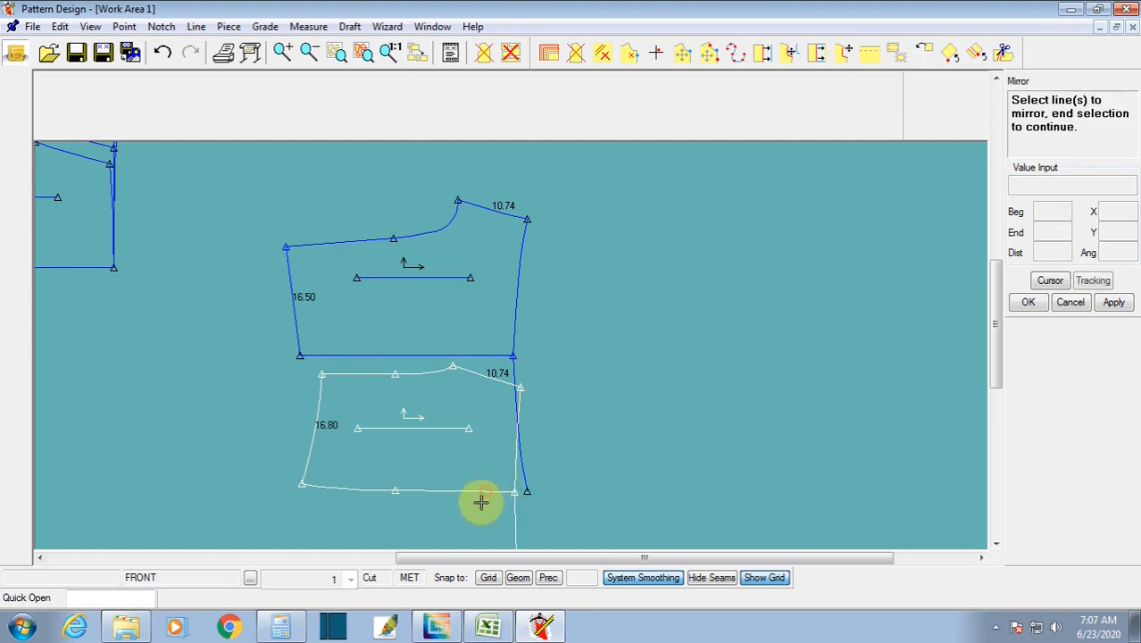
right_click(583, 435)
Step: Reposition the front and back pieces so that their outlines and mirrored hem lines no longer overlap
left_click_drag(472, 450, 407, 371)
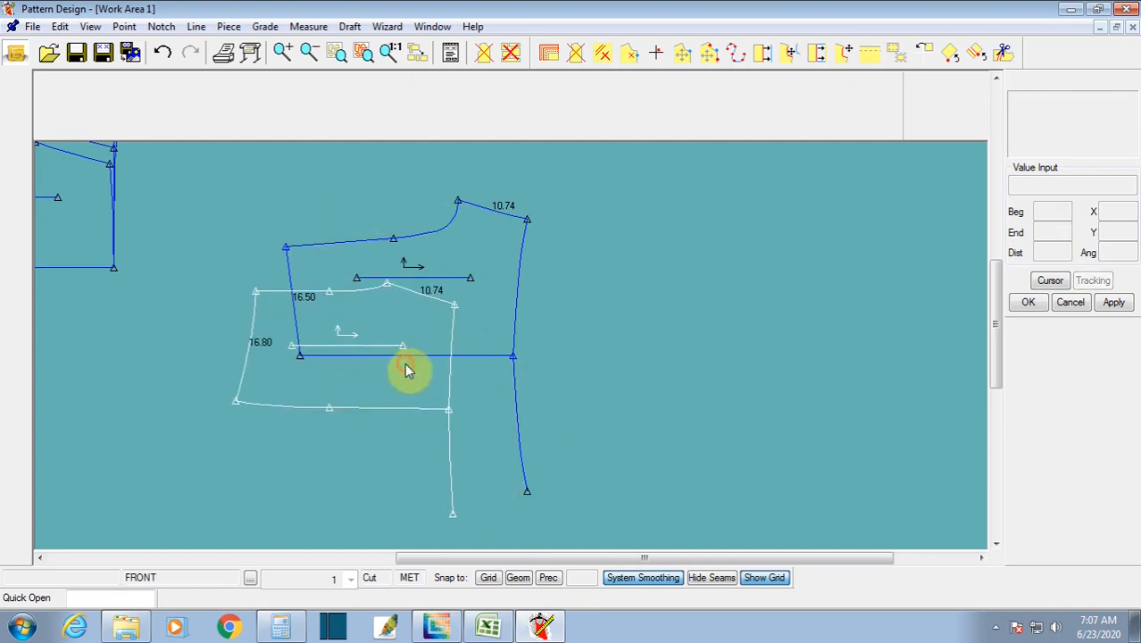
left_click(451, 395)
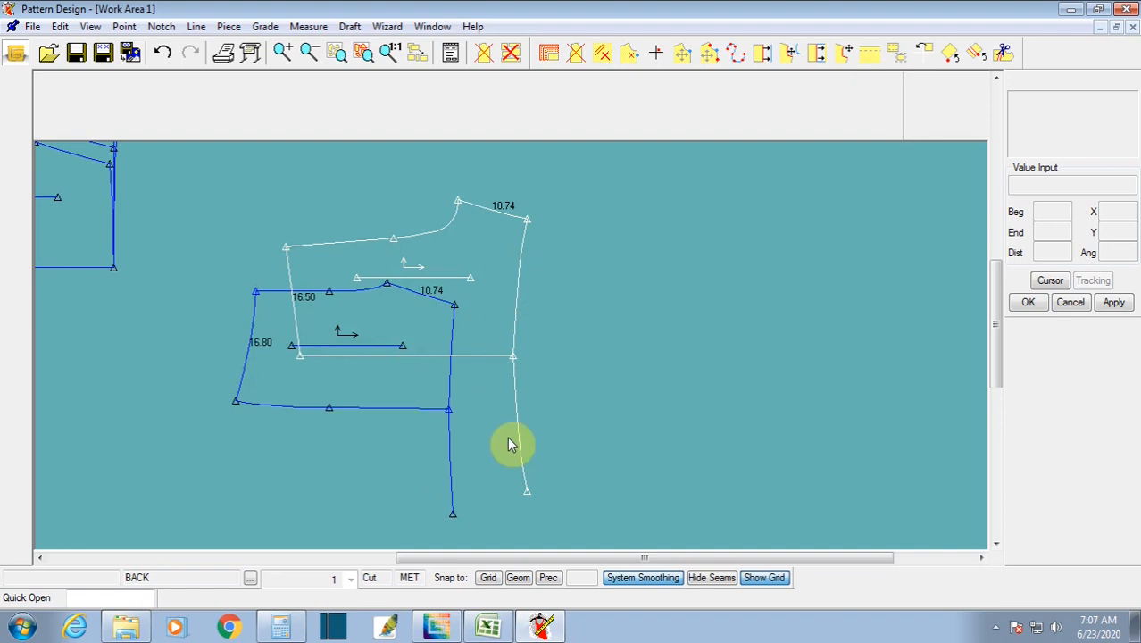
left_click_drag(406, 394, 384, 465)
left_click_drag(401, 321, 419, 298)
left_click(420, 292)
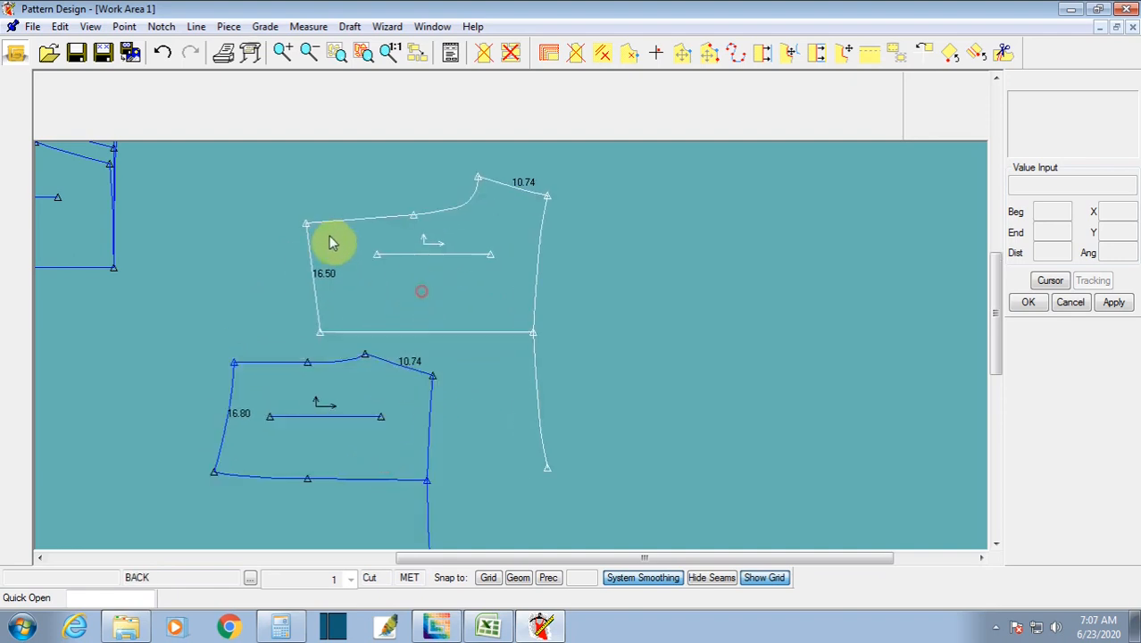
Step: Mirror the back piece's waist line about its center back seam and check the join at the waist corner up close
left_click(194, 27)
mouse_move(238, 52)
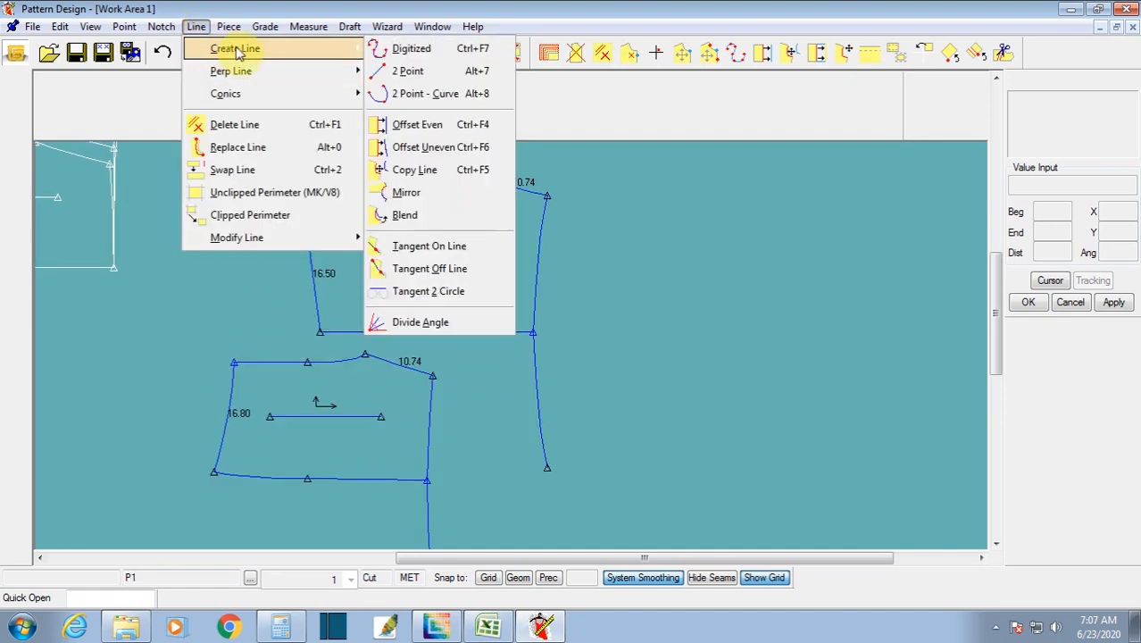
left_click(406, 192)
left_click(308, 245)
right_click(298, 254)
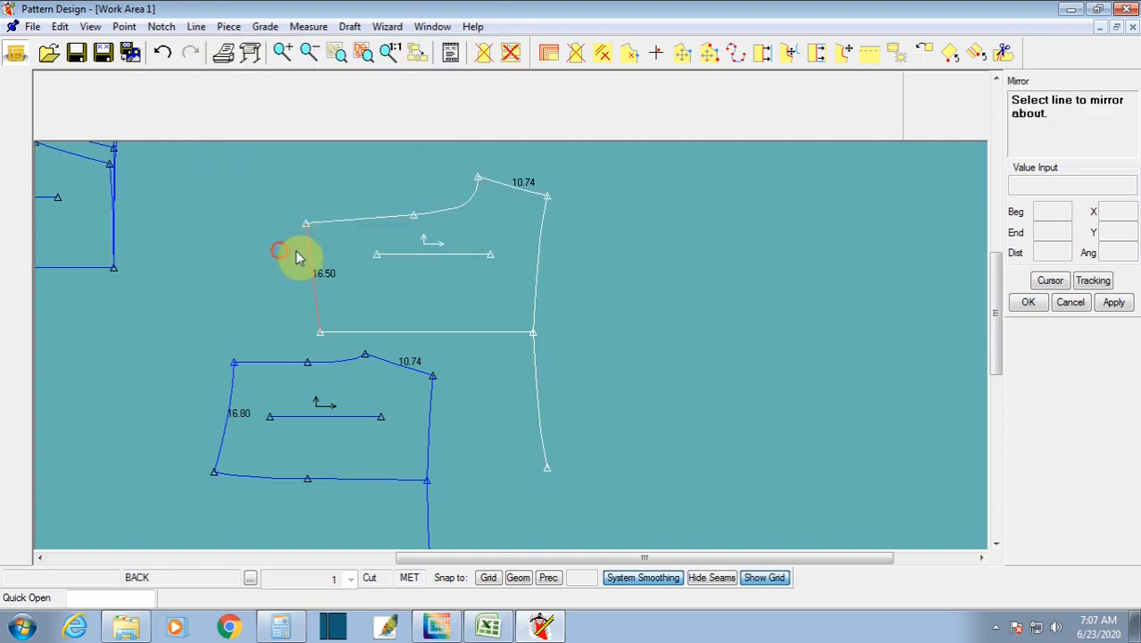
left_click(339, 222)
right_click(334, 253)
scroll(512, 301, "up", 3)
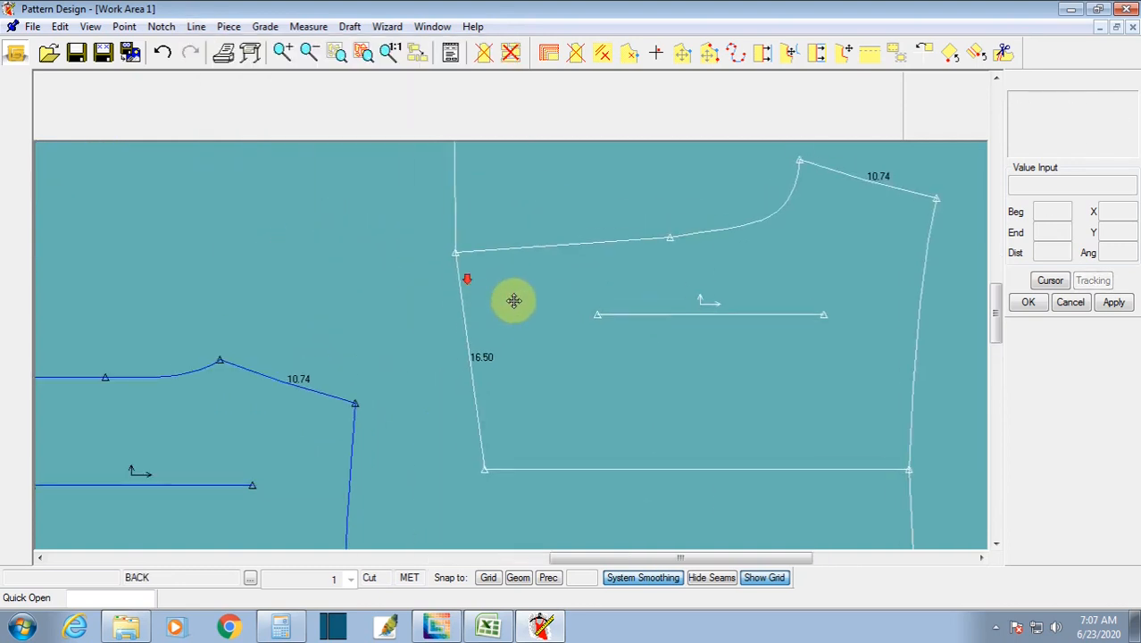
scroll(520, 334, "down", 2)
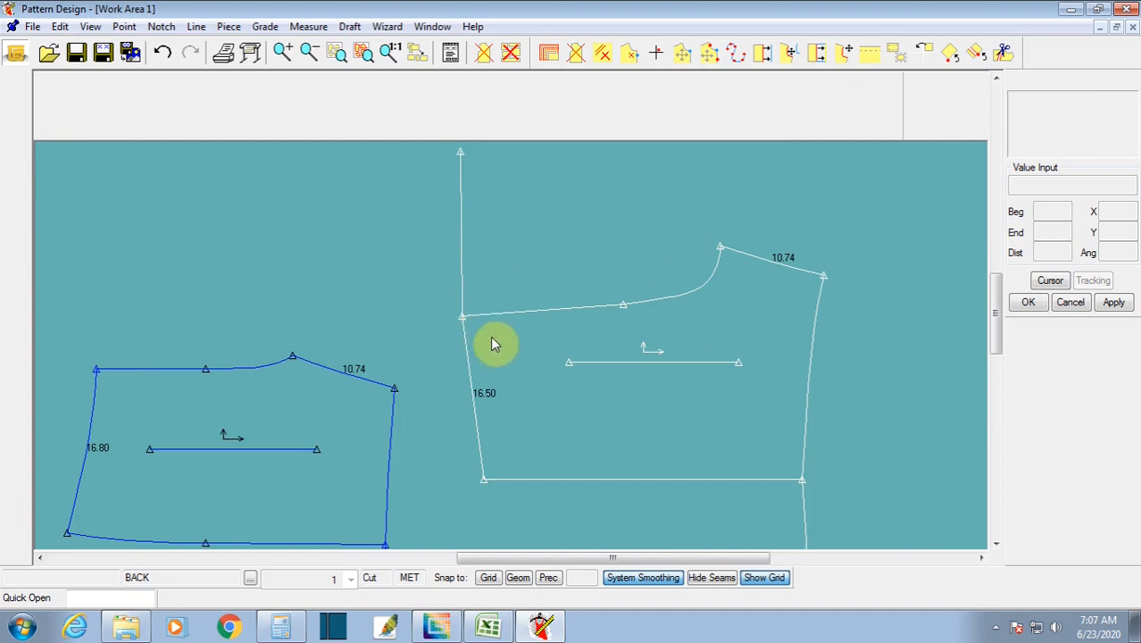
scroll(487, 345, "up", 2)
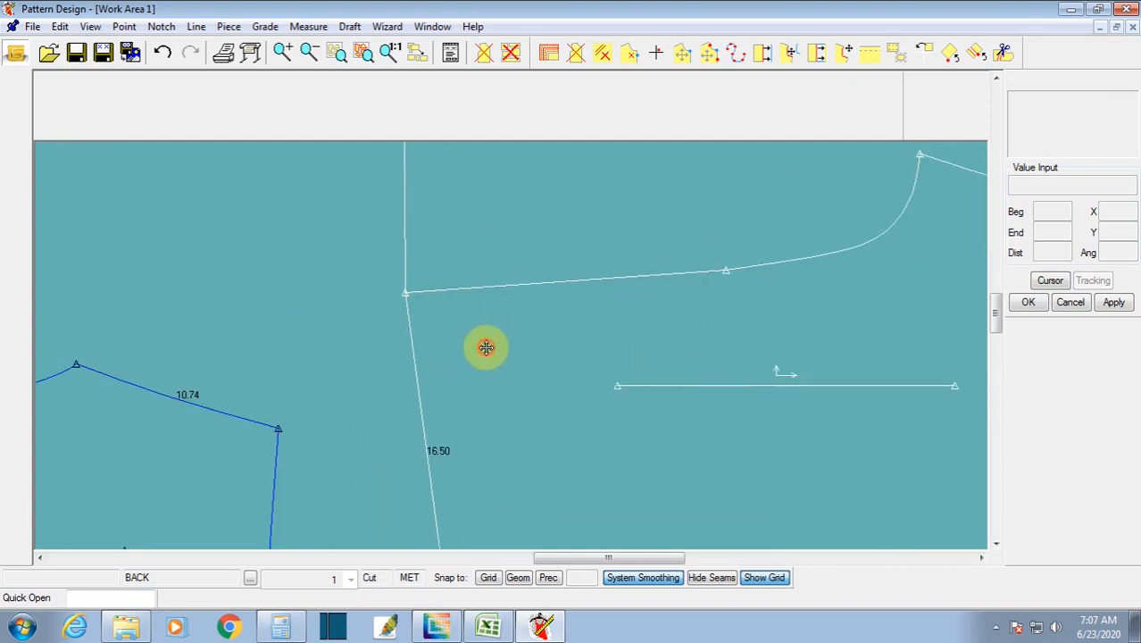
left_click(362, 299)
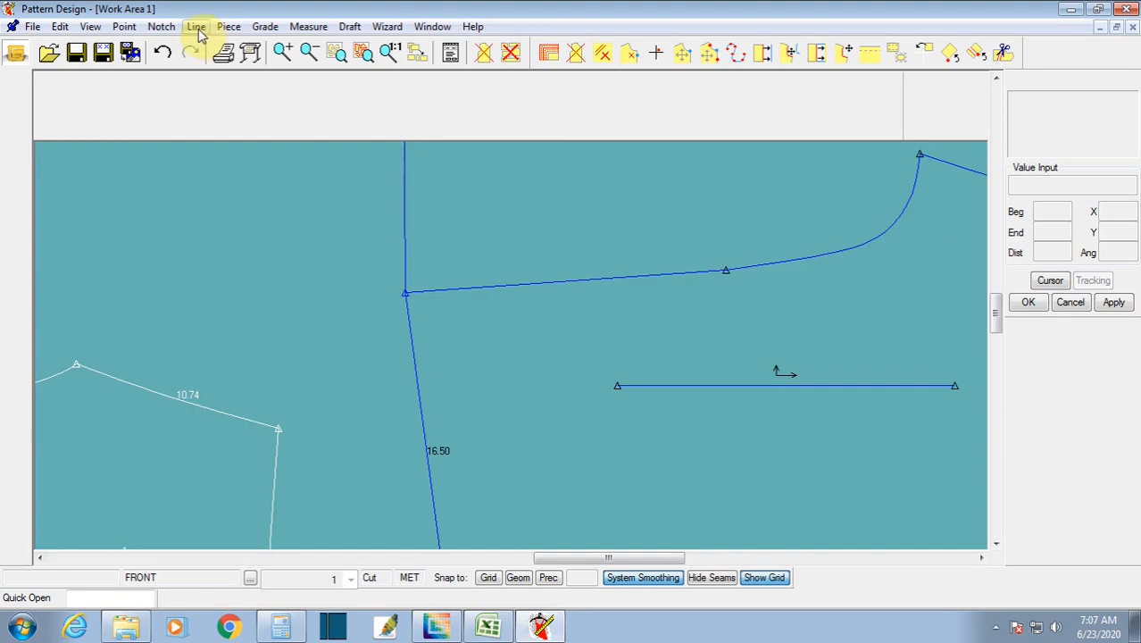
Step: Add a series of intermediate points along the back piece's waist line, starting near the center back corner
left_click(124, 28)
left_click(134, 47)
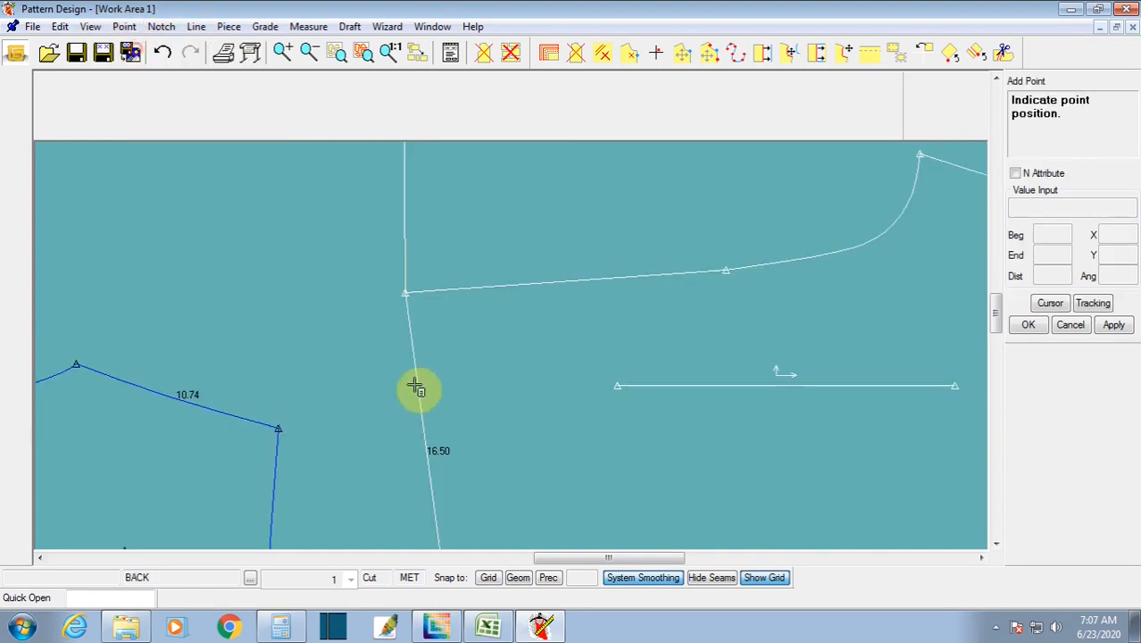
left_click(408, 317)
left_click(411, 344)
left_click(416, 377)
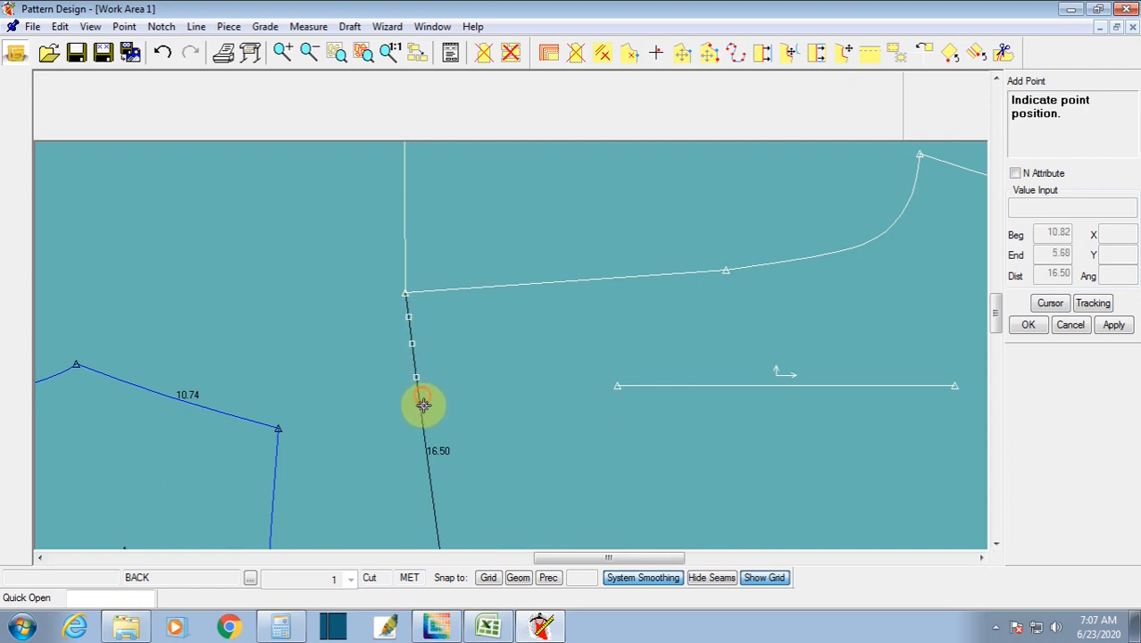
left_click(420, 408)
left_click(428, 436)
left_click(433, 485)
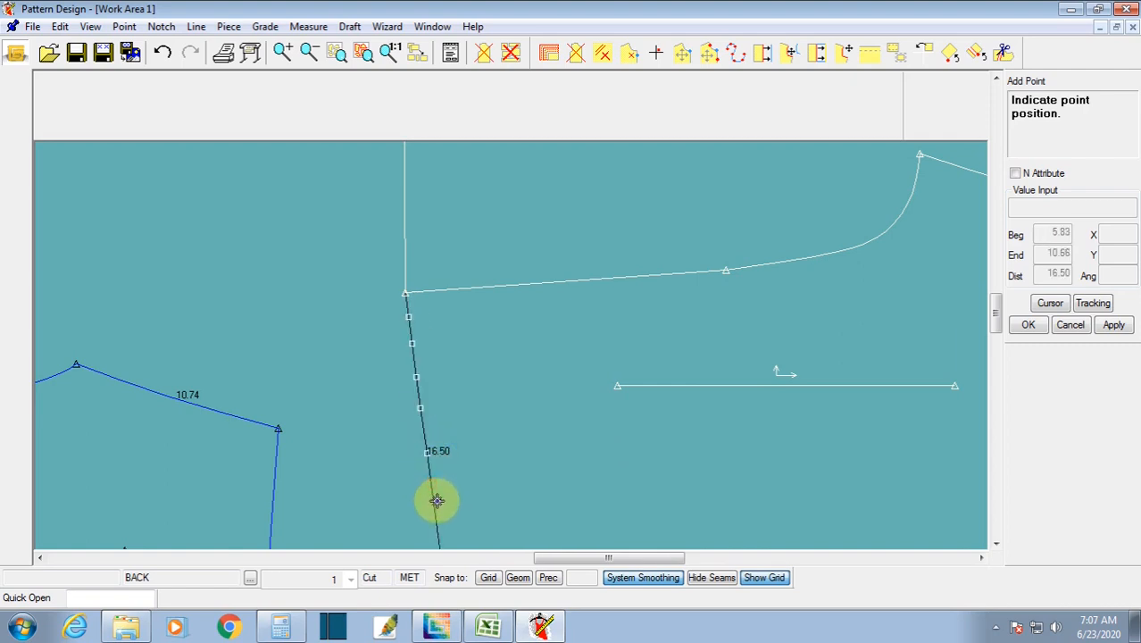
right_click(364, 404)
left_click(319, 180)
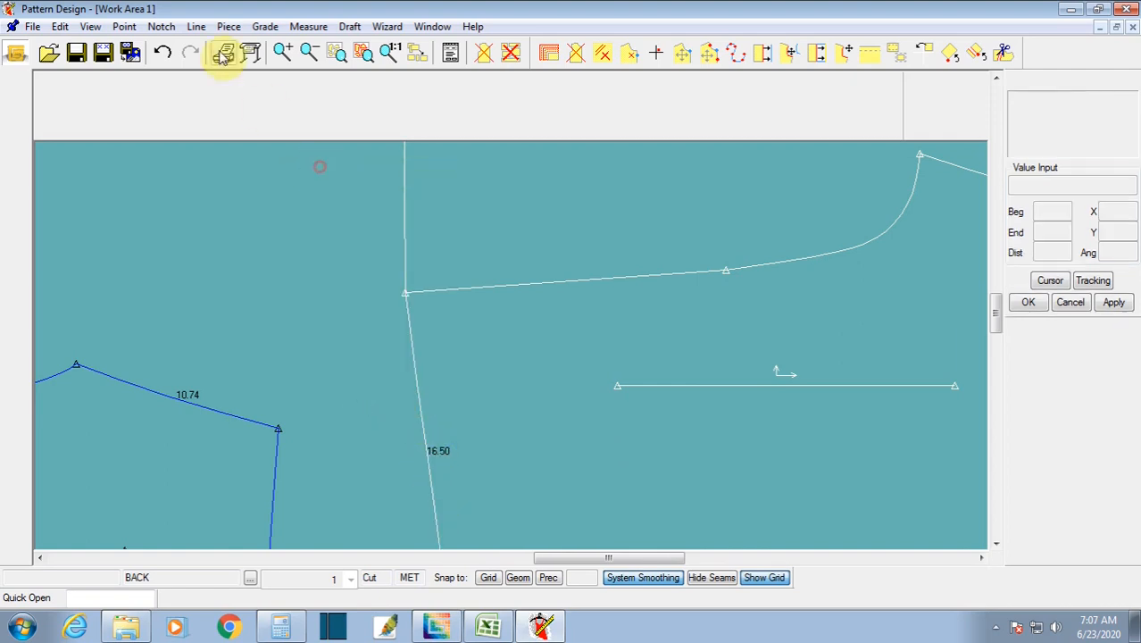
Step: Reshape the back piece's waist line near the center back corner by smoothly moving its intermediate points slightly outward
left_click(125, 26)
mouse_move(191, 237)
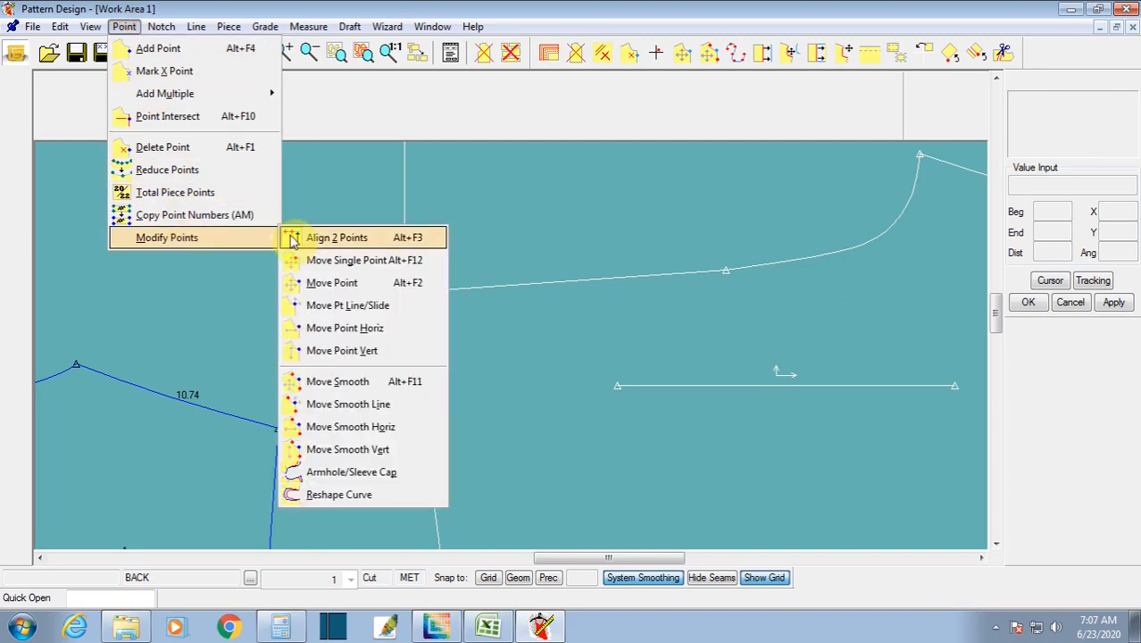
left_click(338, 380)
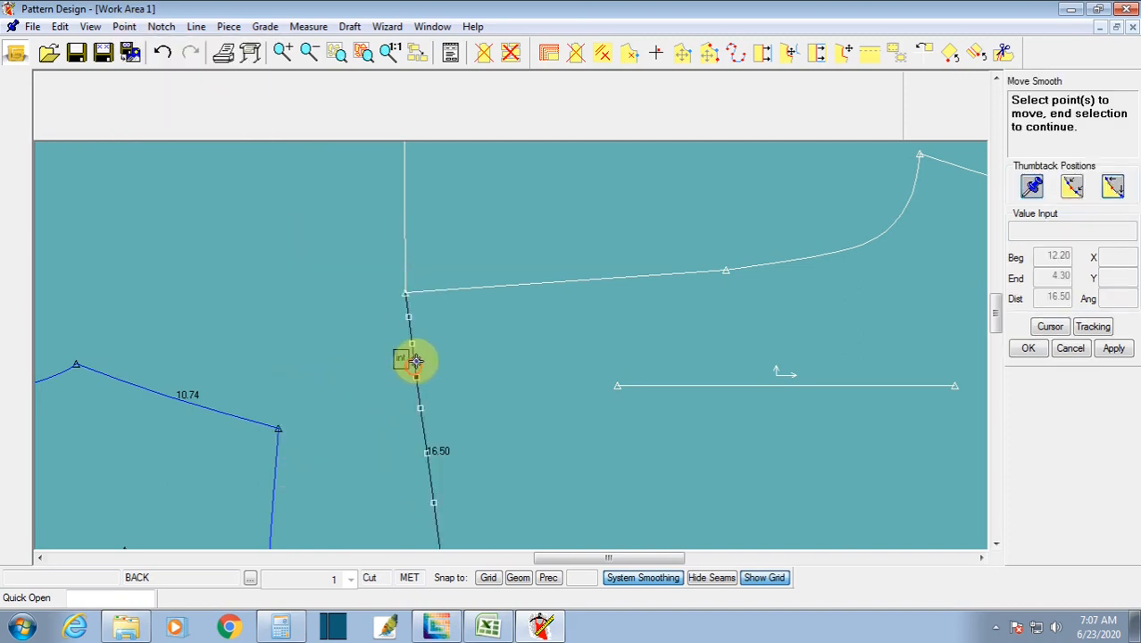
left_click(410, 349)
right_click(409, 349)
left_click(411, 351)
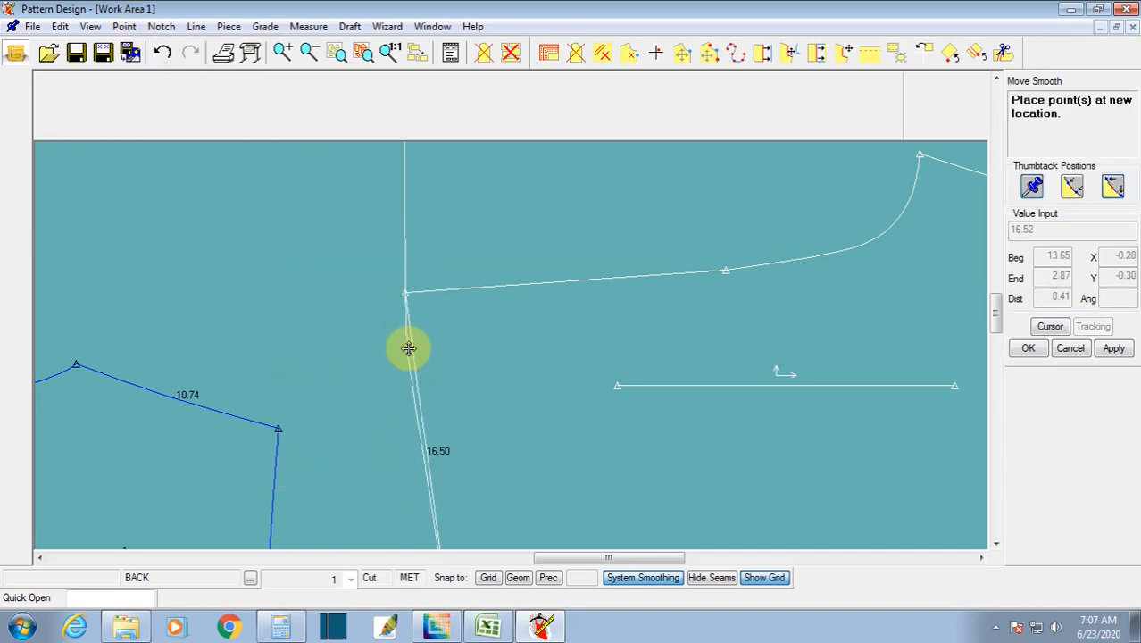
left_click(413, 378)
left_click(416, 408)
right_click(420, 415)
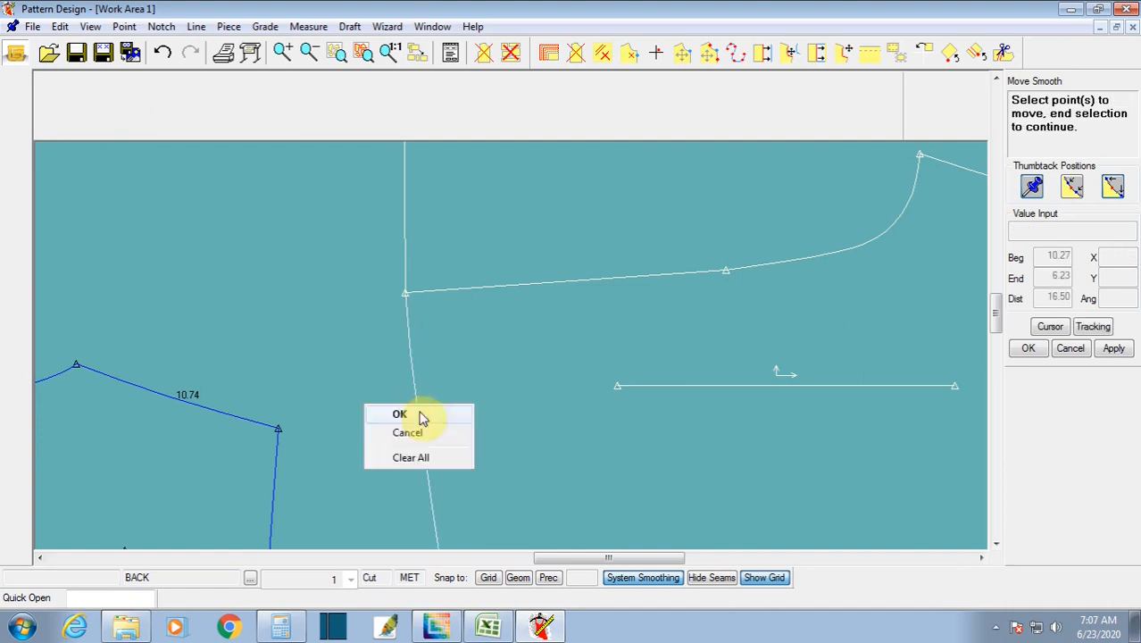
left_click(419, 415)
right_click(422, 416)
left_click(406, 415)
left_click(419, 417)
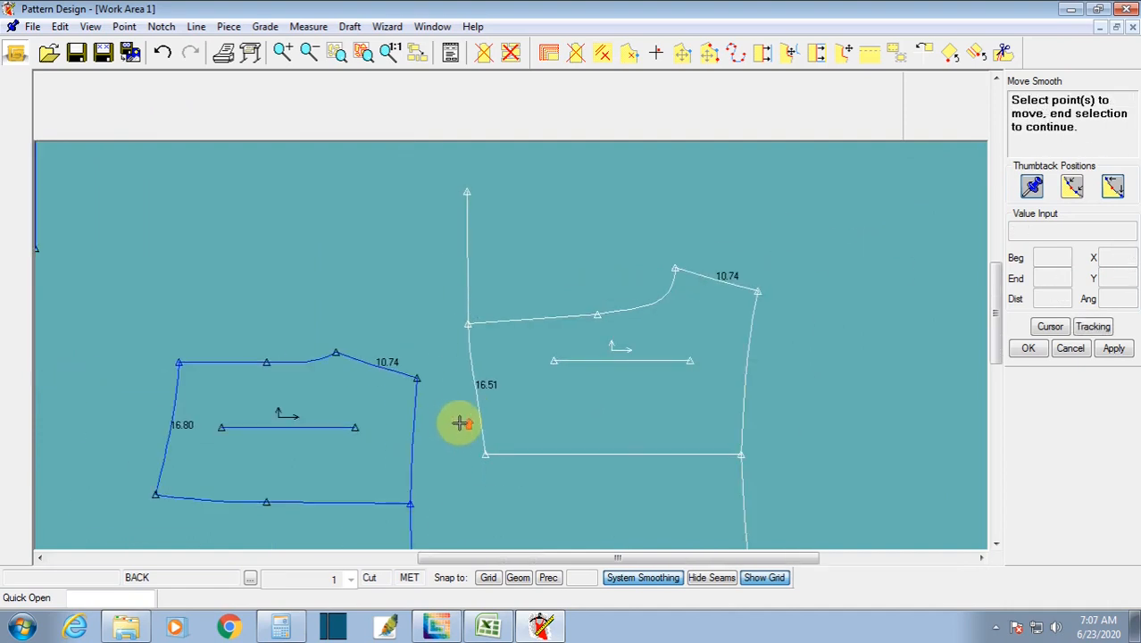
Step: Smoothly move an intermediate point midway along the back piece's waist line to even out its curve
left_click(478, 394)
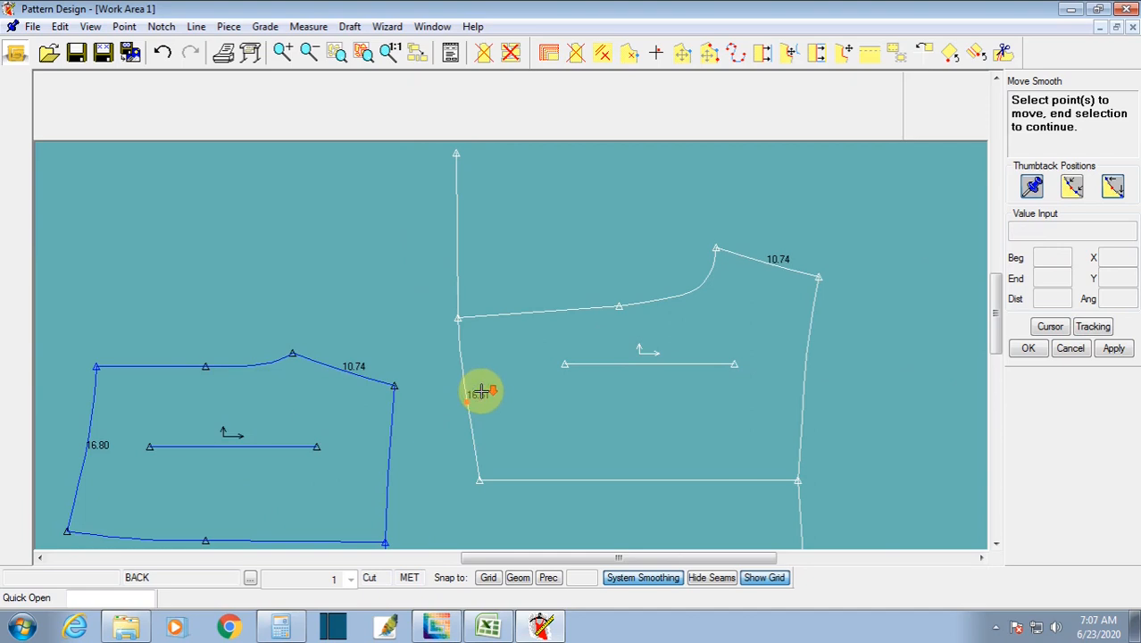
right_click(478, 391)
left_click(479, 394)
left_click(475, 400)
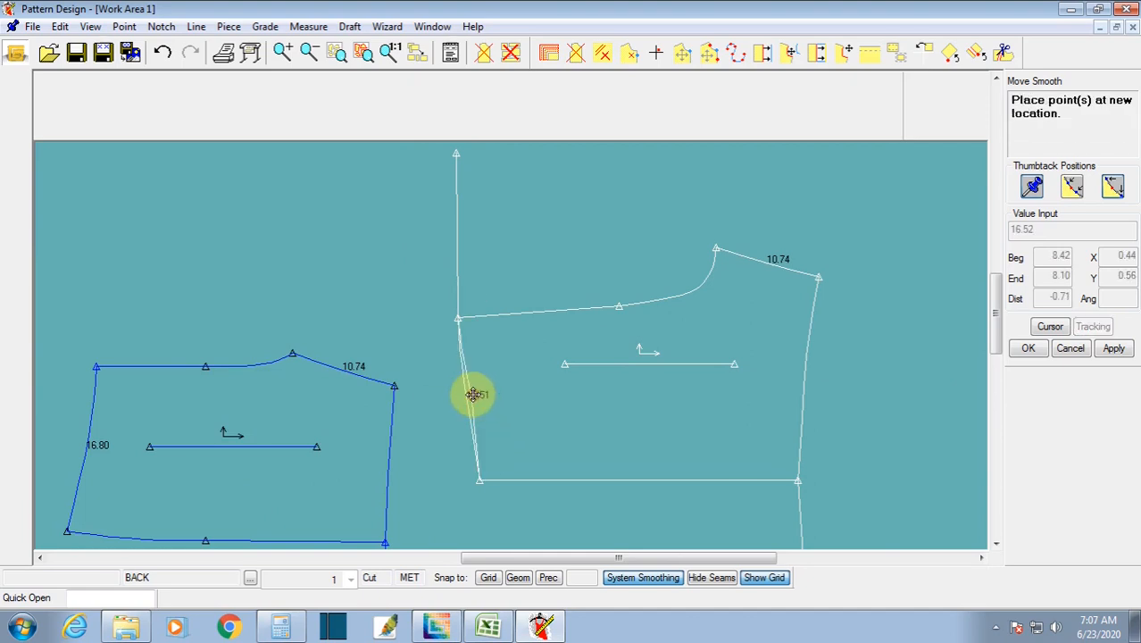
left_click(473, 380)
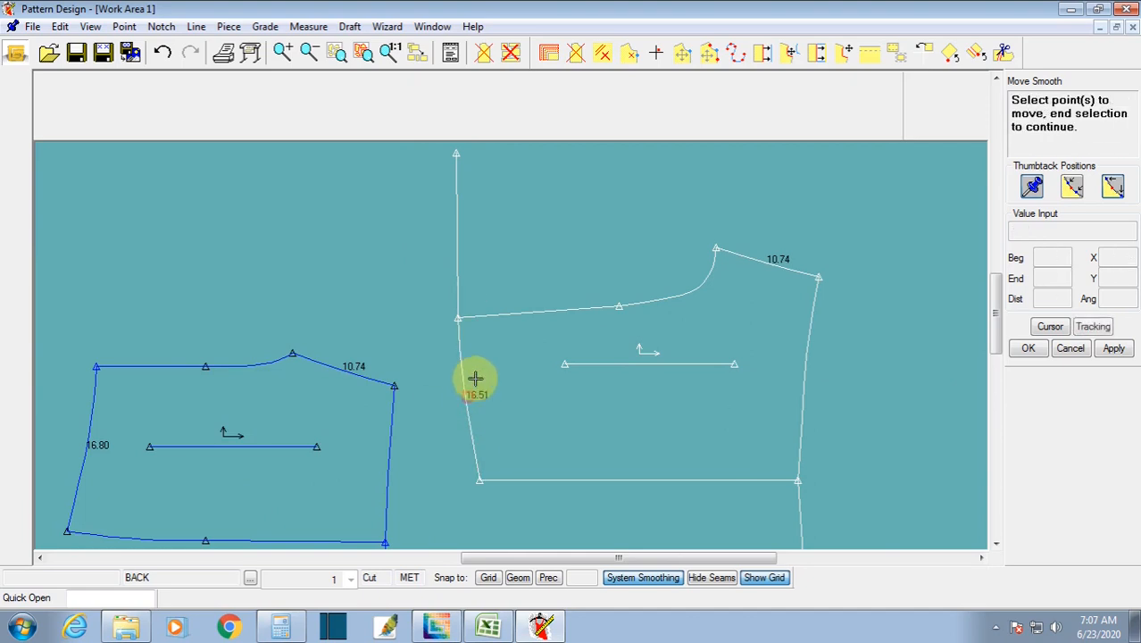
right_click(474, 376)
left_click(478, 380)
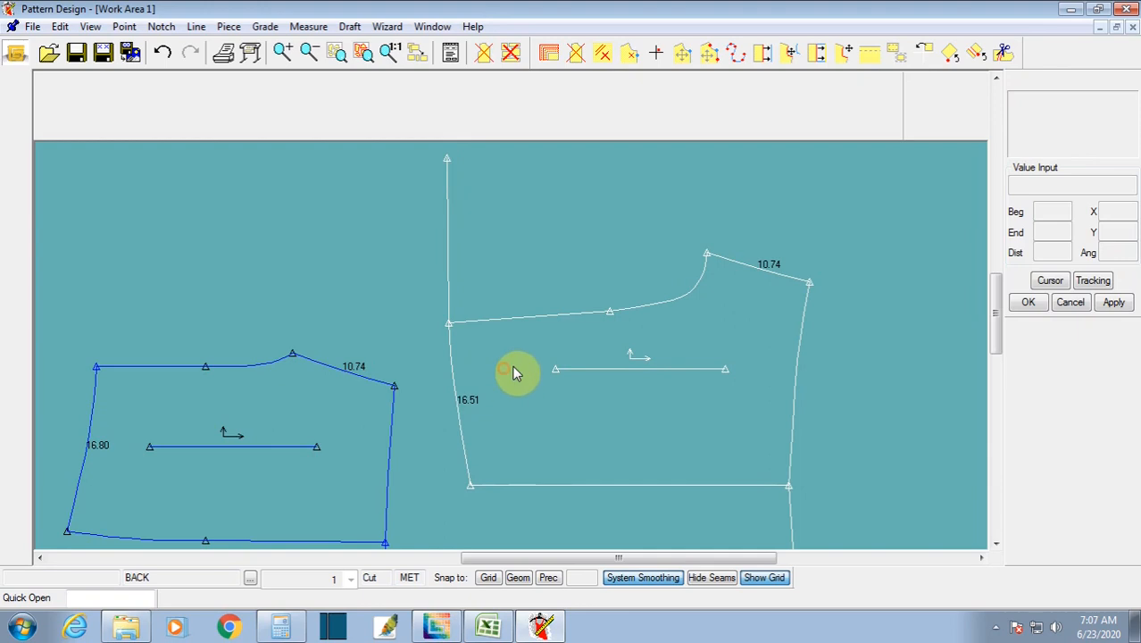
Step: Smooth the back piece's entire waist line with a smooth factor of 0.005
left_click(195, 26)
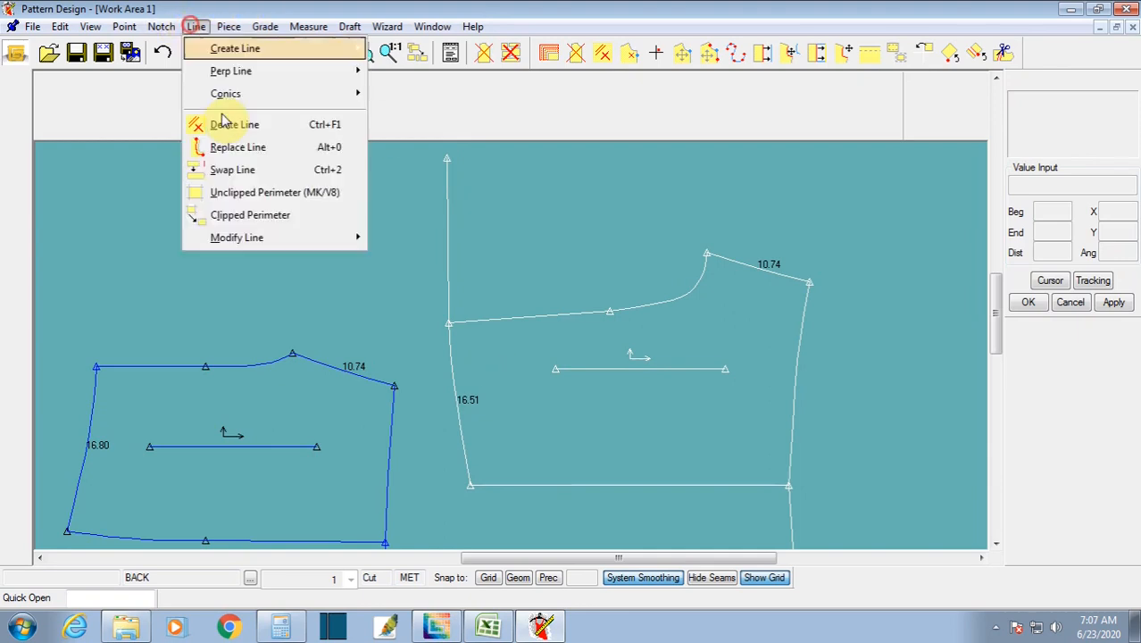
mouse_move(272, 238)
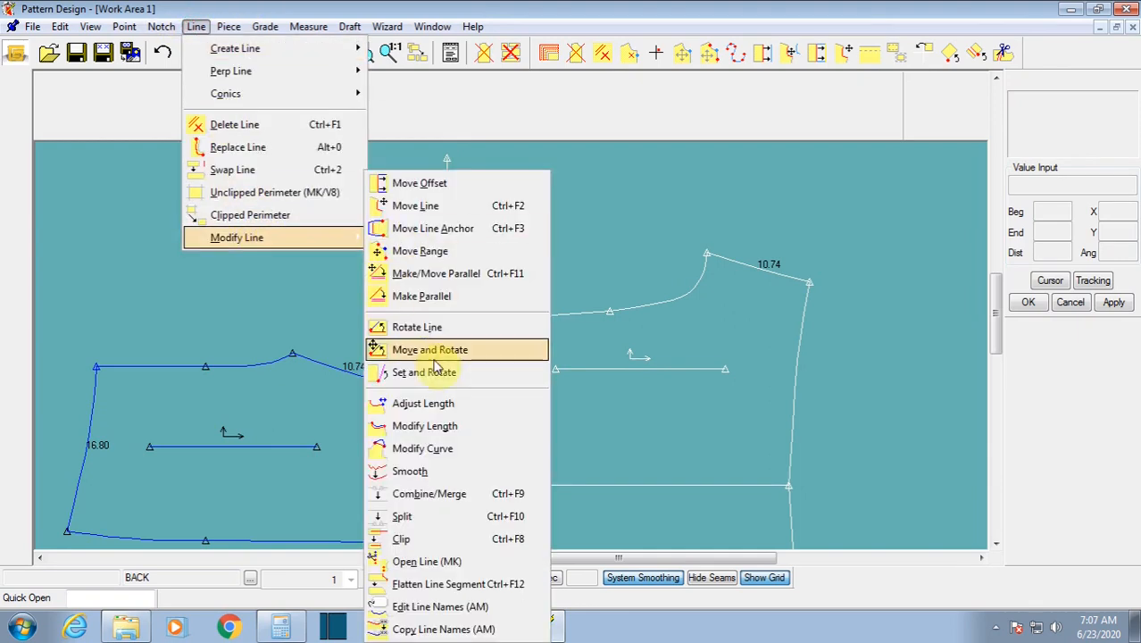
left_click(410, 471)
left_click(452, 387)
left_click(502, 386)
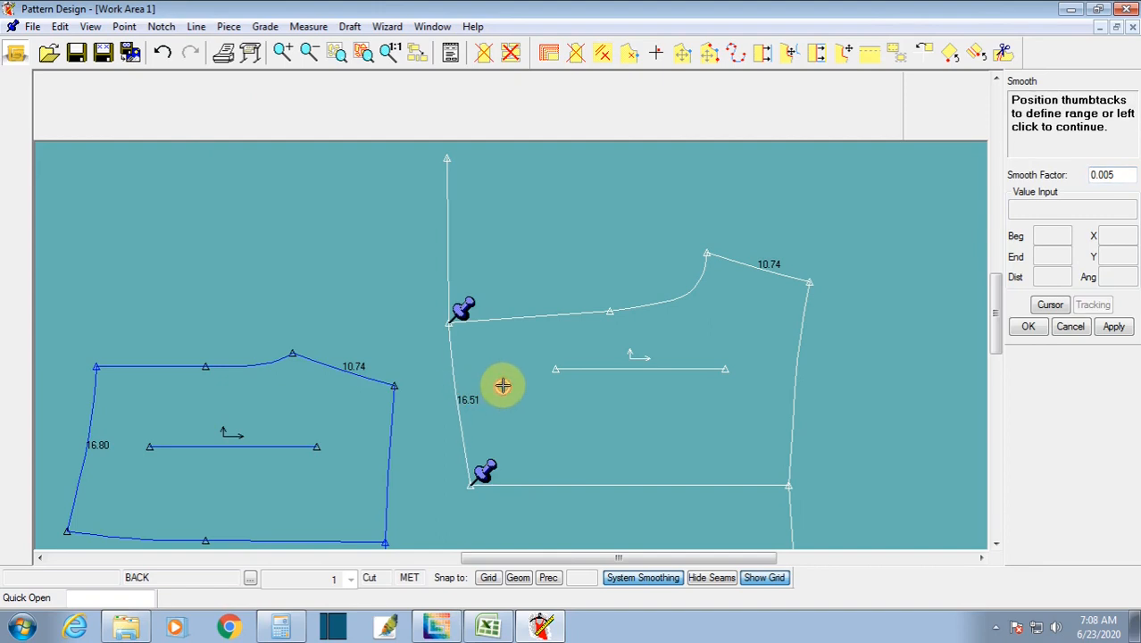
left_click(500, 395)
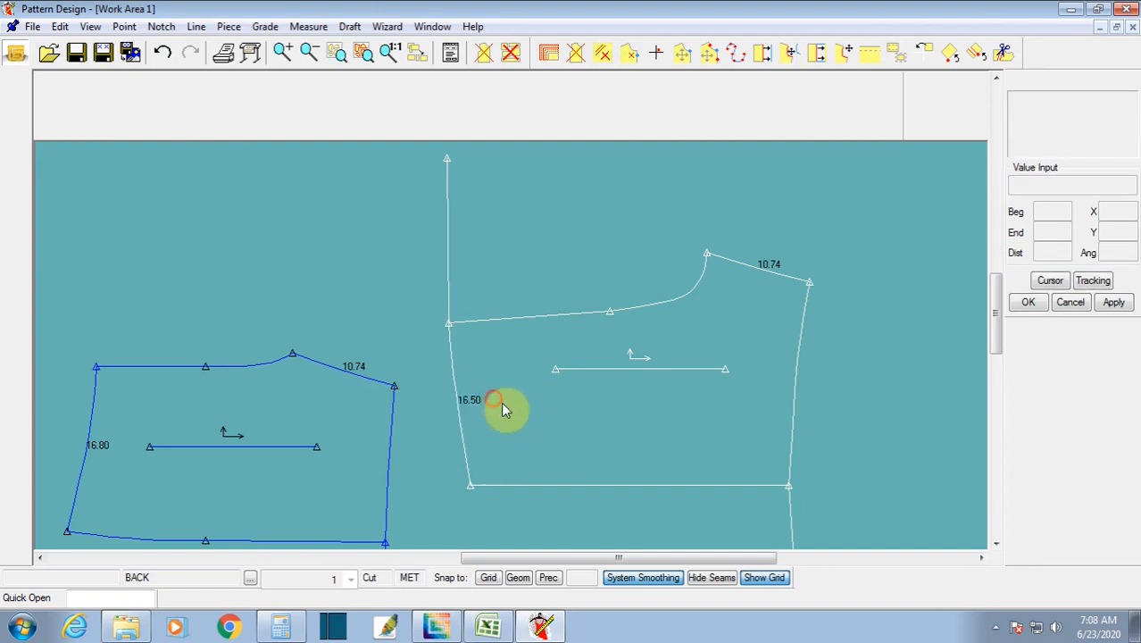
Step: Delete the mirrored waist and hem lines attached to the back and front pieces
left_click_drag(501, 402, 466, 340)
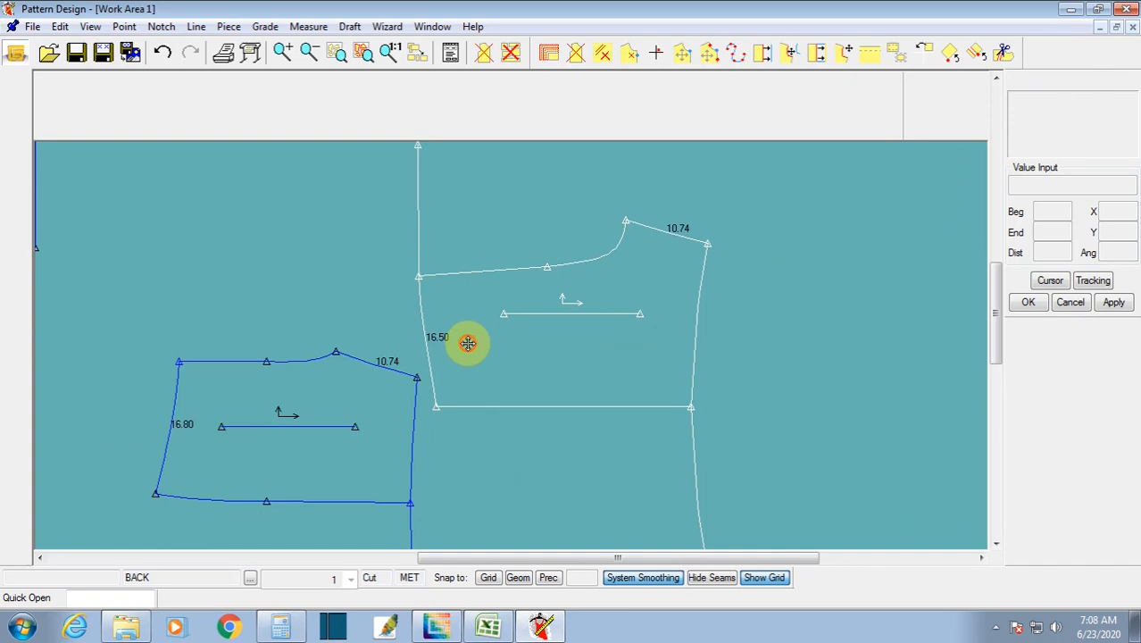
left_click(195, 27)
left_click(228, 124)
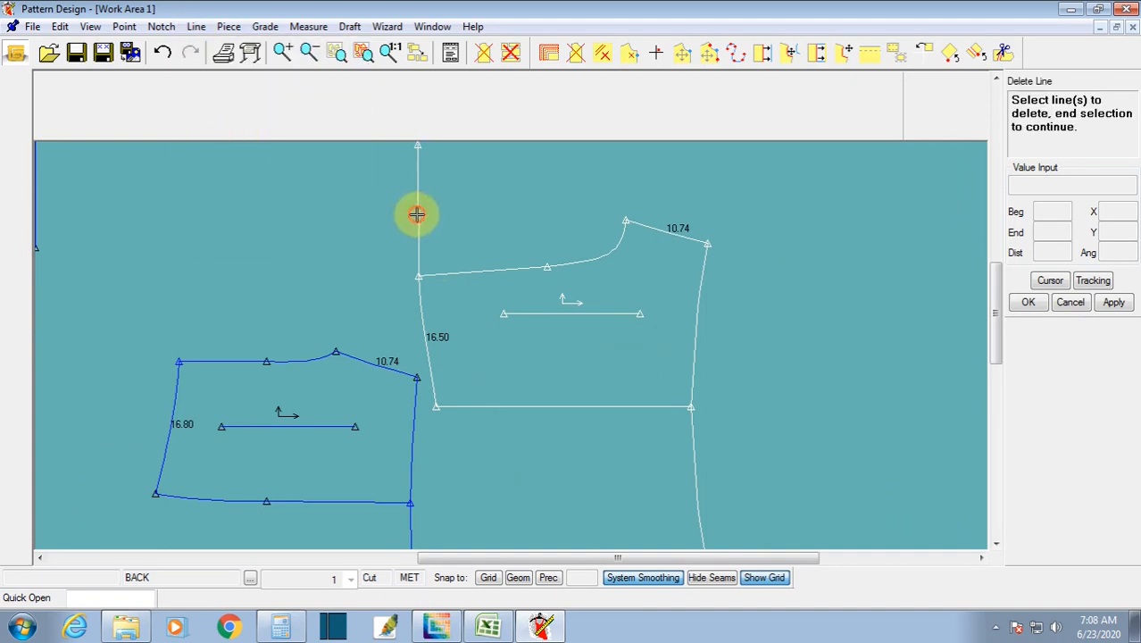
left_click(416, 214)
left_click(415, 517)
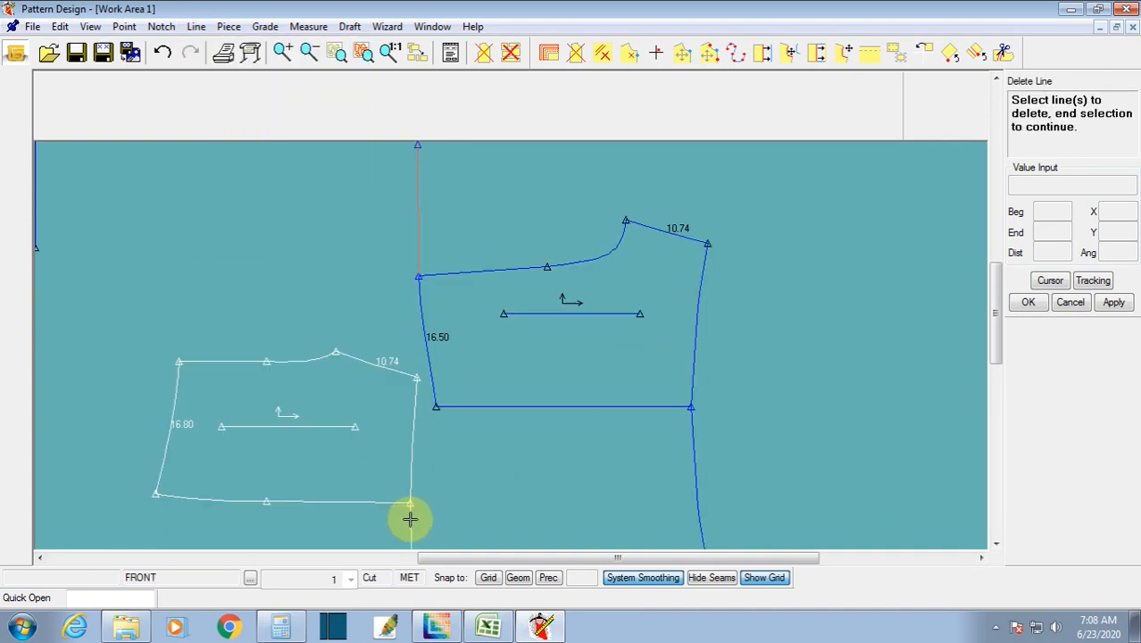
left_click(410, 520)
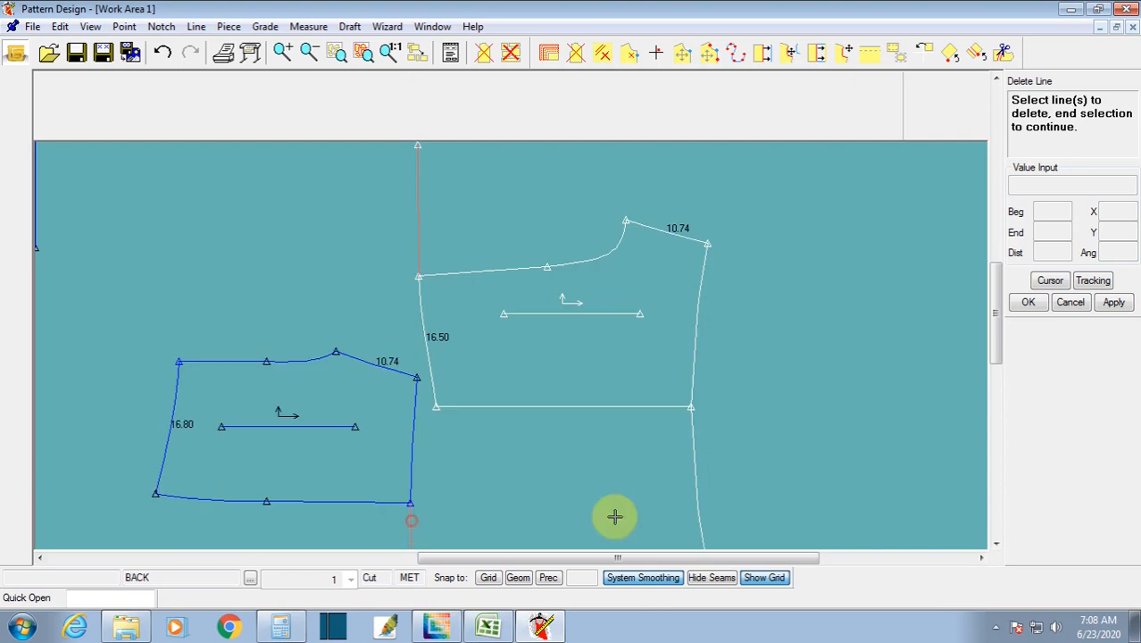
right_click(641, 461)
Step: Mirror the back piece's smoothed waist line about its center back seam to check the join at the corner
left_click(199, 26)
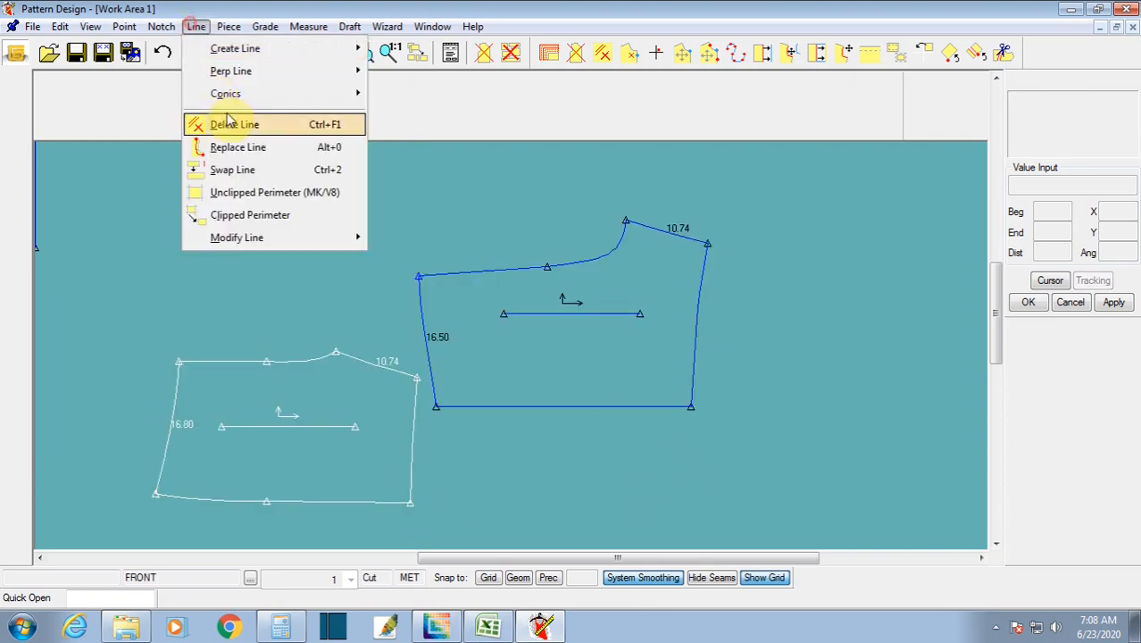
mouse_move(245, 50)
left_click(399, 193)
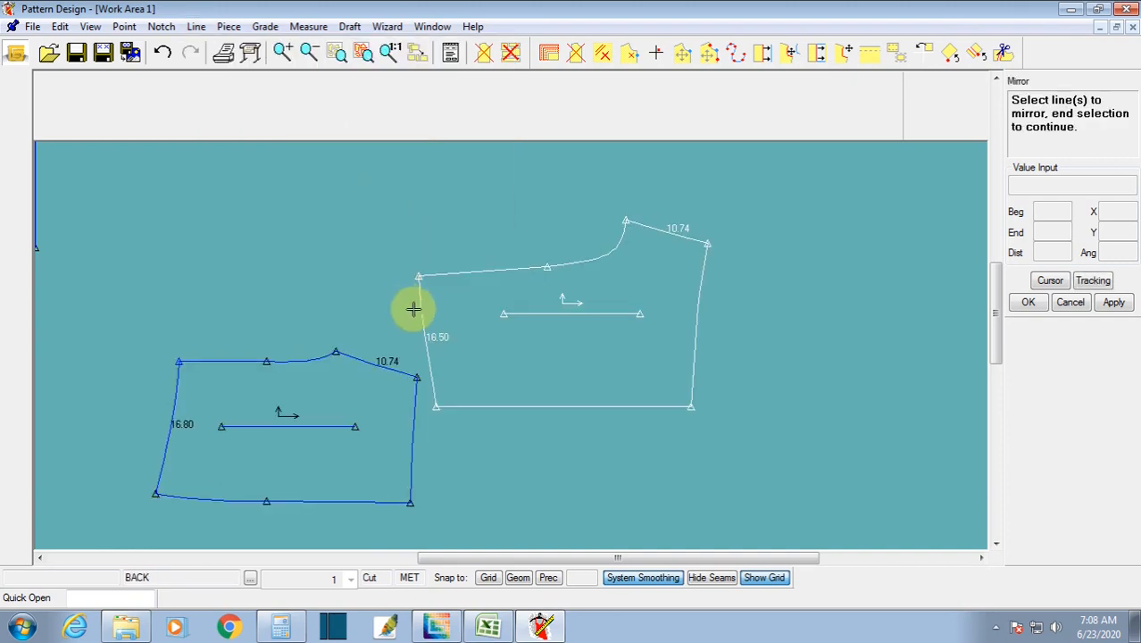
left_click(420, 301)
right_click(448, 275)
left_click(448, 273)
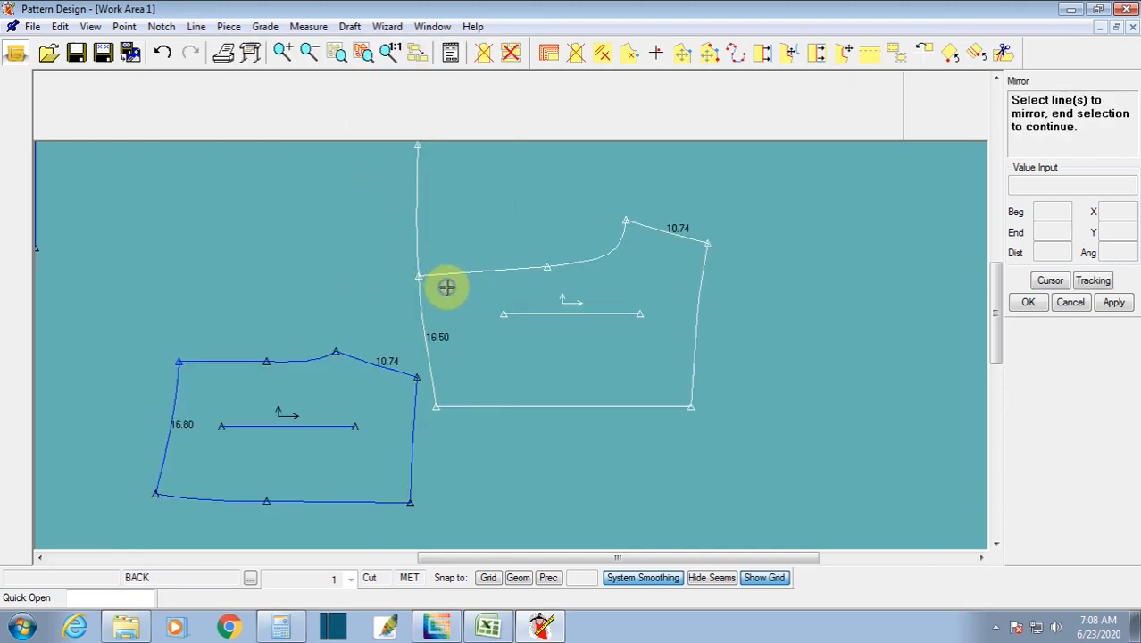
right_click(452, 295)
left_click_drag(471, 300, 494, 323)
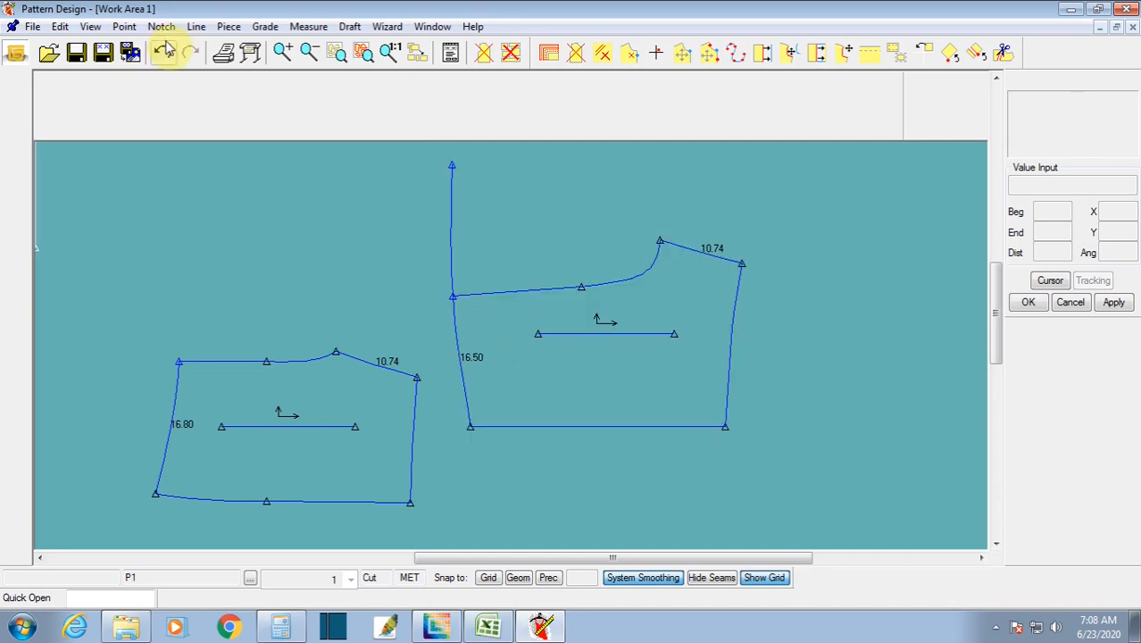
Step: Delete the mirrored waist line beyond the back piece's center back seam
left_click(196, 27)
left_click(234, 124)
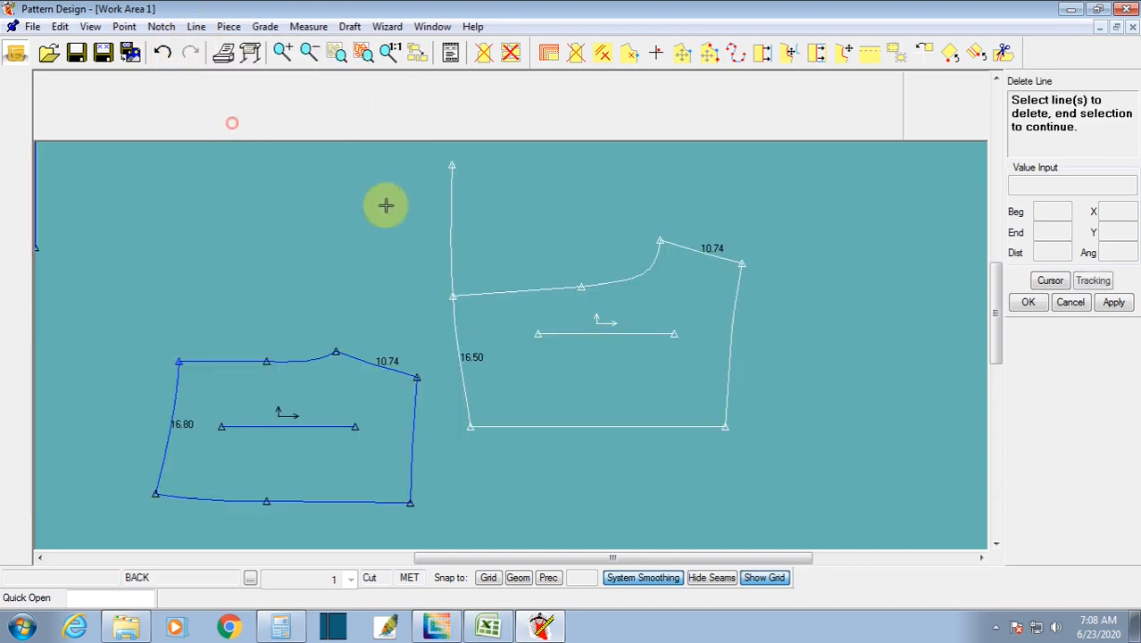
left_click(451, 232)
right_click(407, 234)
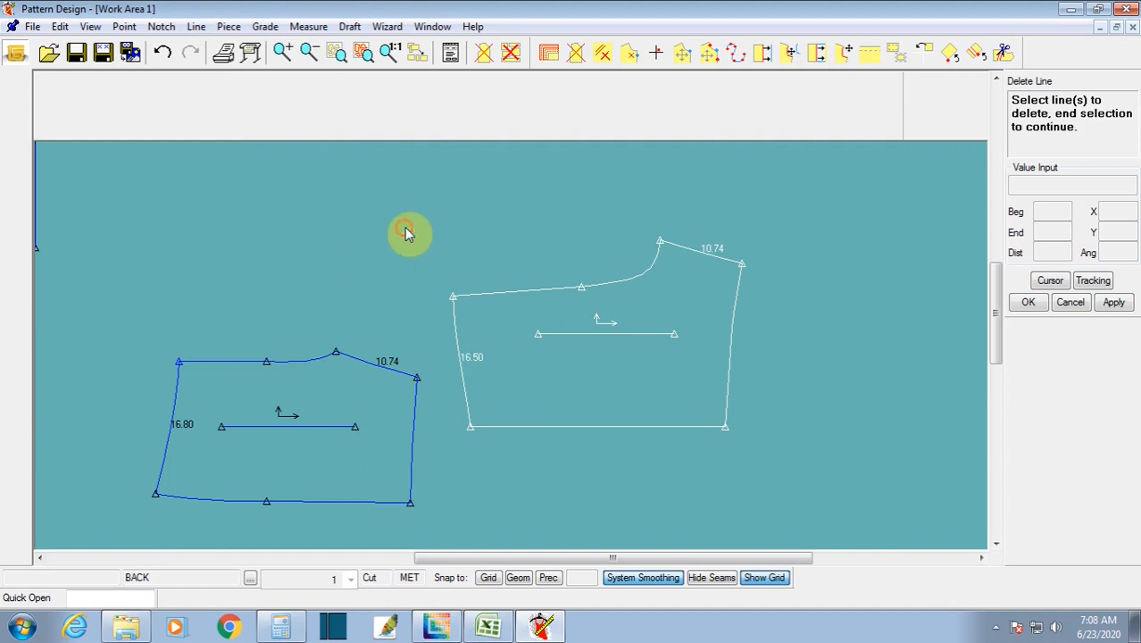
Step: Place the front piece directly beneath the back piece with their hem sides roughly lined up
left_click(299, 420)
left_click(299, 419)
scroll(362, 409, "down", 1)
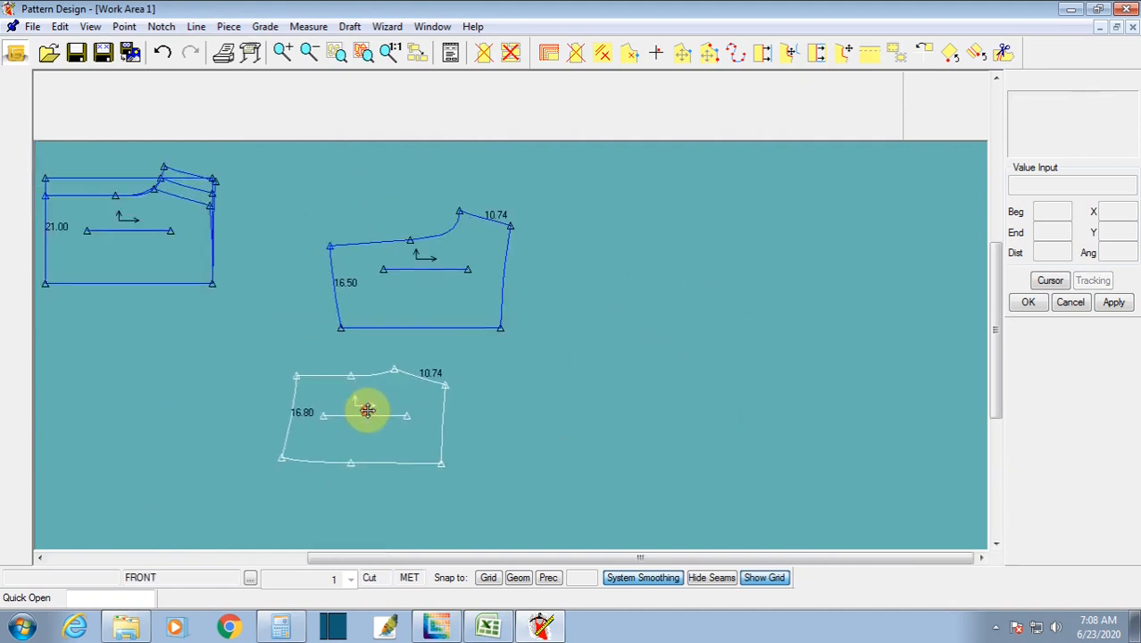
left_click(427, 395)
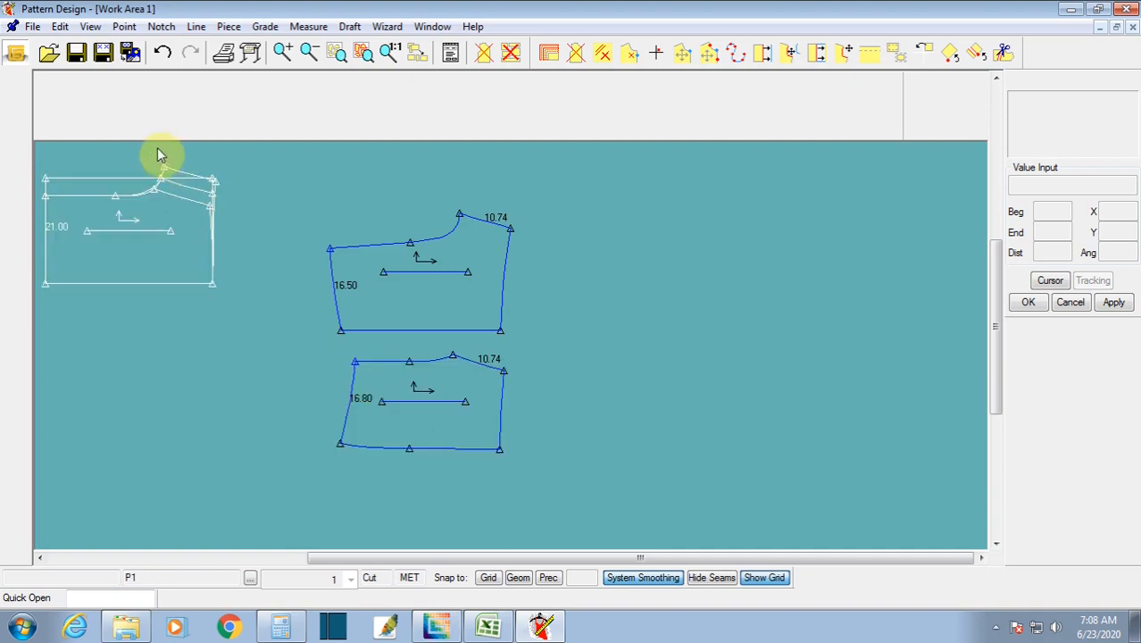
left_click(103, 53)
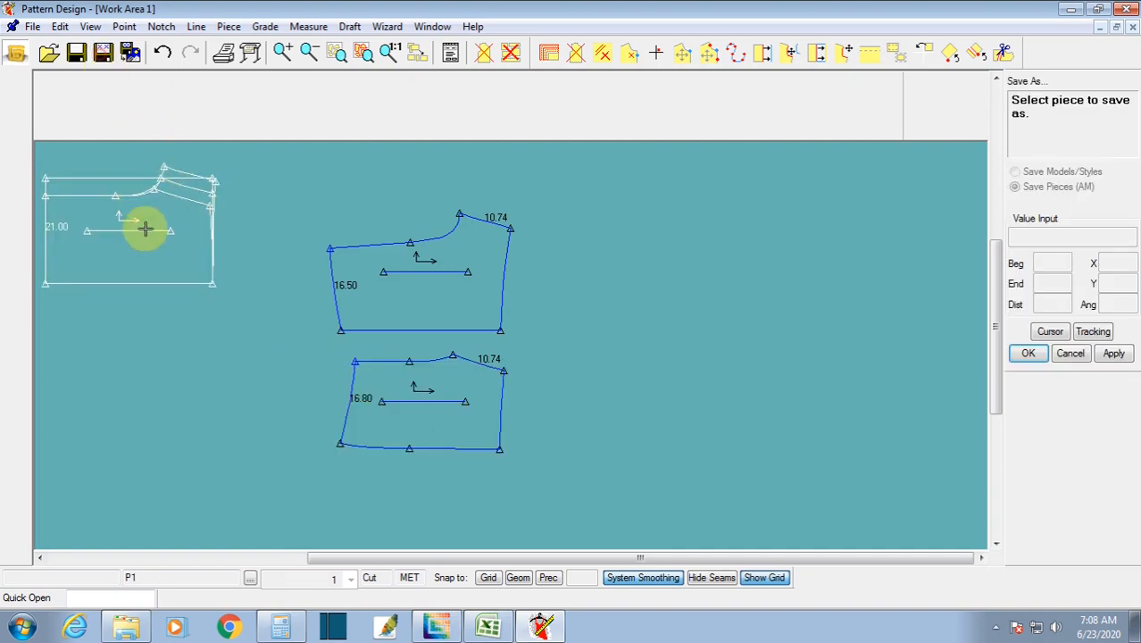
right_click(264, 231)
left_click(250, 240)
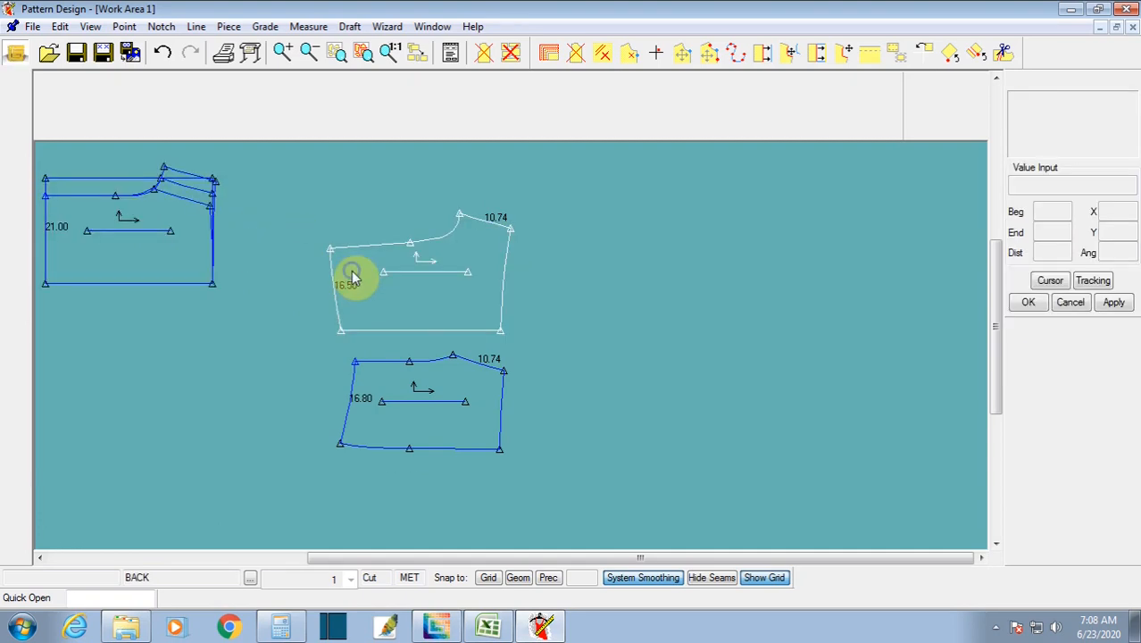
Step: Edit the back piece's information and rename the piece 2222-BACK
right_click(352, 277)
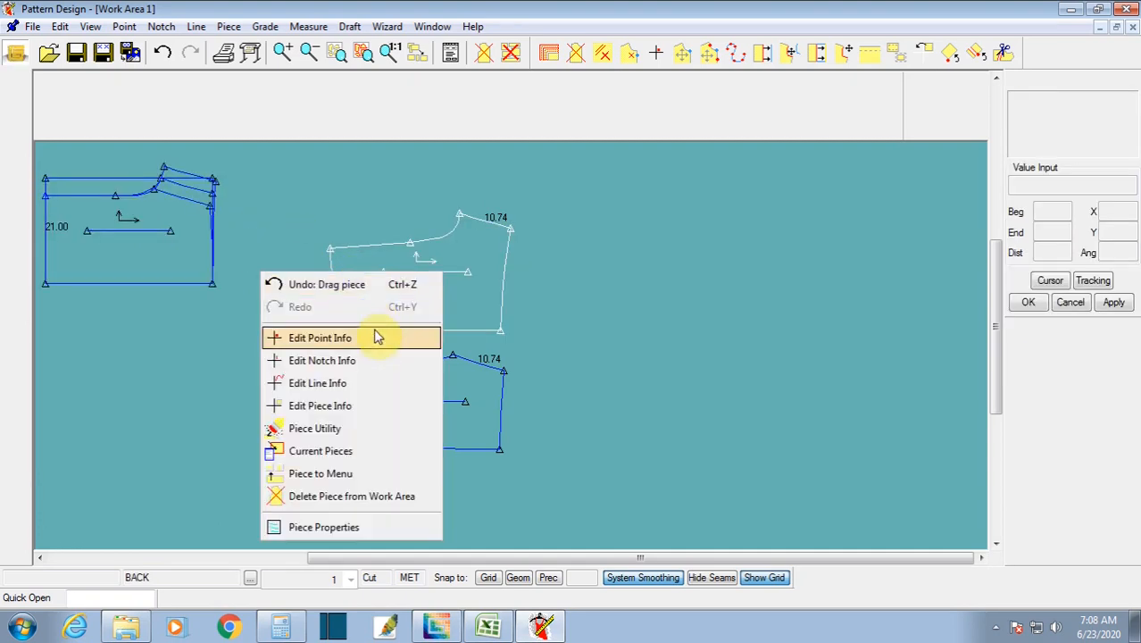
left_click(337, 406)
left_click_drag(510, 143, 668, 165)
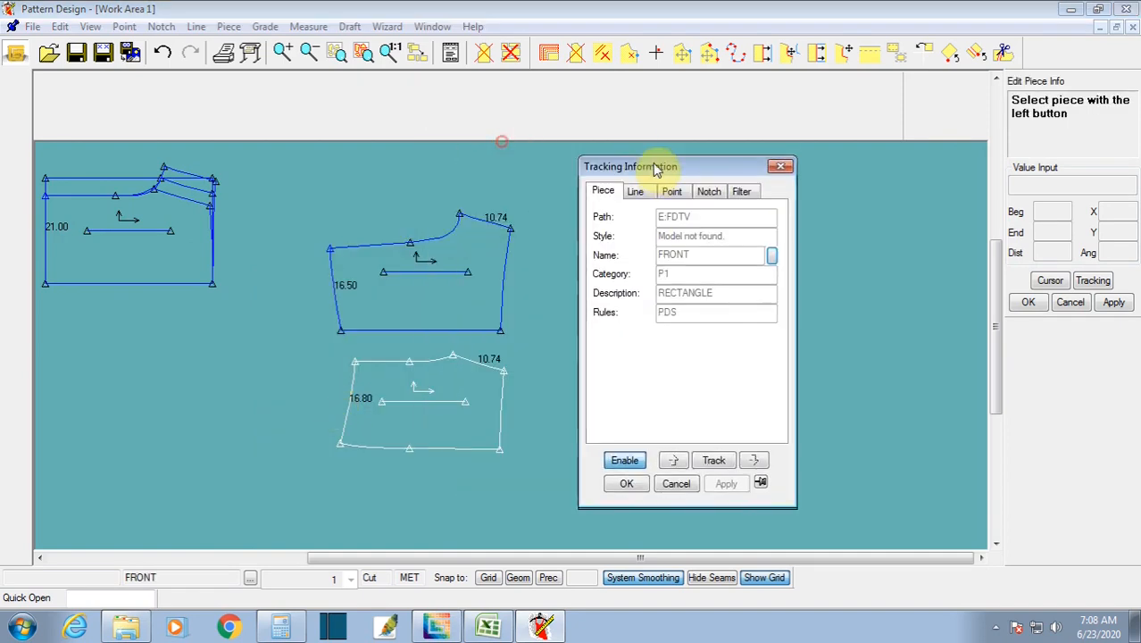
left_click(754, 455)
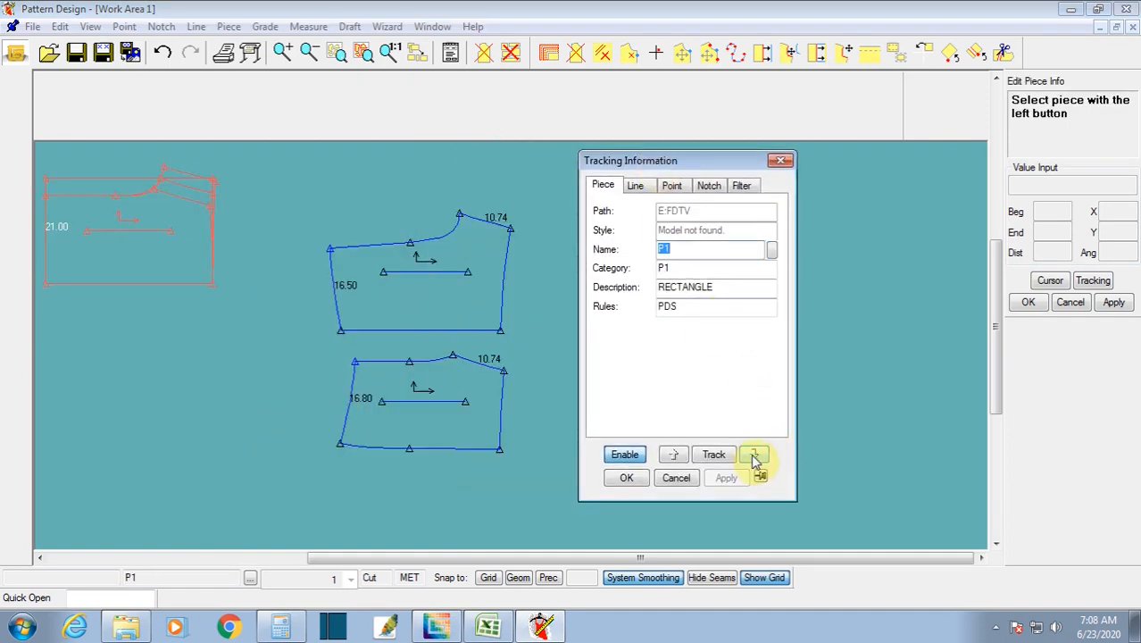
left_click(755, 455)
left_click(687, 252)
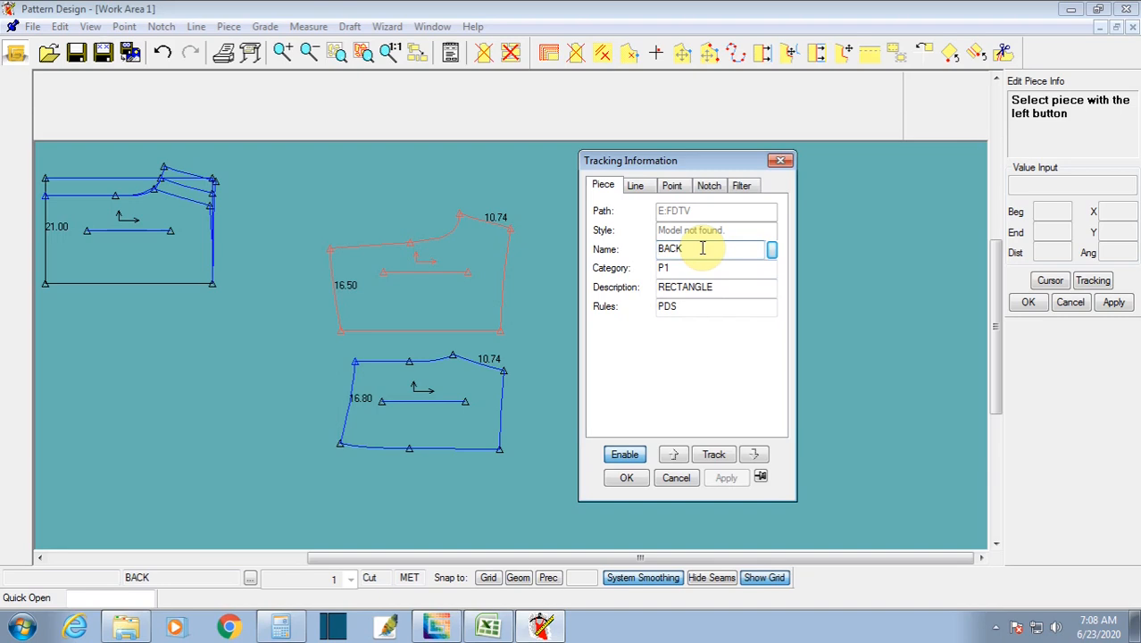
key("Home")
type("2")
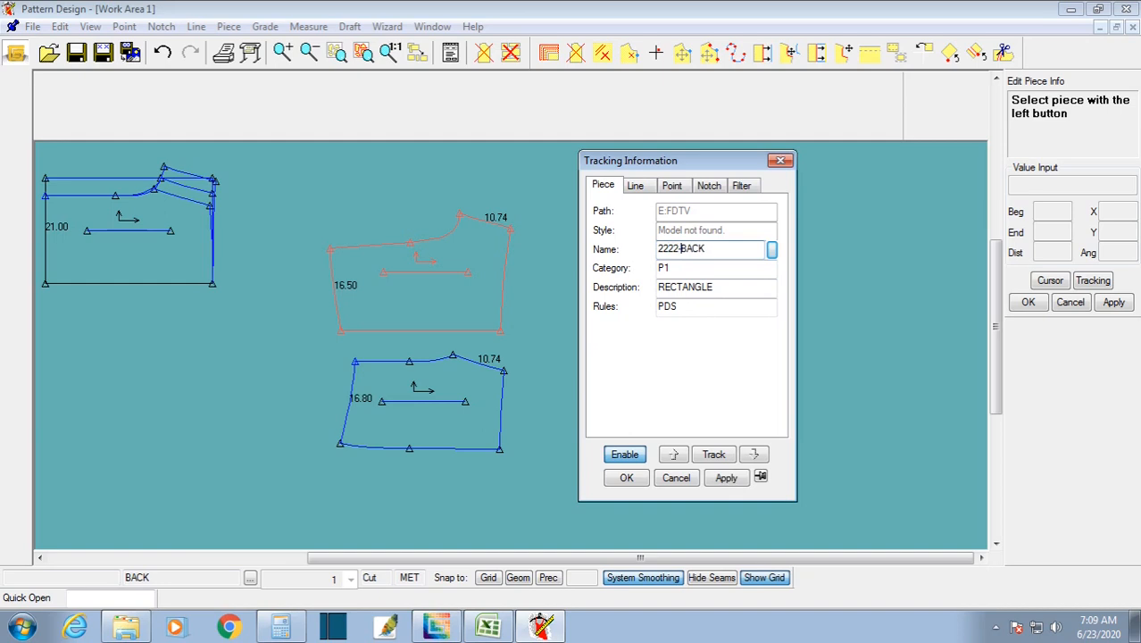
Step: Set the back piece's category to BACK
left_click(692, 257)
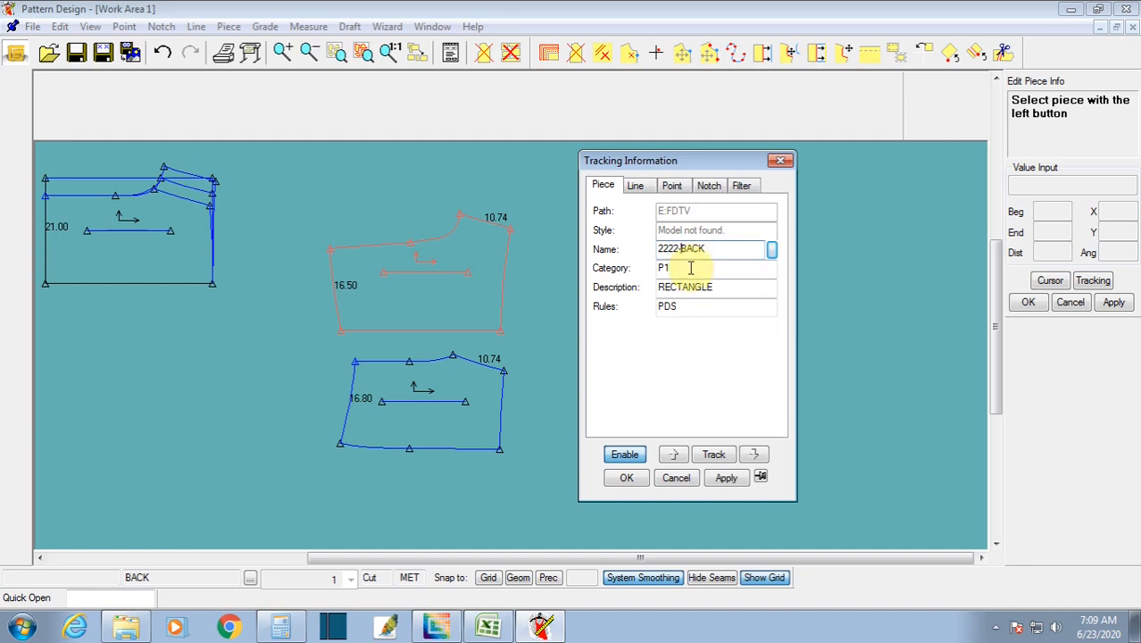
double_click(689, 268)
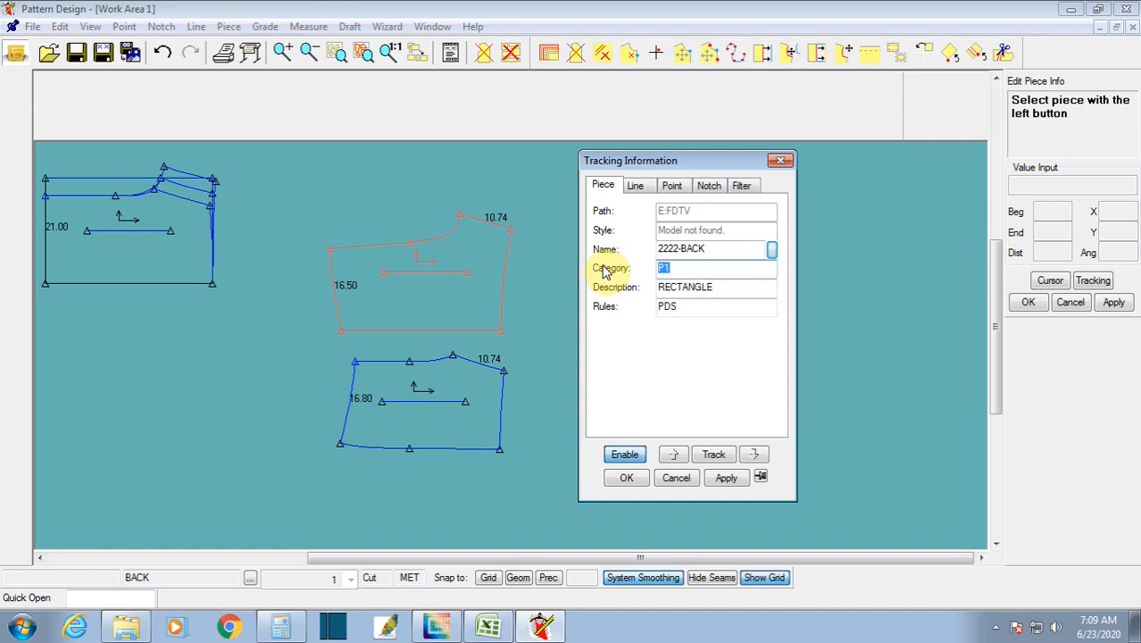
type("BACK")
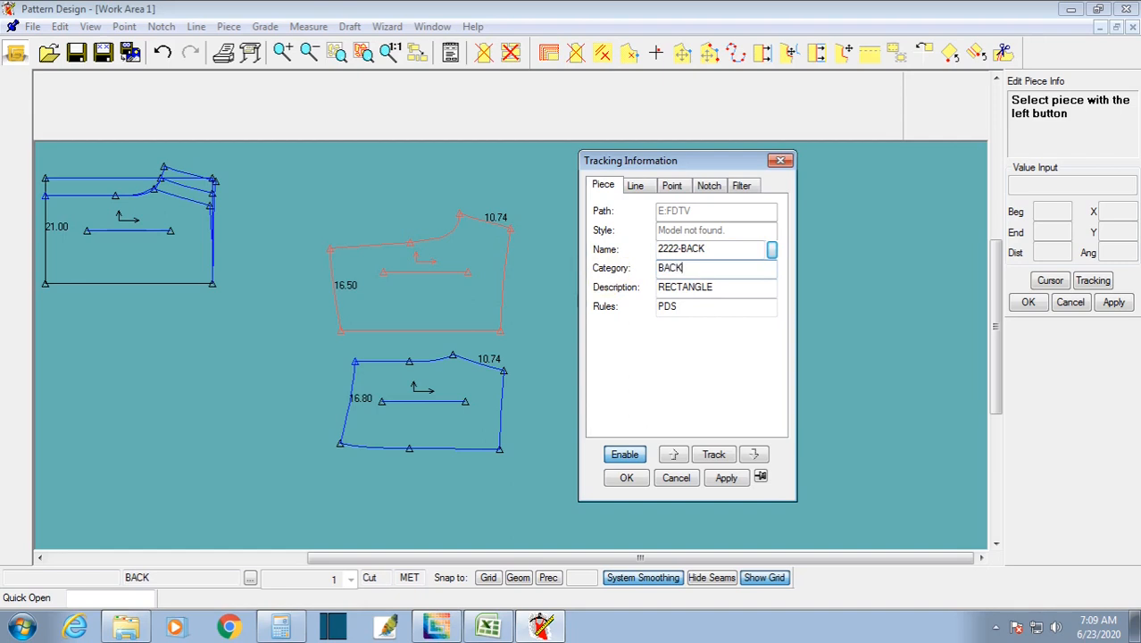
Step: Set the back piece's description to 1X2 and apply the edited piece information
left_click_drag(665, 287, 721, 286)
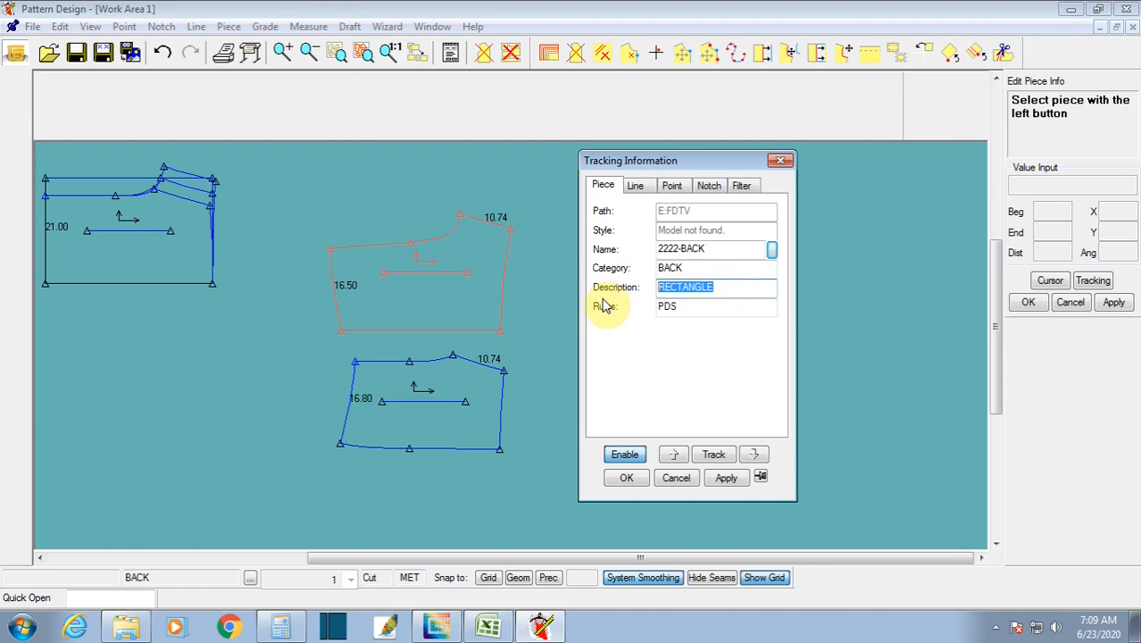
type("1")
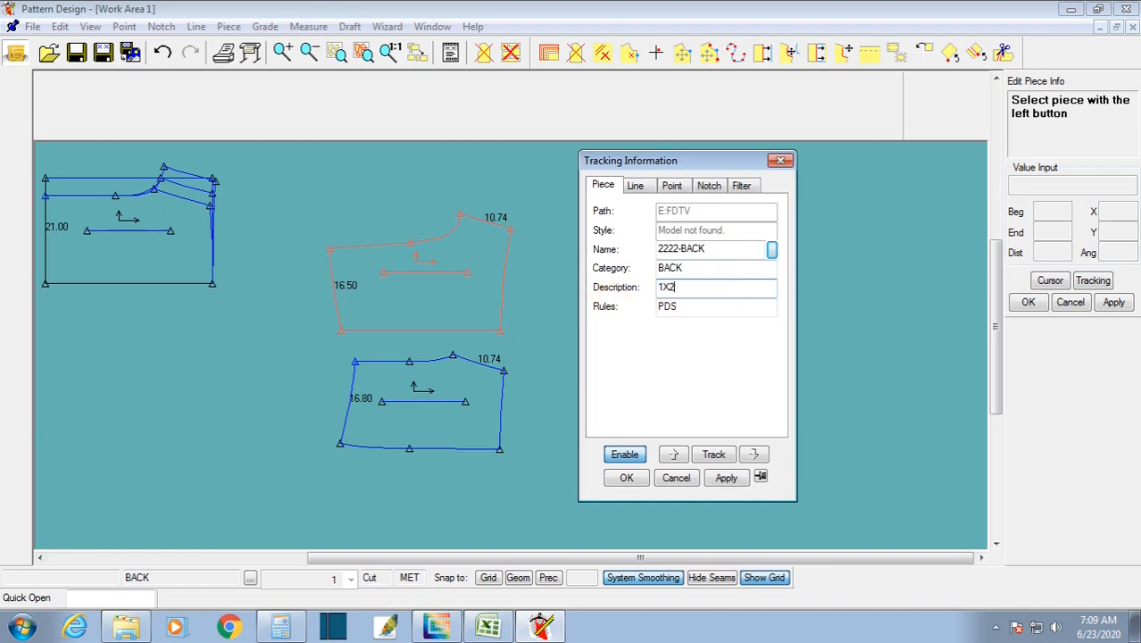
type("X2")
key("Return")
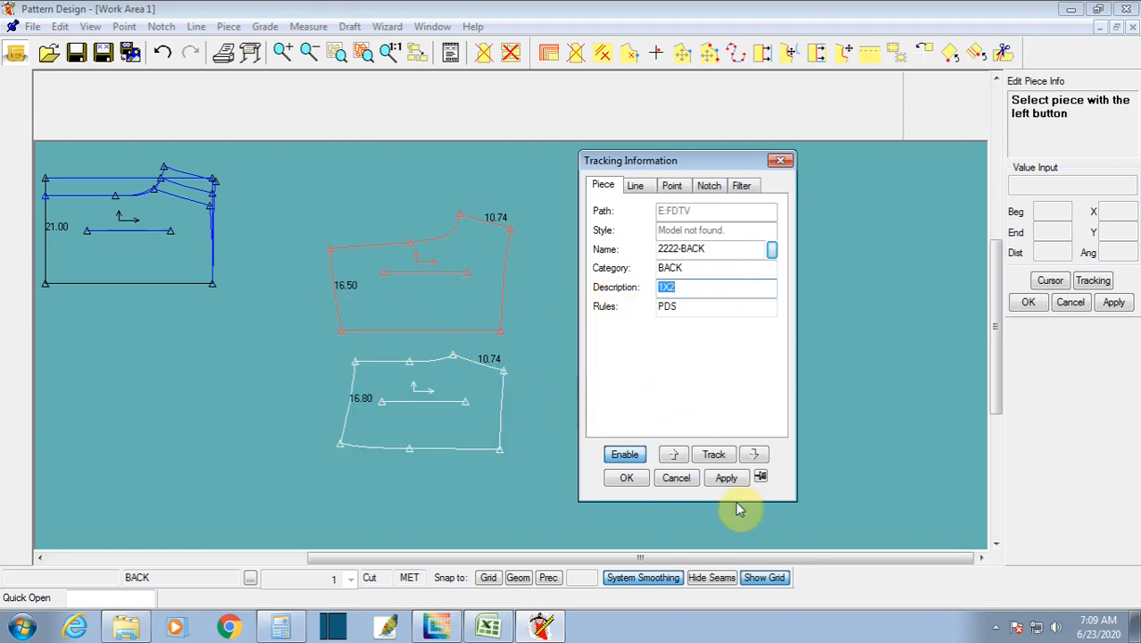
left_click(741, 479)
Step: Switch to the front piece's information, rename the piece 2222-FRONT and set its category to FRONT
left_click(755, 456)
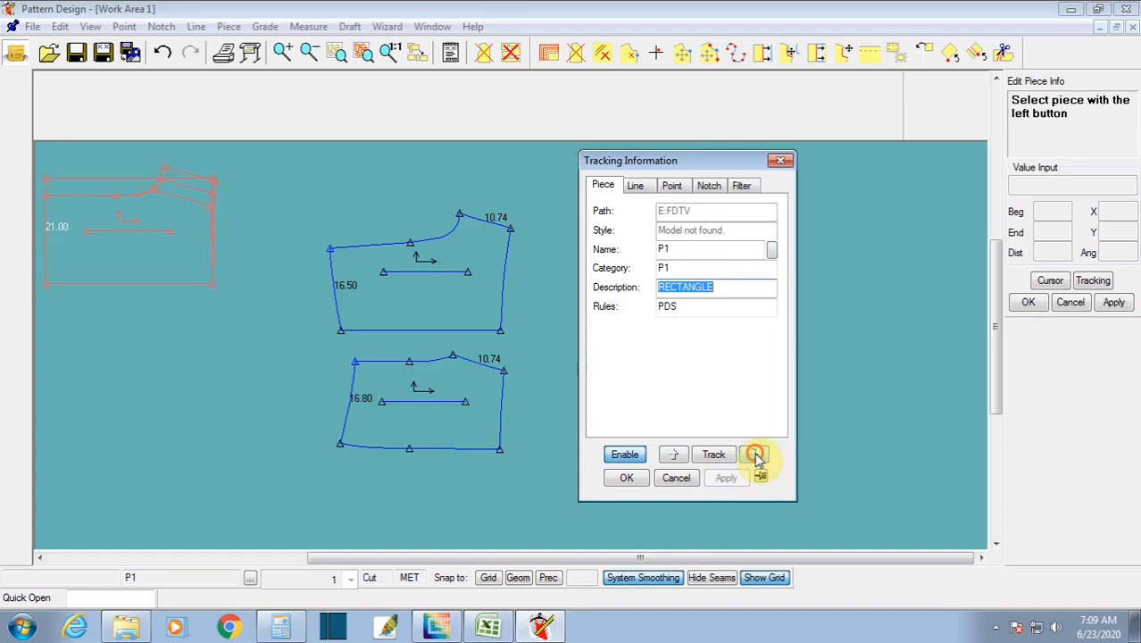
left_click(660, 248)
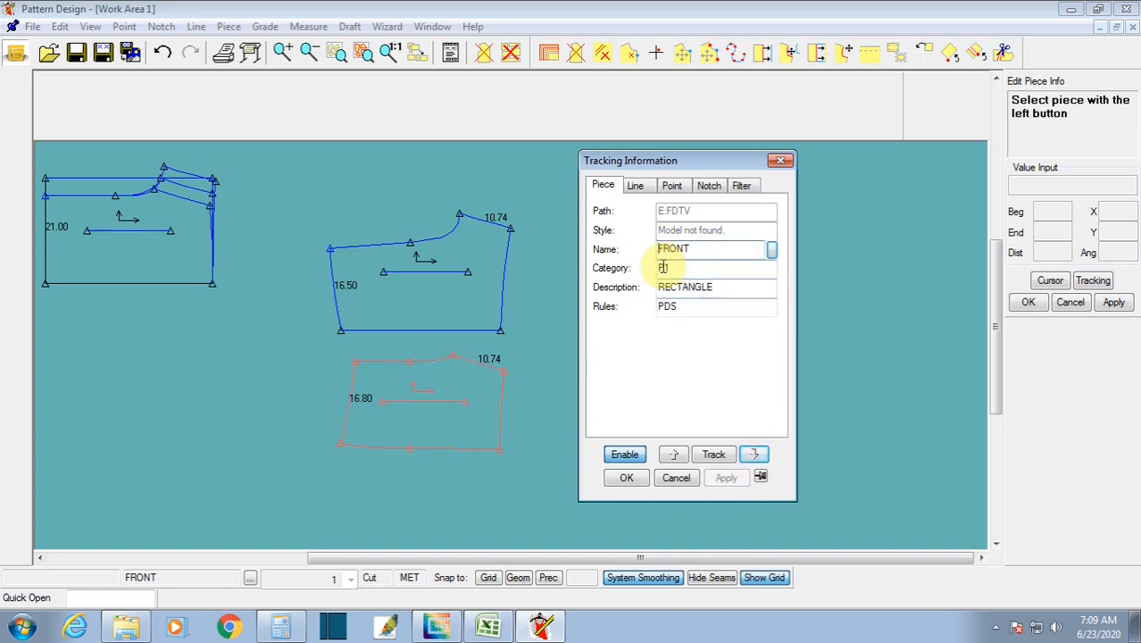
type("2222-")
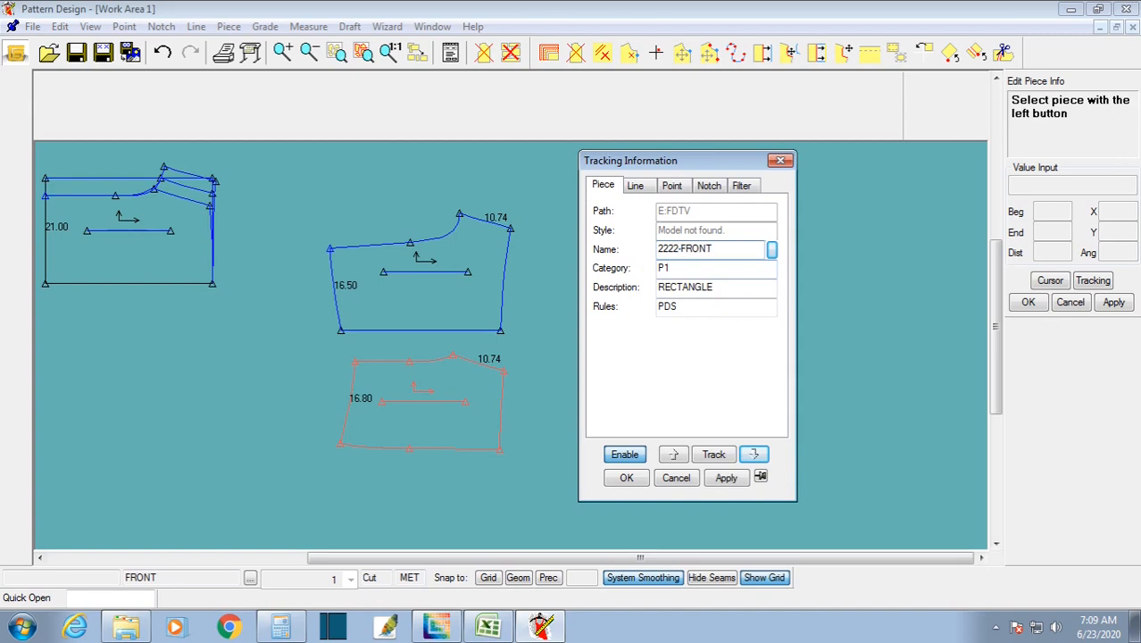
double_click(666, 268)
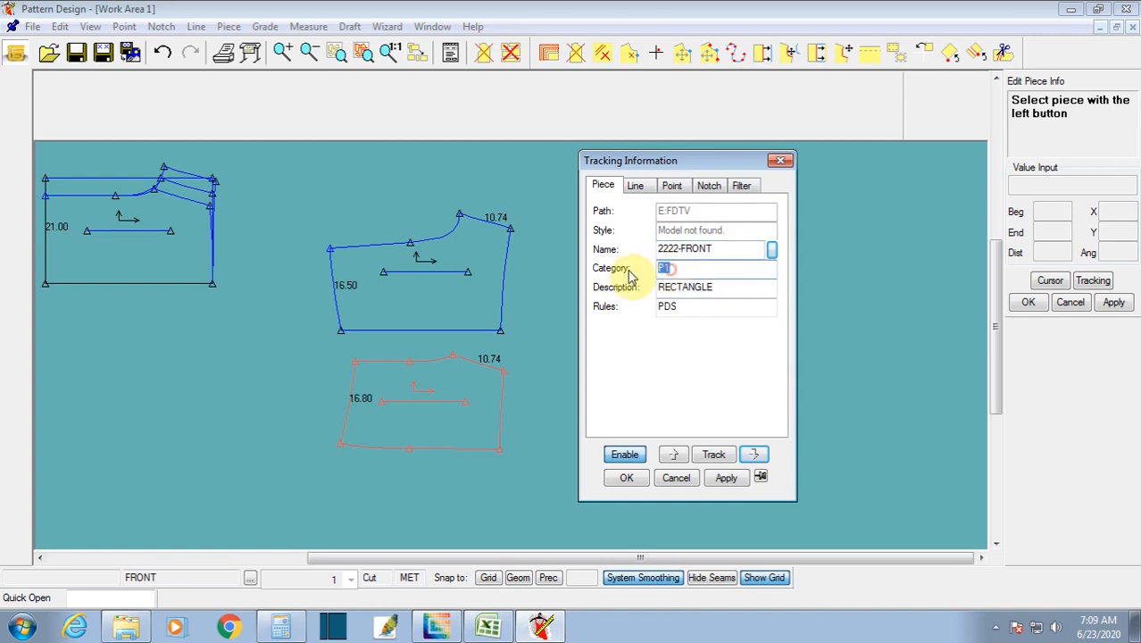
type("FRO")
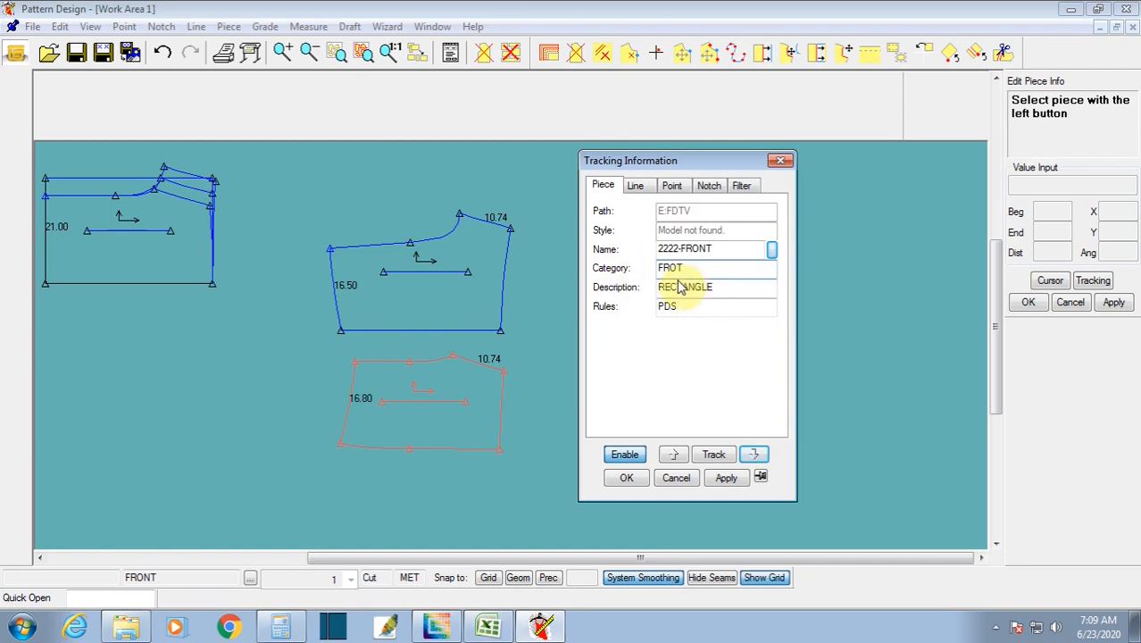
left_click(694, 304)
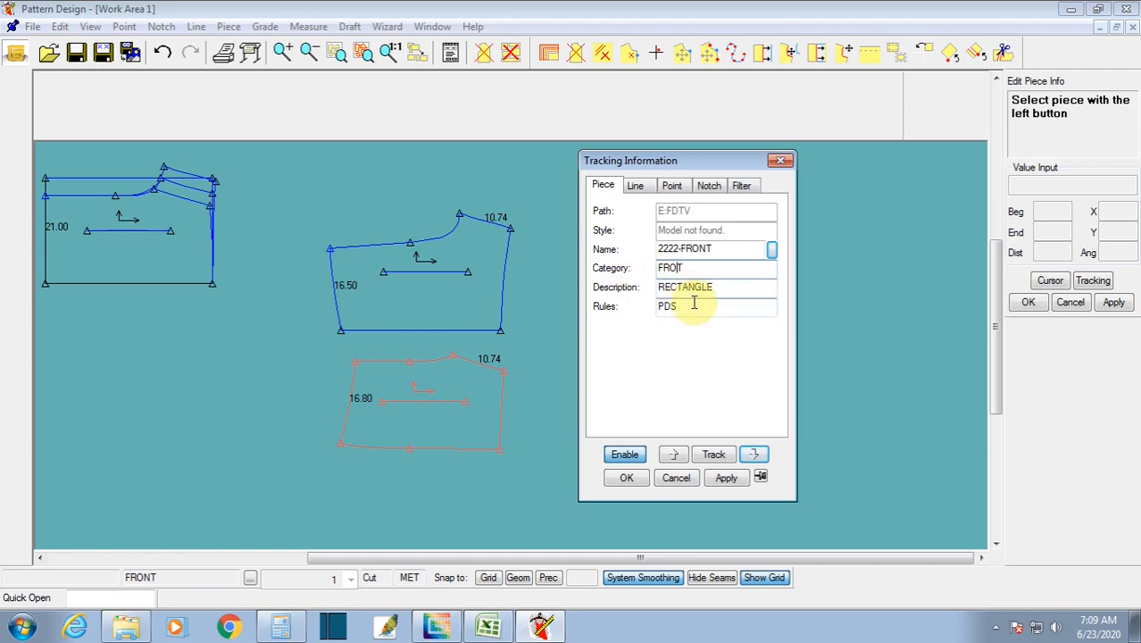
type("NT")
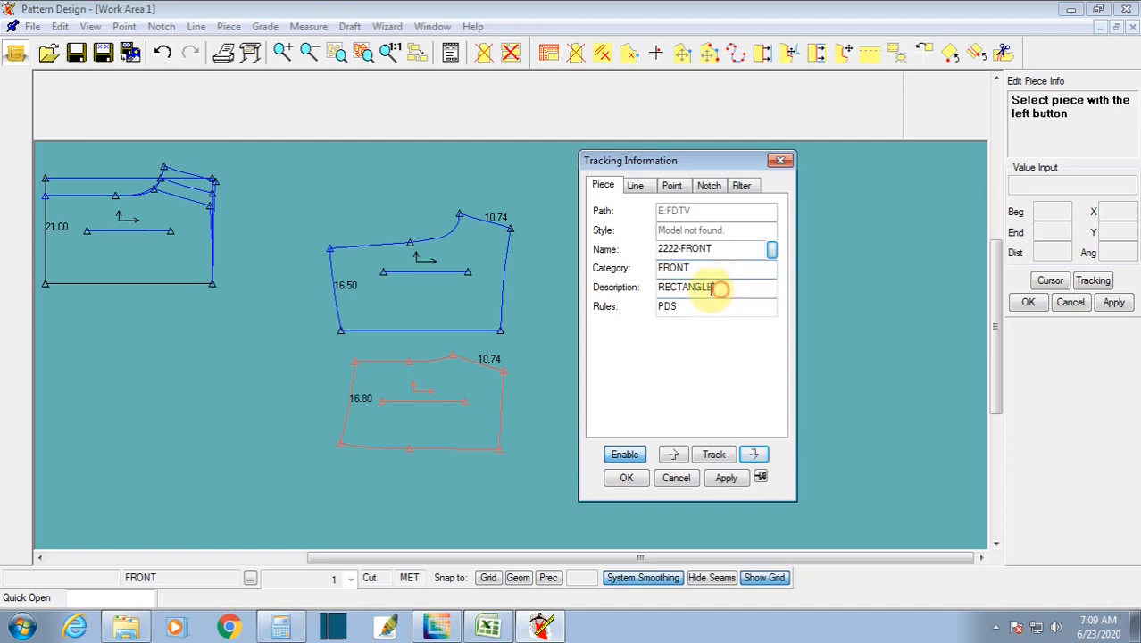
Step: Set the front piece's description to 1X2, apply the edits and finish editing the piece information
left_click_drag(721, 288, 605, 284)
type("1X2")
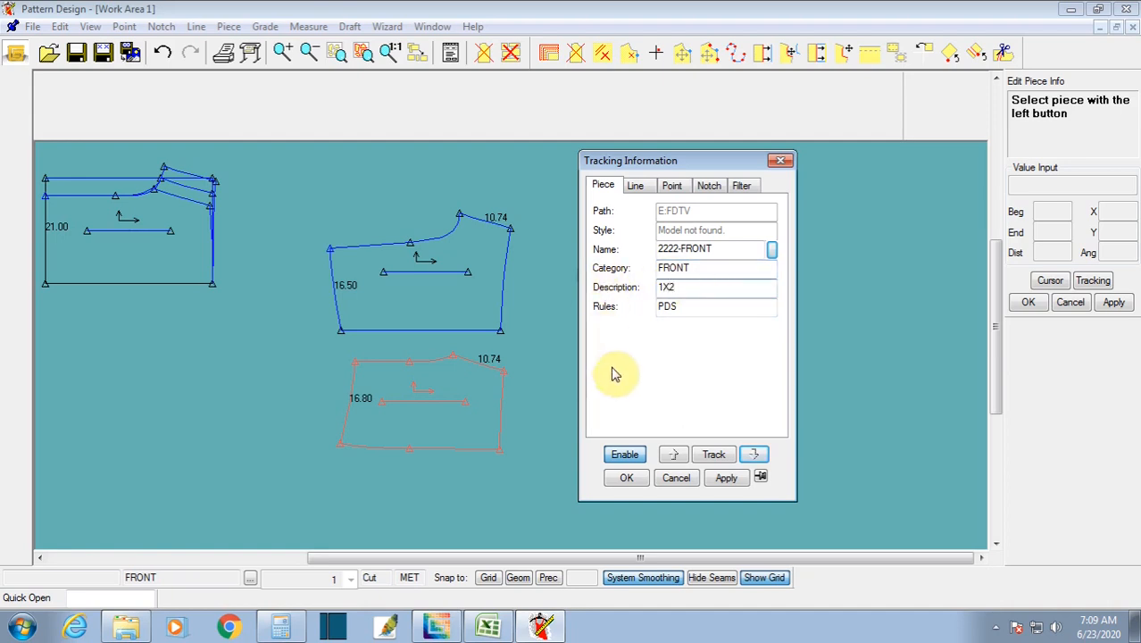
left_click(723, 478)
left_click(630, 478)
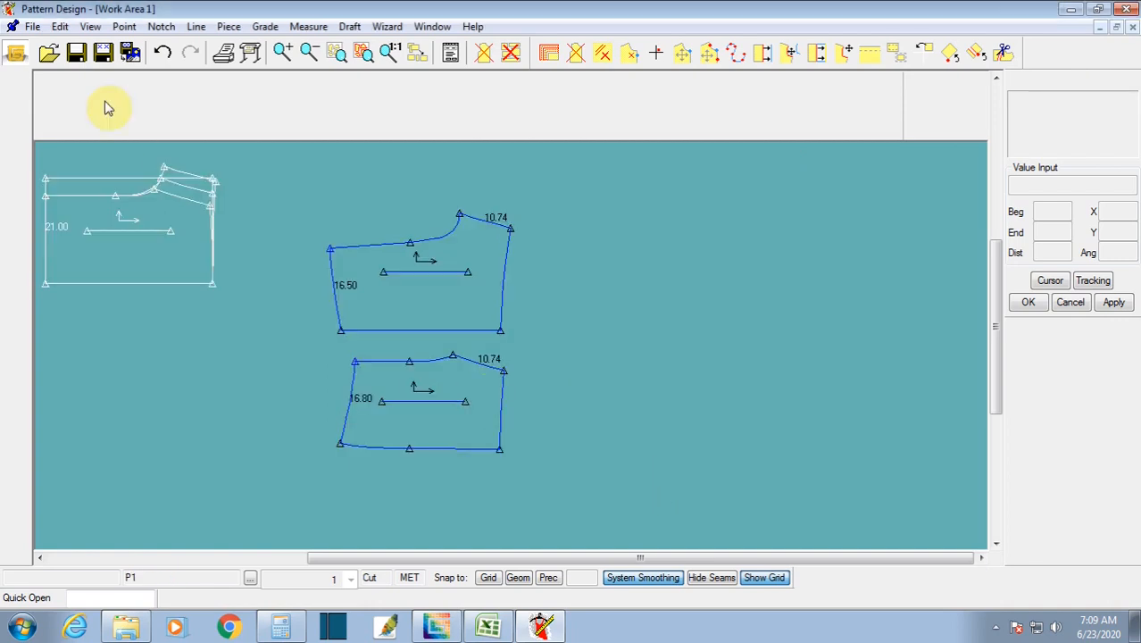
Step: Save the 2222-BACK and 2222-FRONT pieces together, leaving the original draft rectangle P1 out of the selection
left_click(79, 55)
left_click(497, 294)
left_click(455, 369)
right_click(453, 369)
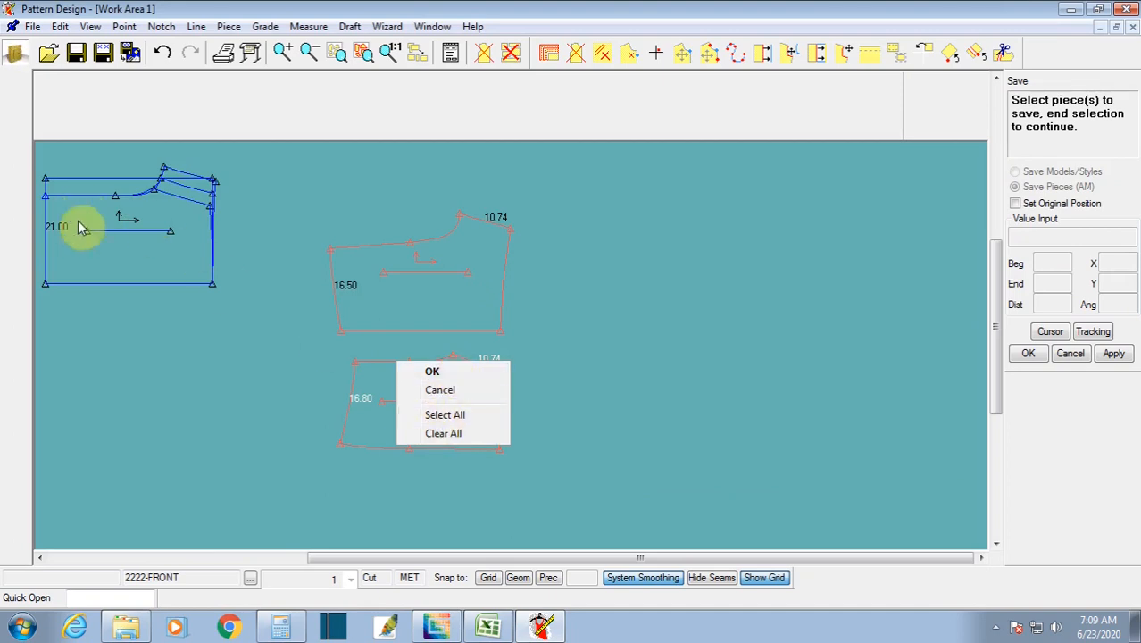
left_click(435, 373)
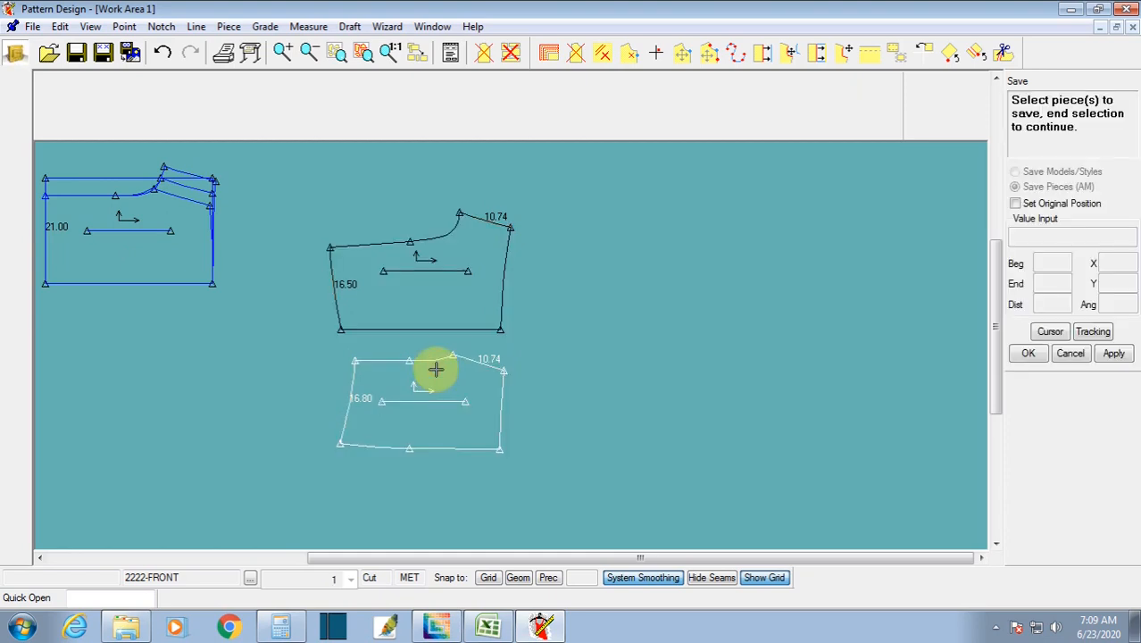
Step: Clear the work area by returning the front piece, back piece and draft rectangle P1 to the piece icon bar
right_click(435, 377)
left_click(406, 302)
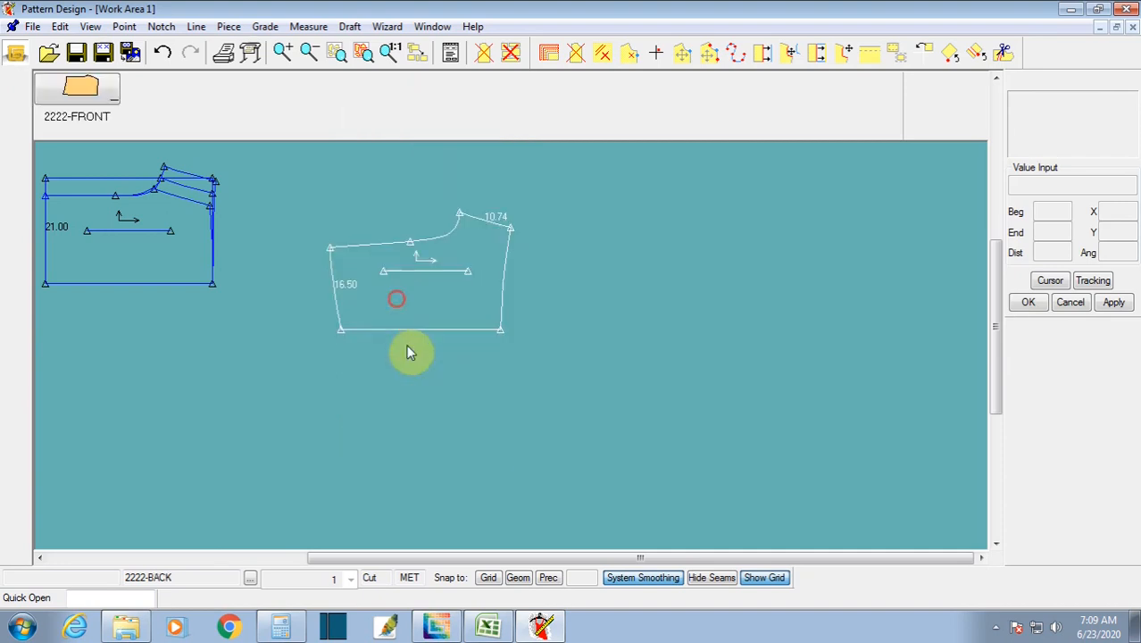
right_click(448, 281)
left_click(438, 482)
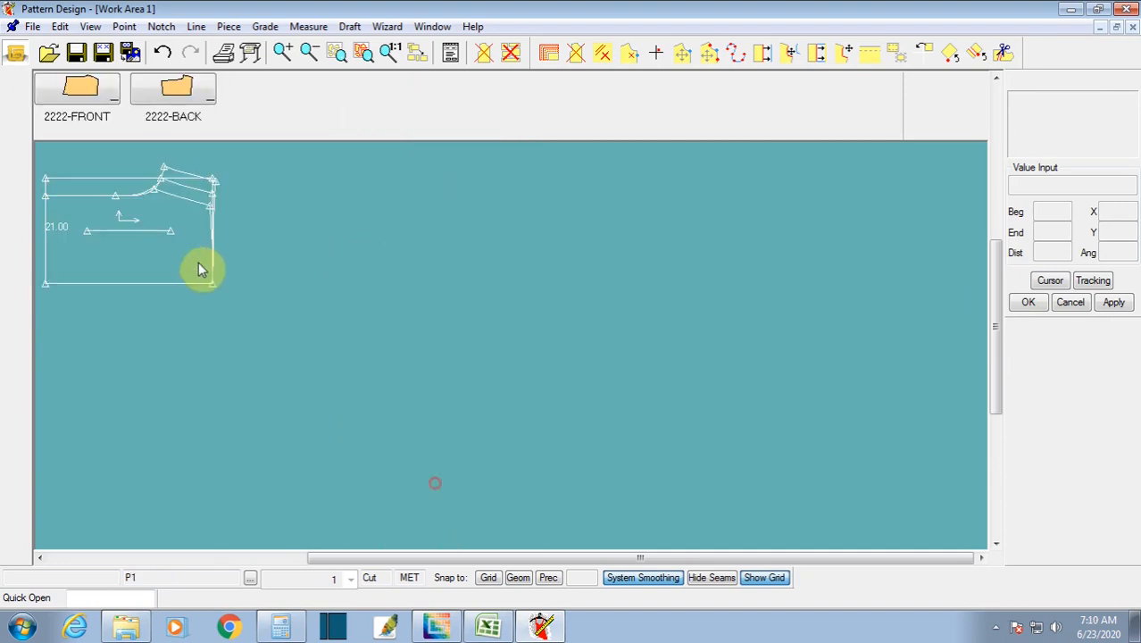
right_click(199, 269)
left_click(193, 466)
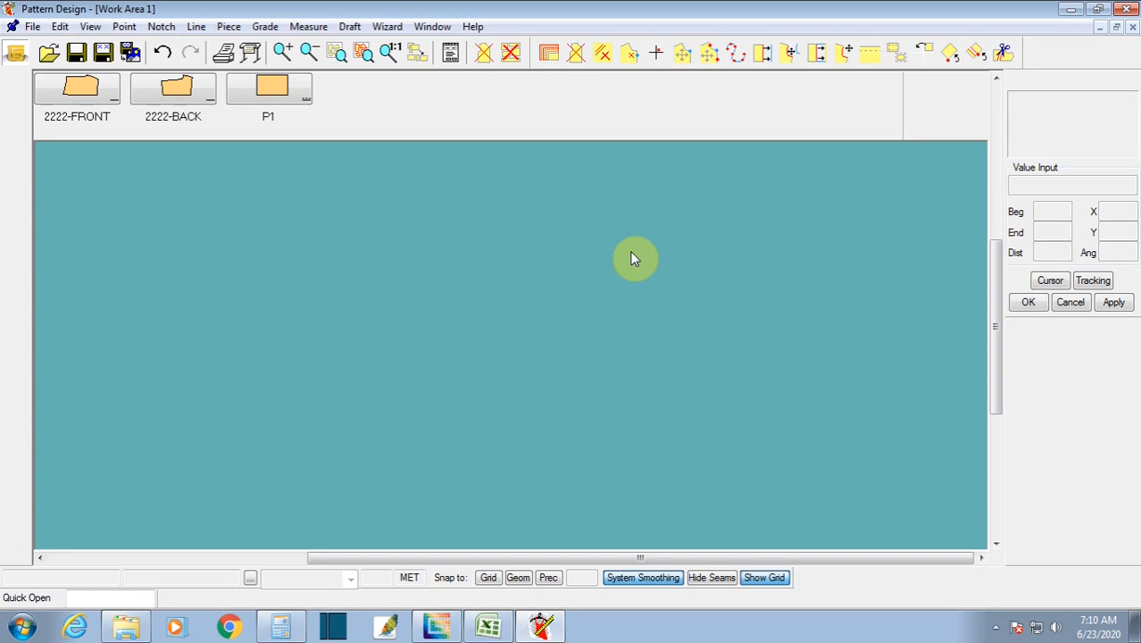
left_click(996, 628)
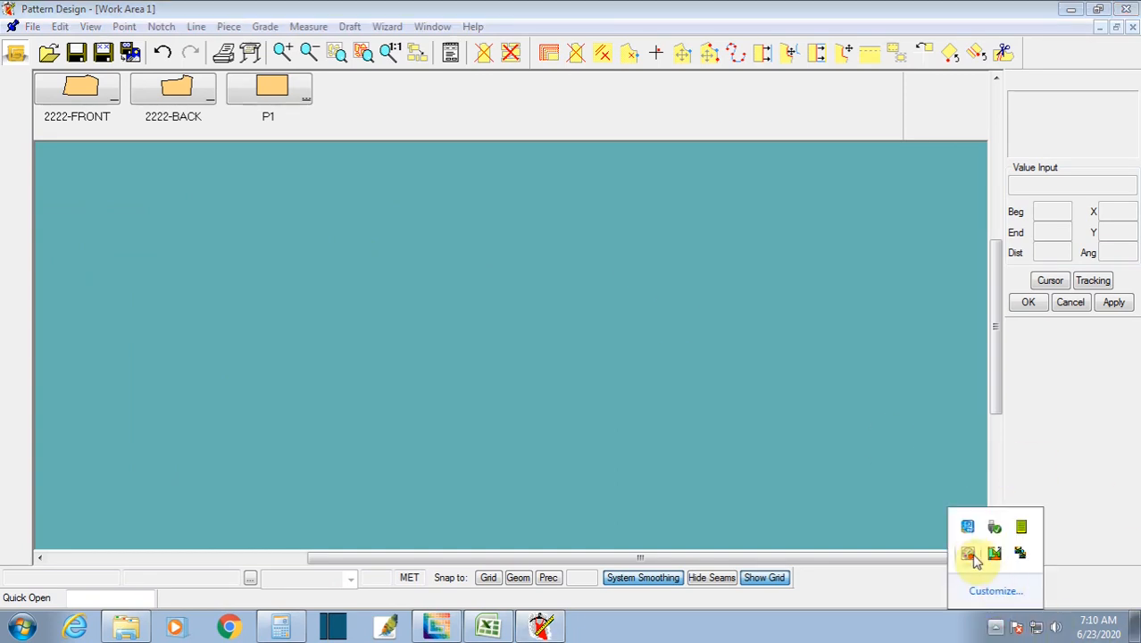